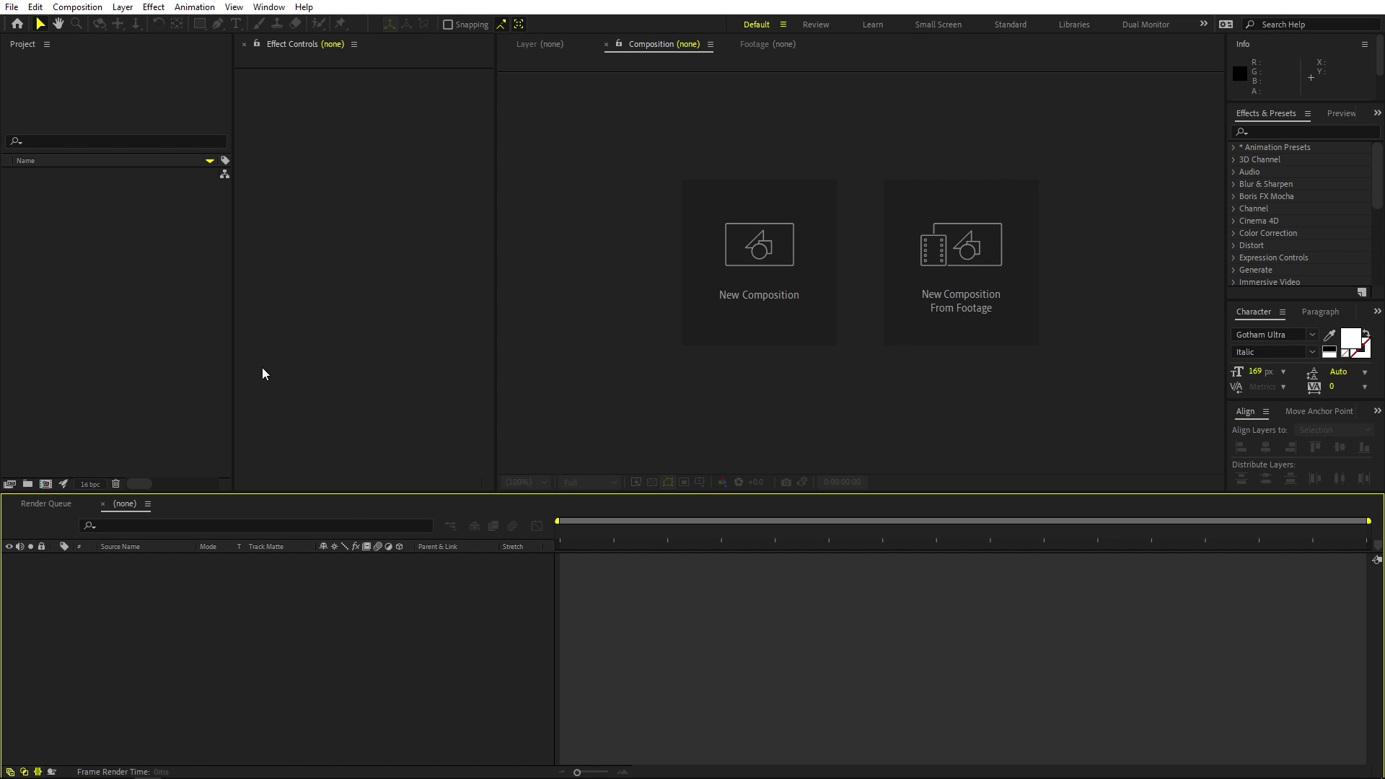
- Create a 1920x1080, 30 fps composition named Main with a duration of 0:00:12:01
{"action": "left_click", "coordinate": [77, 7]}
{"action": "left_click", "coordinate": [116, 24]}
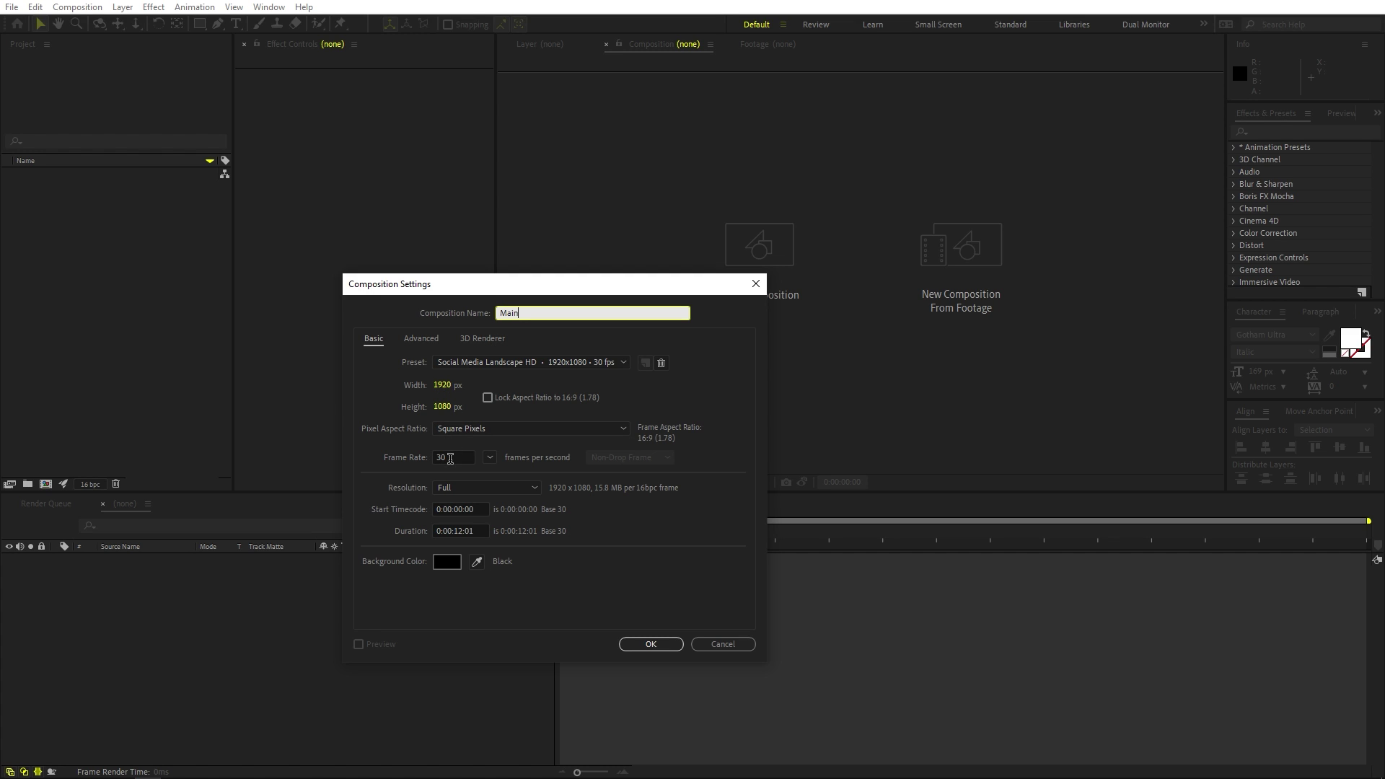
{"action": "left_click", "coordinate": [650, 643]}
{"action": "left_click", "coordinate": [78, 317]}
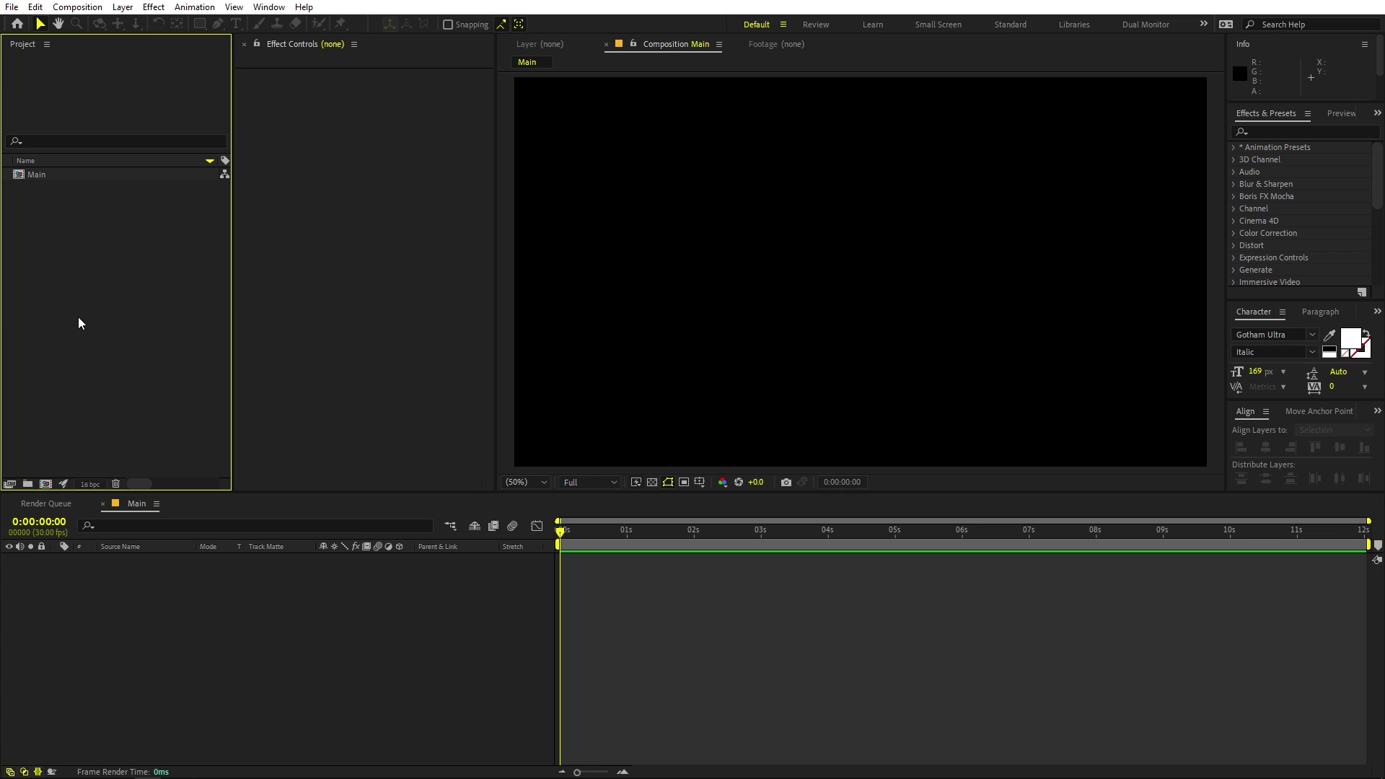
- Create a second composition named Text with the same 1920x1080, 30 fps settings
{"action": "left_click", "coordinate": [85, 8]}
{"action": "left_click", "coordinate": [86, 25]}
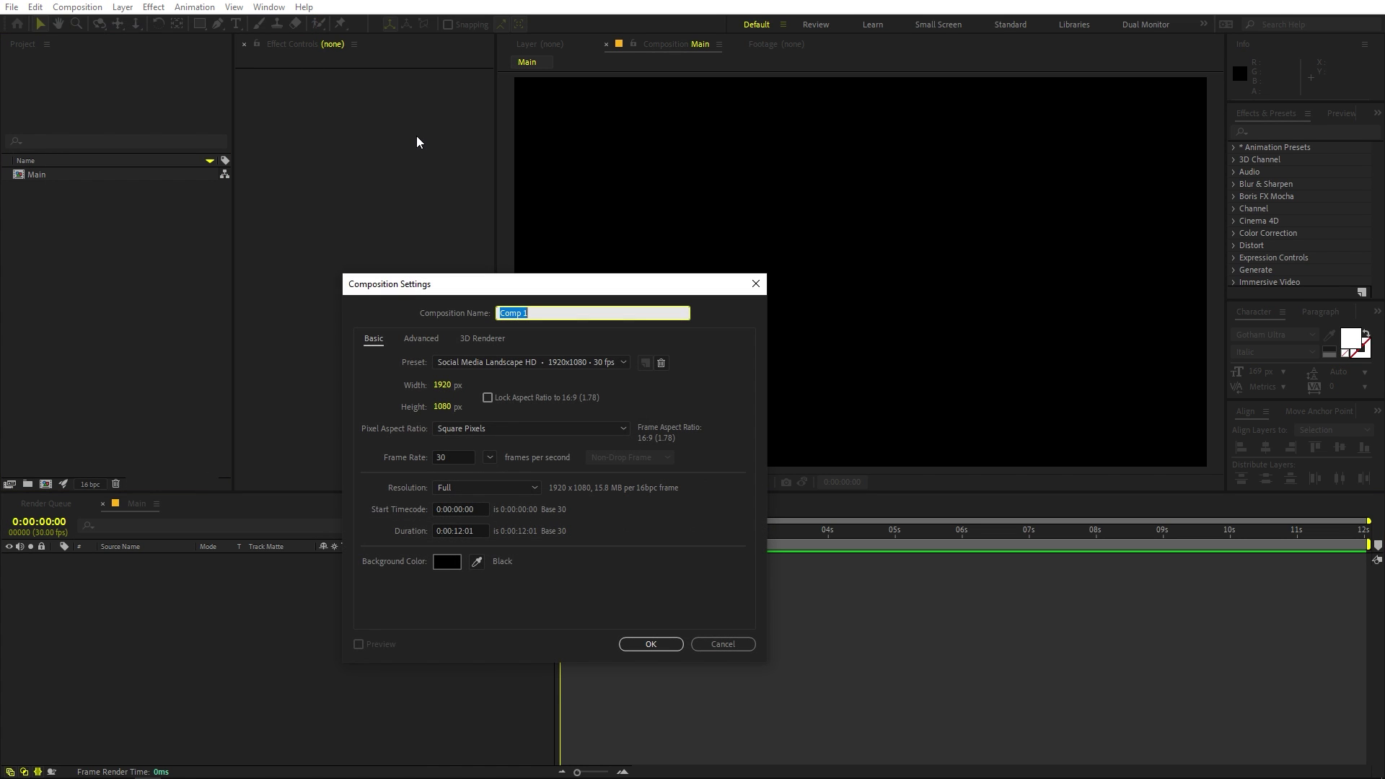
{"action": "type", "text": "Text"}
{"action": "left_click", "coordinate": [649, 646]}
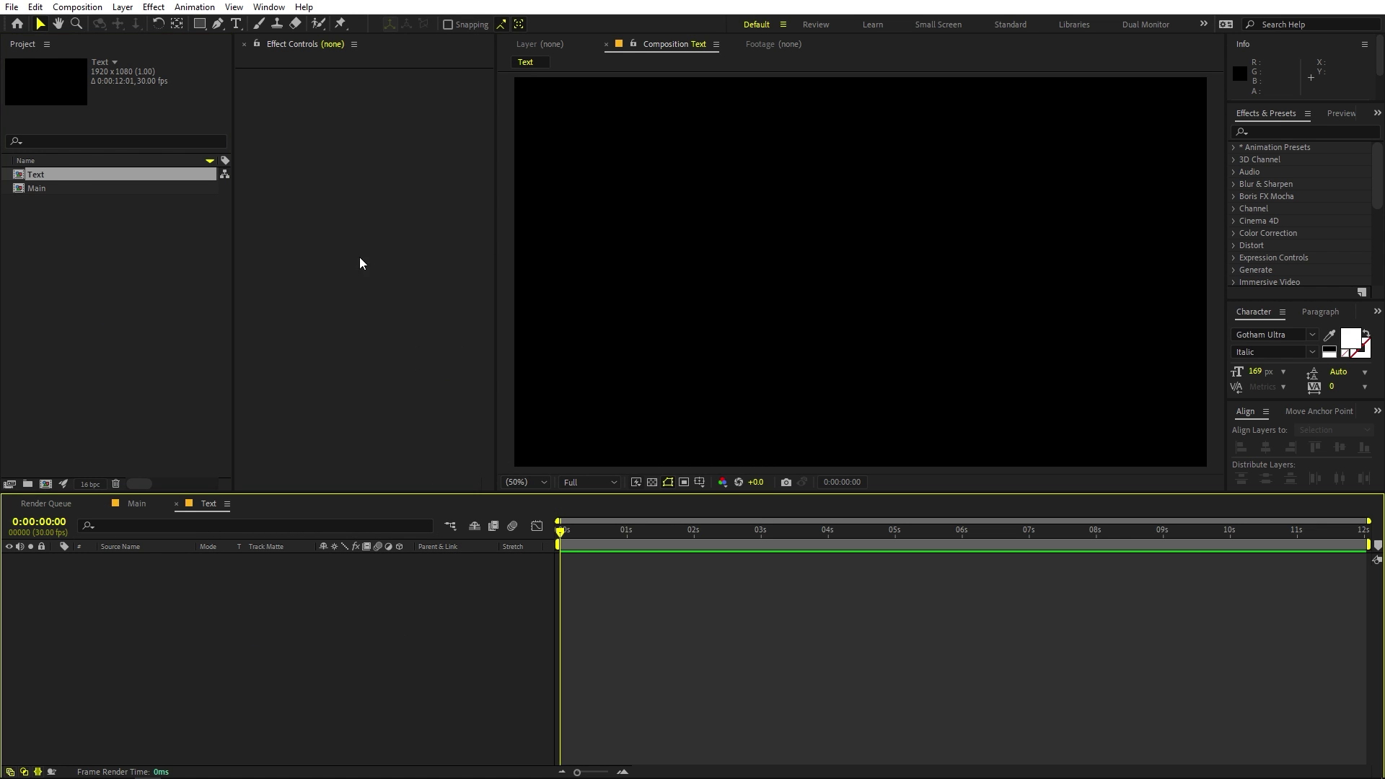
- Add a text layer reading GRADIENT to the Text composition
{"action": "left_click", "coordinate": [236, 24]}
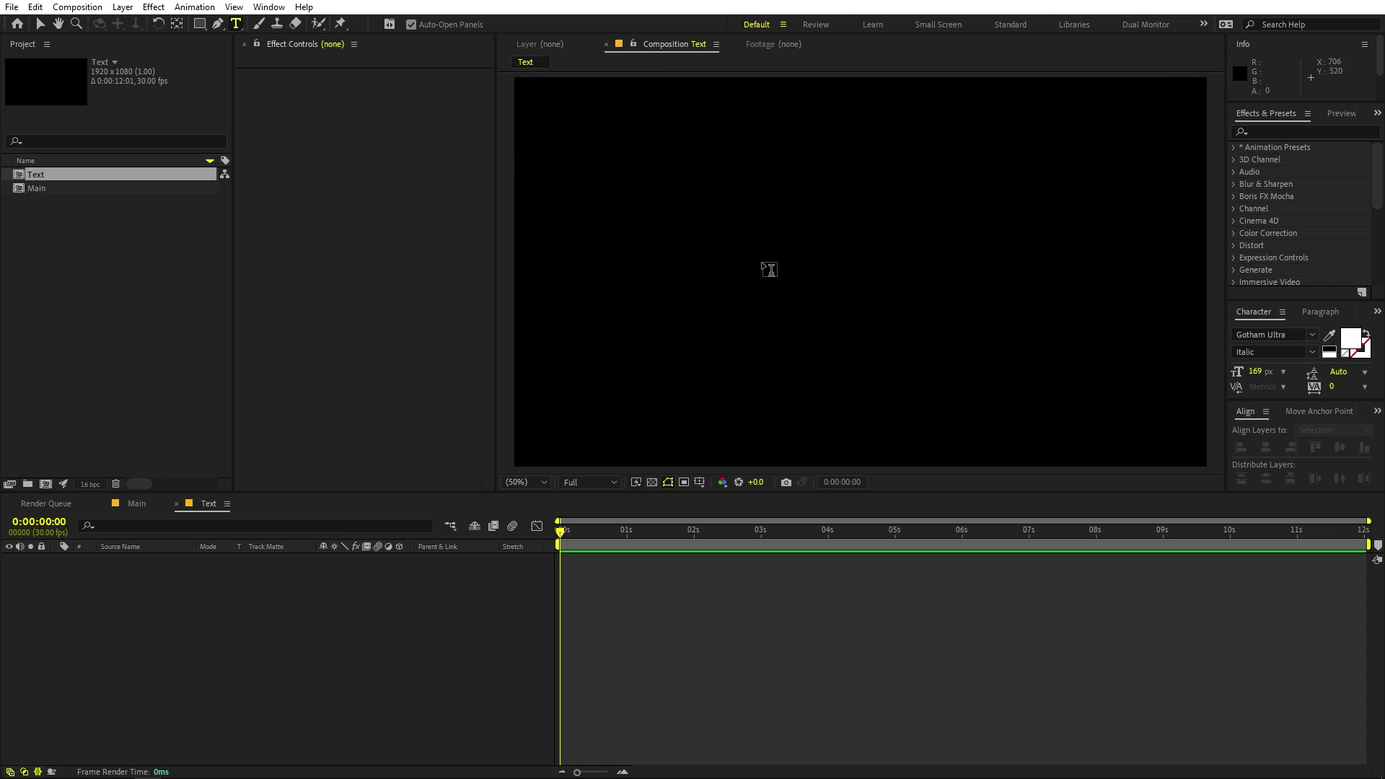
{"action": "left_click", "coordinate": [722, 265]}
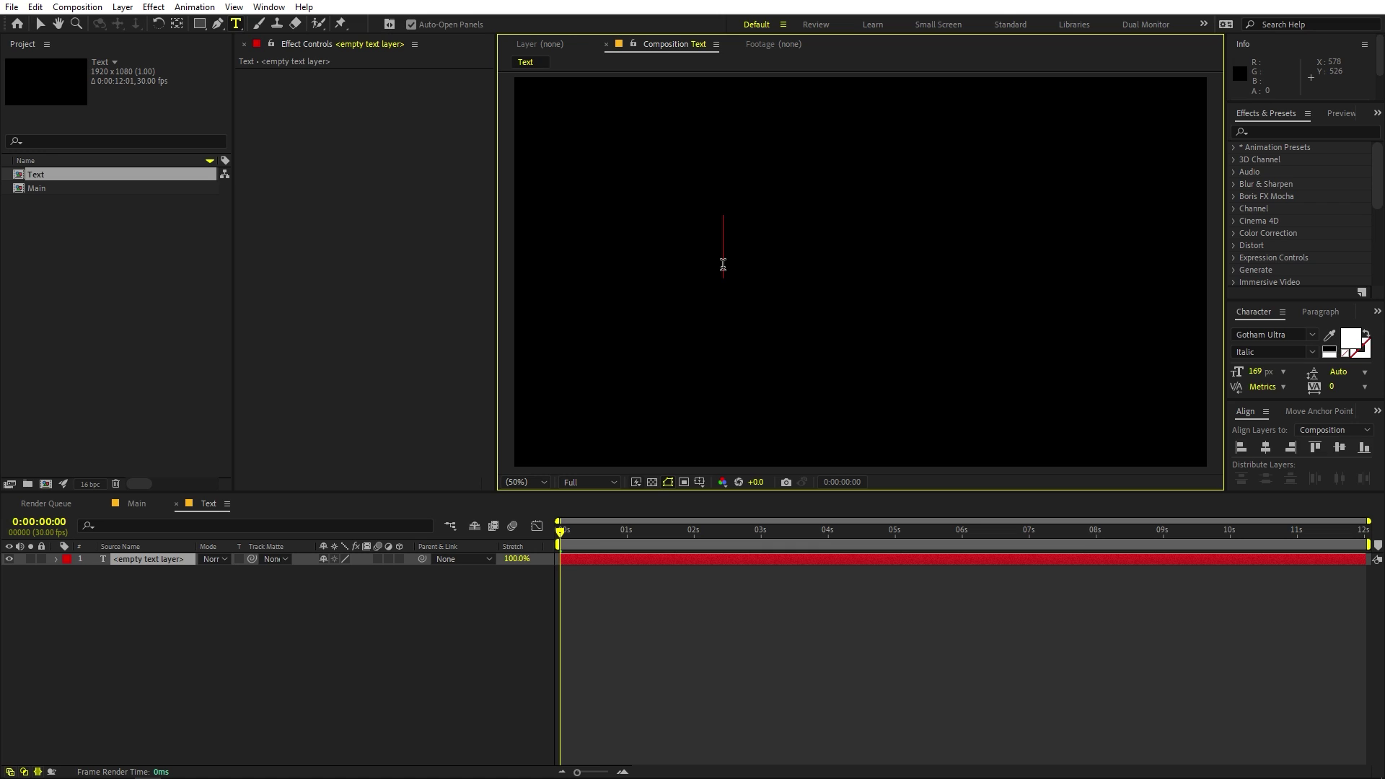
{"action": "type", "text": "GR"}
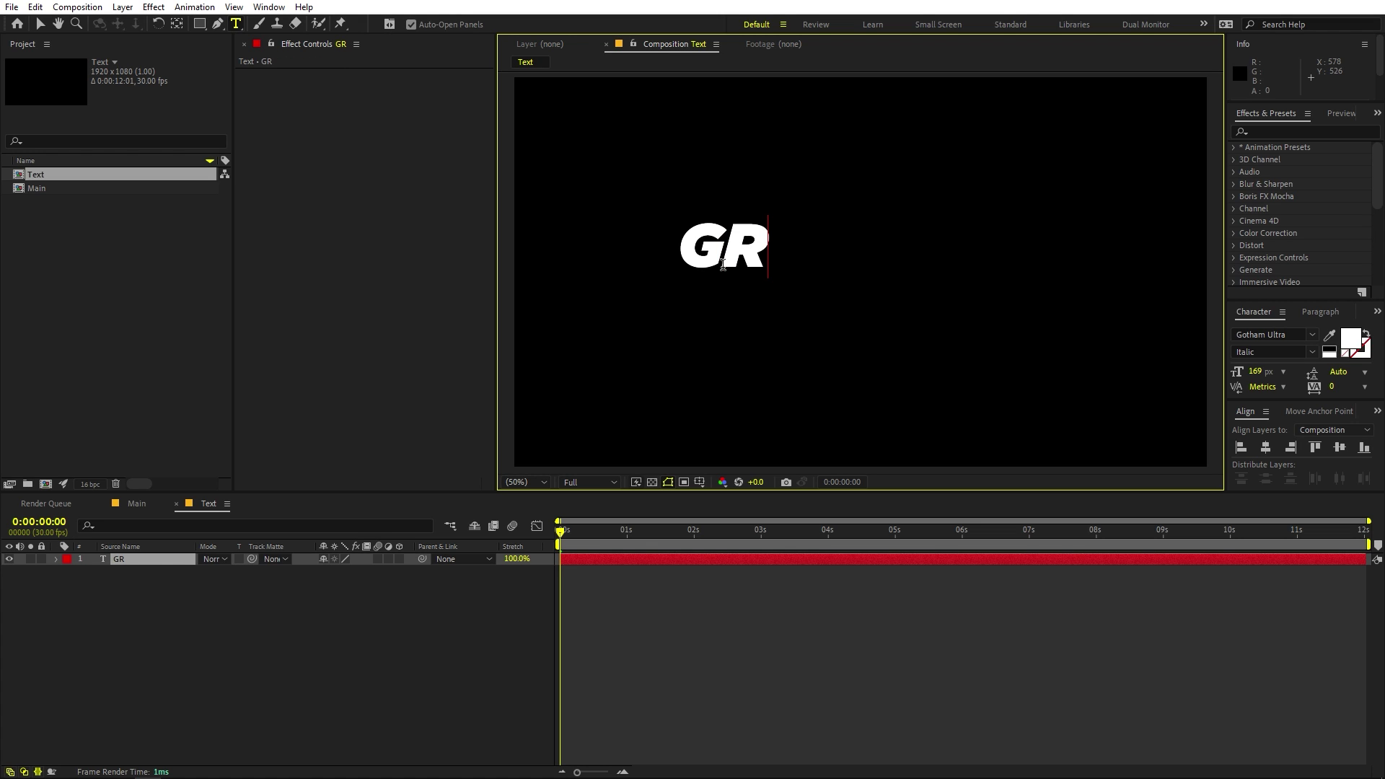
{"action": "type", "text": "ADIENT"}
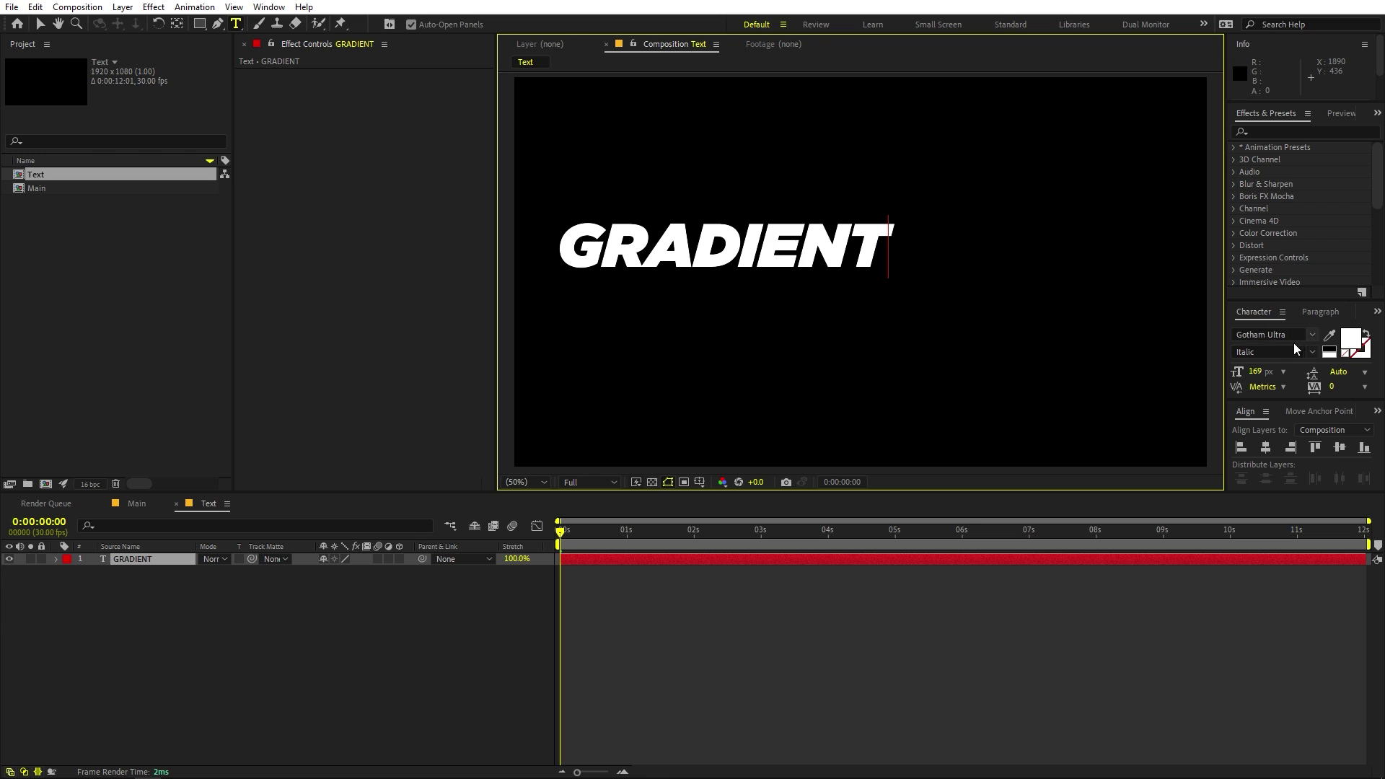
{"action": "left_click", "coordinate": [39, 25]}
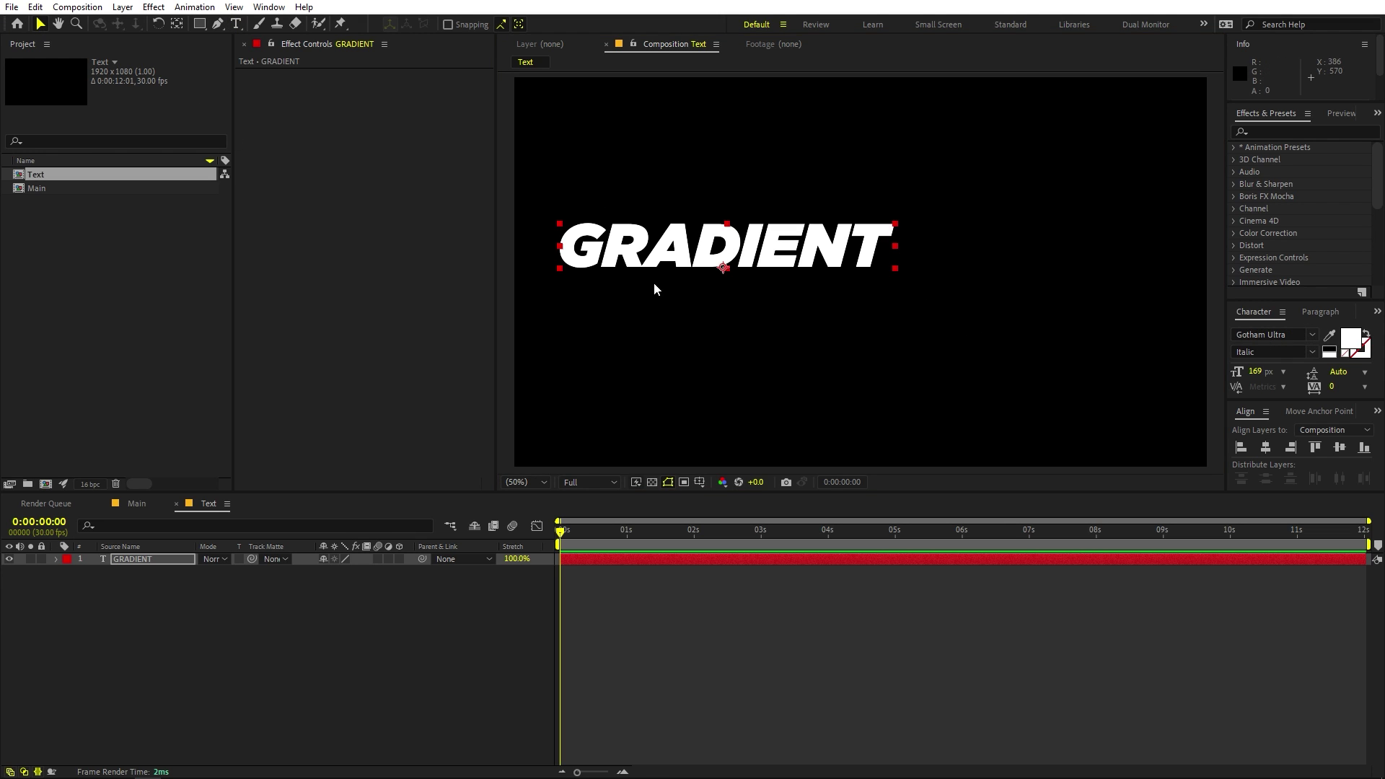
- Centre the GRADIENT text horizontally and vertically in the composition and deselect it
{"action": "left_click_drag", "start_coordinate": [788, 254], "coordinate": [889, 266]}
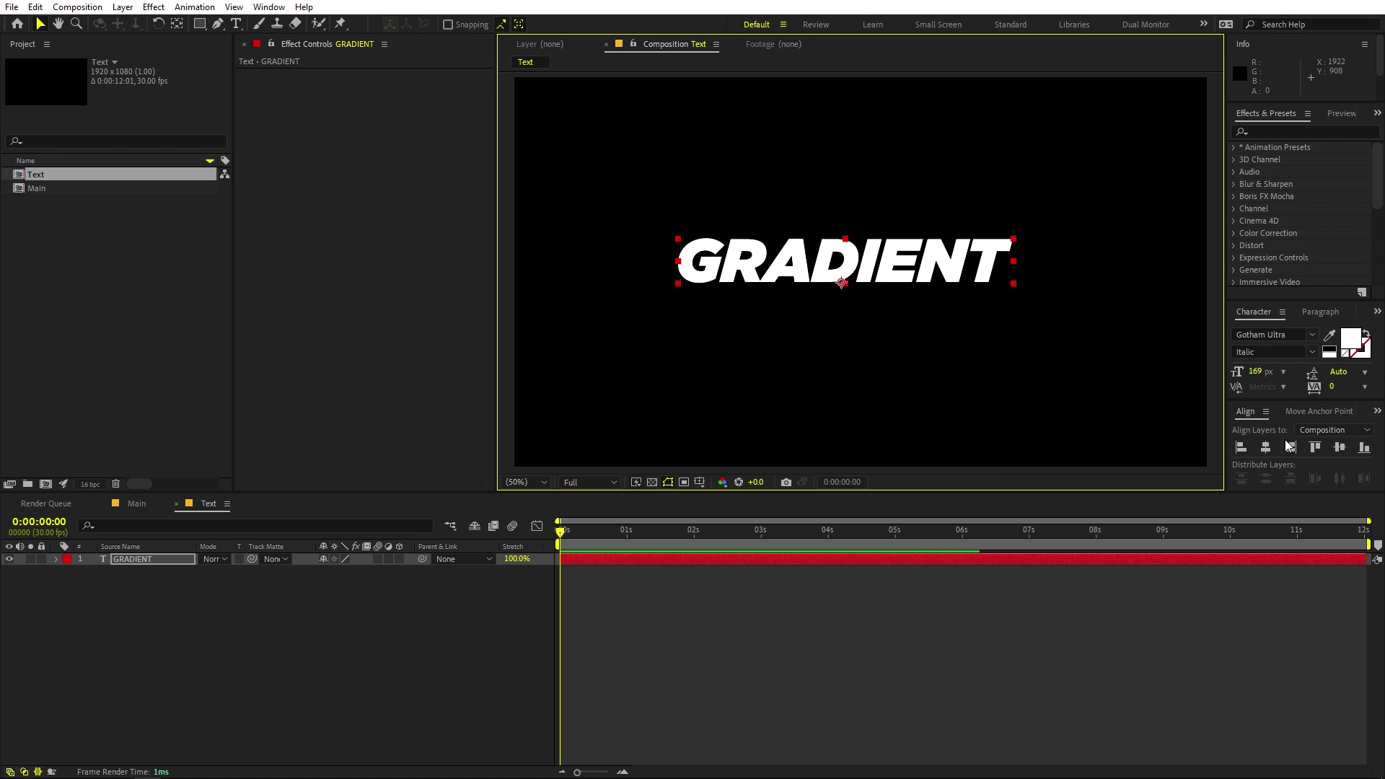
{"action": "left_click", "coordinate": [1265, 447]}
{"action": "left_click", "coordinate": [1339, 447]}
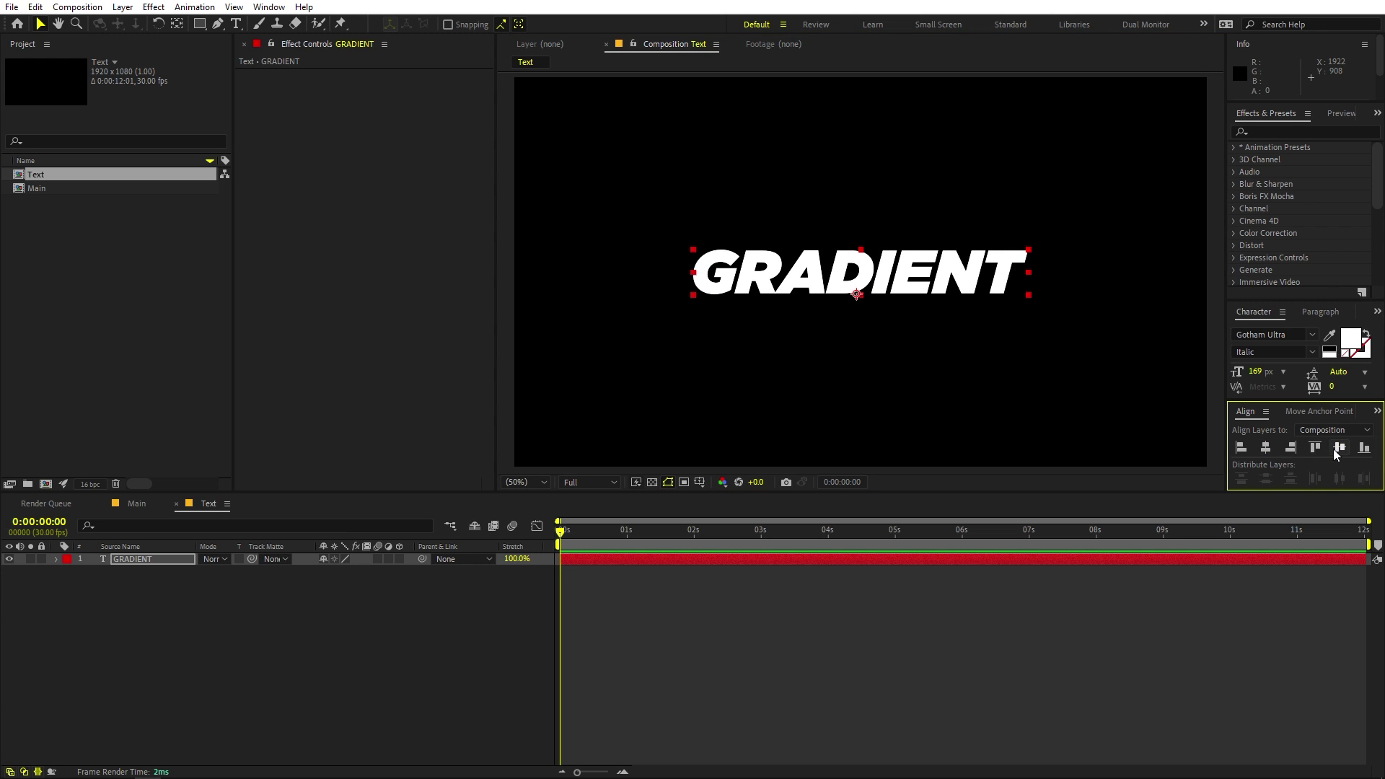
{"action": "left_click", "coordinate": [268, 6]}
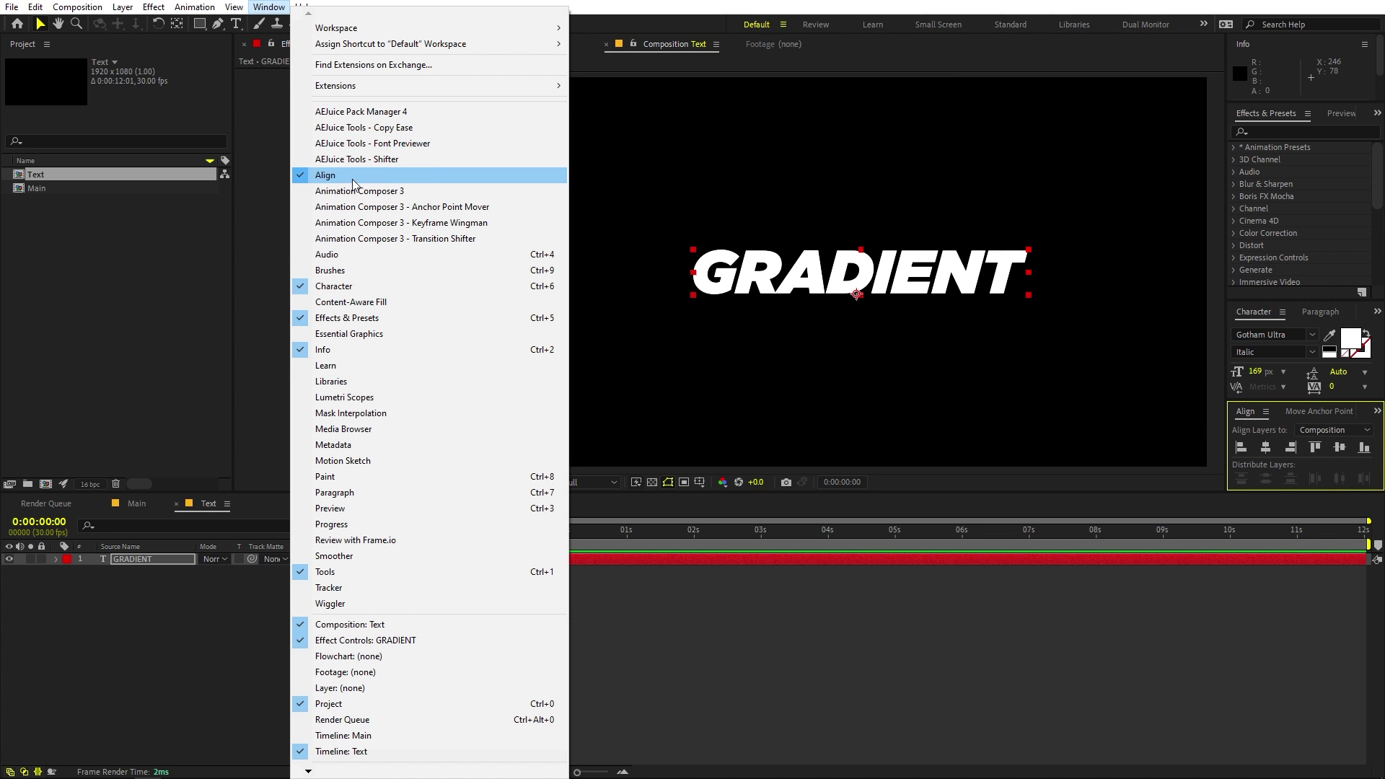
{"action": "left_click", "coordinate": [80, 589]}
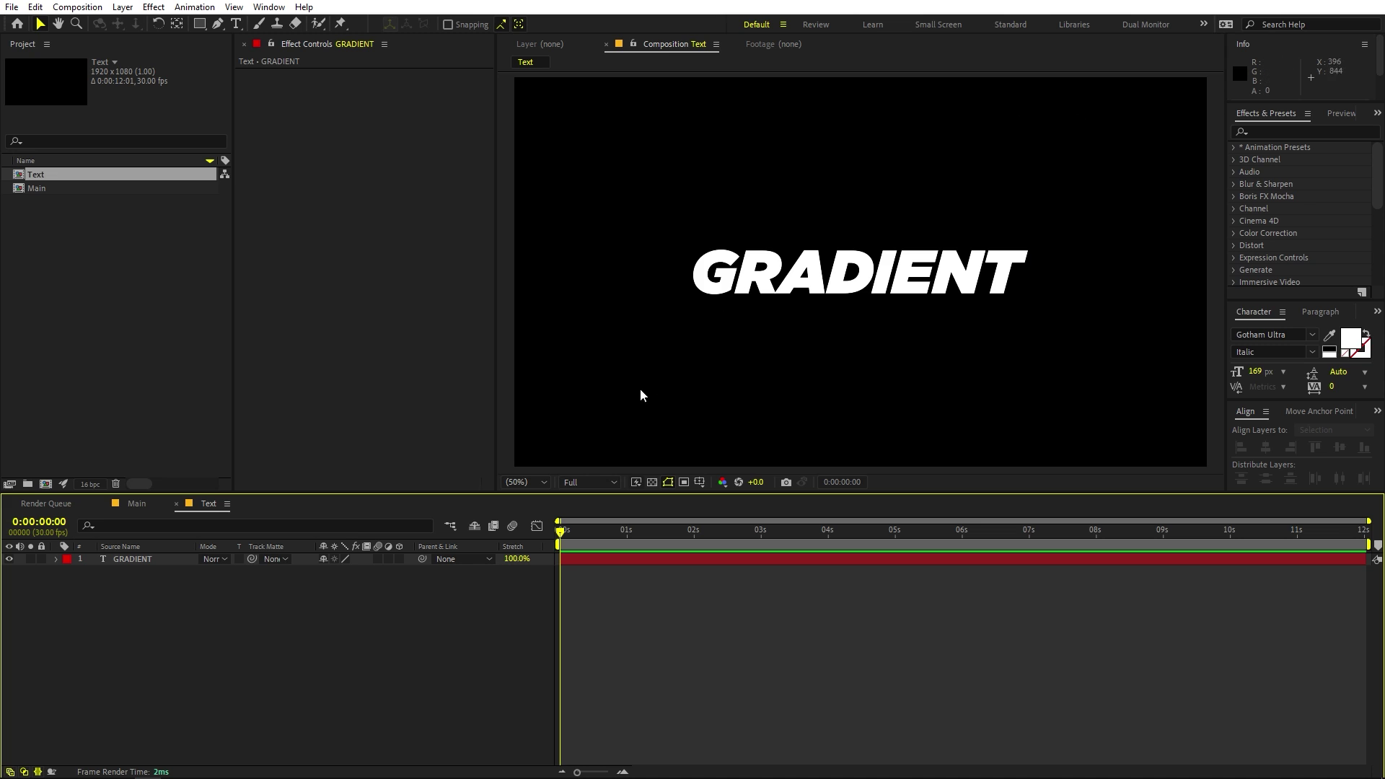
- Draw a small white circle with the Ellipse tool in the lower middle of the Main composition
{"action": "left_click", "coordinate": [140, 505]}
{"action": "left_click", "coordinate": [124, 390]}
{"action": "left_click", "coordinate": [203, 23]}
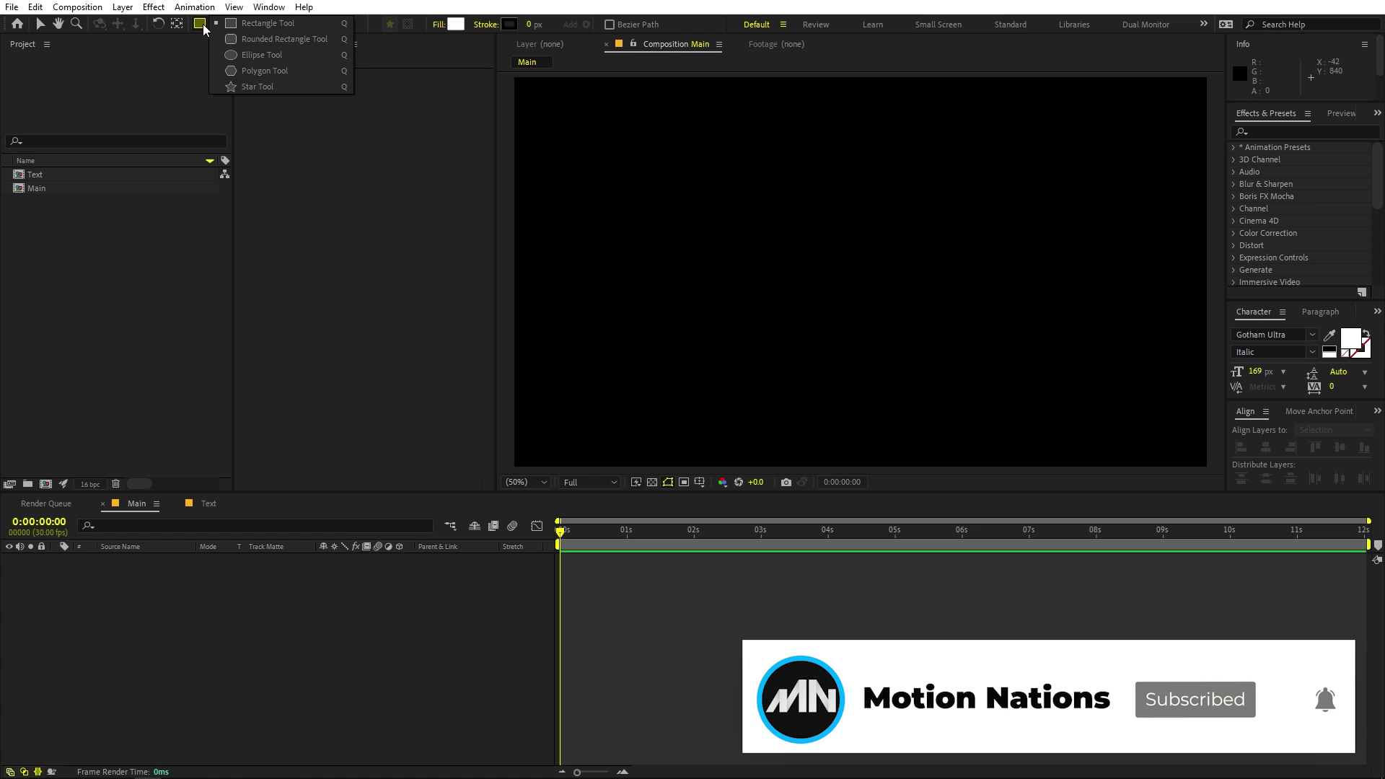
{"action": "left_click", "coordinate": [266, 57]}
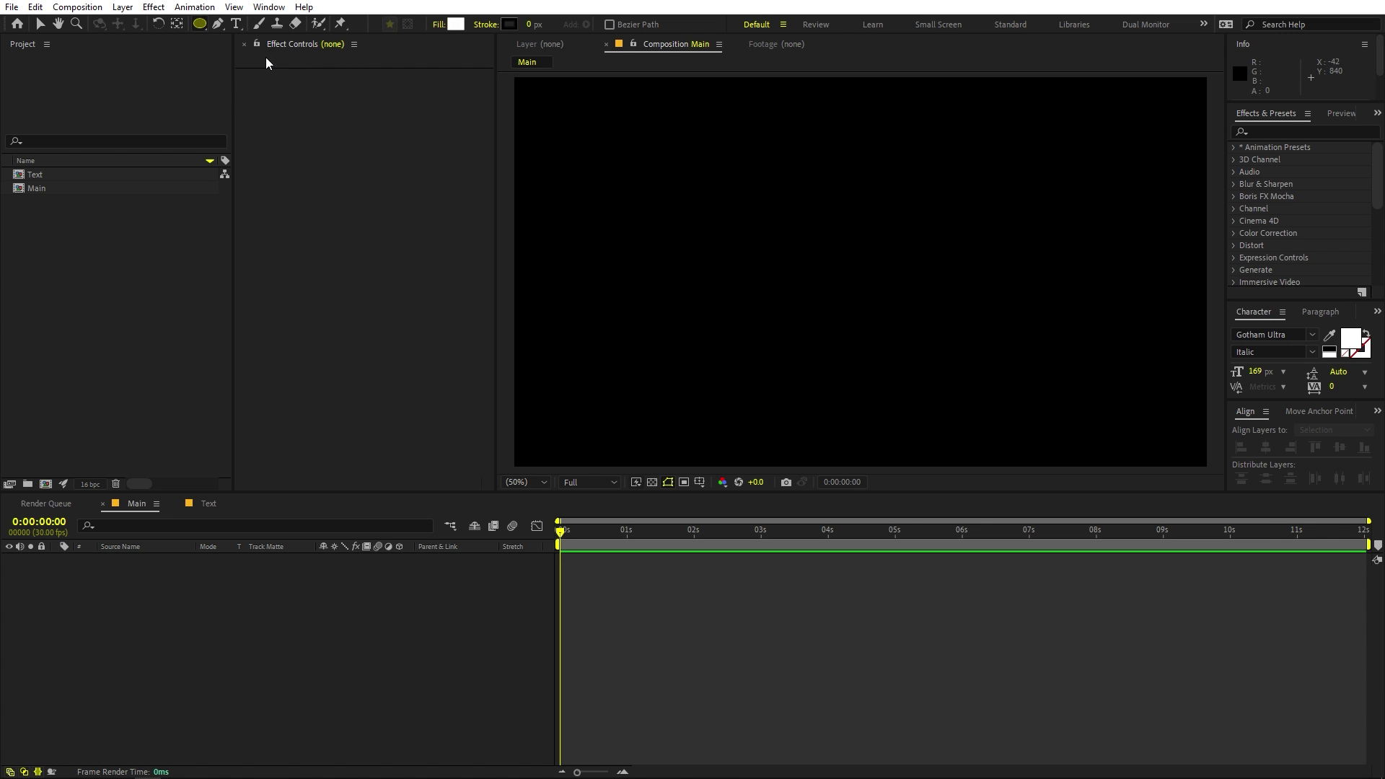
{"action": "left_click_drag", "start_coordinate": [825, 352], "coordinate": [793, 298]}
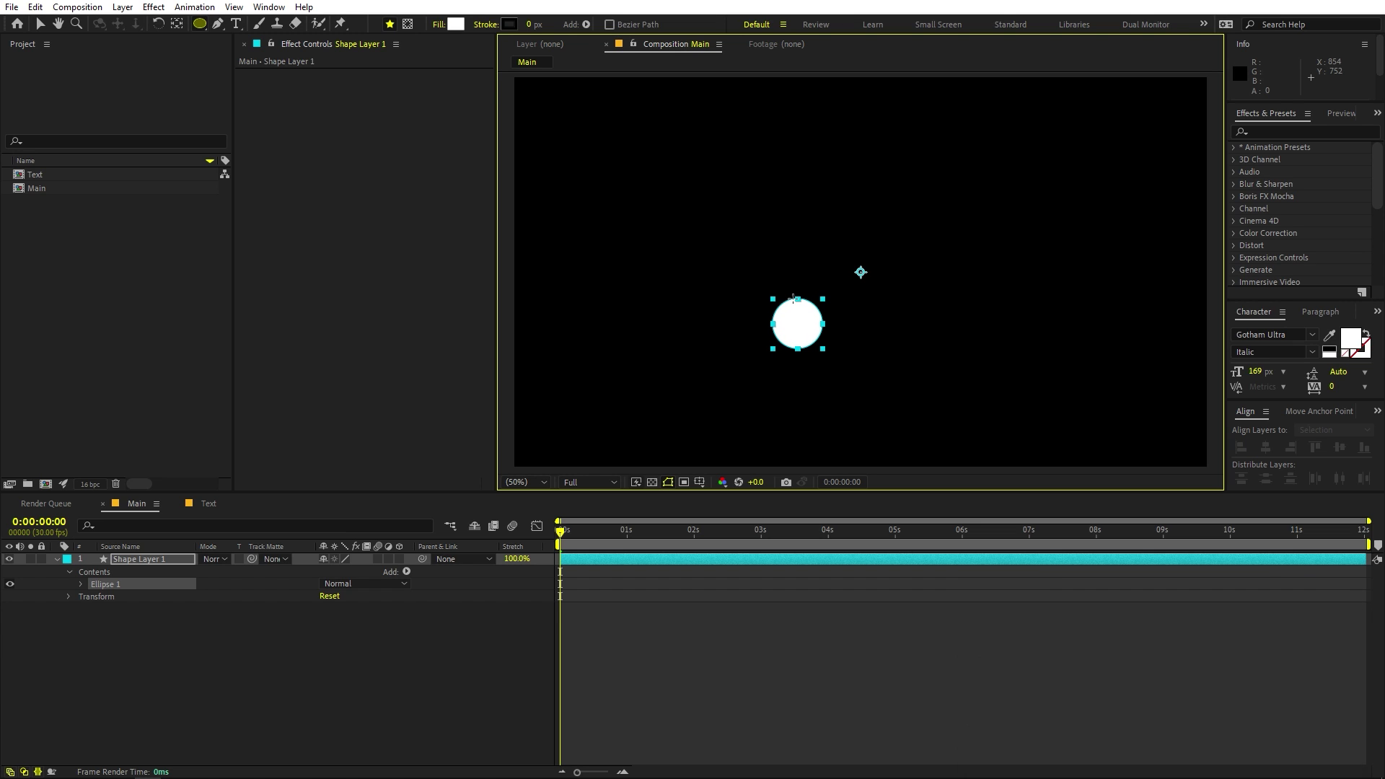
- Centre the circle layer's anchor point on the circle and collapse the layer's properties
{"action": "key", "text": "ctrl+alt+Home"}
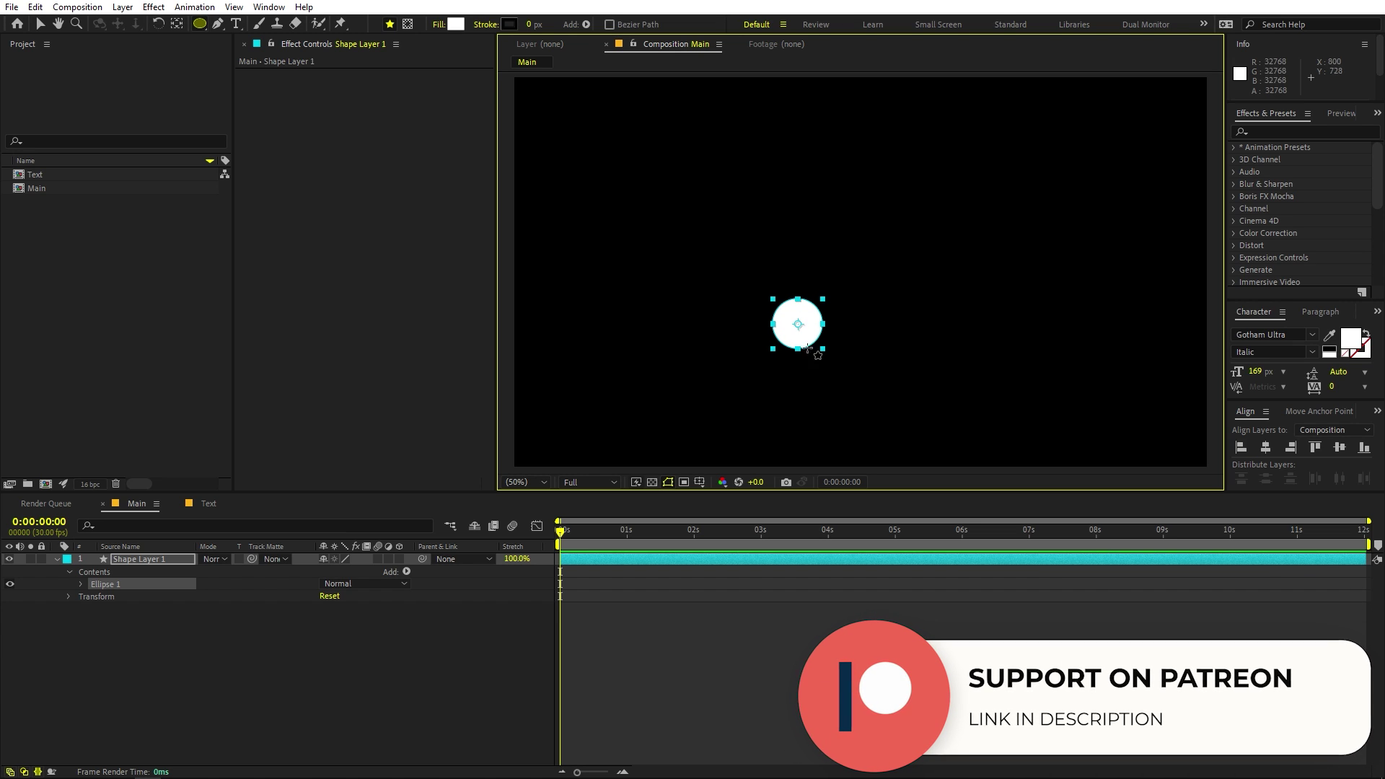
{"action": "left_click", "coordinate": [40, 25]}
{"action": "left_click", "coordinate": [57, 559]}
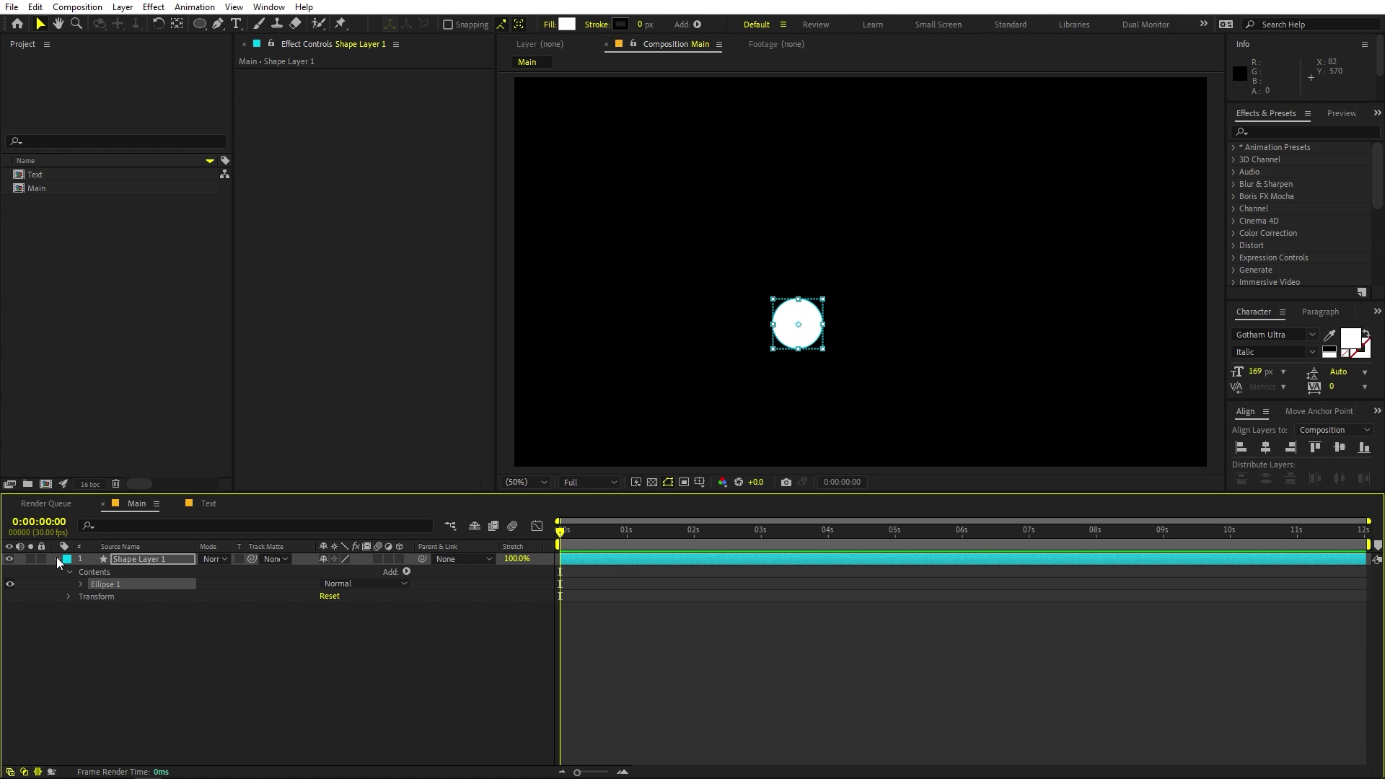
- Try out positions for the circle below the frame's bottom edge and near its right side
{"action": "left_click_drag", "start_coordinate": [797, 322], "coordinate": [754, 389]}
{"action": "key", "text": "comma"}
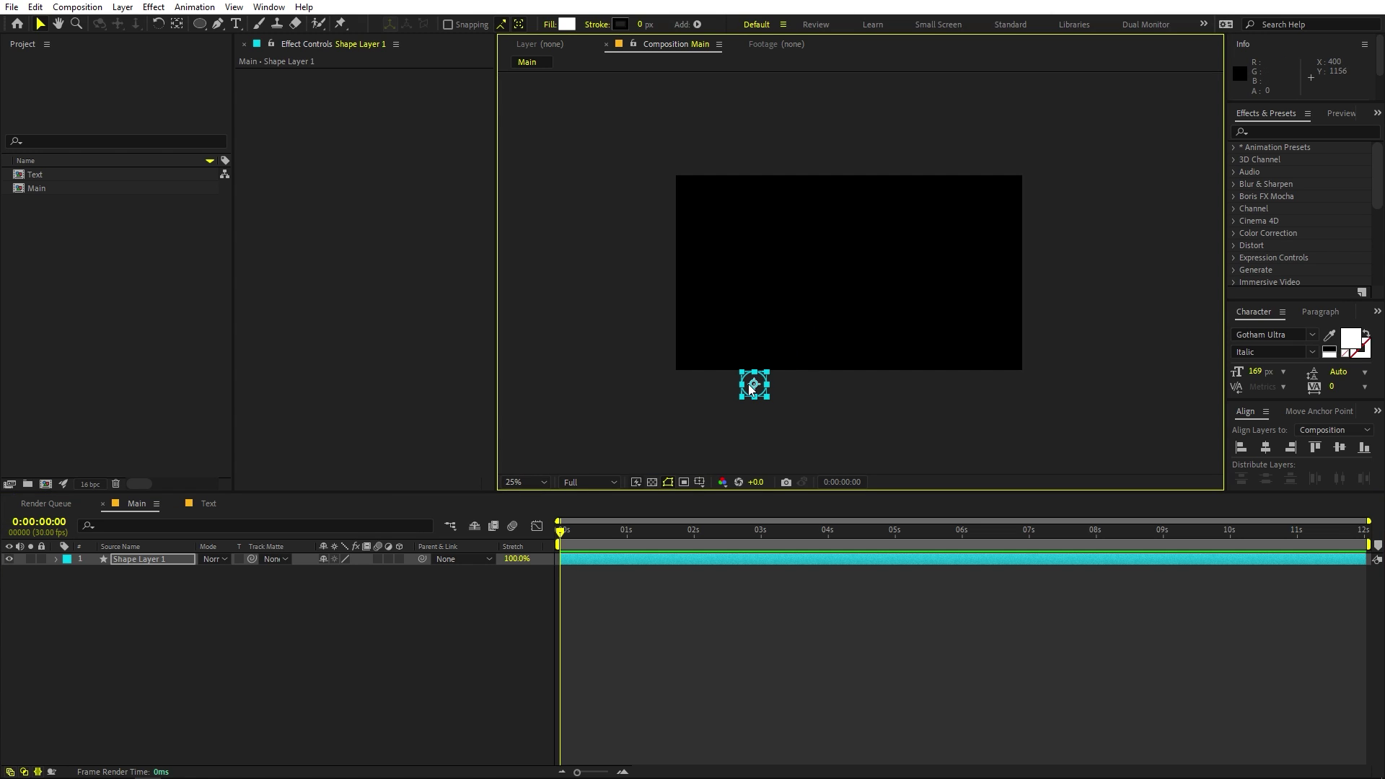
{"action": "key", "text": "period"}
{"action": "key", "text": "h"}
{"action": "left_click_drag", "start_coordinate": [659, 373], "coordinate": [688, 335]}
{"action": "key", "text": "v"}
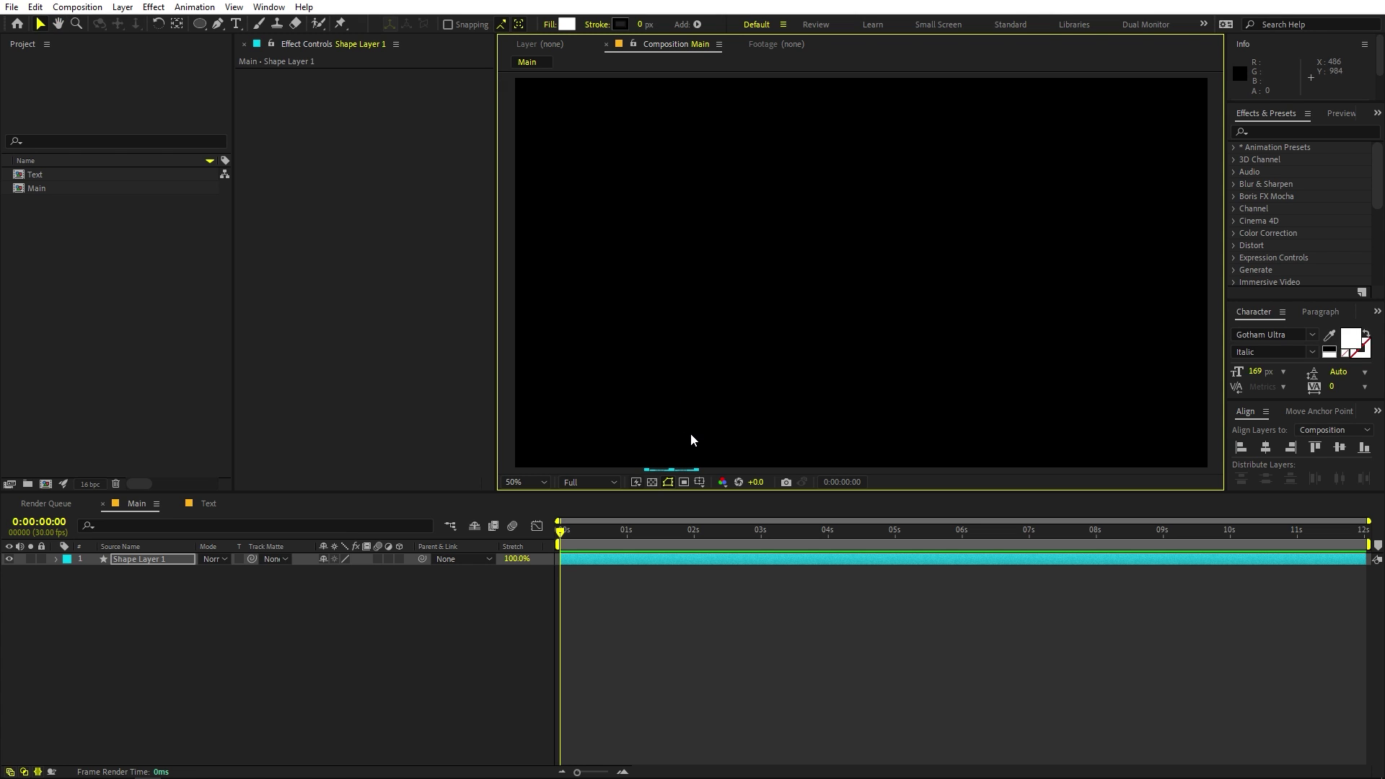
{"action": "key", "text": "comma"}
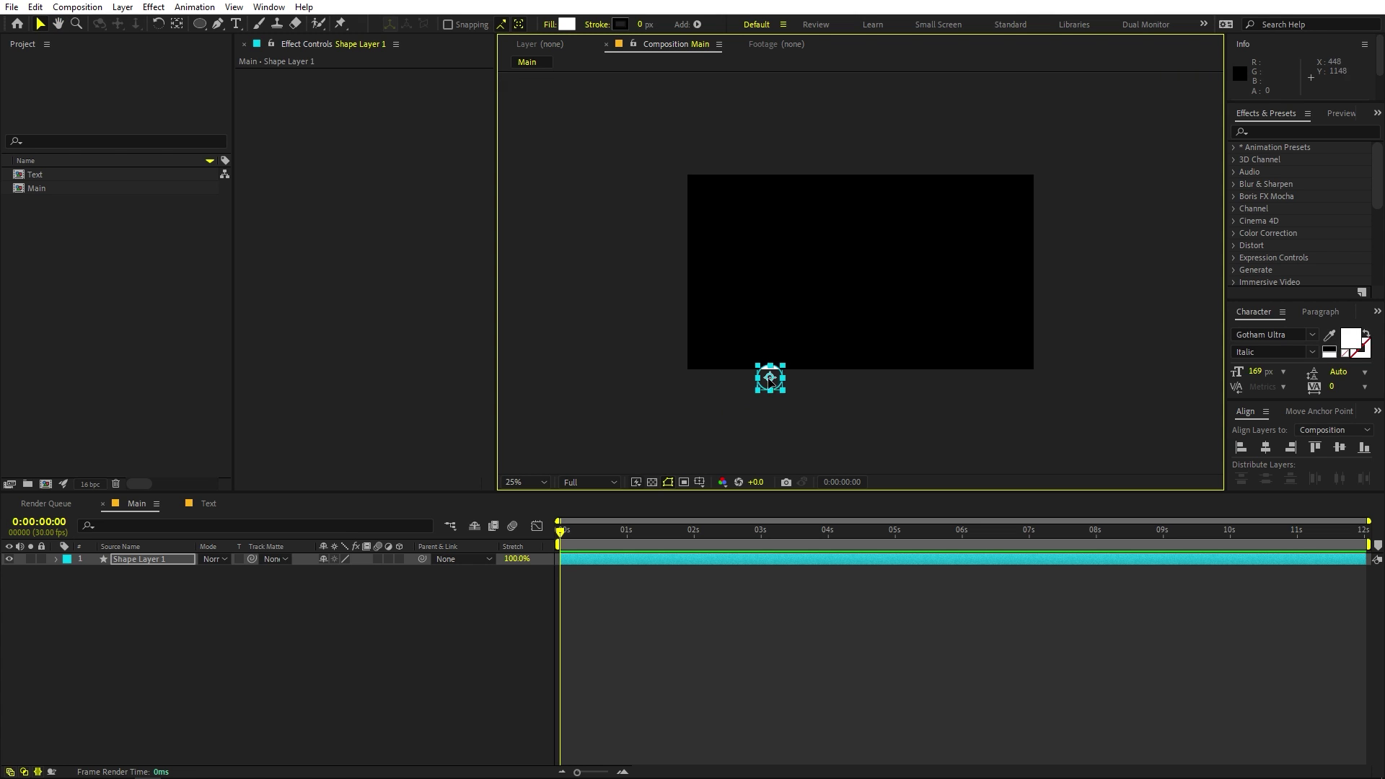
{"action": "key", "text": "period"}
{"action": "key", "text": "h"}
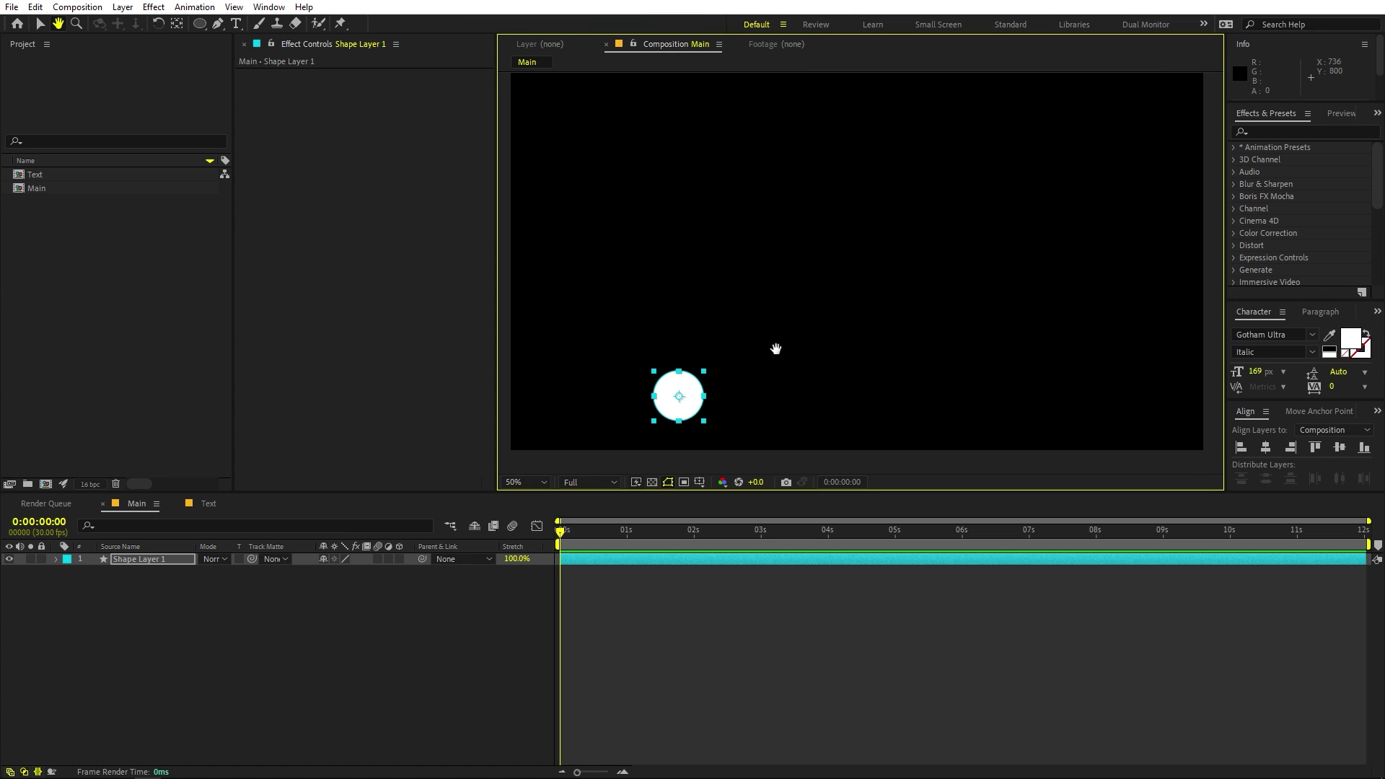
{"action": "left_click_drag", "start_coordinate": [775, 349], "coordinate": [763, 370]}
{"action": "key", "text": "v"}
{"action": "left_click_drag", "start_coordinate": [668, 405], "coordinate": [1100, 272]}
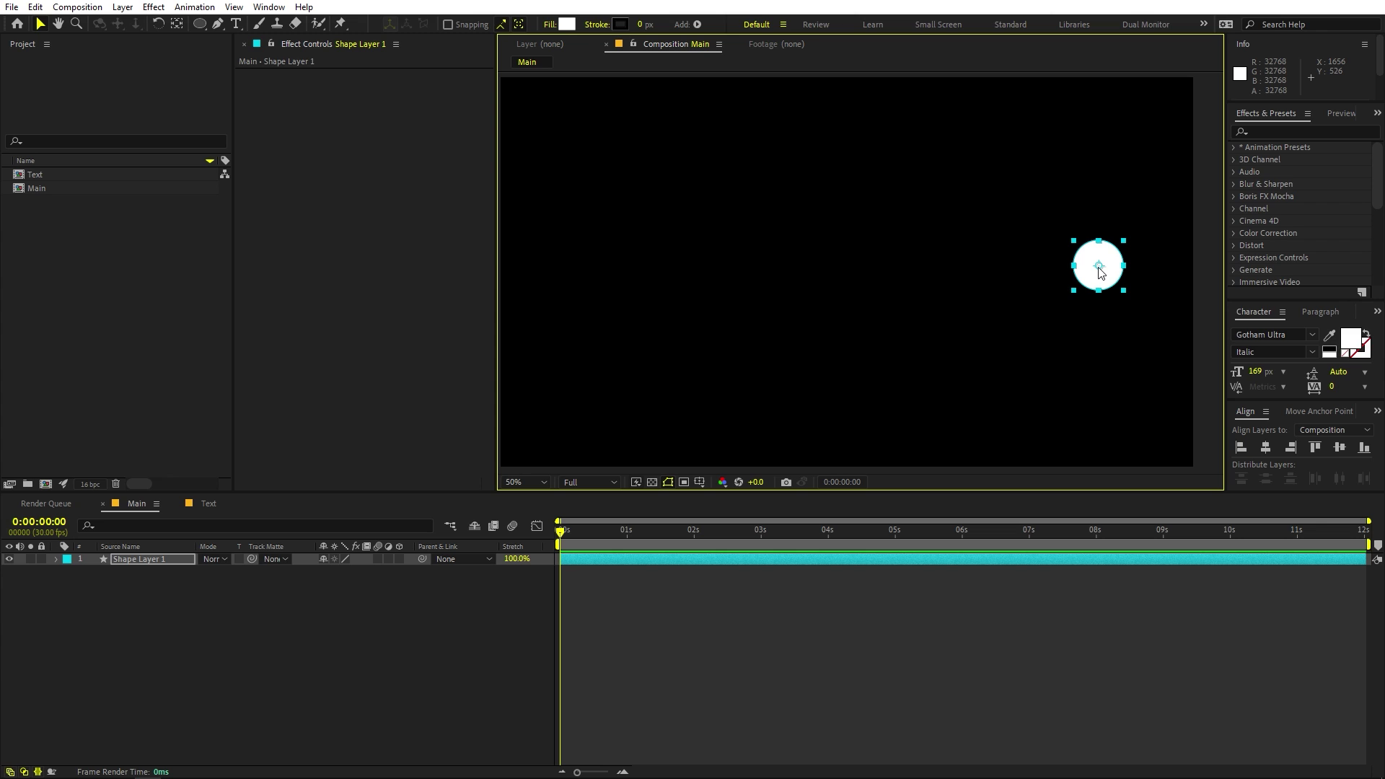
- Place the circle just below the frame's lower-left area, at about 343, 1179, and keyframe its Position at 0 seconds
{"action": "left_click_drag", "start_coordinate": [1081, 281], "coordinate": [639, 501]}
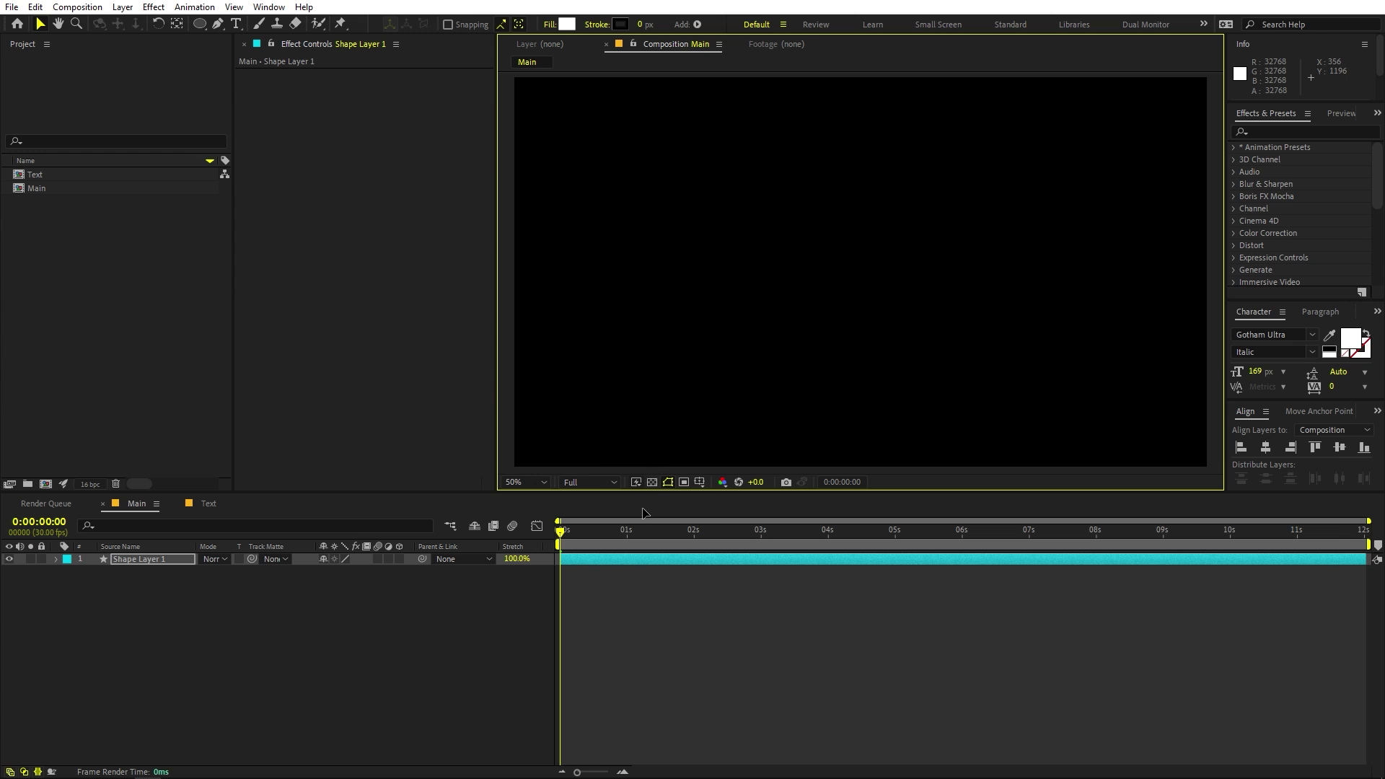
{"action": "left_click_drag", "start_coordinate": [723, 389], "coordinate": [724, 338]}
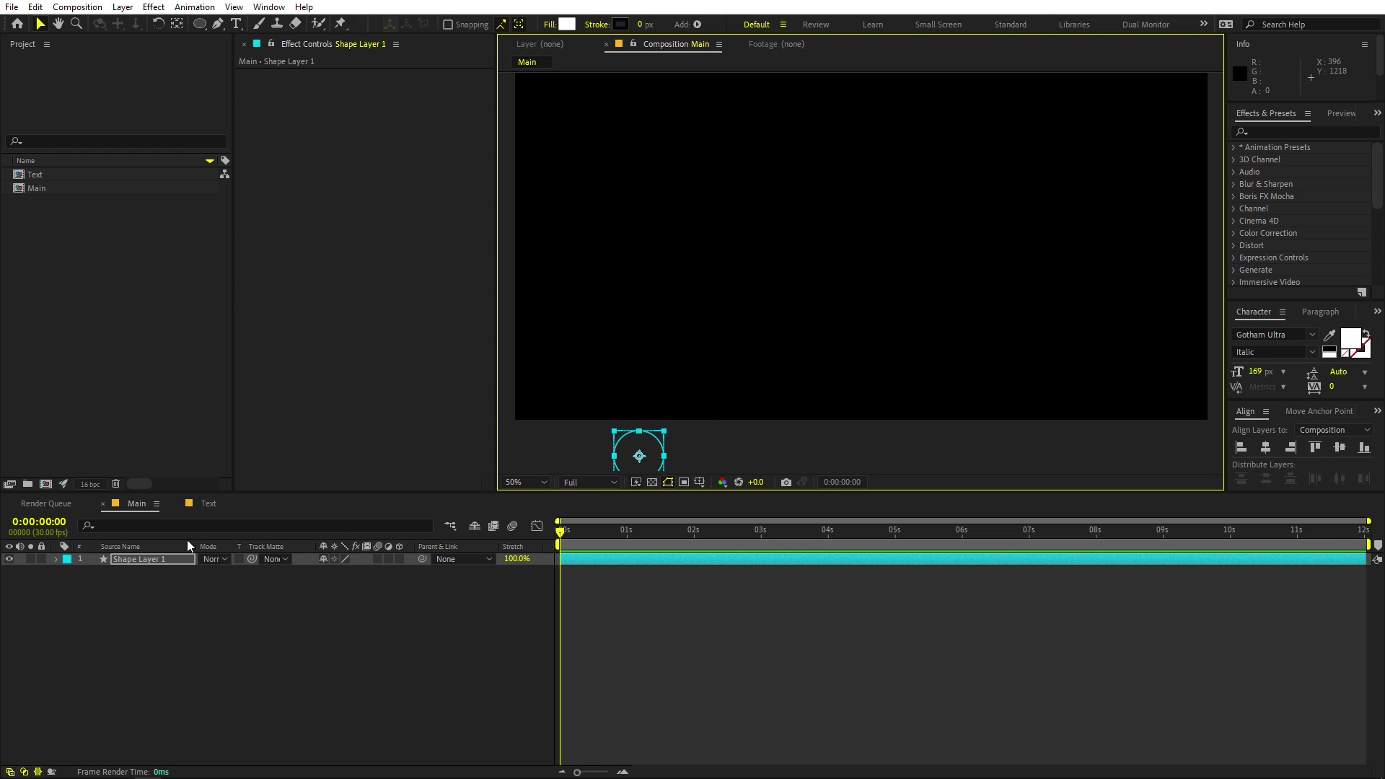
{"action": "left_click", "coordinate": [146, 557]}
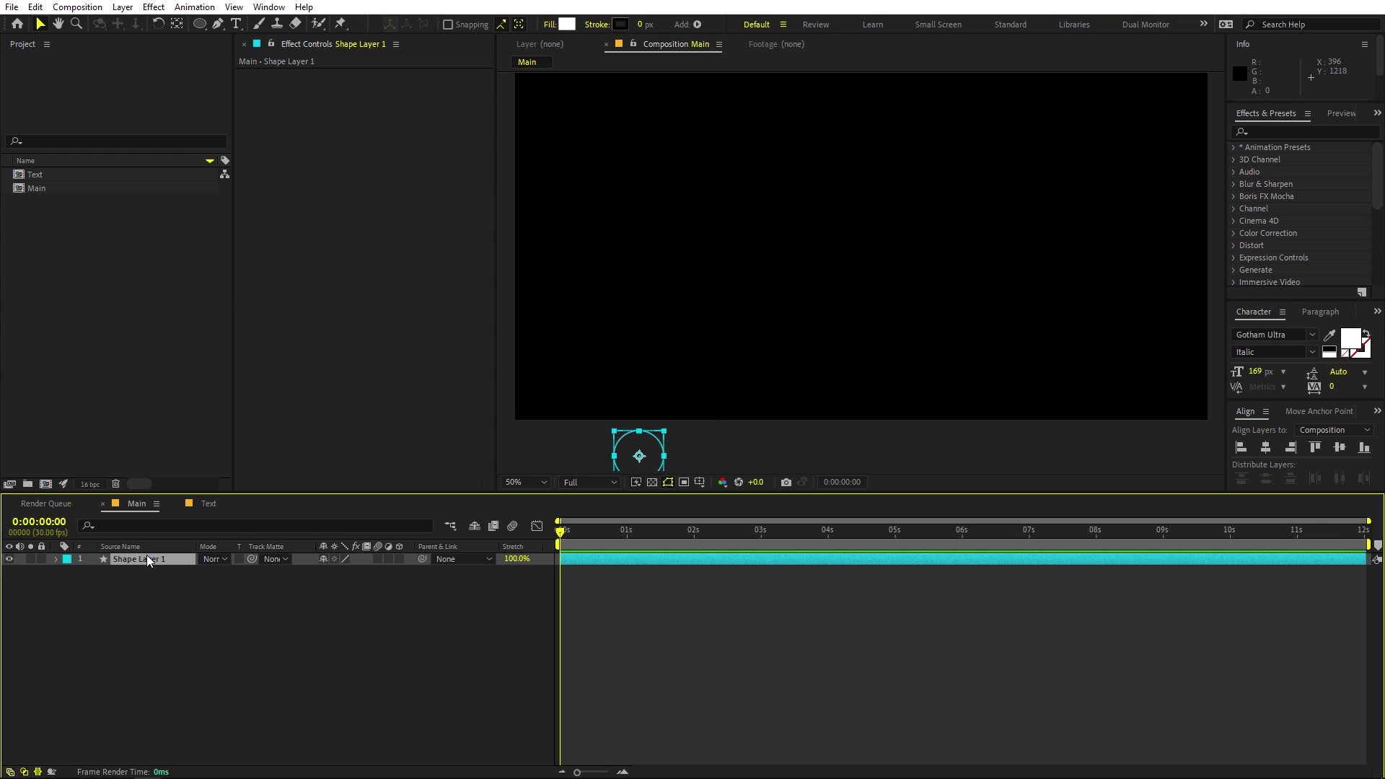
{"action": "key", "text": "p"}
{"action": "left_click", "coordinate": [92, 570]}
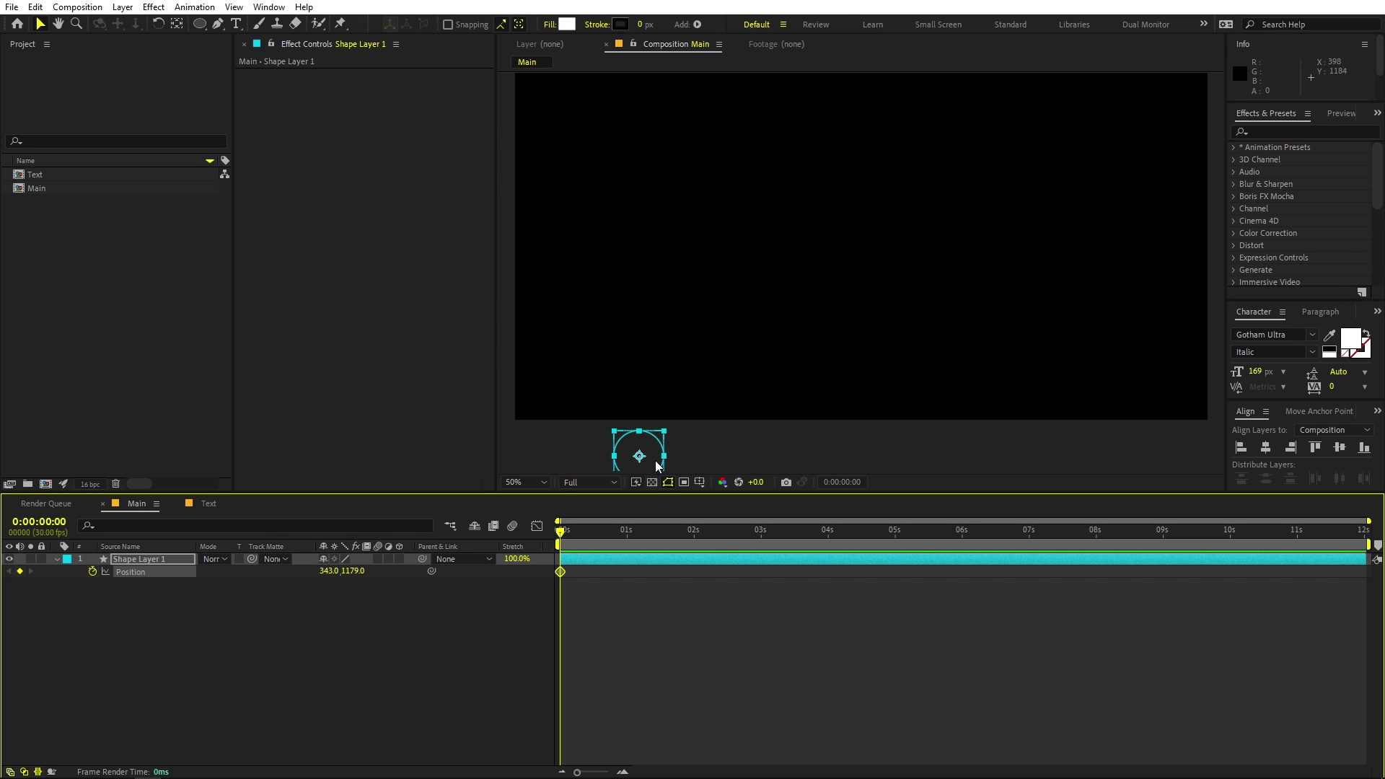
- Keyframe the circle's position at about 1285, 869 at 1 second and about 1601, 387 at 2 seconds
{"action": "left_click_drag", "start_coordinate": [578, 535], "coordinate": [627, 554]}
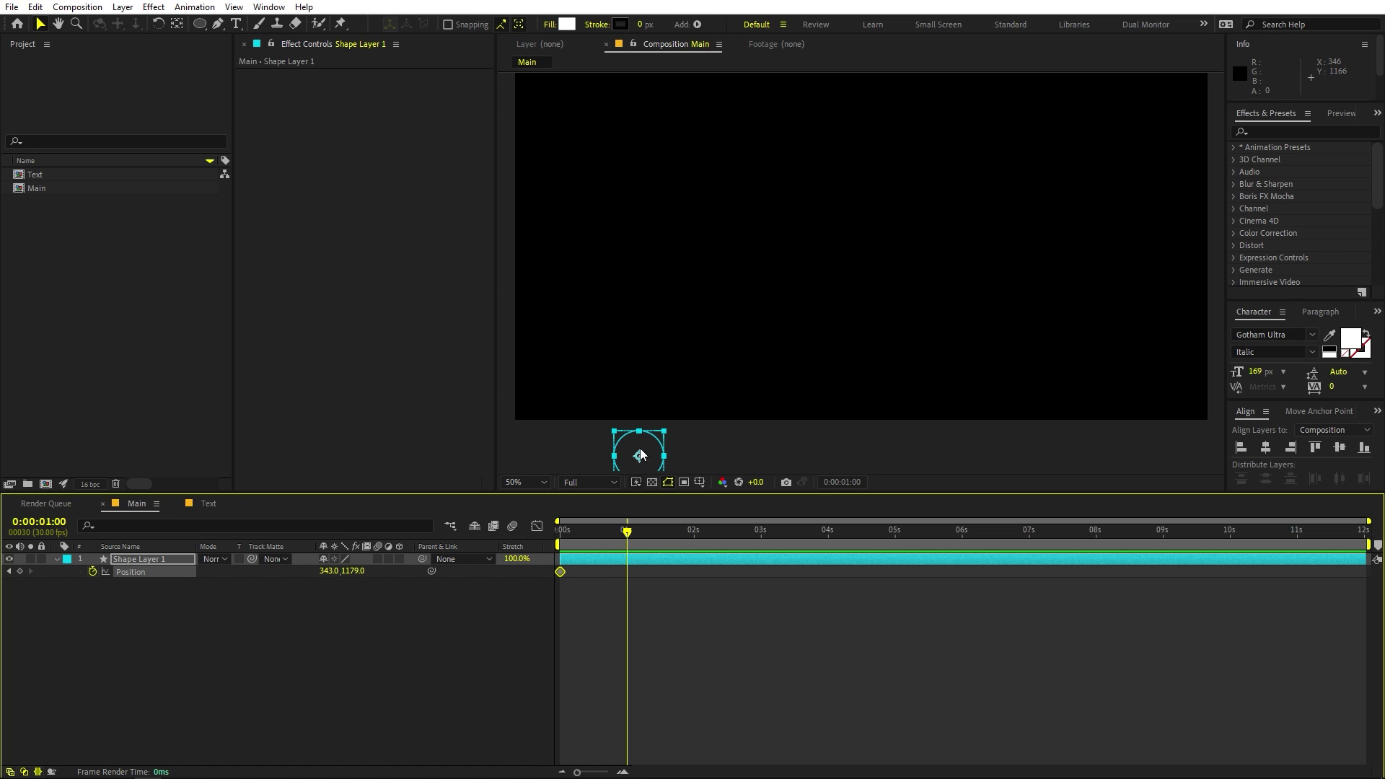
{"action": "left_click_drag", "start_coordinate": [641, 454], "coordinate": [979, 338]}
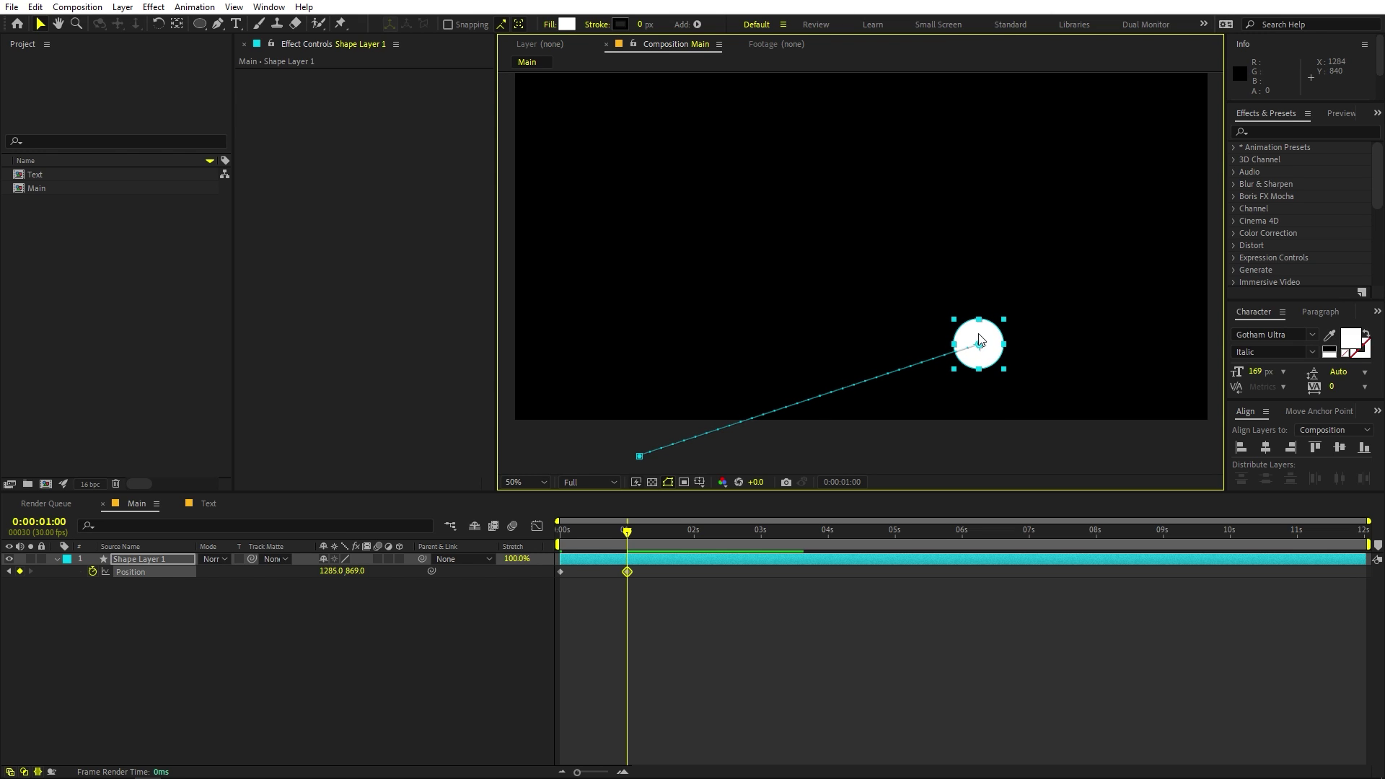
{"action": "left_click_drag", "start_coordinate": [649, 531], "coordinate": [695, 543]}
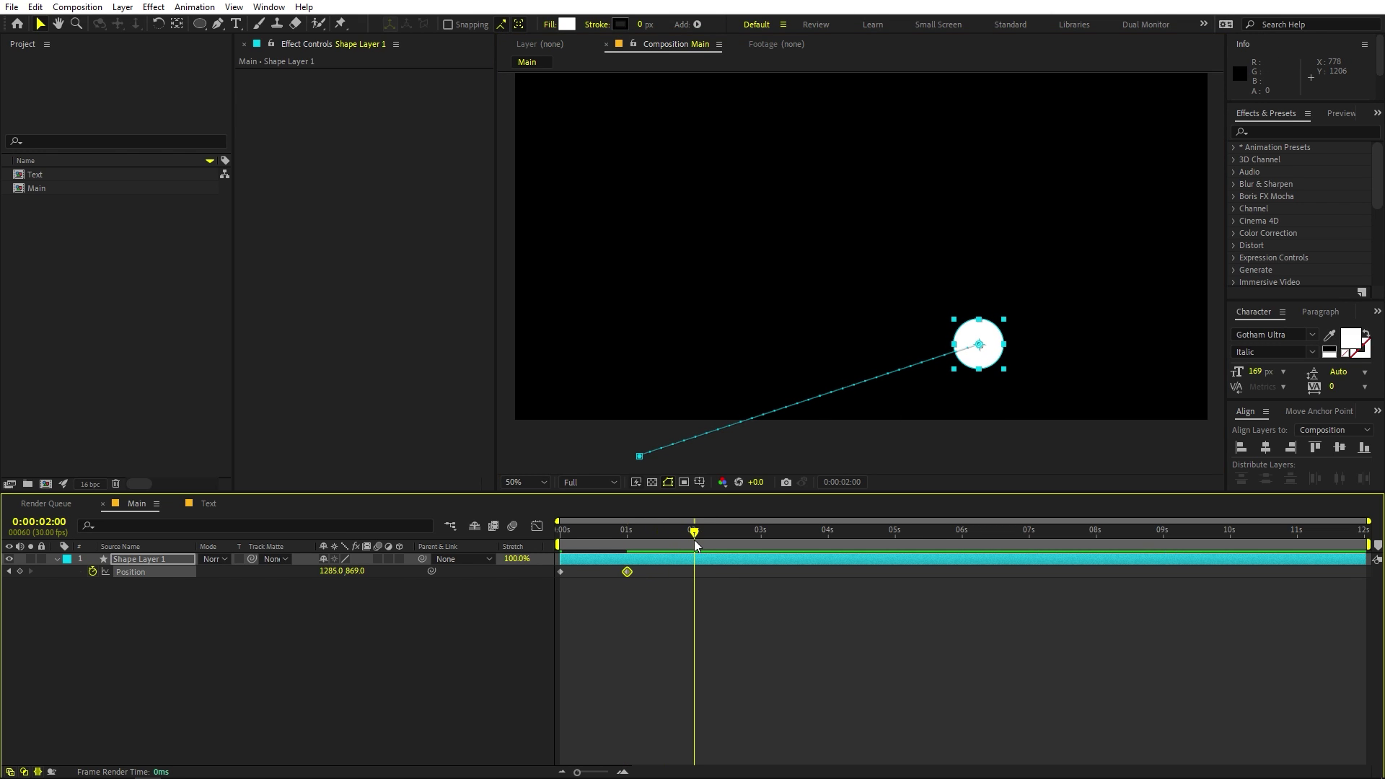
{"action": "left_click_drag", "start_coordinate": [988, 355], "coordinate": [1101, 181]}
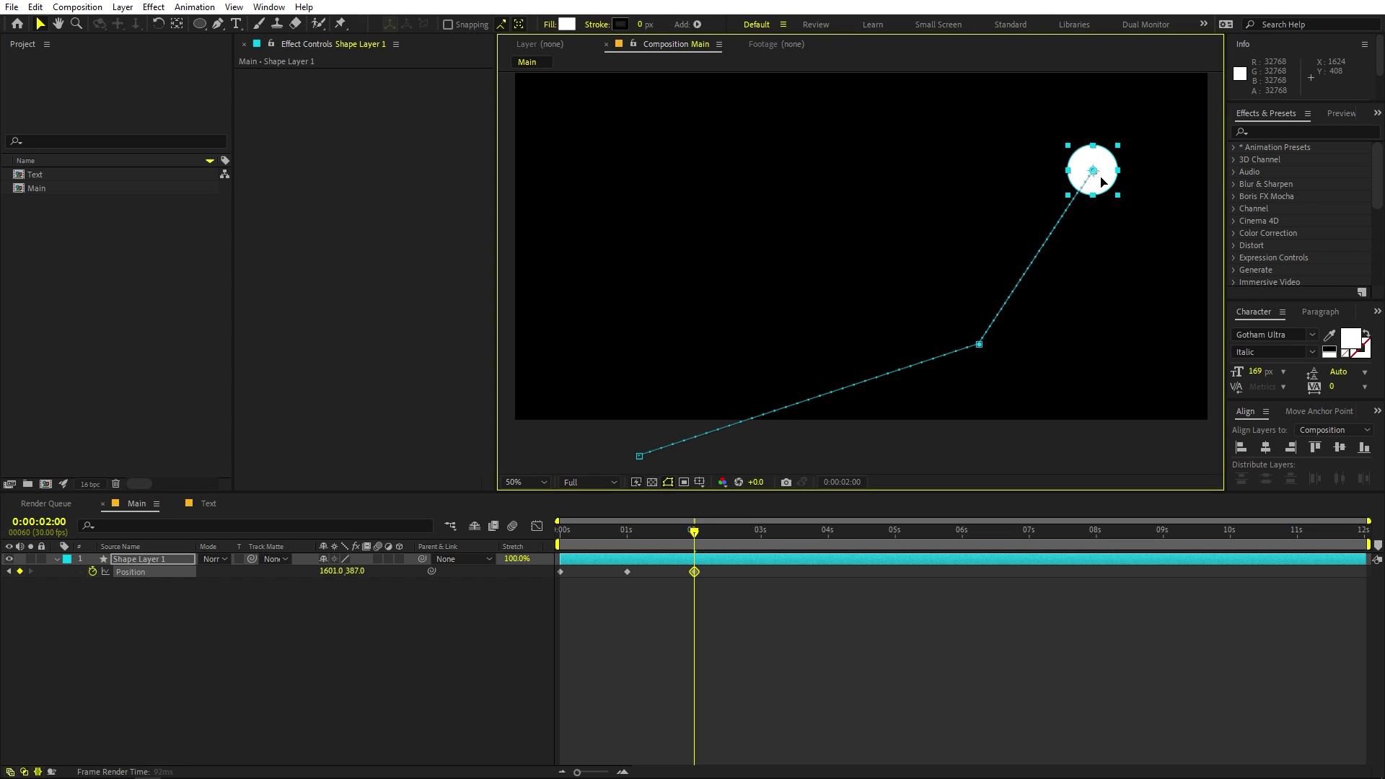
- Curve the circle's motion path with the Pen tool, pulling a vertical handle from the first keyframe and horizontal handles from the middle one
{"action": "left_click_drag", "start_coordinate": [694, 533], "coordinate": [554, 546]}
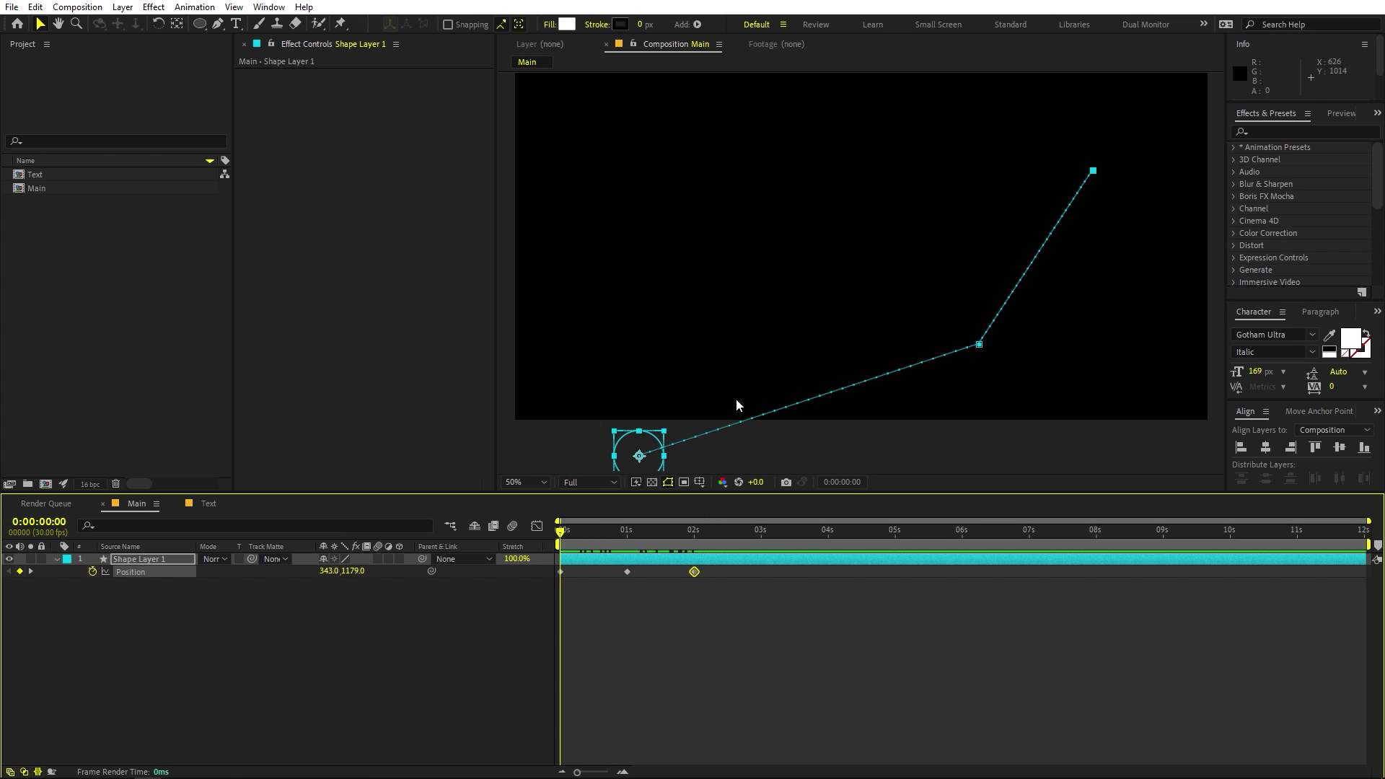
{"action": "left_click", "coordinate": [217, 28]}
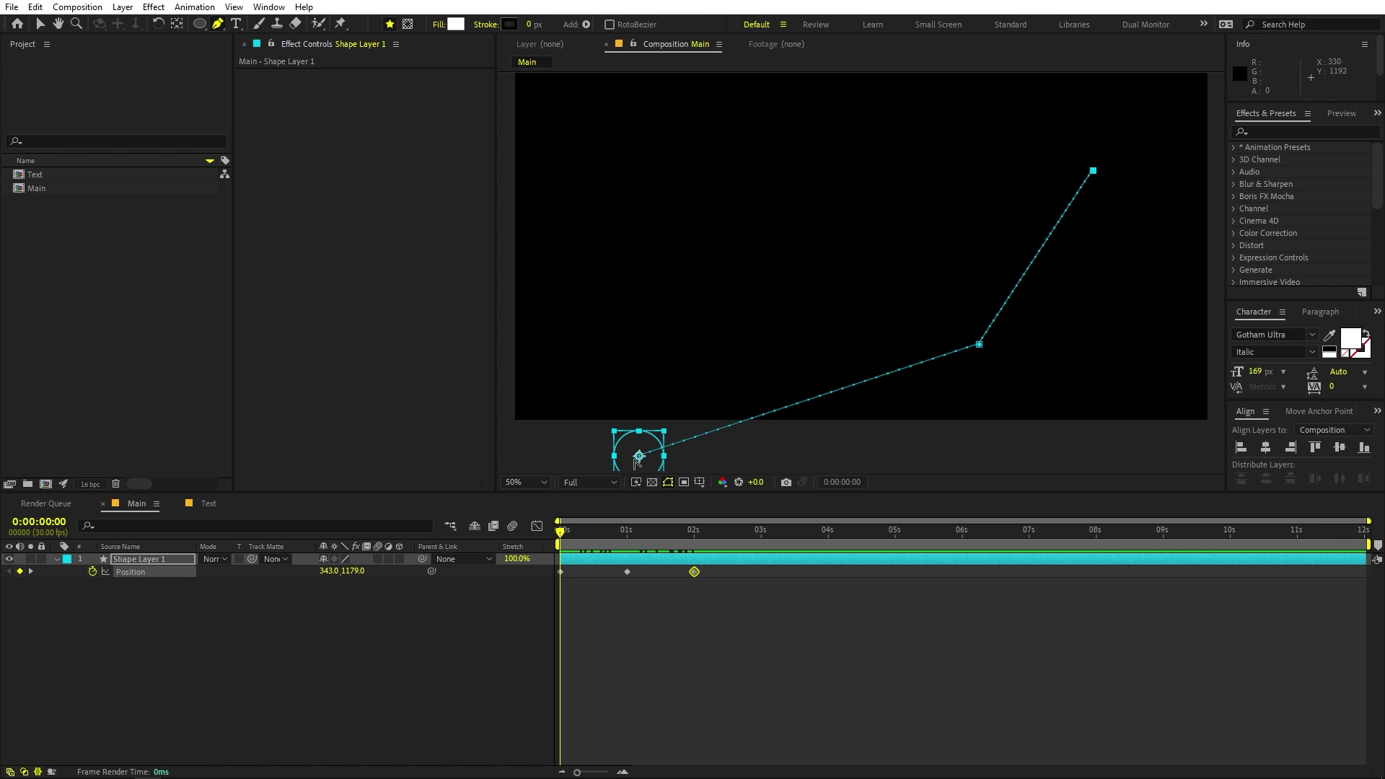
{"action": "left_click_drag", "start_coordinate": [639, 456], "coordinate": [638, 314]}
{"action": "left_click_drag", "start_coordinate": [980, 345], "coordinate": [1132, 339]}
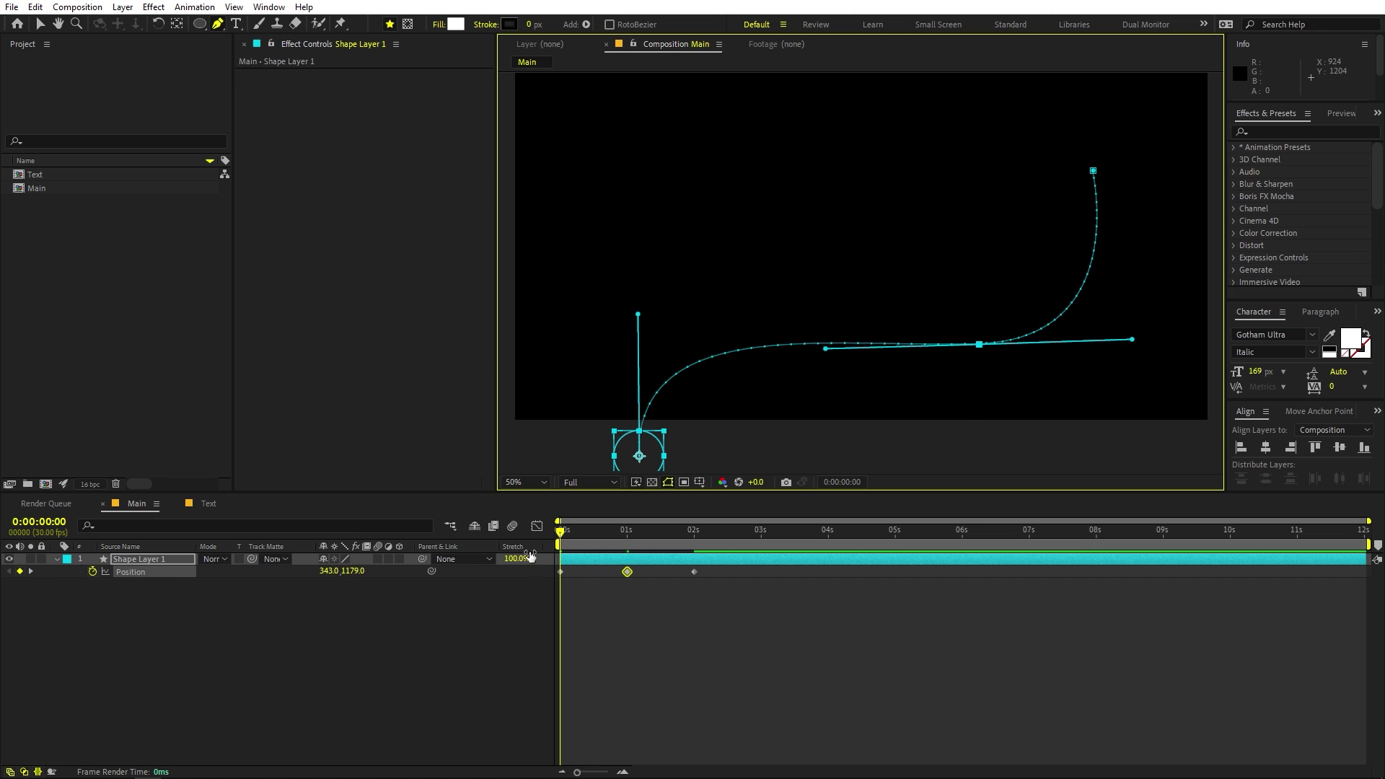
{"action": "left_click_drag", "start_coordinate": [567, 534], "coordinate": [681, 543]}
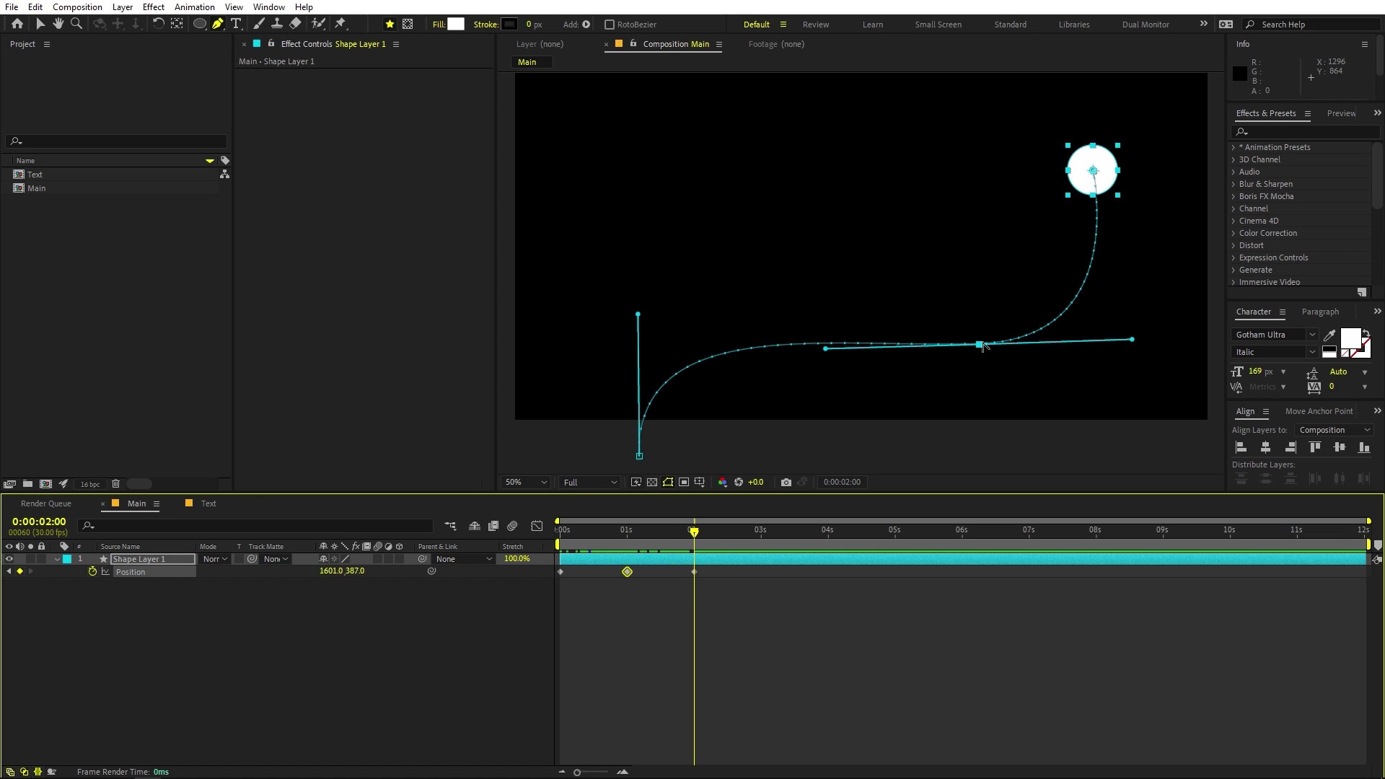
- Lower the motion path's 1-second keyframe slightly, keeping its handles nearly horizontal, and move the 2-second keyframe to about 1645, 397
{"action": "key", "text": "v"}
{"action": "mouse_move", "coordinate": [978, 345]}
{"action": "left_mouse_down"}
{"action": "mouse_move", "coordinate": [956, 369]}
{"action": "mouse_move", "coordinate": [960, 350]}
{"action": "left_mouse_up"}
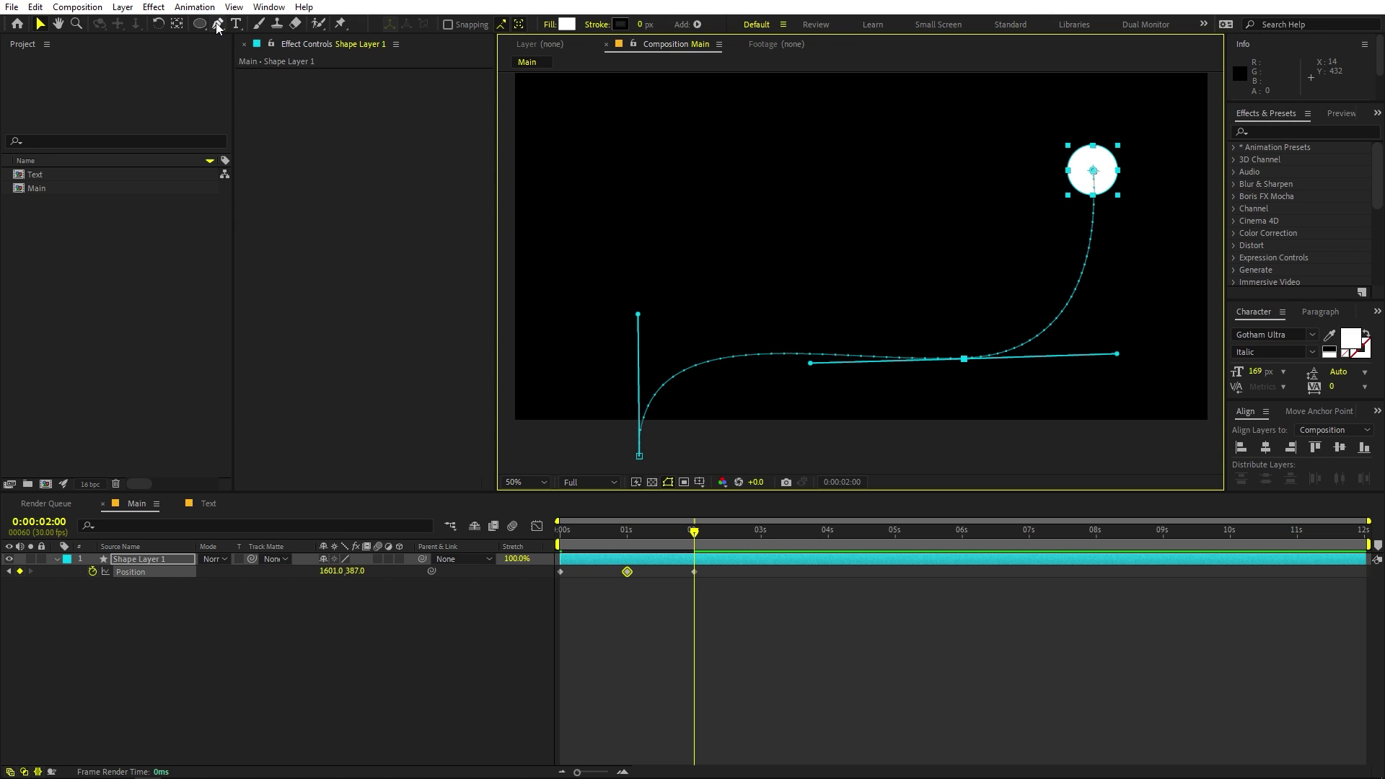
{"action": "key", "text": "g"}
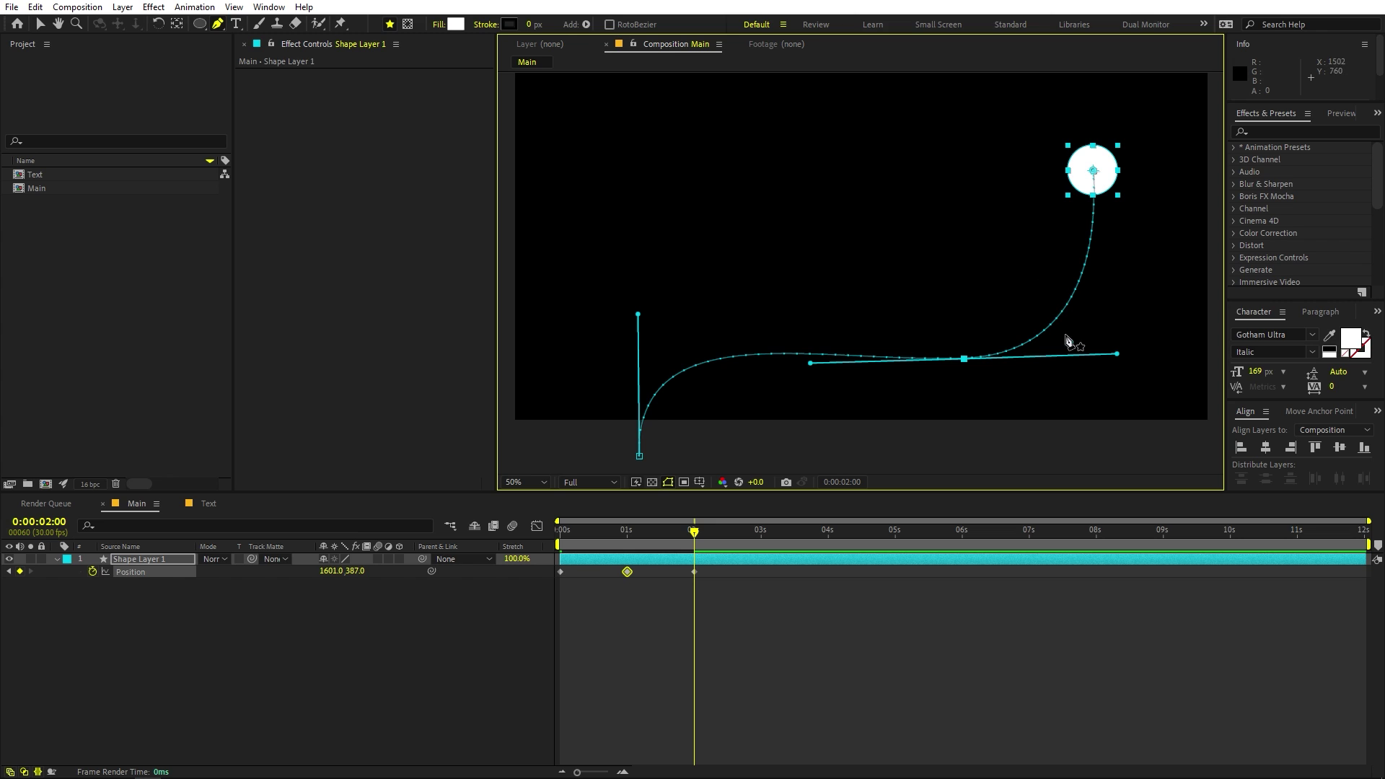
{"action": "left_click_drag", "start_coordinate": [963, 361], "coordinate": [1116, 354]}
{"action": "key", "text": "v"}
{"action": "left_click_drag", "start_coordinate": [964, 360], "coordinate": [976, 370]}
{"action": "left_click_drag", "start_coordinate": [1090, 184], "coordinate": [1114, 168]}
- Keyframe the circle at about 403, 887 at 3 seconds and round the path's turn at the 2-second keyframe with the Pen tool
{"action": "left_click_drag", "start_coordinate": [699, 544], "coordinate": [758, 535]}
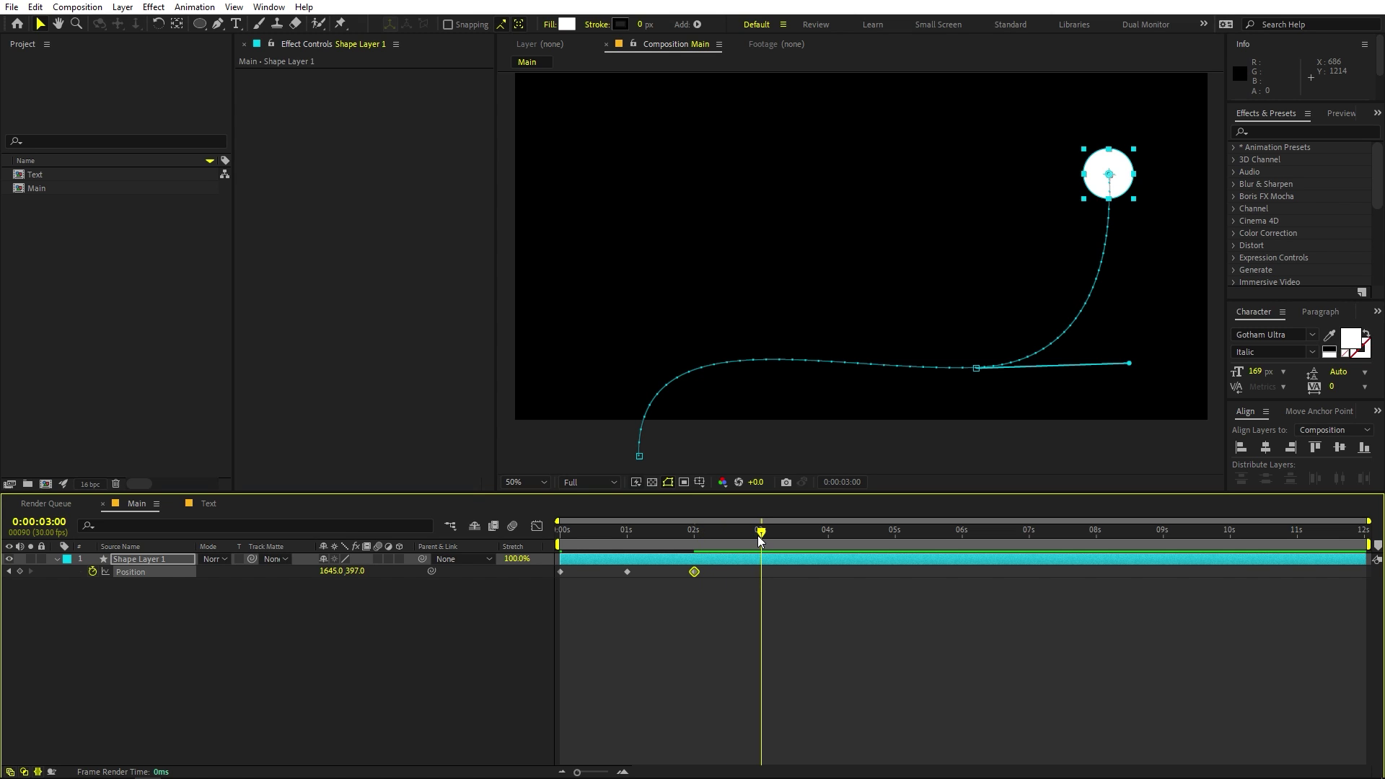
{"action": "left_click_drag", "start_coordinate": [1081, 184], "coordinate": [636, 359]}
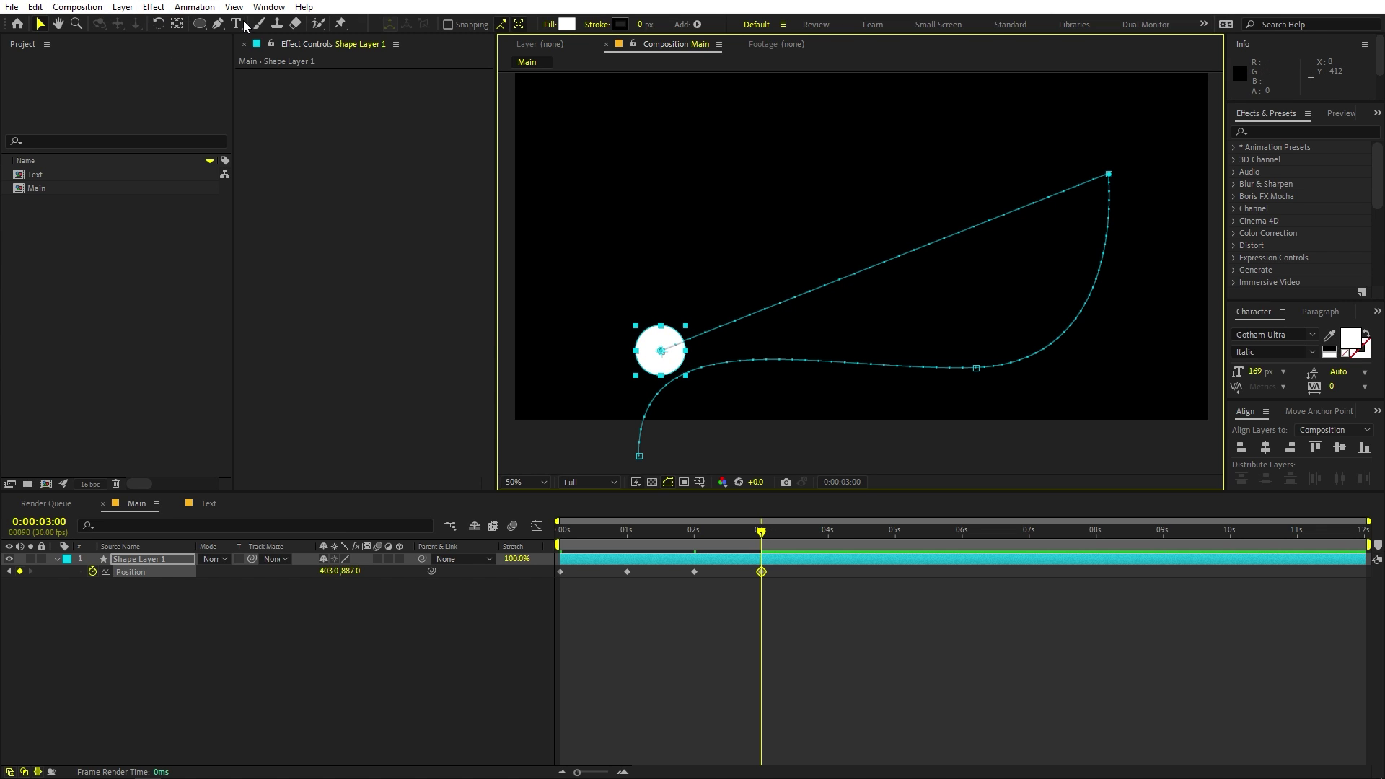
{"action": "left_click", "coordinate": [216, 26]}
{"action": "left_click_drag", "start_coordinate": [1109, 175], "coordinate": [1033, 72]}
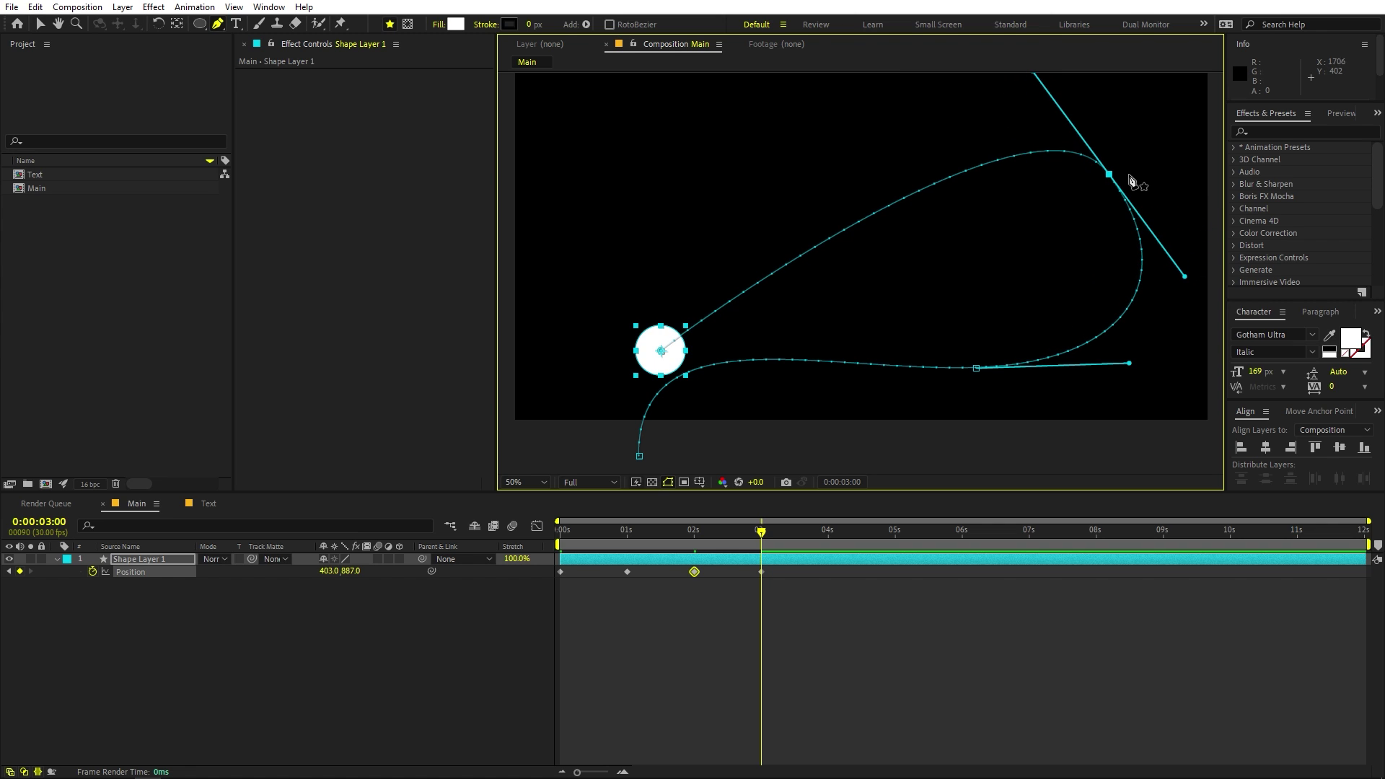
{"action": "left_click_drag", "start_coordinate": [1111, 176], "coordinate": [1030, 92]}
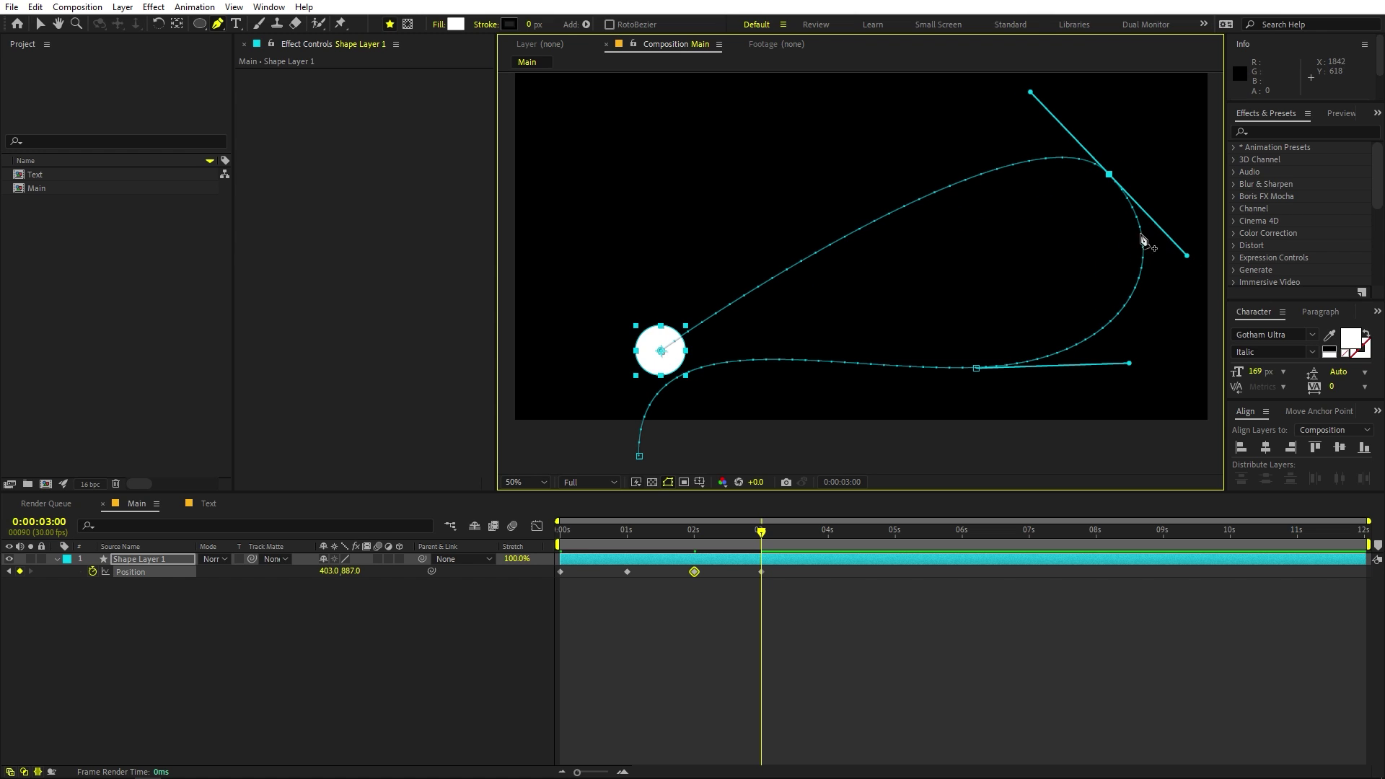
{"action": "left_click_drag", "start_coordinate": [1187, 257], "coordinate": [1043, 255]}
{"action": "left_click_drag", "start_coordinate": [1199, 262], "coordinate": [1244, 258]}
{"action": "mouse_move", "coordinate": [1030, 92]}
{"action": "left_mouse_down"}
{"action": "mouse_move", "coordinate": [1004, 140]}
{"action": "mouse_move", "coordinate": [1101, 86]}
{"action": "mouse_move", "coordinate": [1042, 111]}
{"action": "left_mouse_up"}
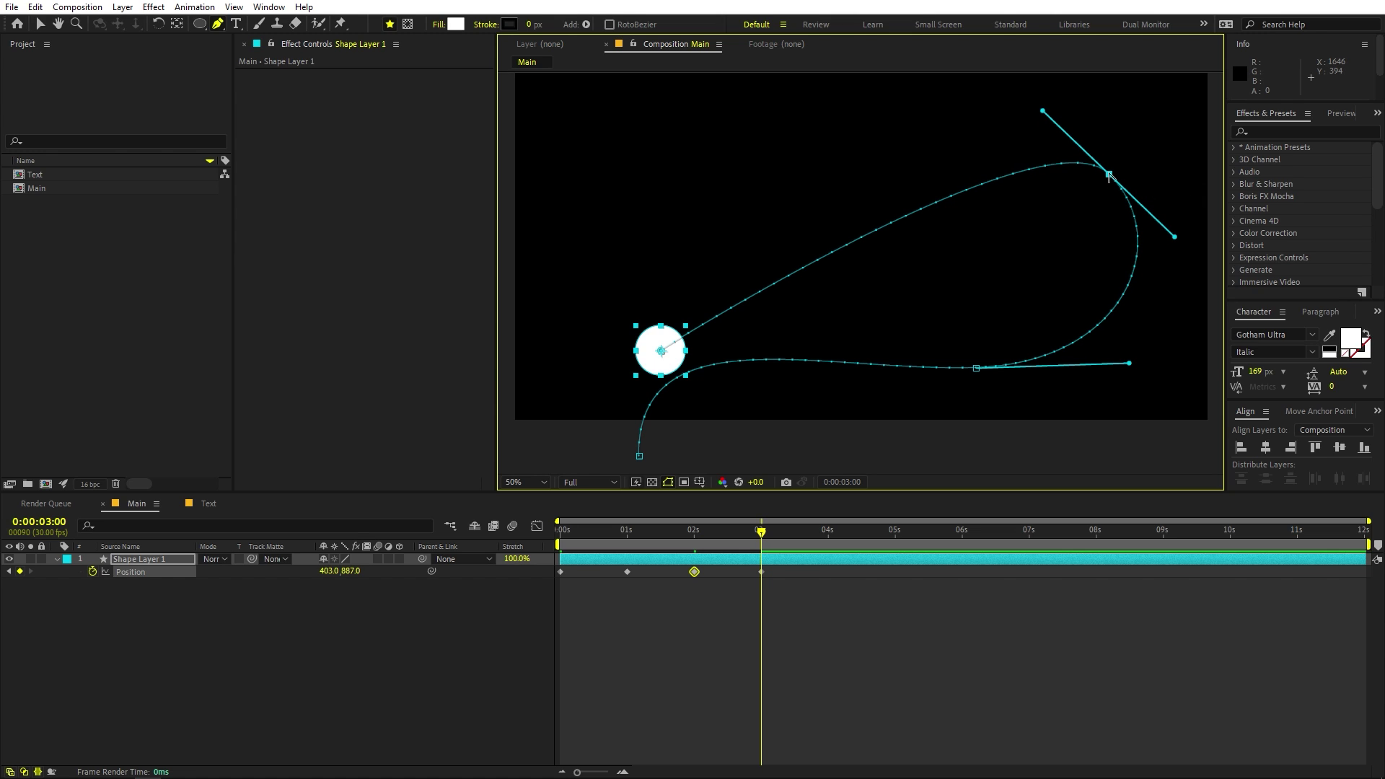
{"action": "left_click_drag", "start_coordinate": [1044, 113], "coordinate": [1055, 87]}
{"action": "key", "text": "ctrl+z"}
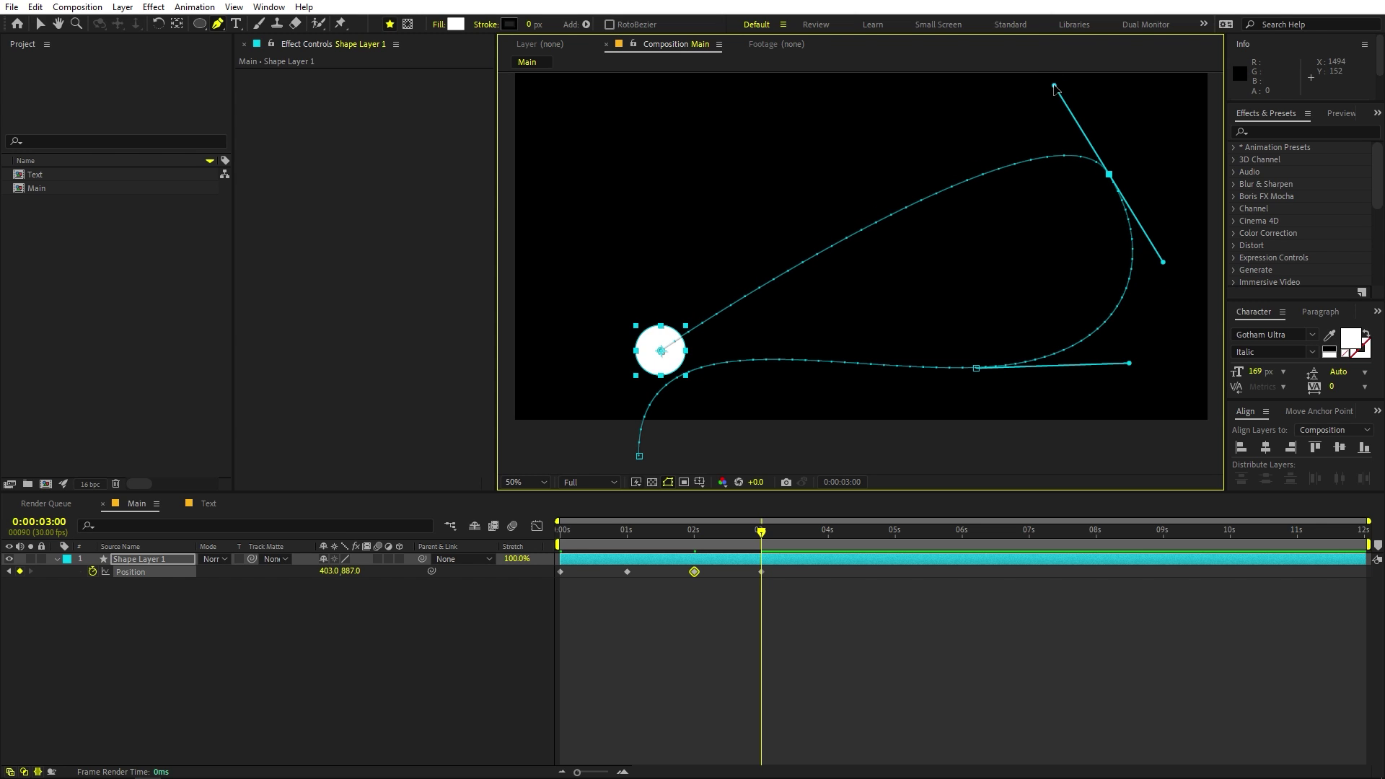
{"action": "left_click_drag", "start_coordinate": [1163, 264], "coordinate": [1148, 268]}
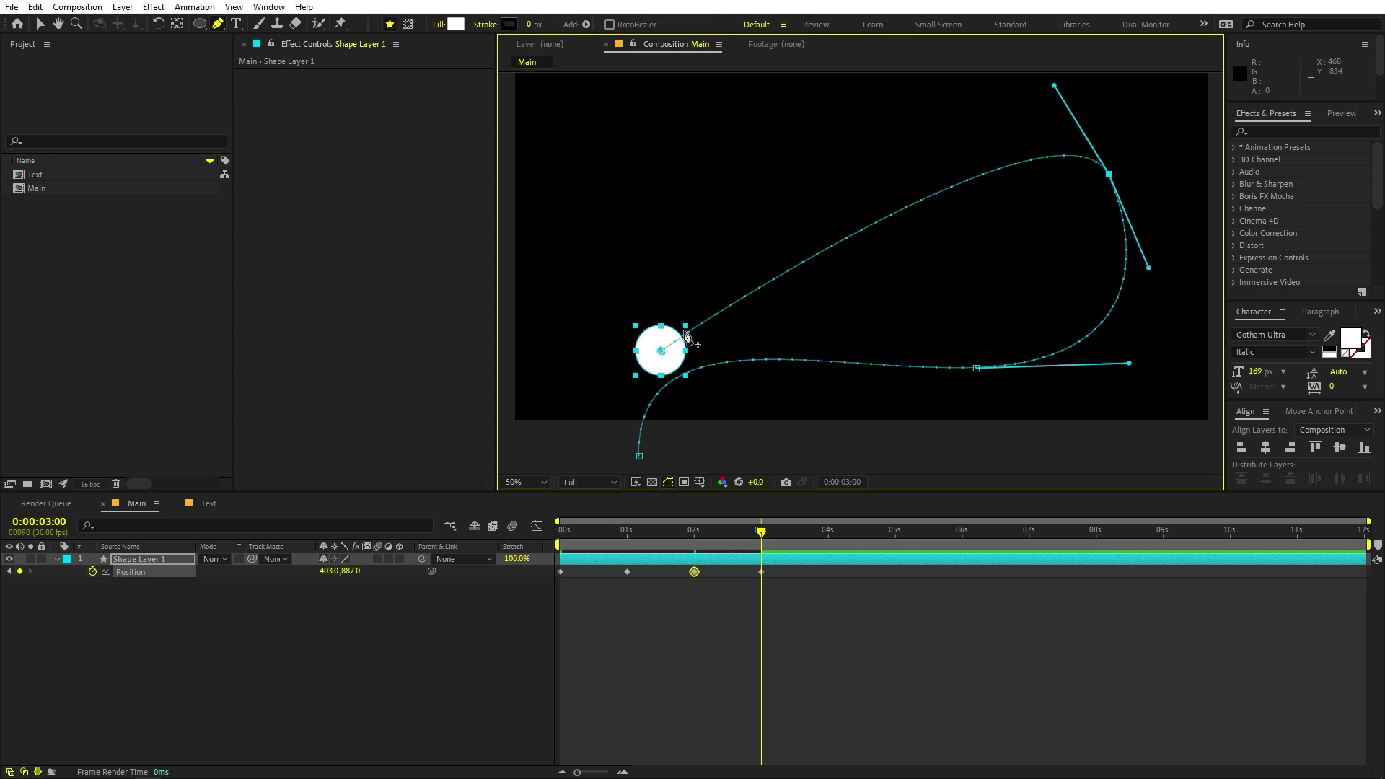
- Keyframe the circle at about 315, 597 at 4 seconds and shift the 3-second keyframe directly below it
{"action": "left_click", "coordinate": [763, 556]}
{"action": "left_click_drag", "start_coordinate": [766, 546], "coordinate": [829, 556]}
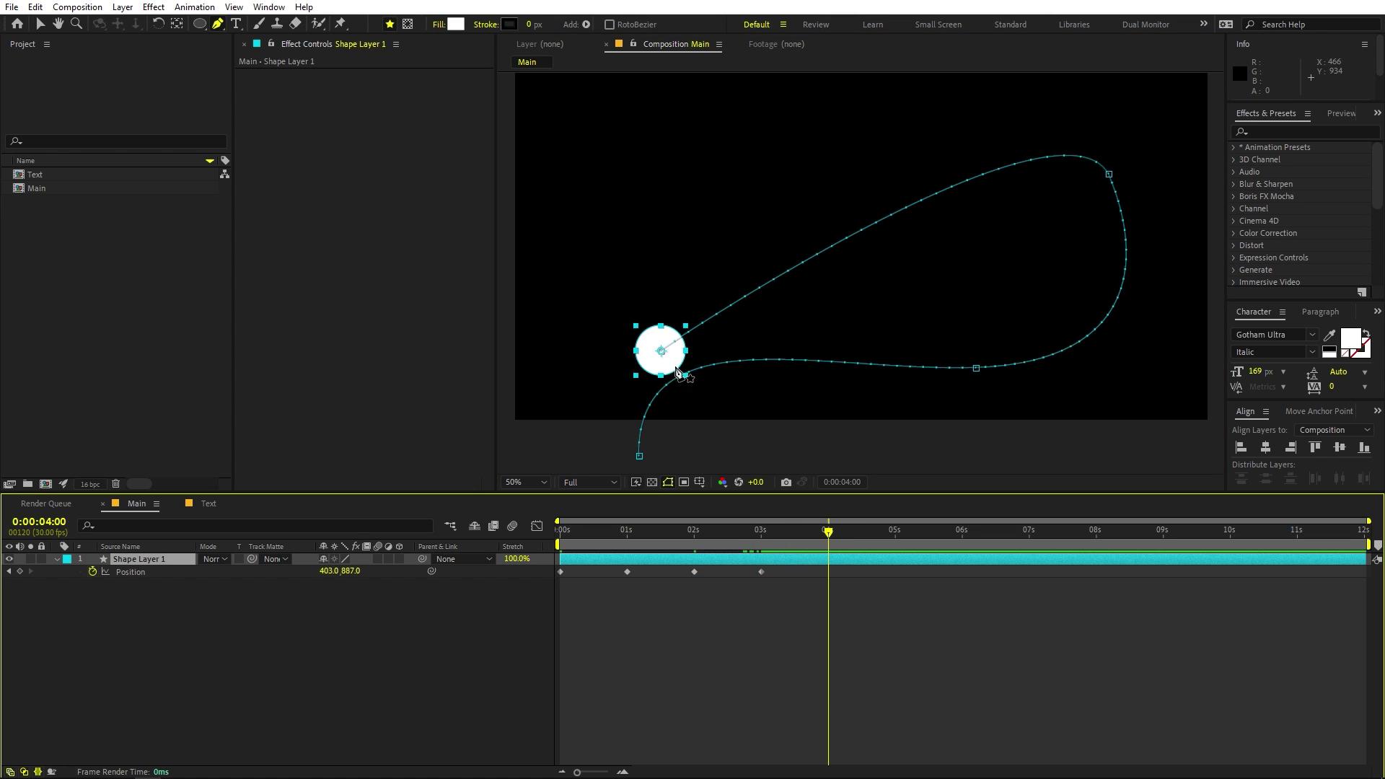
{"action": "key", "text": "v"}
{"action": "left_click_drag", "start_coordinate": [648, 354], "coordinate": [628, 253]}
{"action": "left_click_drag", "start_coordinate": [663, 353], "coordinate": [642, 356]}
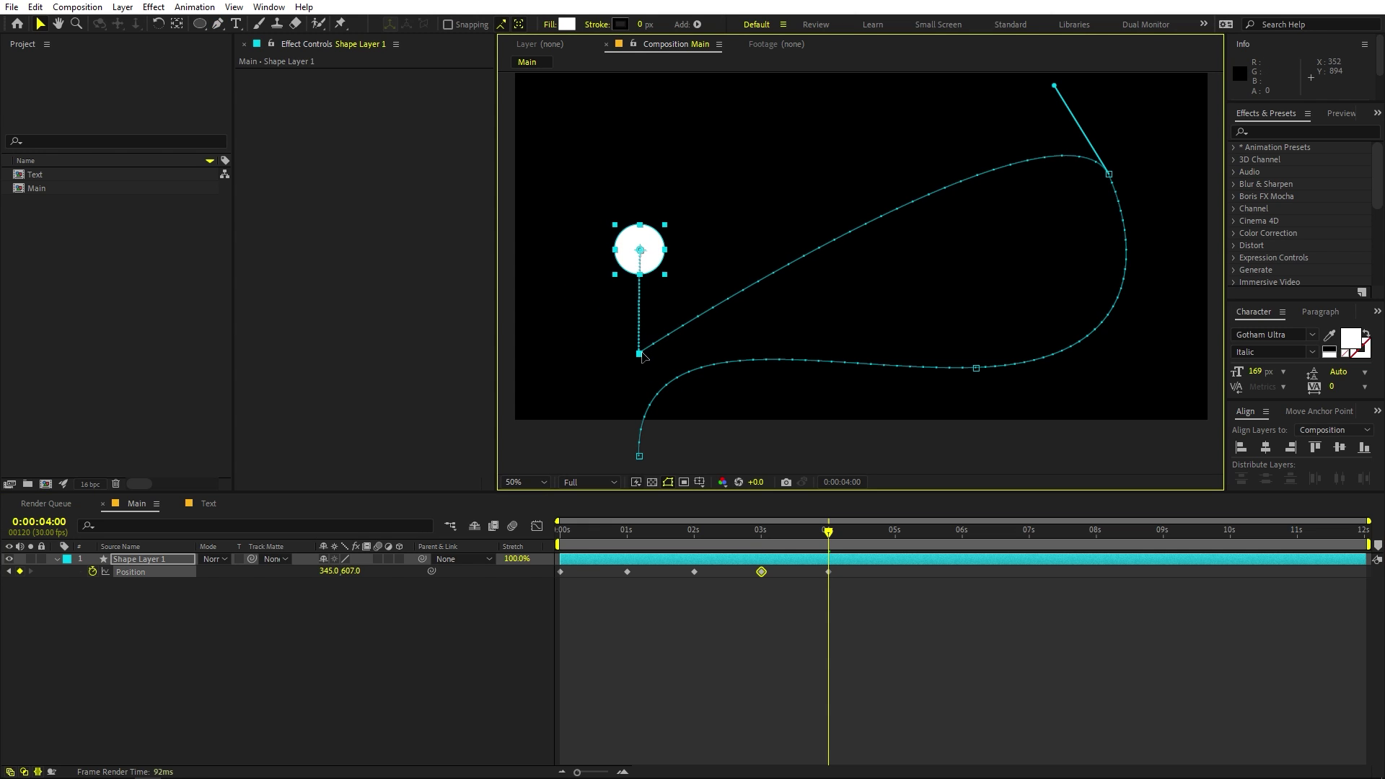
{"action": "left_click_drag", "start_coordinate": [635, 251], "coordinate": [625, 246]}
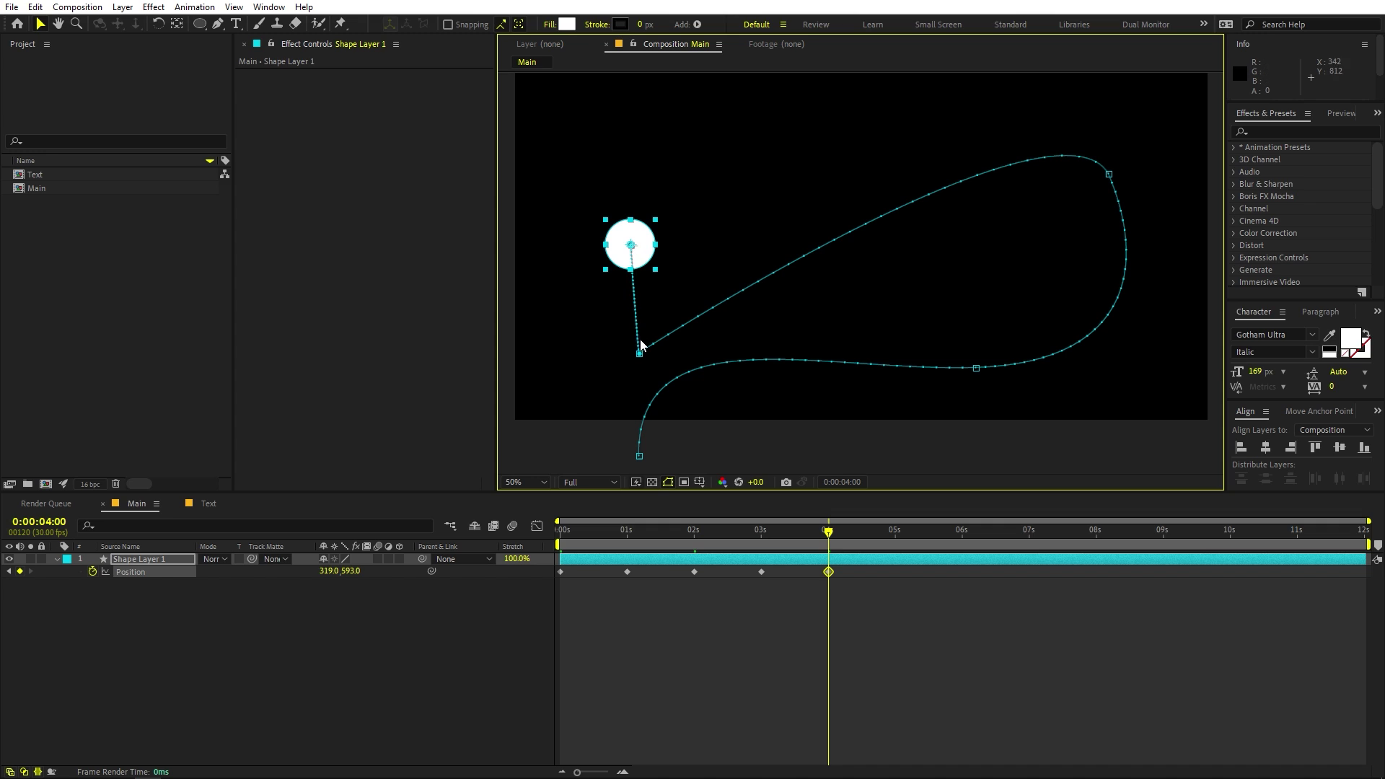
{"action": "left_click_drag", "start_coordinate": [638, 353], "coordinate": [629, 360]}
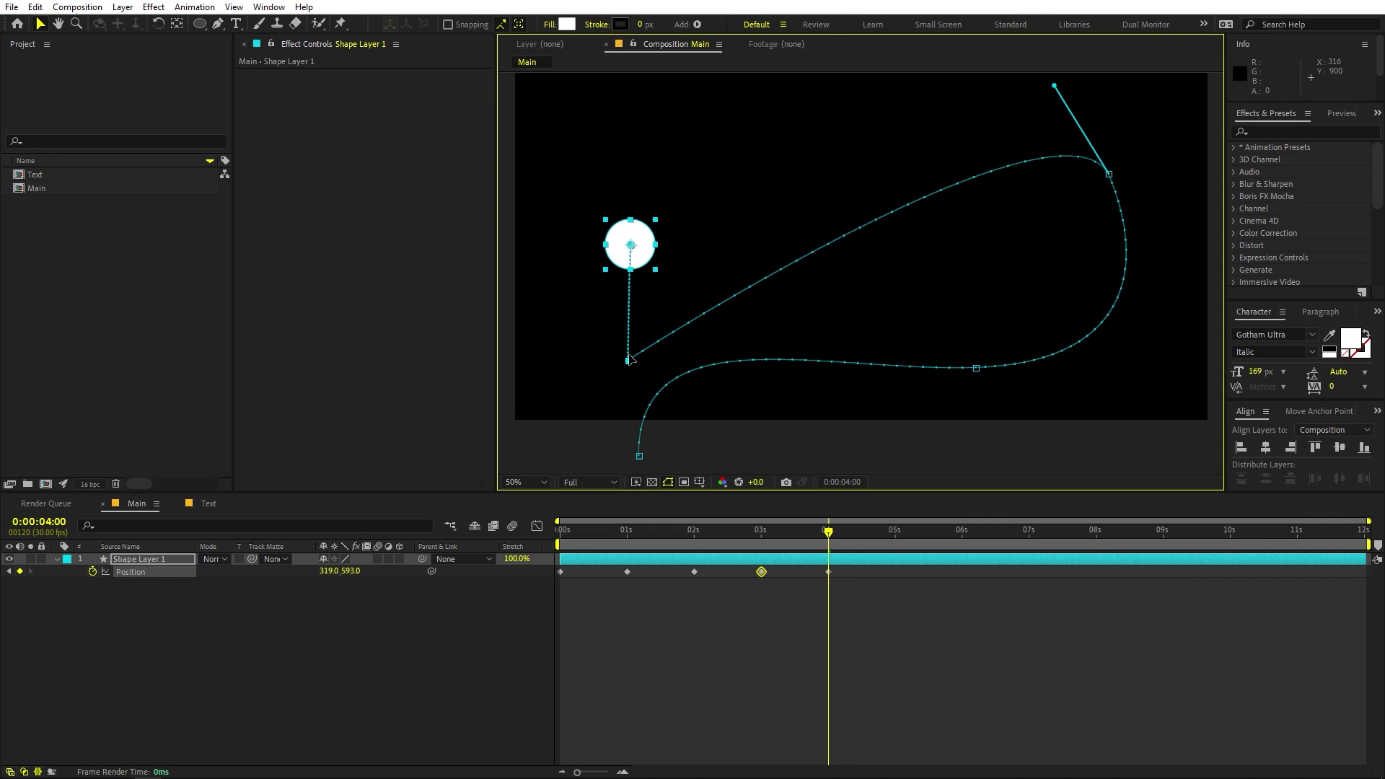
{"action": "left_click", "coordinate": [638, 254]}
{"action": "left_click_drag", "start_coordinate": [638, 253], "coordinate": [637, 256]}
- Keyframe the circle at about 1373, 551 at 5 seconds and curve the path outward through the 3- and 4-second keyframes with the Pen tool
{"action": "left_click", "coordinate": [847, 533]}
{"action": "left_click_drag", "start_coordinate": [847, 532], "coordinate": [894, 543]}
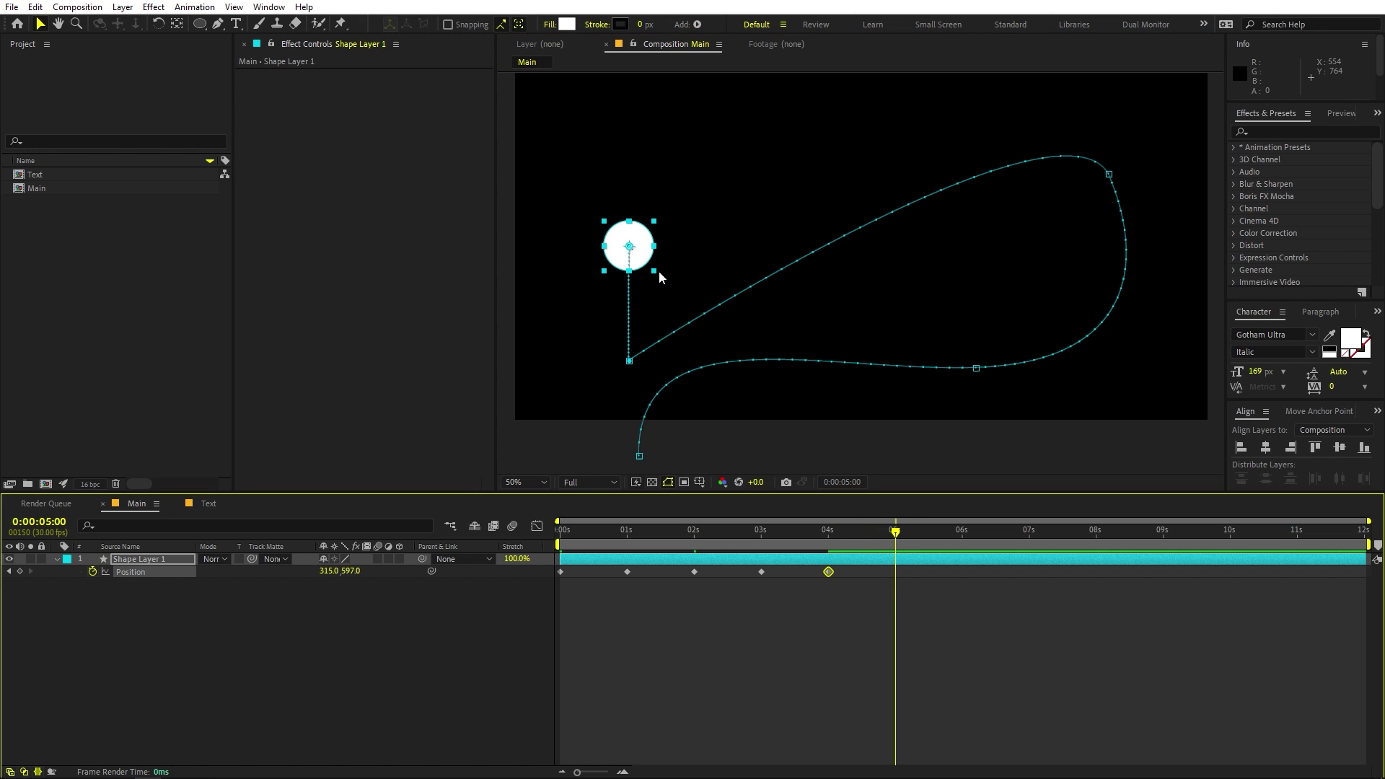
{"action": "left_click_drag", "start_coordinate": [641, 256], "coordinate": [1023, 239]}
{"action": "left_click", "coordinate": [217, 25]}
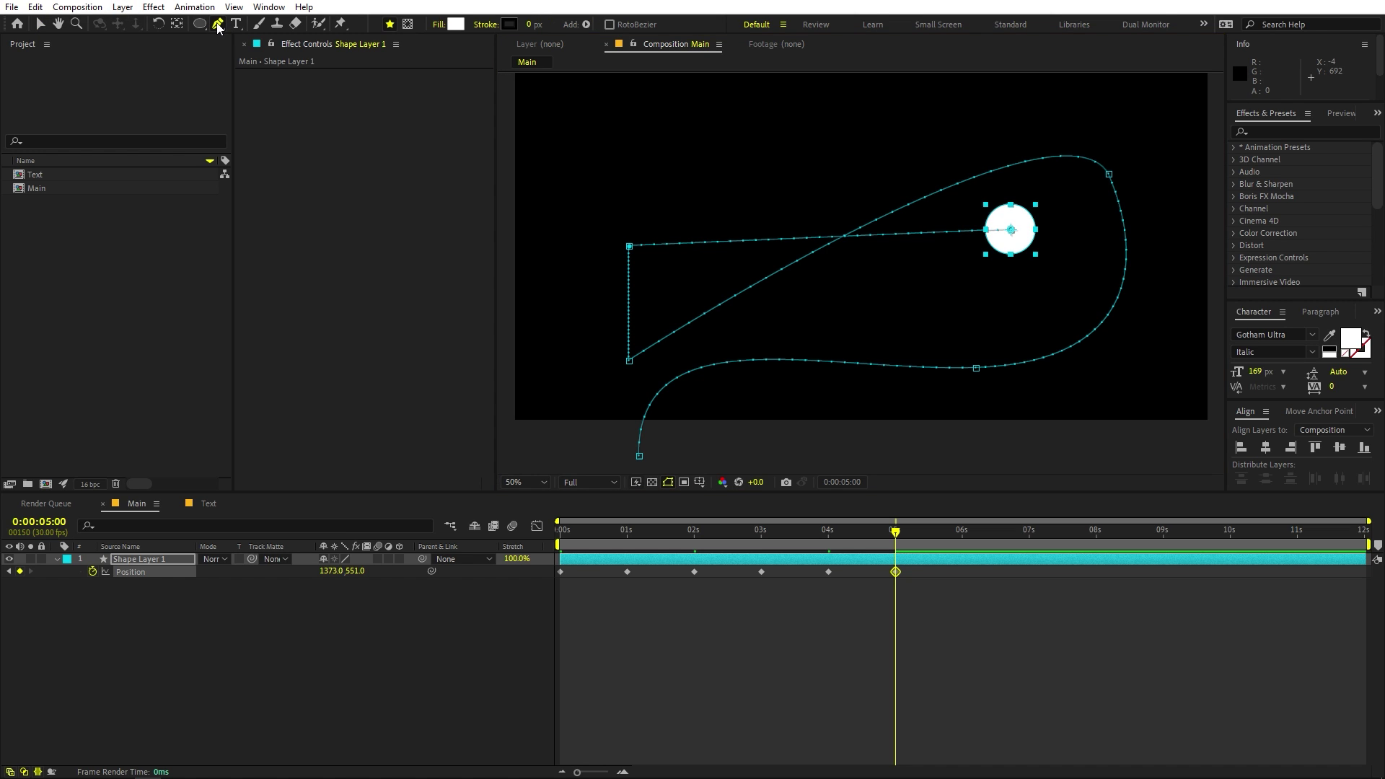
{"action": "left_click_drag", "start_coordinate": [631, 247], "coordinate": [683, 208]}
{"action": "left_click_drag", "start_coordinate": [629, 361], "coordinate": [575, 328]}
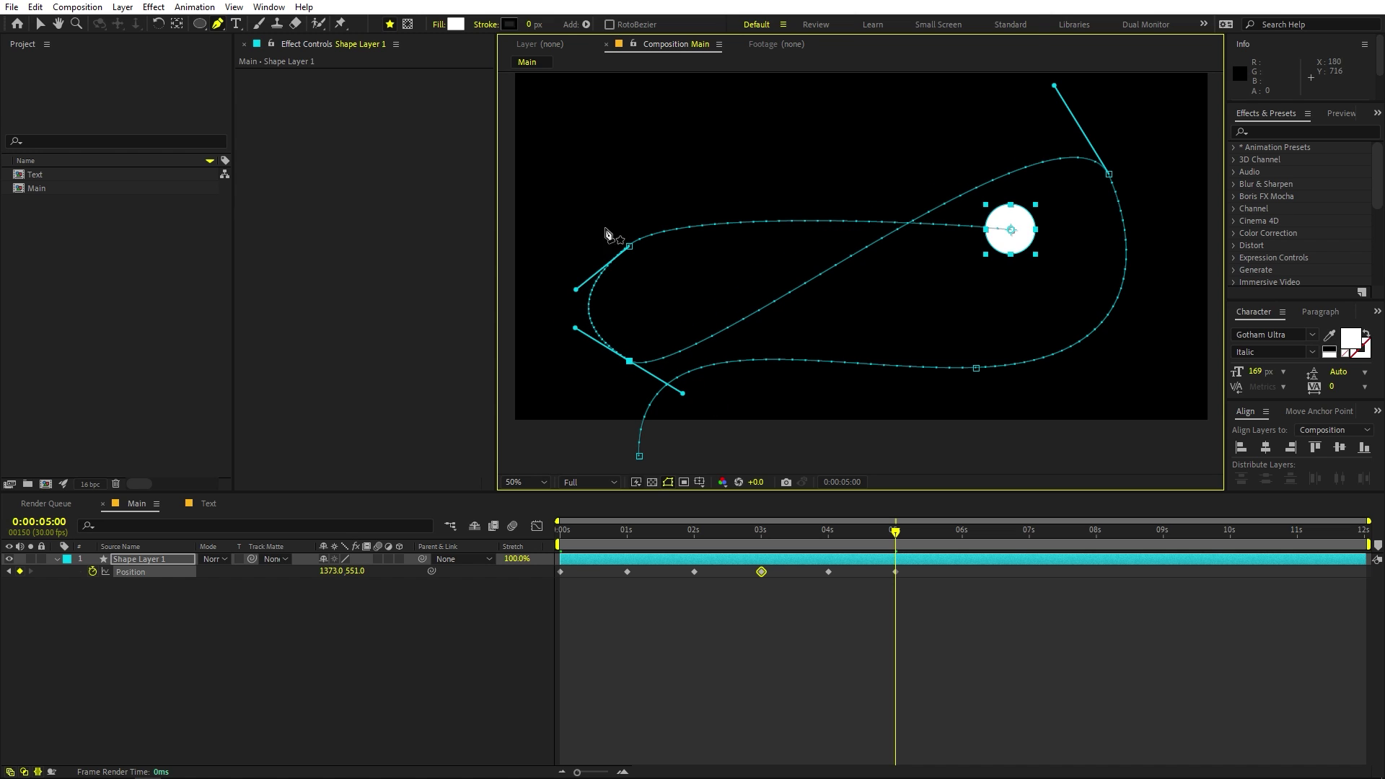
- Widen the path's loops by shifting the 4-second keyframe outward left and the 2-second keyframe outward right, extending the 2- and 3-second handles
{"action": "key", "text": "v"}
{"action": "mouse_move", "coordinate": [629, 247]}
{"action": "left_mouse_down"}
{"action": "mouse_move", "coordinate": [613, 235]}
{"action": "mouse_move", "coordinate": [606, 246]}
{"action": "left_mouse_up"}
{"action": "left_click", "coordinate": [630, 361]}
{"action": "mouse_move", "coordinate": [683, 395]}
{"action": "left_mouse_down"}
{"action": "mouse_move", "coordinate": [695, 426]}
{"action": "mouse_move", "coordinate": [712, 417]}
{"action": "mouse_move", "coordinate": [671, 382]}
{"action": "mouse_move", "coordinate": [689, 396]}
{"action": "left_mouse_up"}
{"action": "left_click_drag", "start_coordinate": [1111, 177], "coordinate": [1142, 180]}
{"action": "left_click_drag", "start_coordinate": [1089, 92], "coordinate": [1066, 31]}
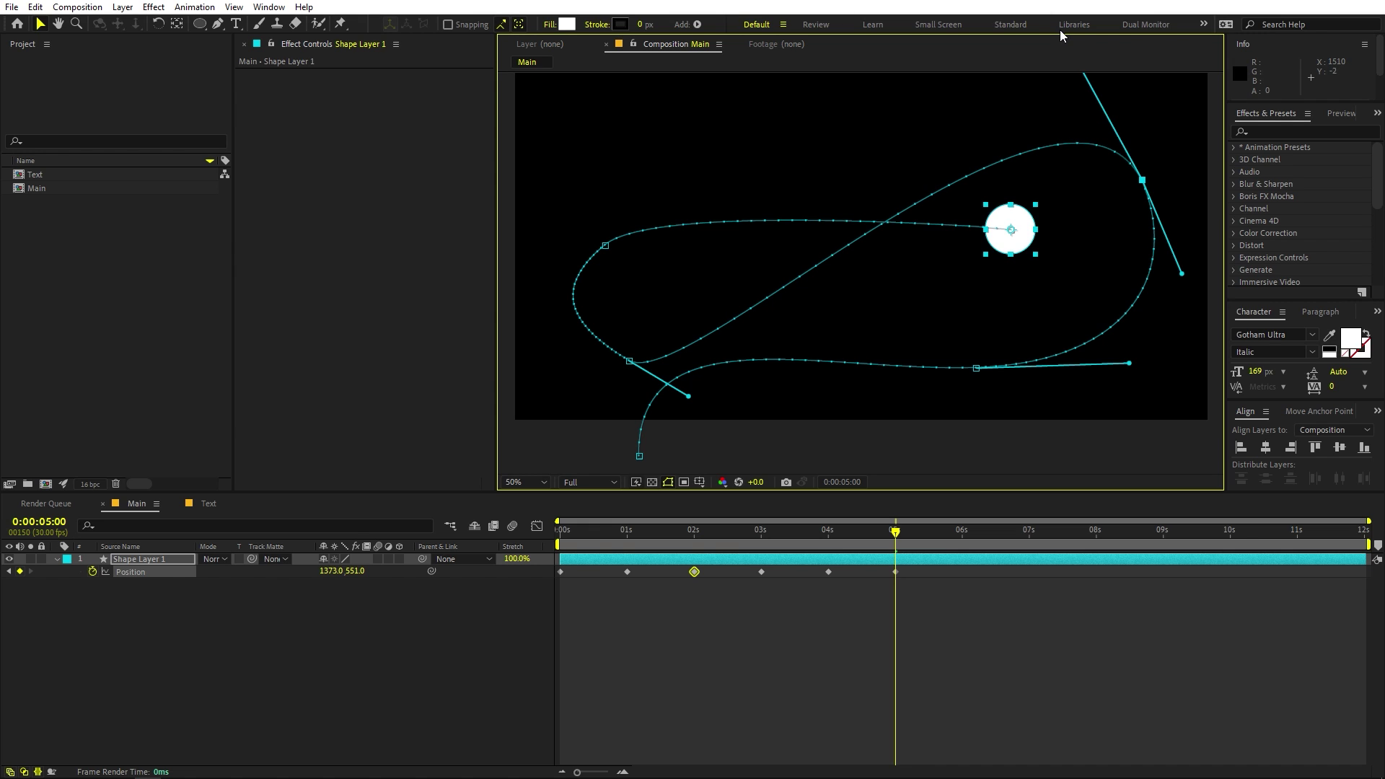
- Play back the circle's motion from the start to check its speed along the path
{"action": "key", "text": "space"}
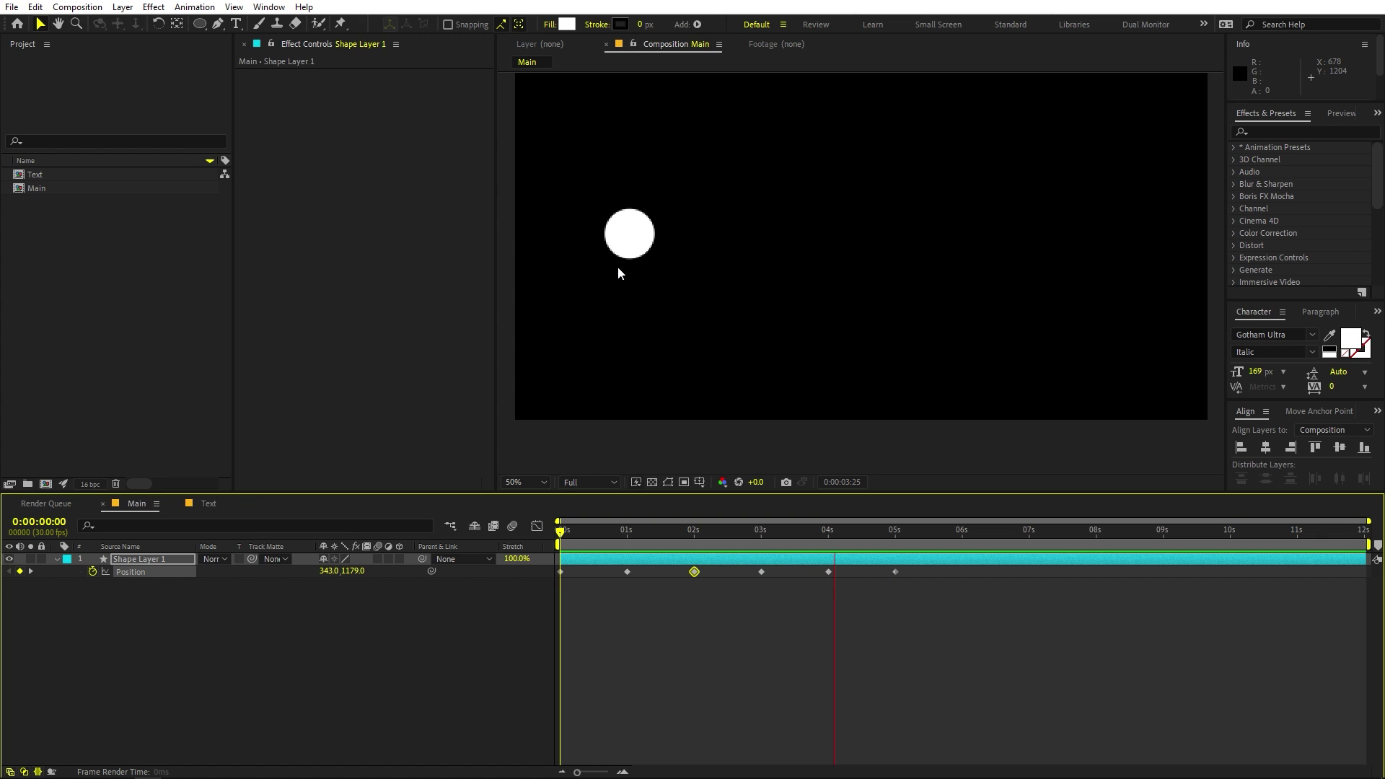
{"action": "key", "text": "space"}
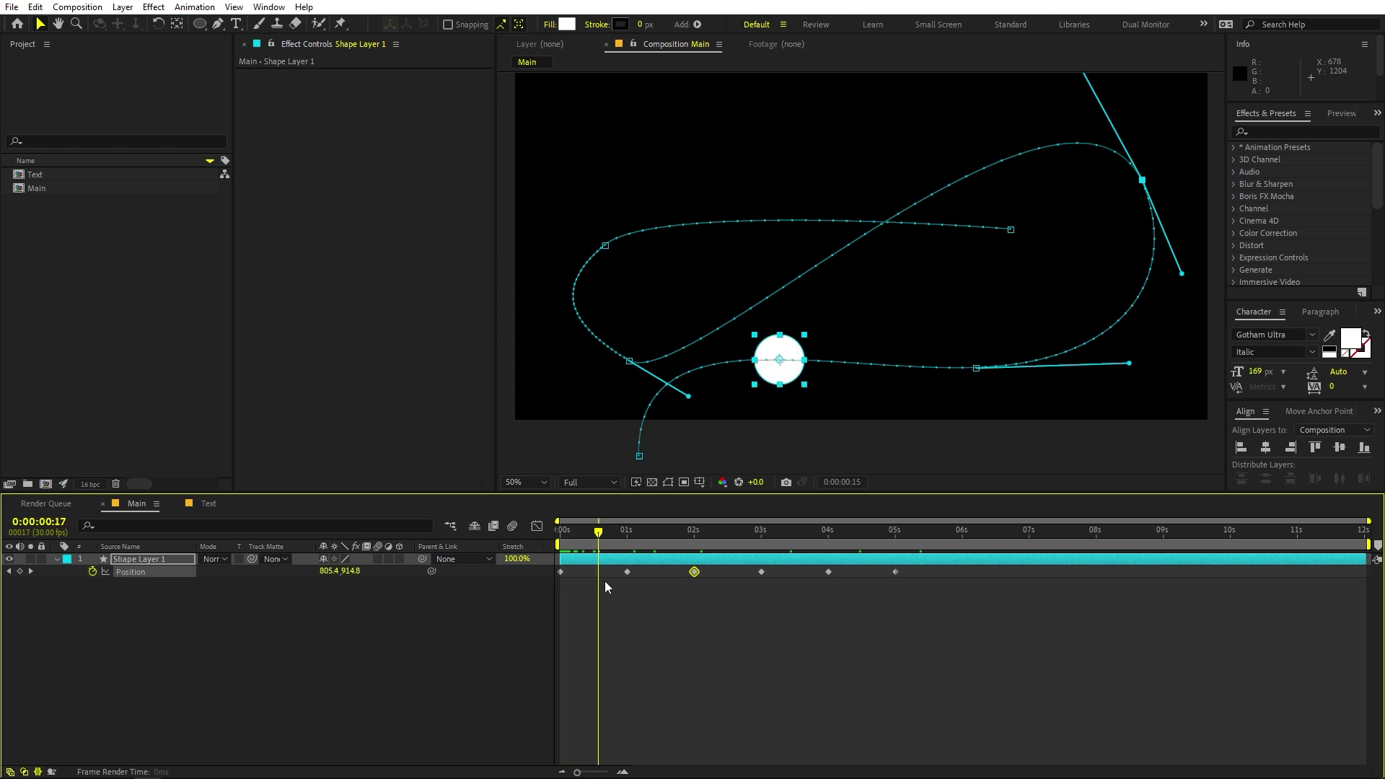
{"action": "key", "text": "space"}
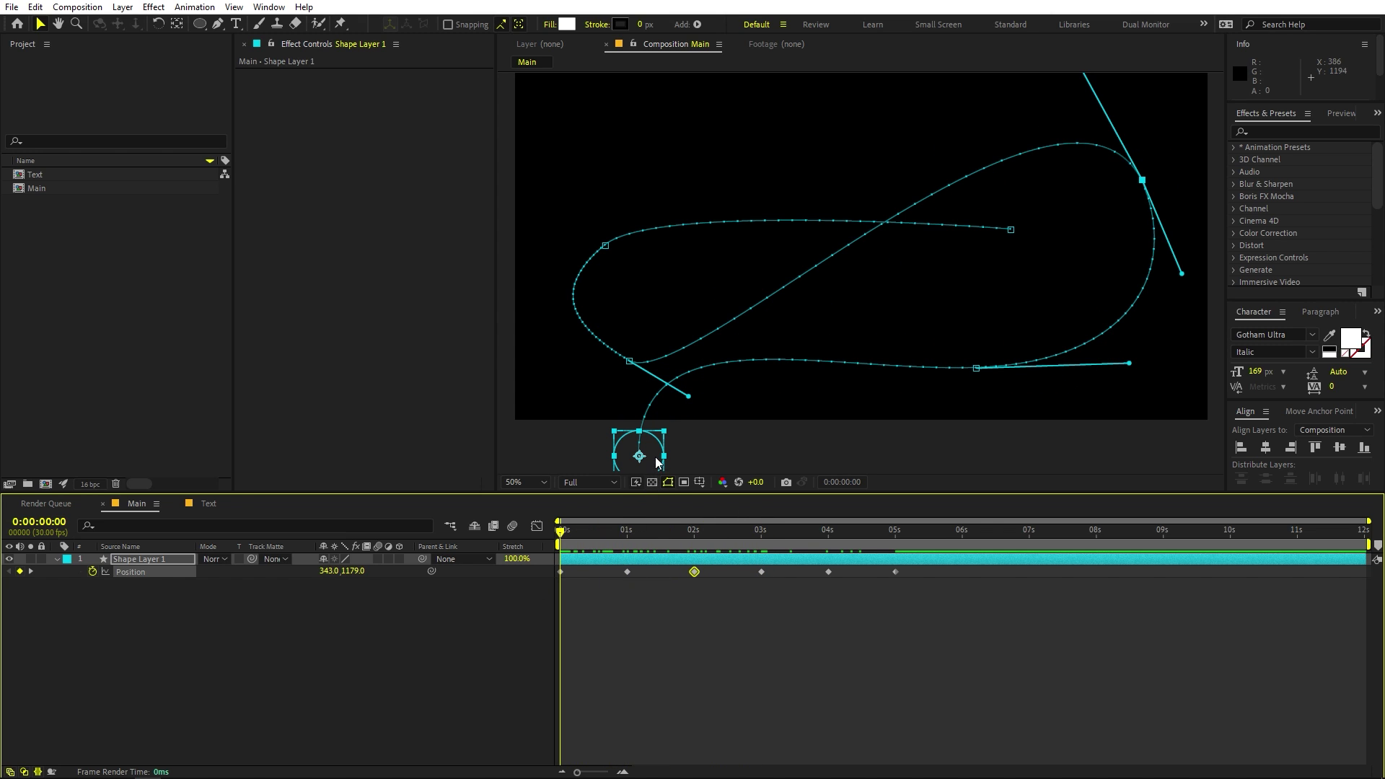
{"action": "key", "text": "space"}
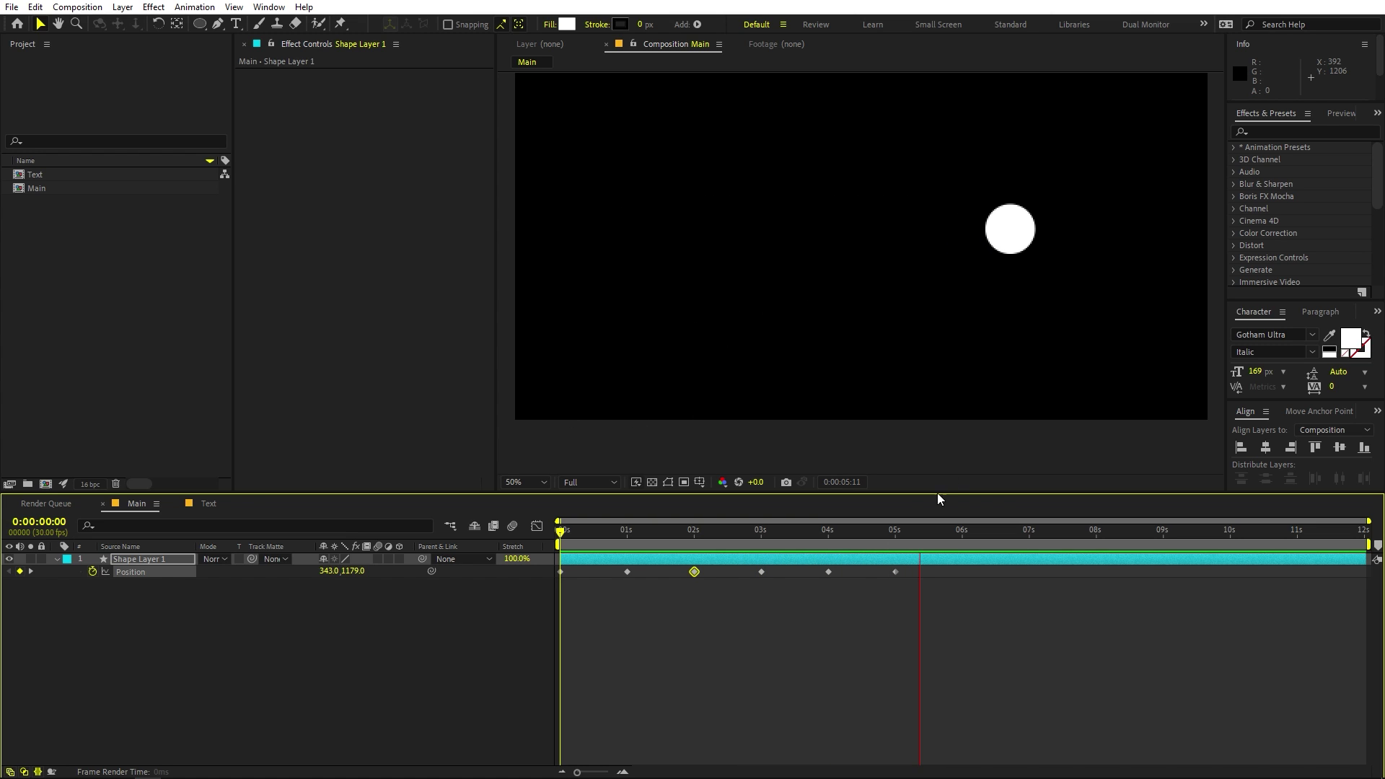
{"action": "key", "text": "space"}
- Set all of the circle's Position keyframes to rove across time
{"action": "left_click", "coordinate": [895, 533]}
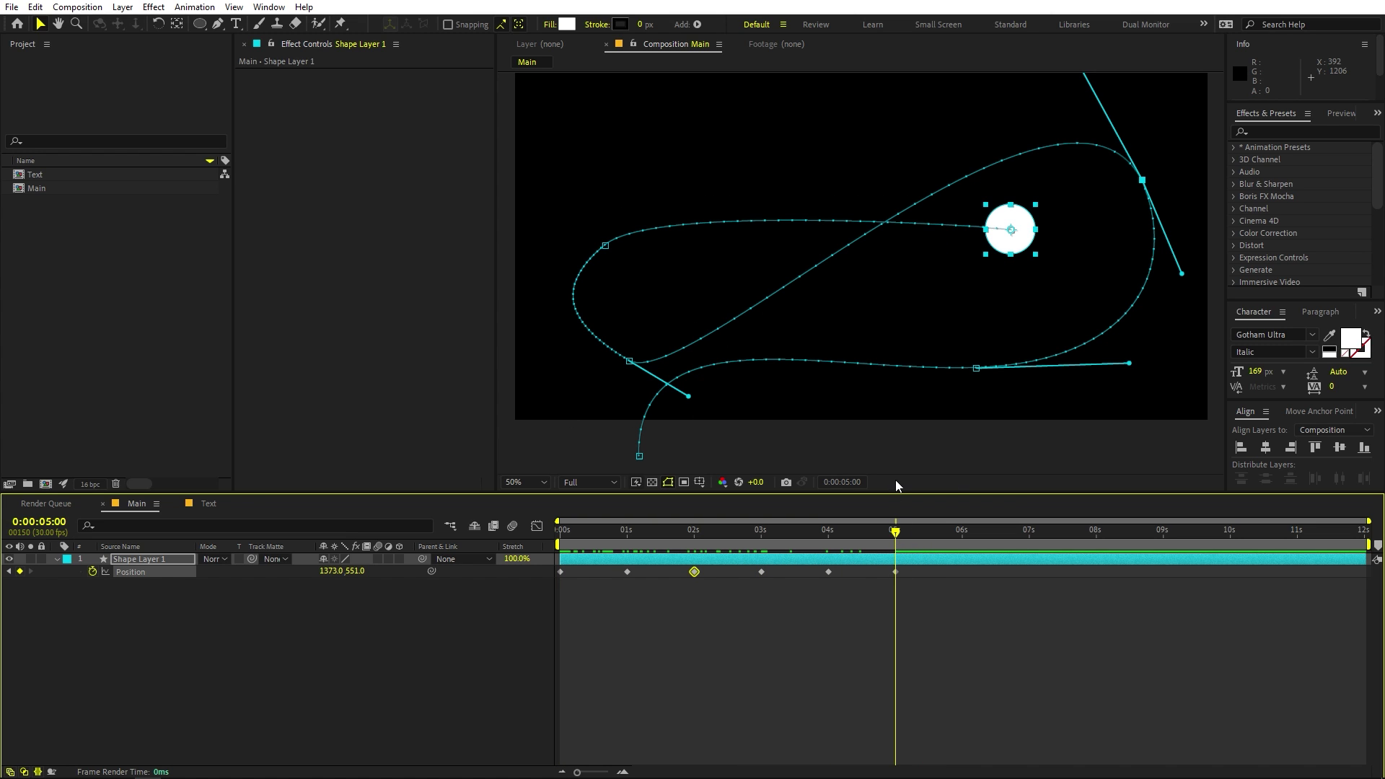
{"action": "left_click_drag", "start_coordinate": [991, 655], "coordinate": [552, 571]}
{"action": "right_click", "coordinate": [560, 572]}
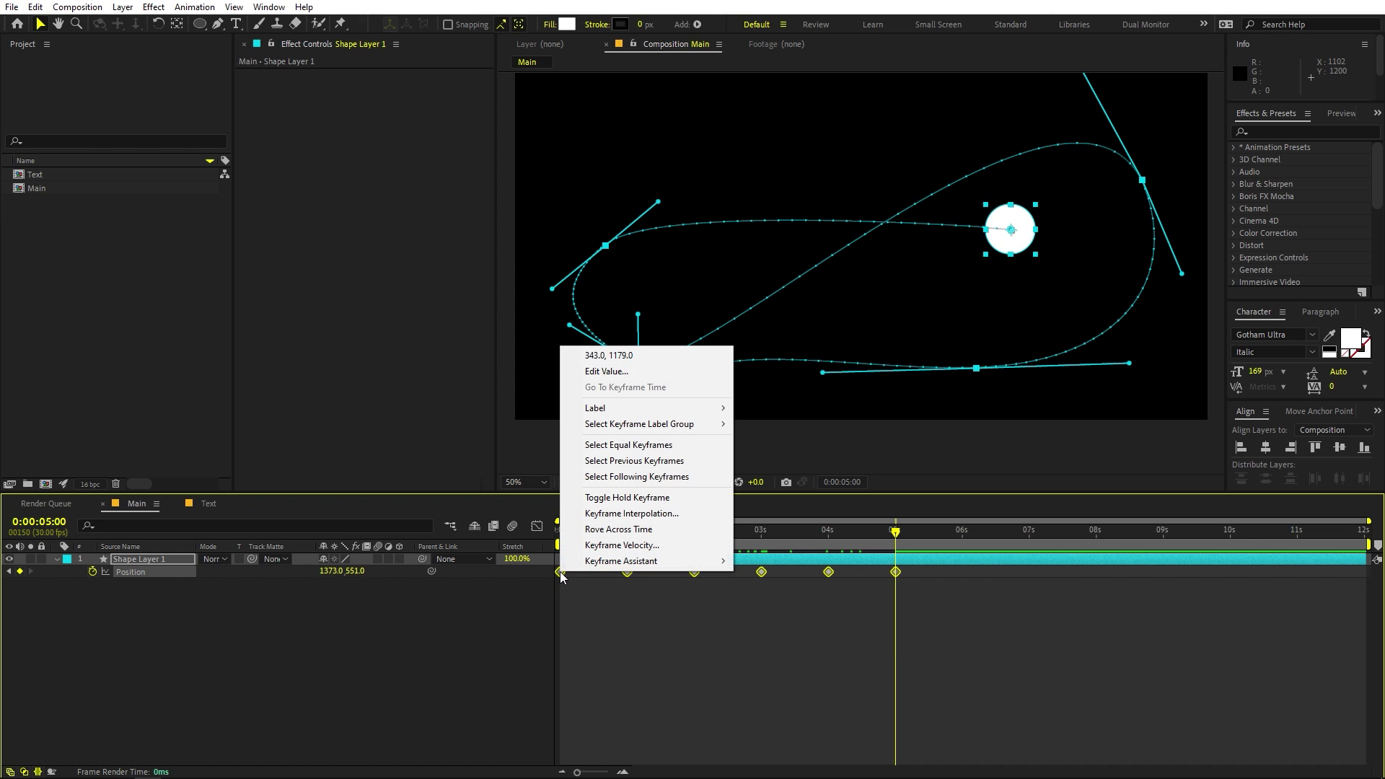
{"action": "left_click", "coordinate": [641, 530]}
- Preview the roving motion from the first keyframe
{"action": "key", "text": "j"}
{"action": "key", "text": "j"}
{"action": "key", "text": "j"}
{"action": "key", "text": "j"}
{"action": "key", "text": "j"}
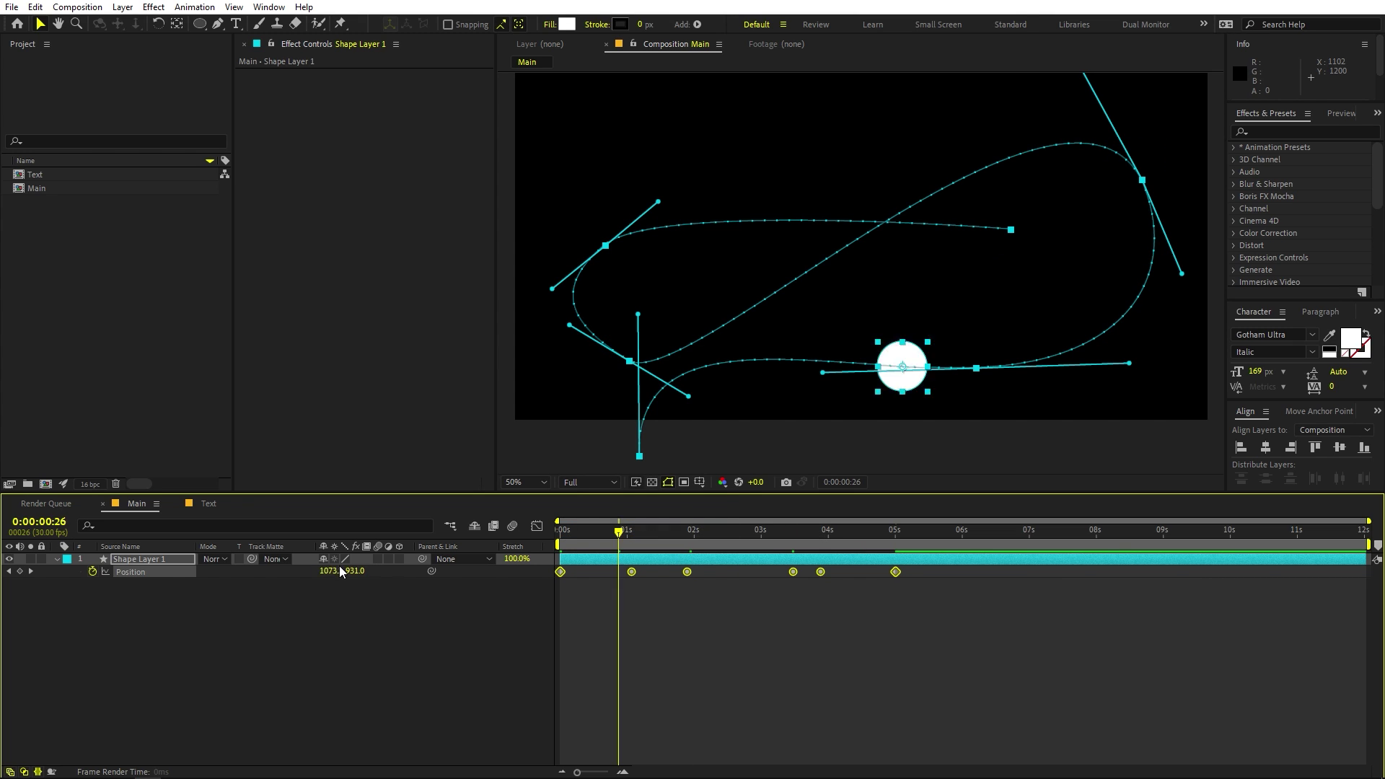
{"action": "key", "text": "space"}
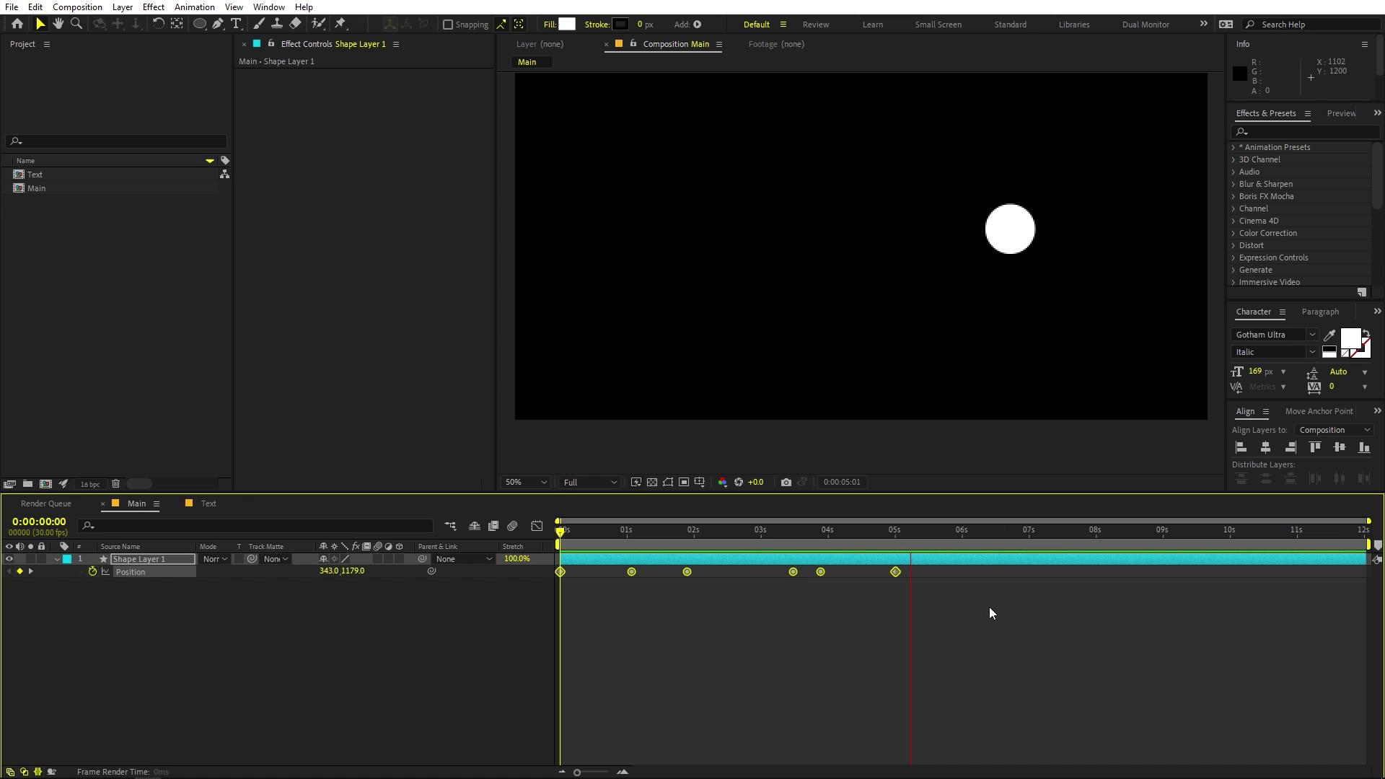
{"action": "key", "text": "space"}
- Compress the timing of all Position keyframes so the last one falls at about 2.1 seconds, and preview the faster motion
{"action": "left_click", "coordinate": [574, 541]}
{"action": "left_click", "coordinate": [965, 649]}
{"action": "left_click_drag", "start_coordinate": [972, 626], "coordinate": [554, 557]}
{"action": "left_click", "coordinate": [942, 561]}
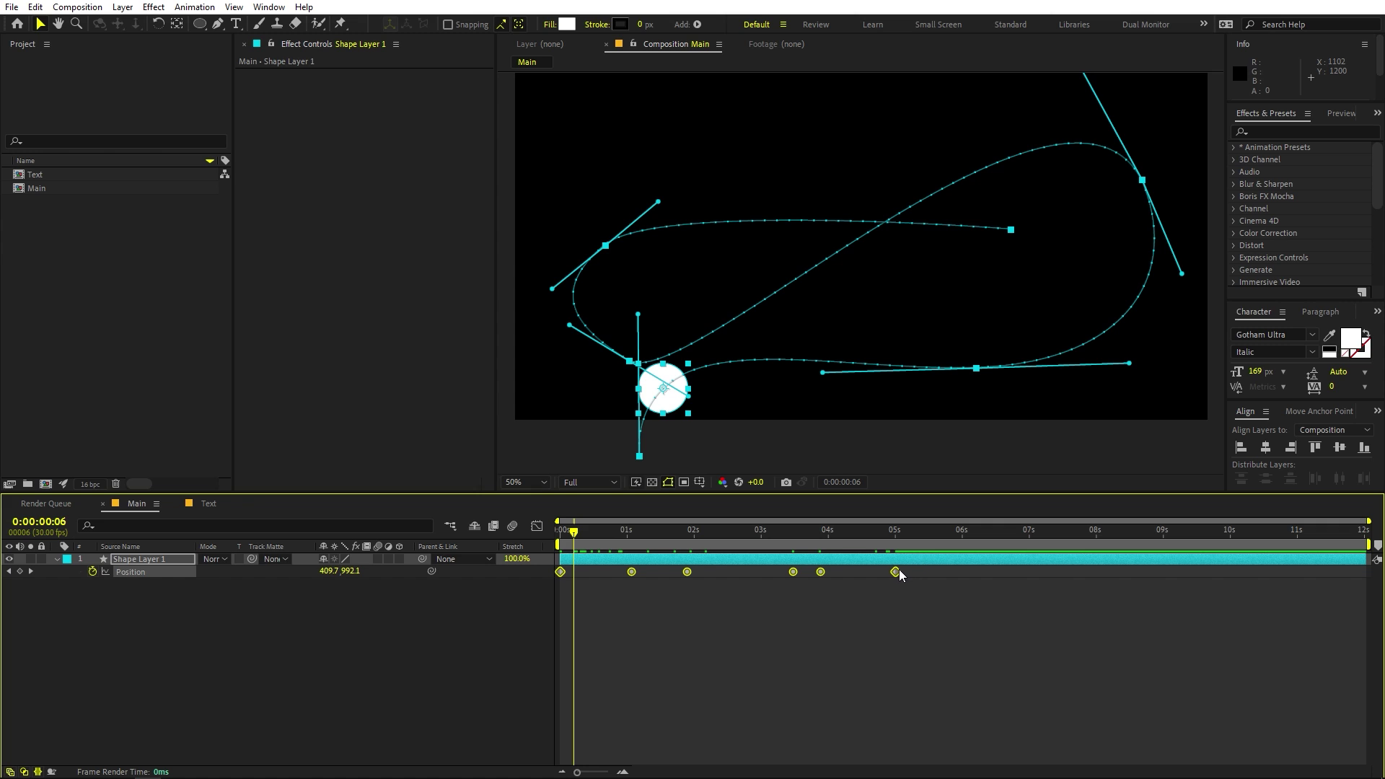
{"action": "left_click_drag", "start_coordinate": [897, 569], "coordinate": [701, 570]}
{"action": "key", "text": "space"}
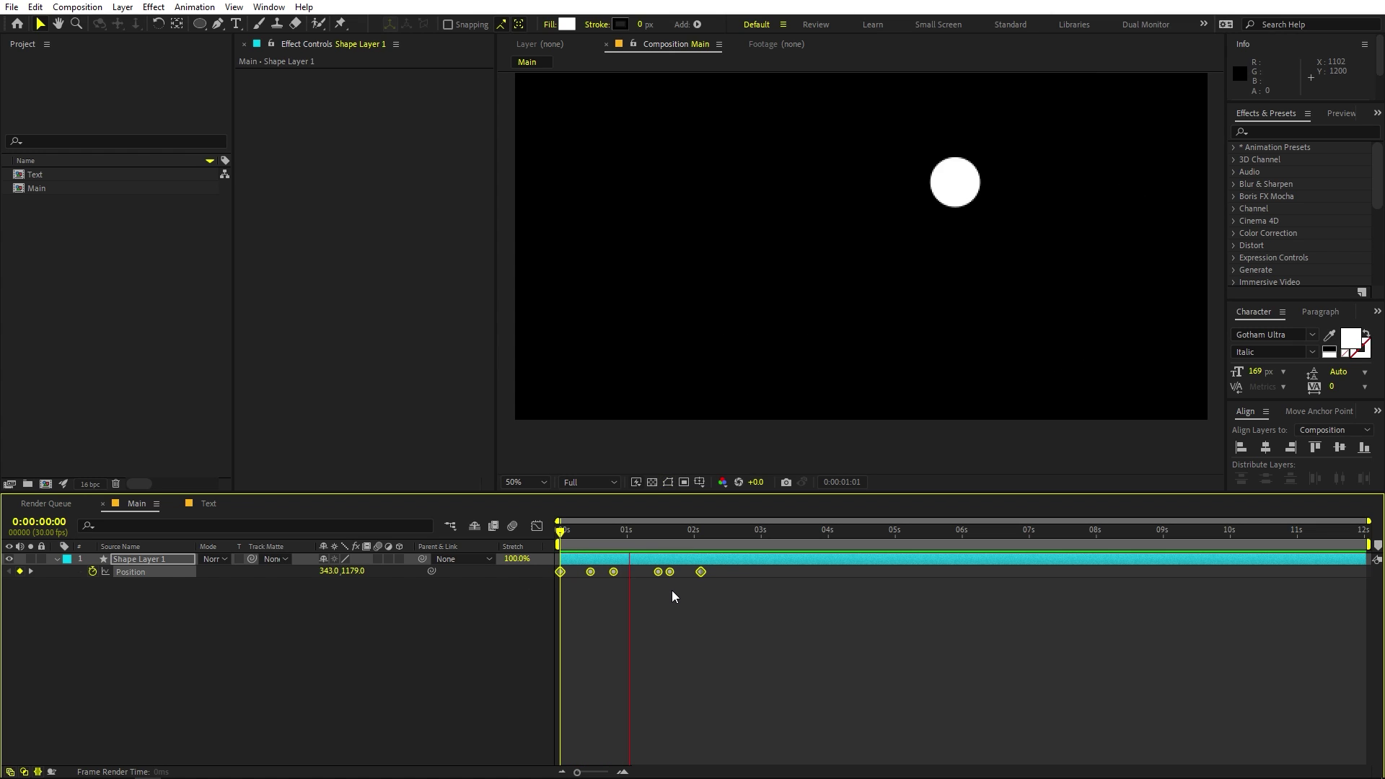
{"action": "key", "text": "space"}
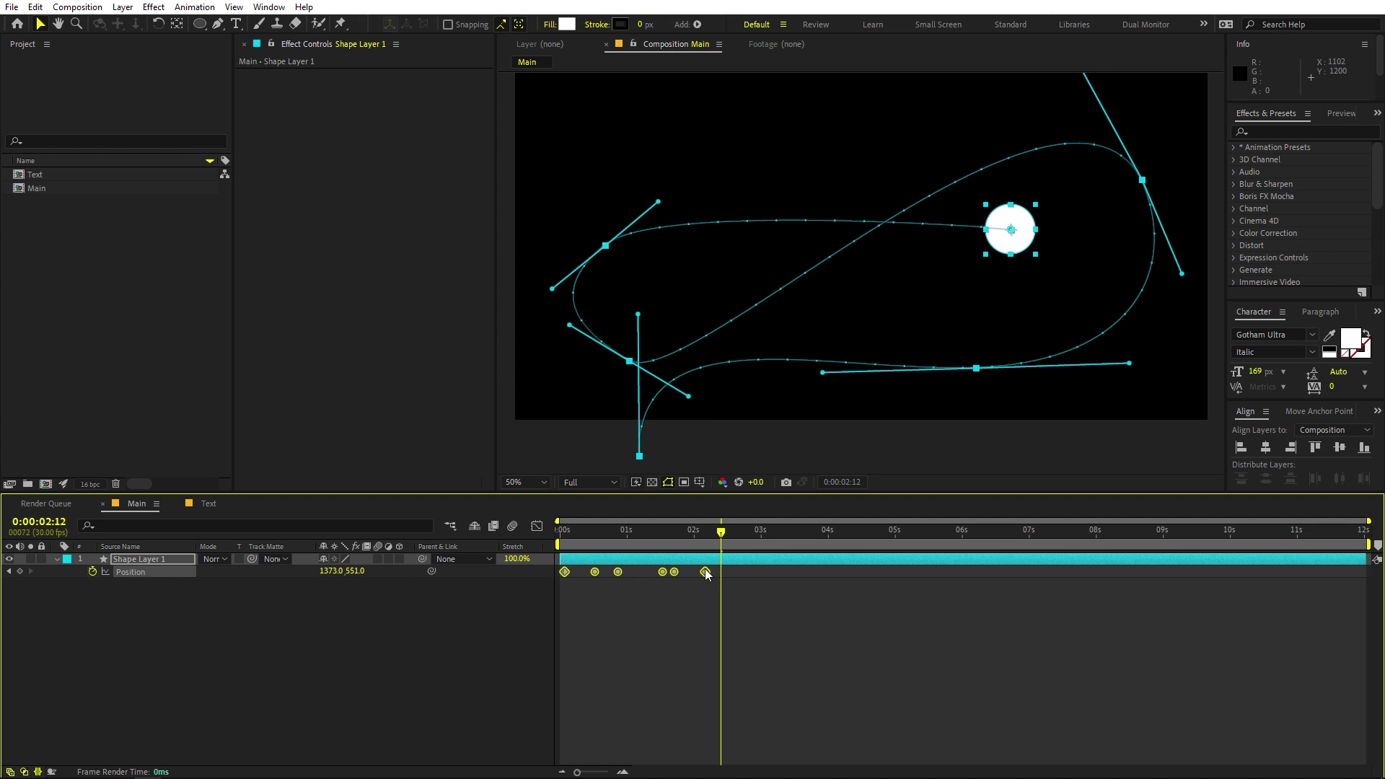
- Stretch the Position keyframes so the last one falls at 0:00:02:18, and play back the new timing
{"action": "left_click_drag", "start_coordinate": [700, 571], "coordinate": [734, 572]}
{"action": "key", "text": "space"}
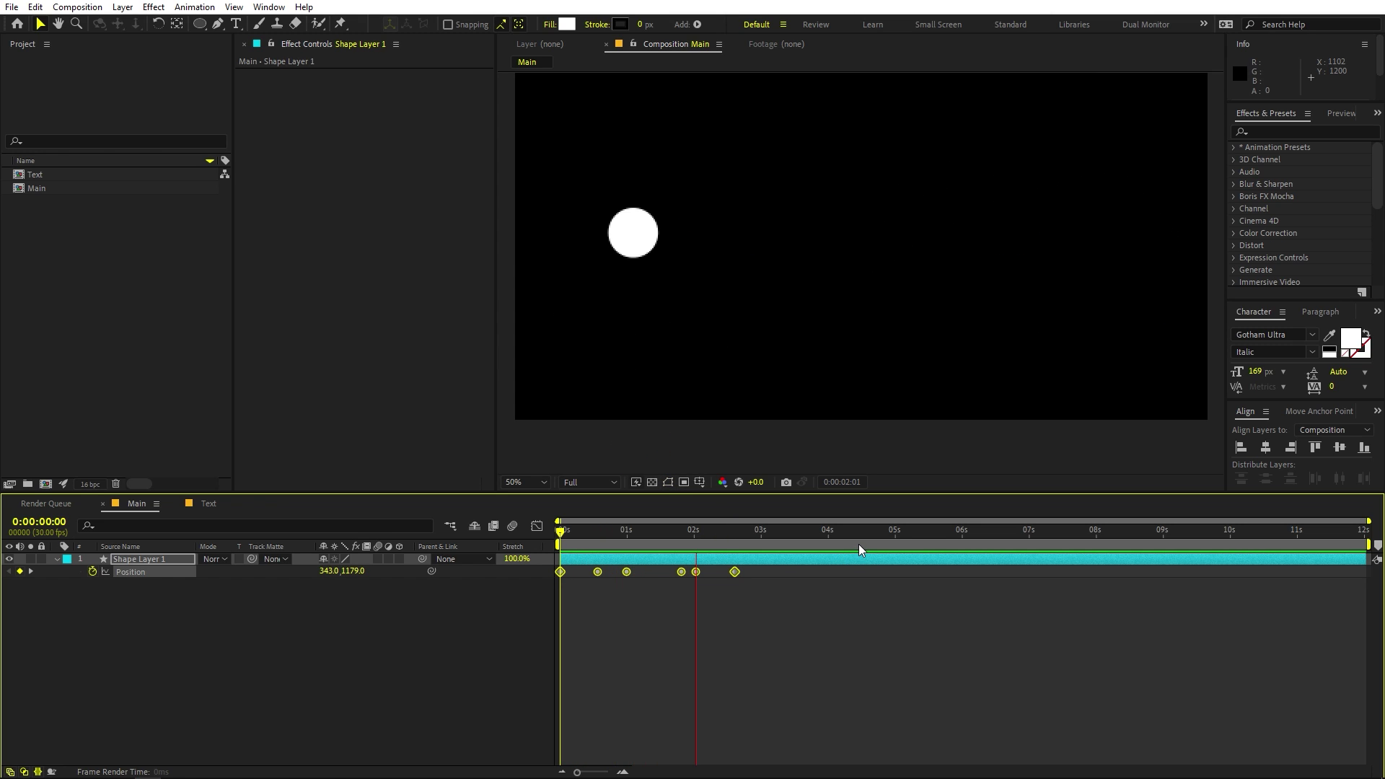
{"action": "key", "text": "space"}
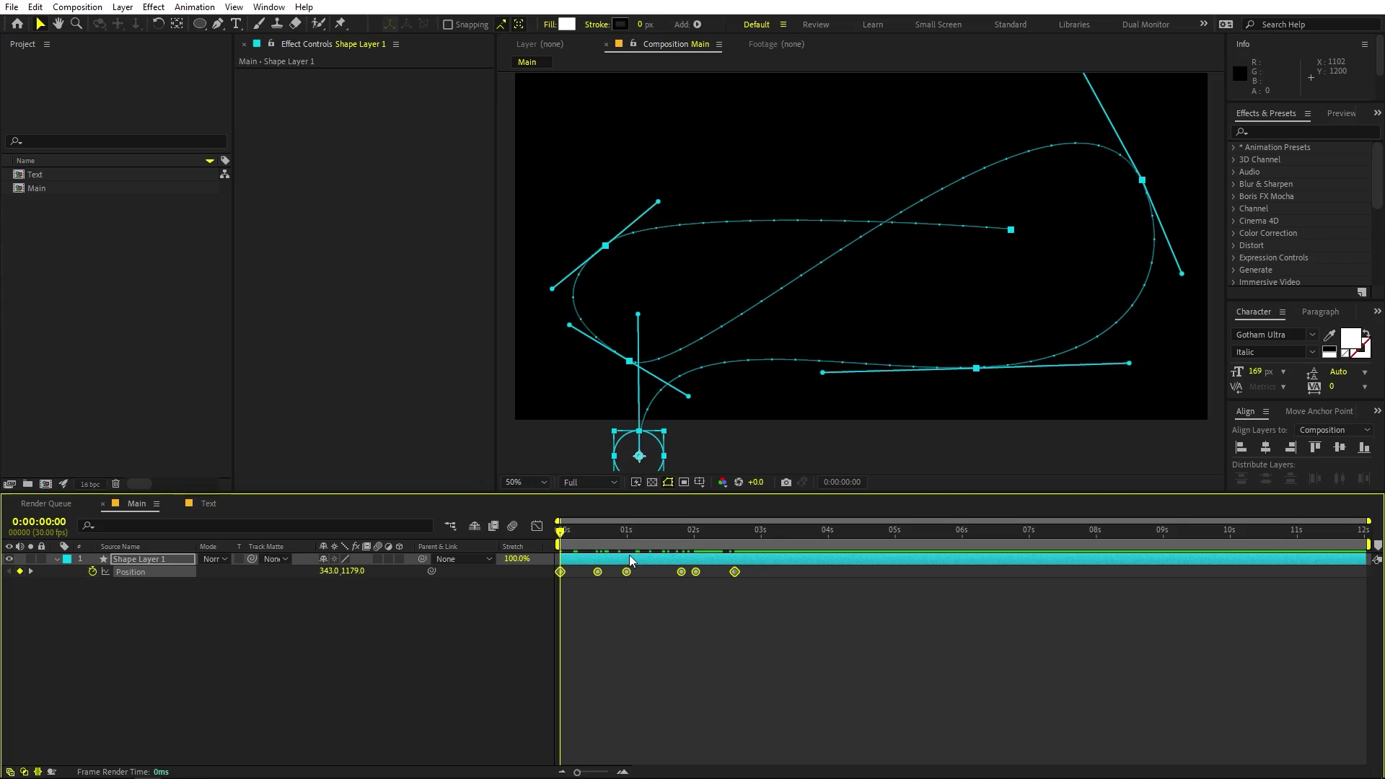
{"action": "key", "text": "space"}
{"action": "left_click", "coordinate": [708, 547]}
{"action": "left_click_drag", "start_coordinate": [707, 548], "coordinate": [734, 548]}
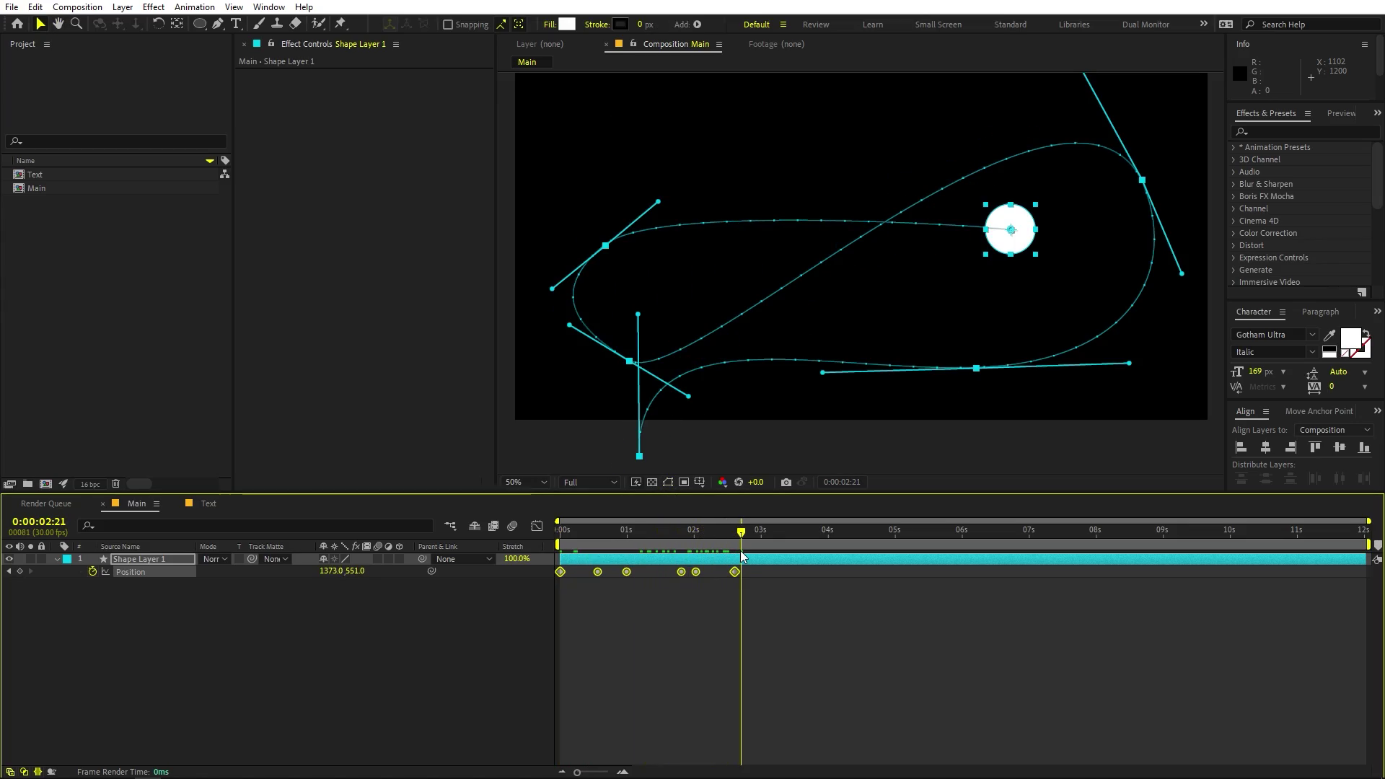
- Pre-compose the circle shape layer into a new composition named Ball, moving all attributes into it
{"action": "left_click", "coordinate": [893, 639]}
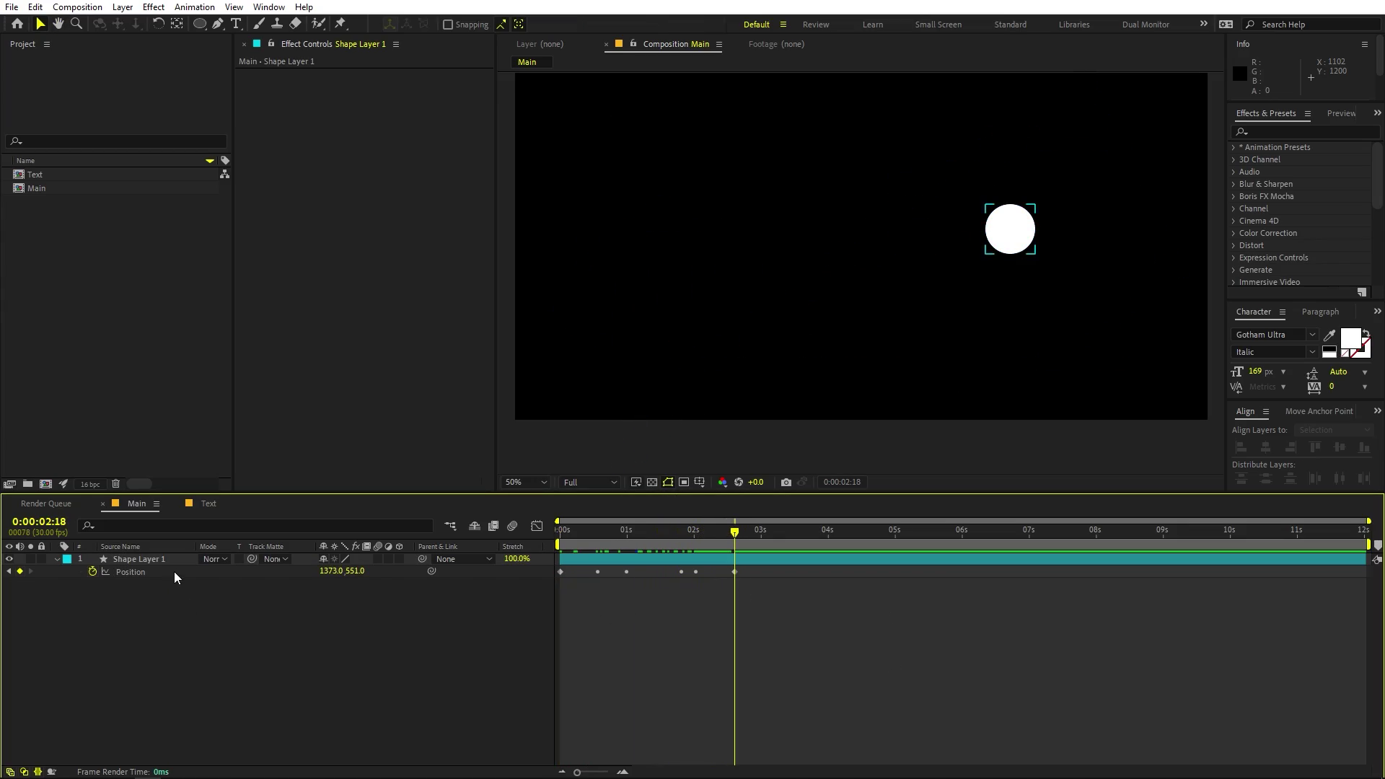
{"action": "right_click", "coordinate": [161, 557]}
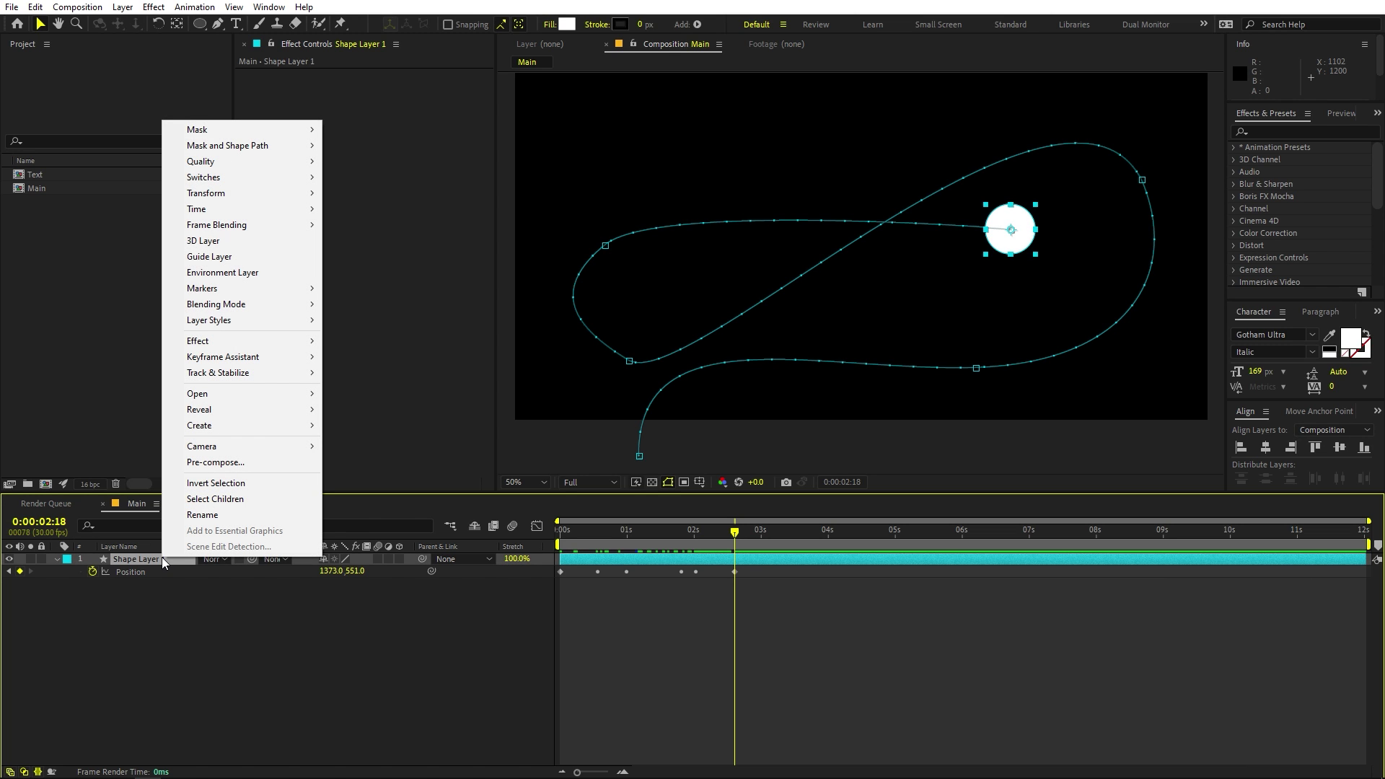
{"action": "left_click", "coordinate": [240, 461]}
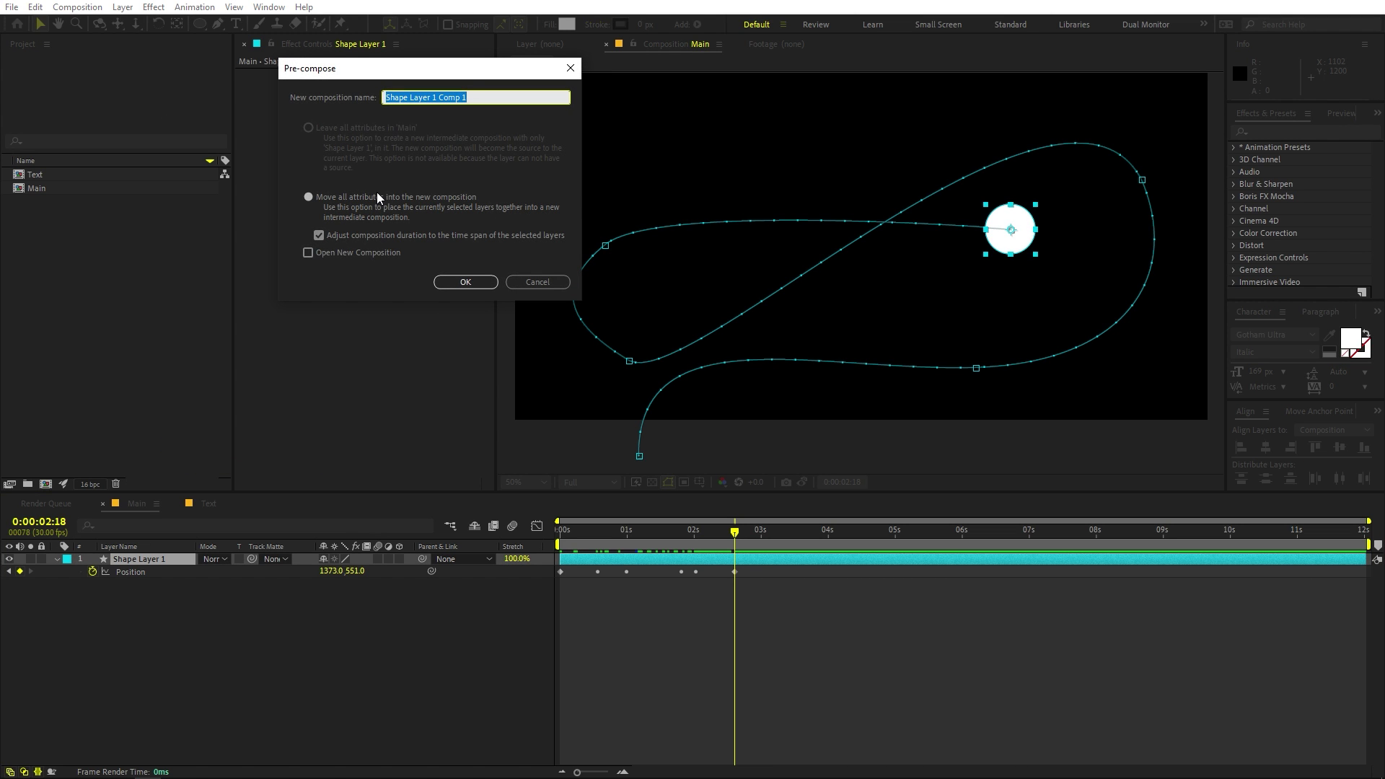
{"action": "type", "text": "Ball"}
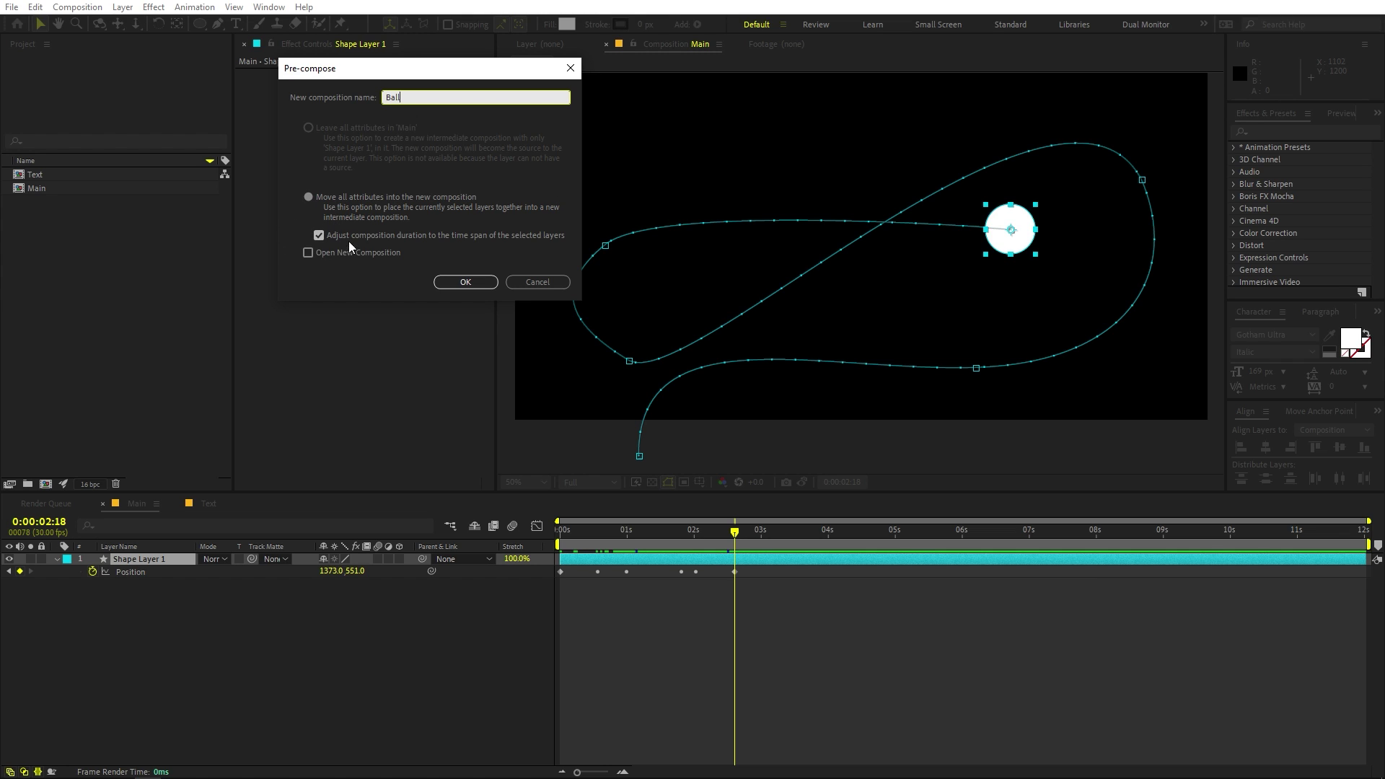
{"action": "left_click", "coordinate": [448, 283]}
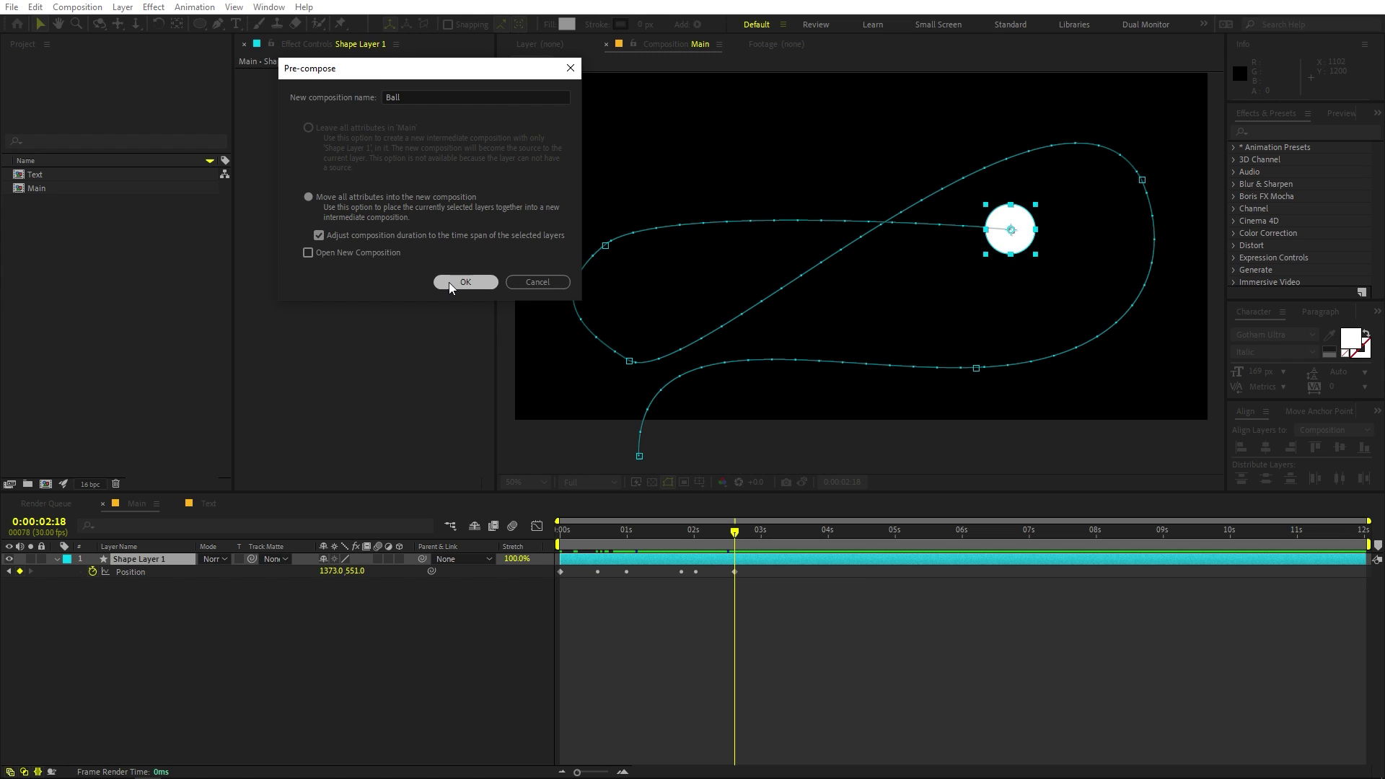
{"action": "left_click", "coordinate": [613, 635]}
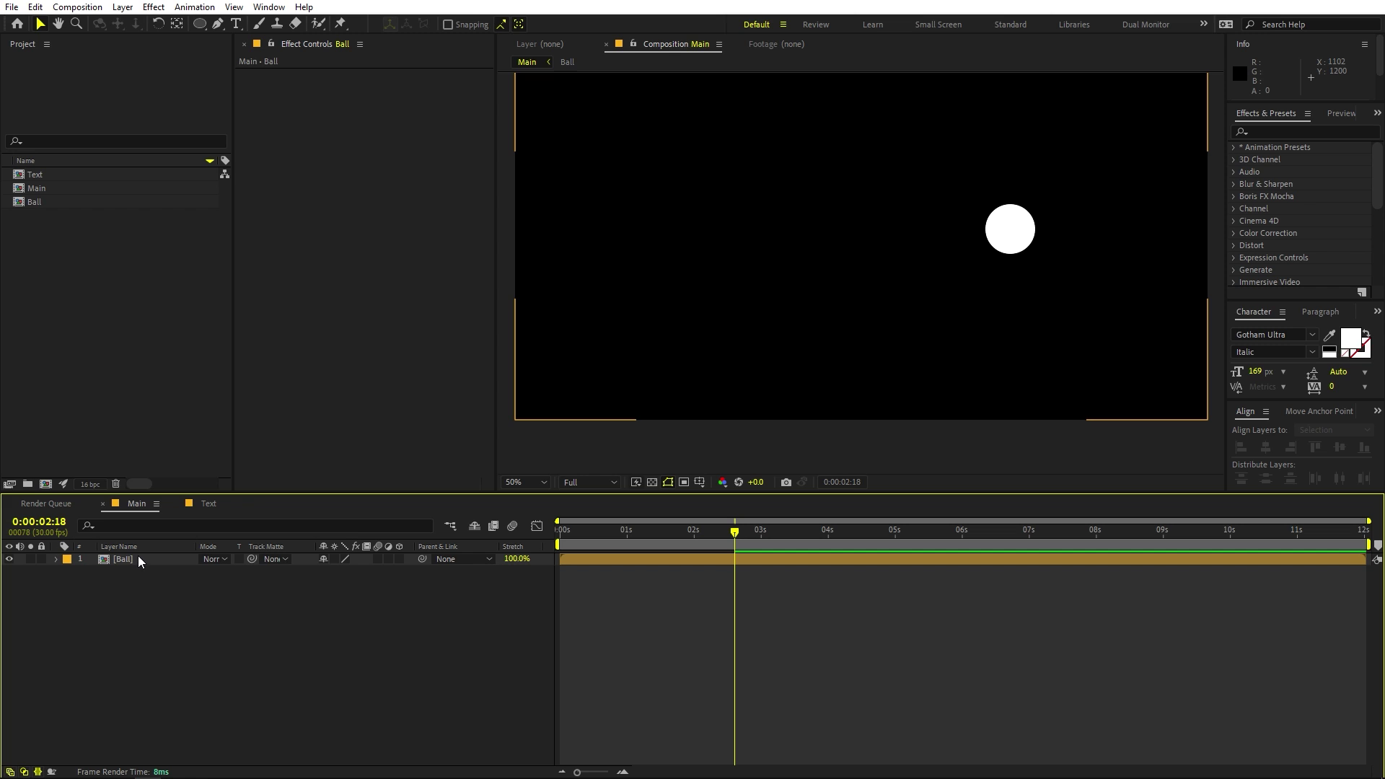
- Enable time remapping on the Ball layer in the Main composition
{"action": "right_click", "coordinate": [138, 562]}
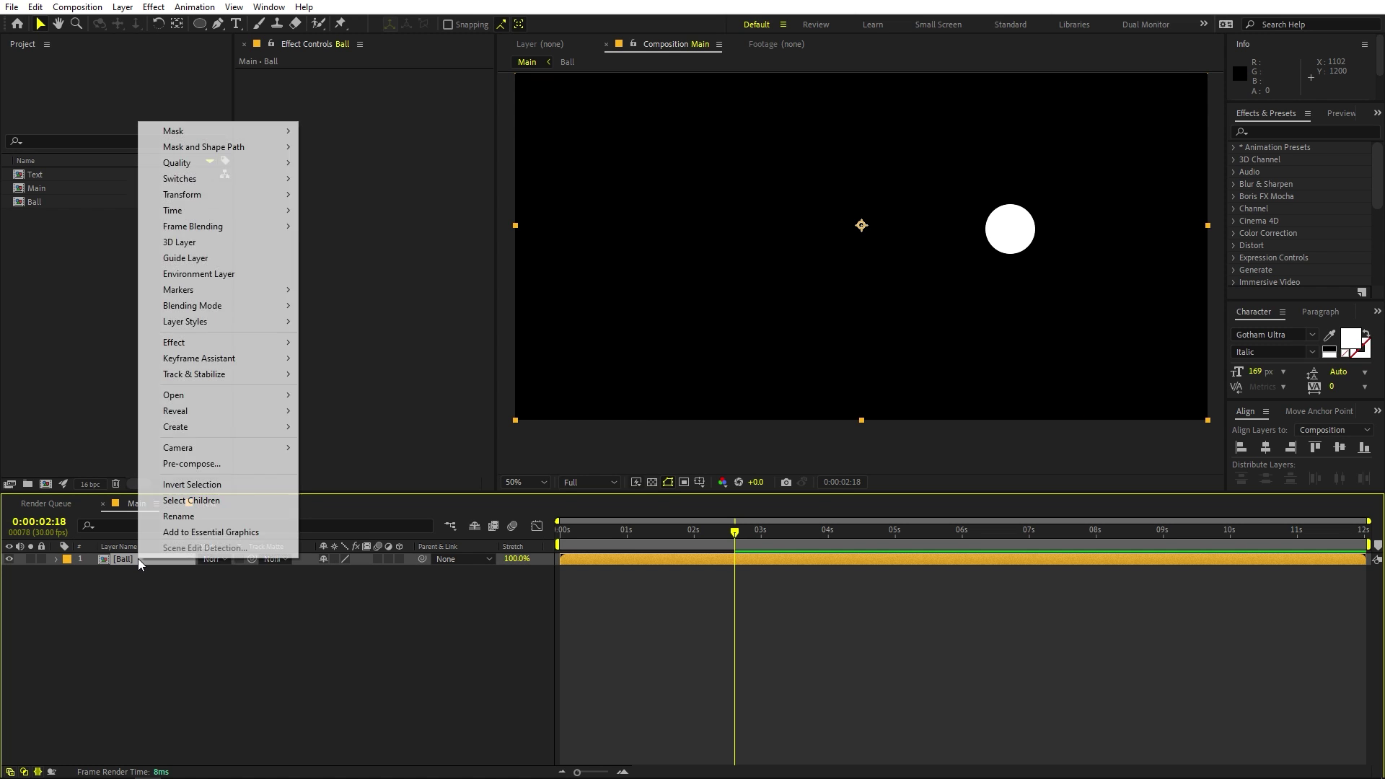
{"action": "mouse_move", "coordinate": [289, 211]}
{"action": "left_click", "coordinate": [361, 211]}
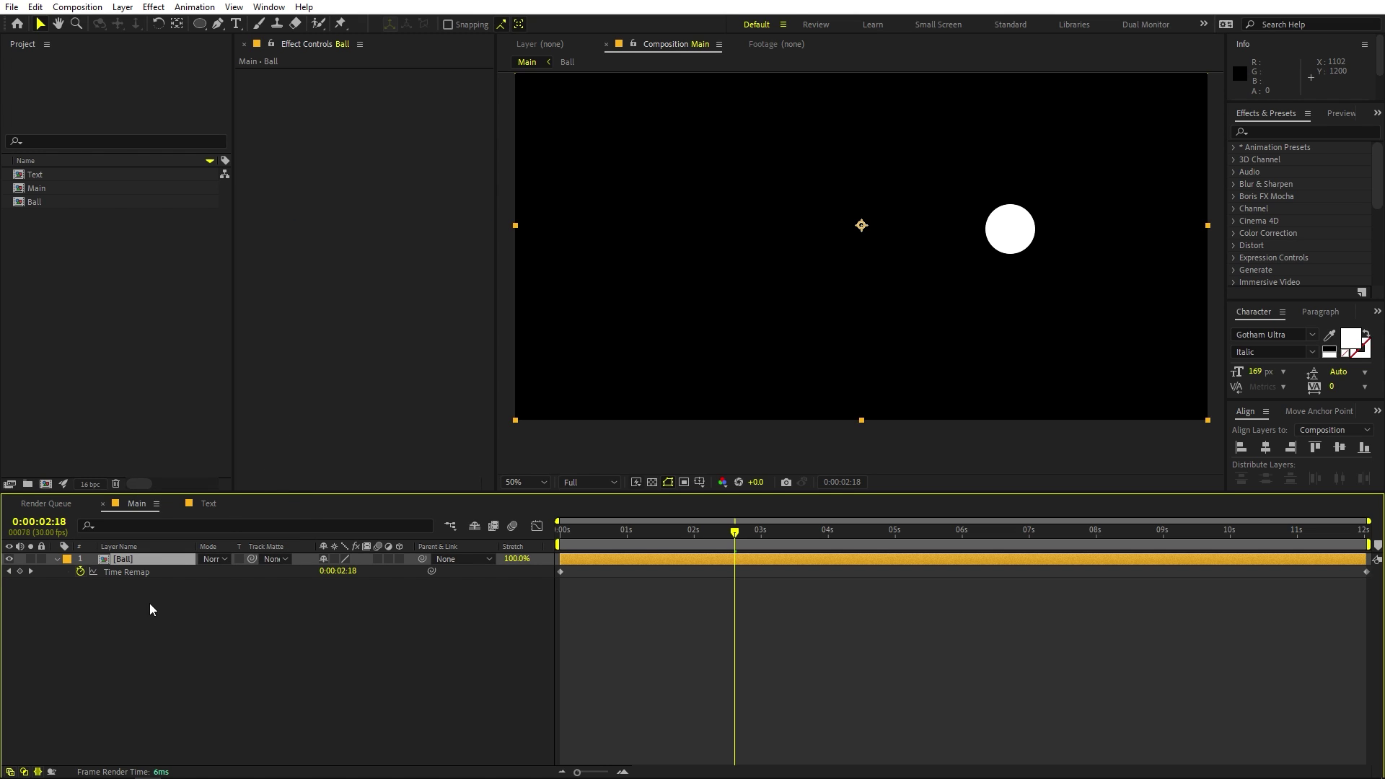
- Try moving the end Time Remap keyframe to about 1.3 seconds, check the motion, and undo the move
{"action": "left_click_drag", "start_coordinate": [1364, 571], "coordinate": [646, 571]}
{"action": "key", "text": "Home"}
{"action": "left_click", "coordinate": [618, 529]}
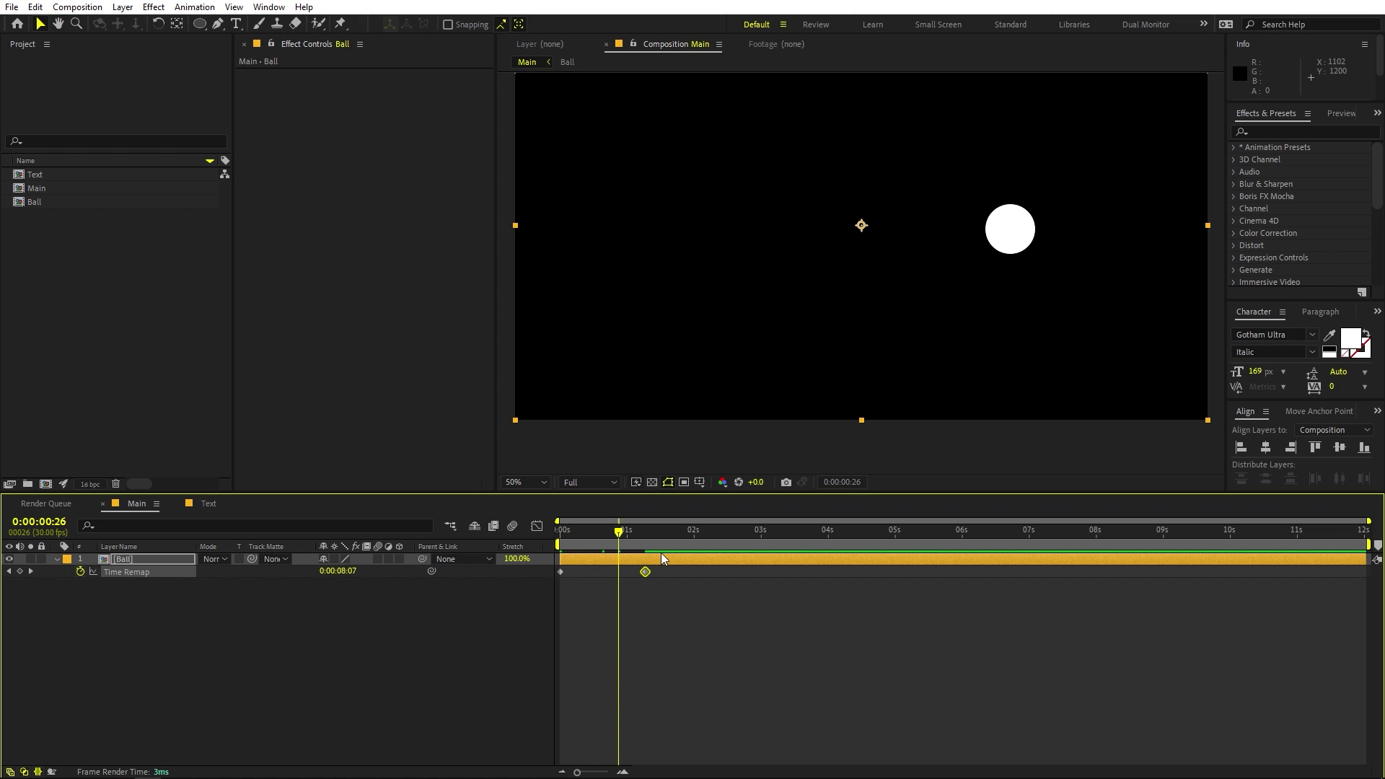
{"action": "left_click", "coordinate": [734, 530]}
{"action": "key", "text": "ctrl+z"}
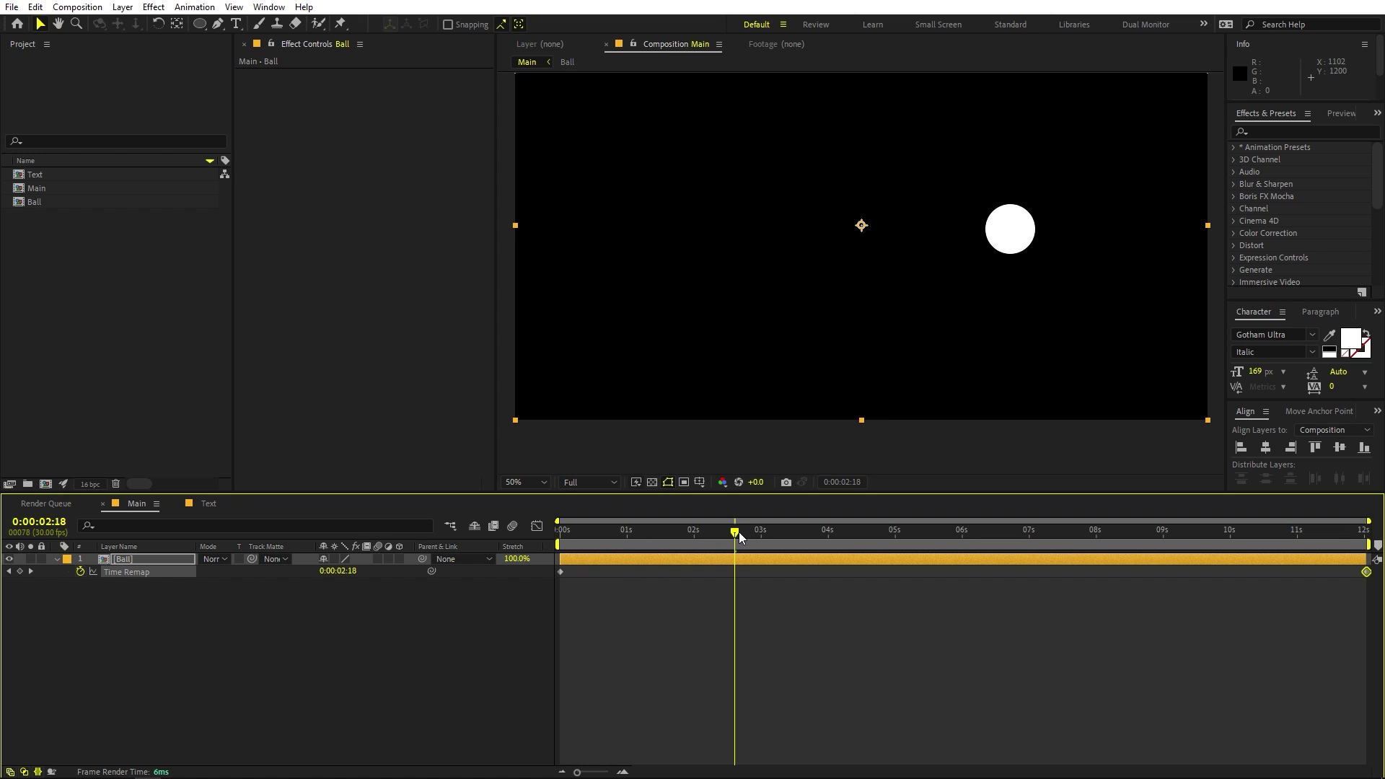
- Open the Ball composition, reveal the circle's Position keyframes and place the current time on the last one at 0:00:02:18
{"action": "left_click_drag", "start_coordinate": [660, 535], "coordinate": [764, 554]}
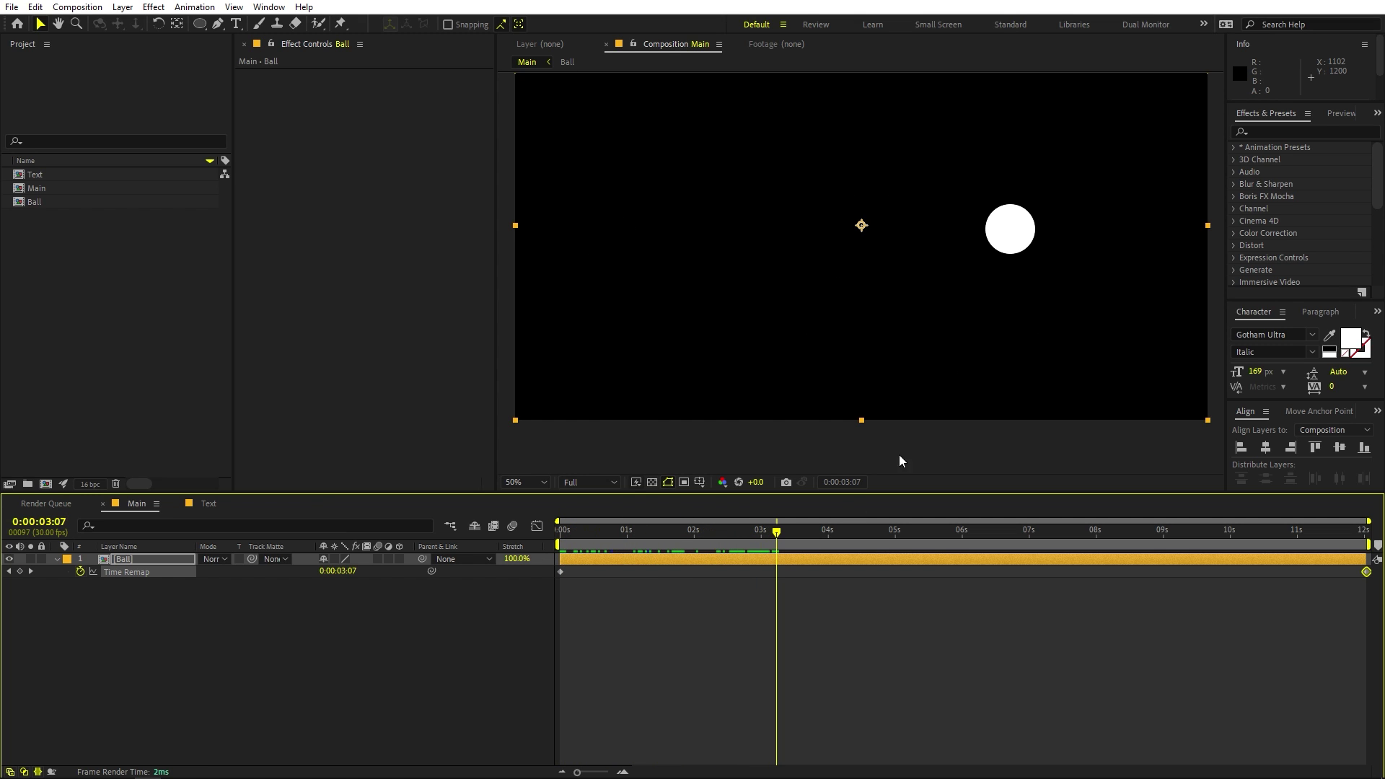
{"action": "double_click", "coordinate": [126, 563]}
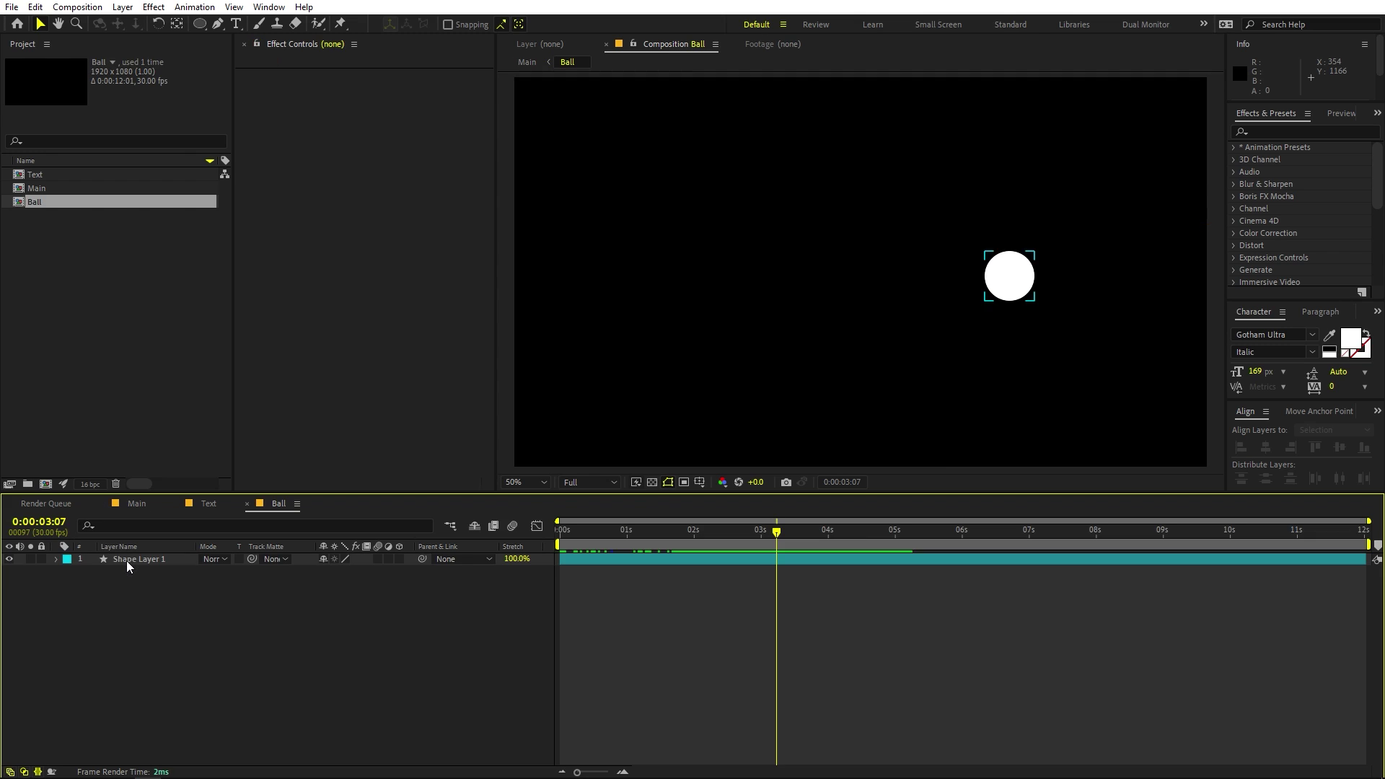
{"action": "left_click", "coordinate": [795, 560]}
{"action": "key", "text": "p"}
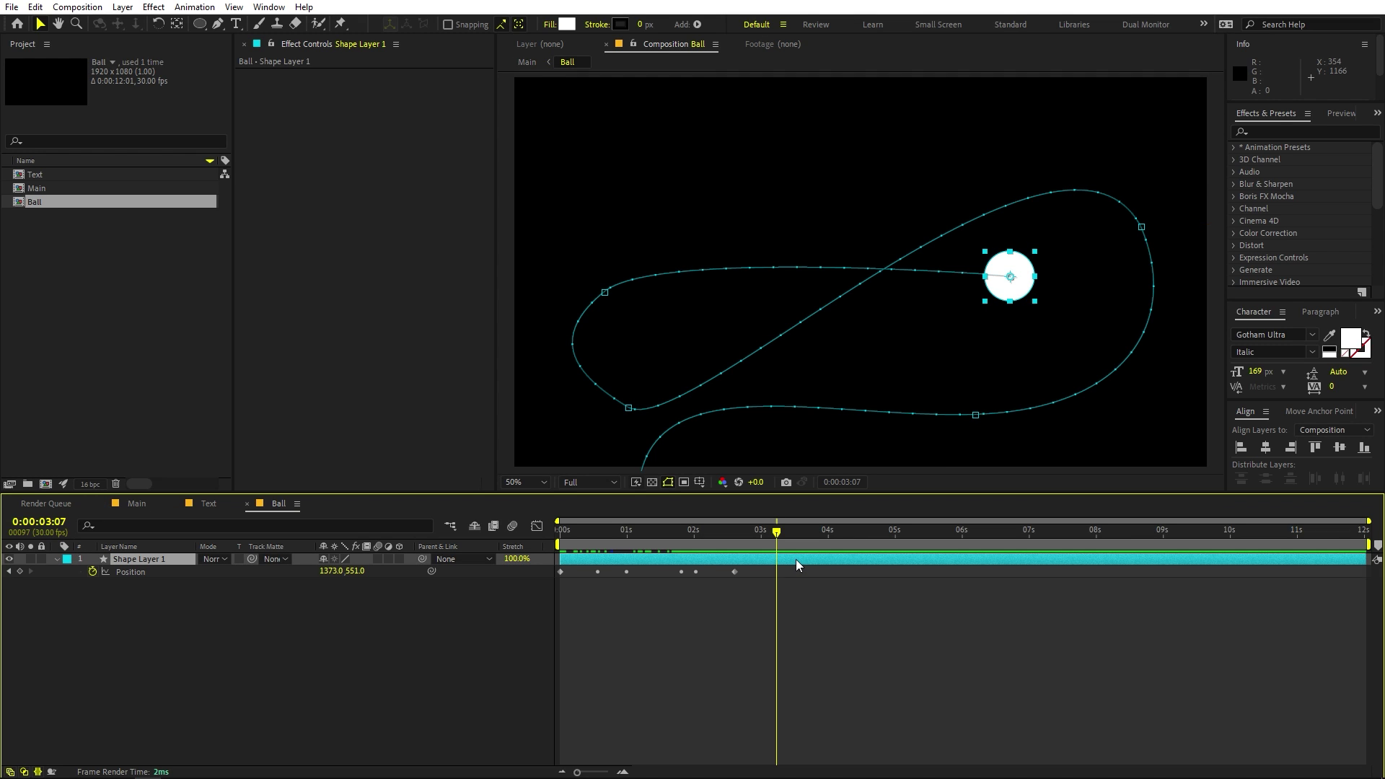
{"action": "left_click_drag", "start_coordinate": [776, 538], "coordinate": [735, 549]}
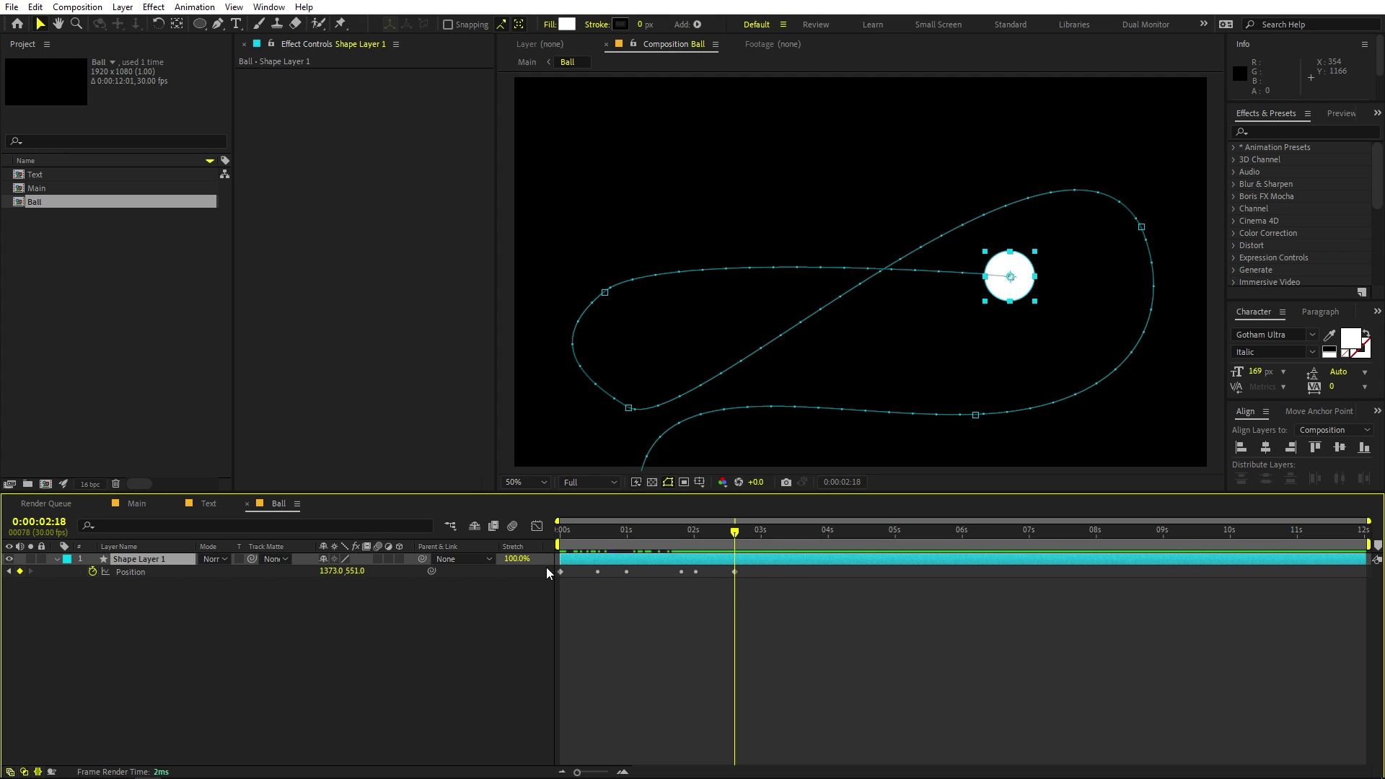
- In Main, replace Ball's end Time Remap keyframe with one at 0:00:02:18, and apply Easy Ease to both remaining keyframes
{"action": "left_click", "coordinate": [137, 504]}
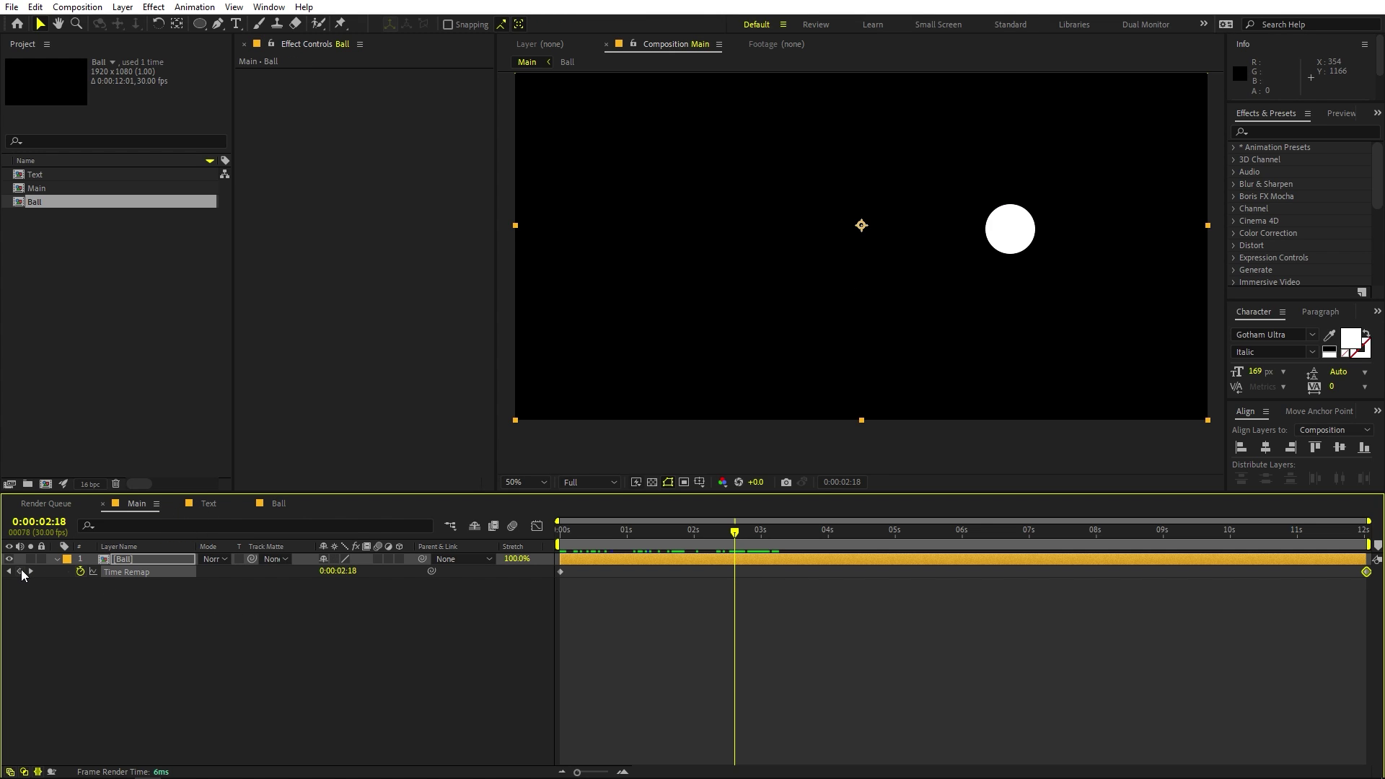
{"action": "mouse_move", "coordinate": [733, 534]}
{"action": "left_mouse_down"}
{"action": "mouse_move", "coordinate": [560, 541]}
{"action": "mouse_move", "coordinate": [733, 557]}
{"action": "left_mouse_up"}
{"action": "left_click_drag", "start_coordinate": [1309, 586], "coordinate": [1382, 569]}
{"action": "key", "text": "Delete"}
{"action": "mouse_move", "coordinate": [725, 541]}
{"action": "left_mouse_down"}
{"action": "mouse_move", "coordinate": [500, 577]}
{"action": "mouse_move", "coordinate": [737, 553]}
{"action": "left_mouse_up"}
{"action": "left_click_drag", "start_coordinate": [829, 593], "coordinate": [396, 572]}
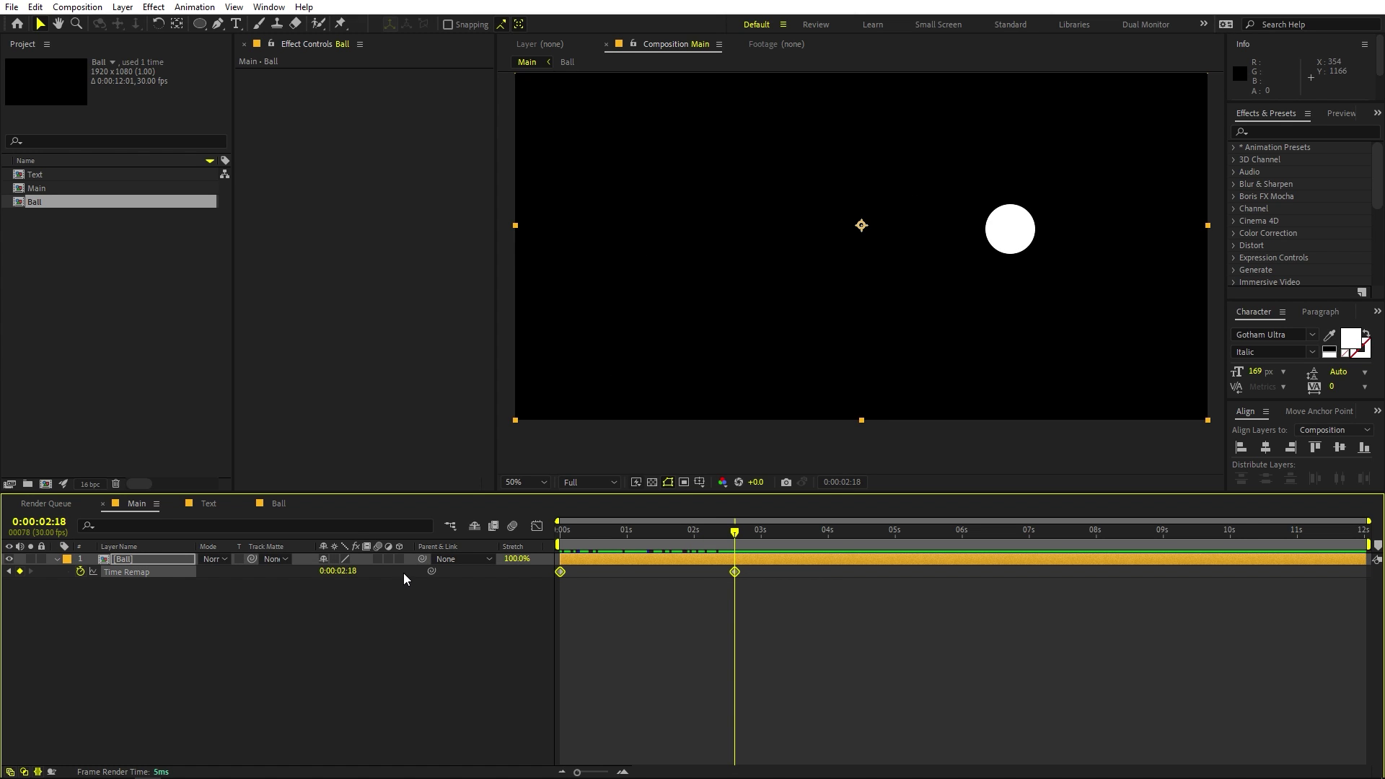
{"action": "key", "text": "F9"}
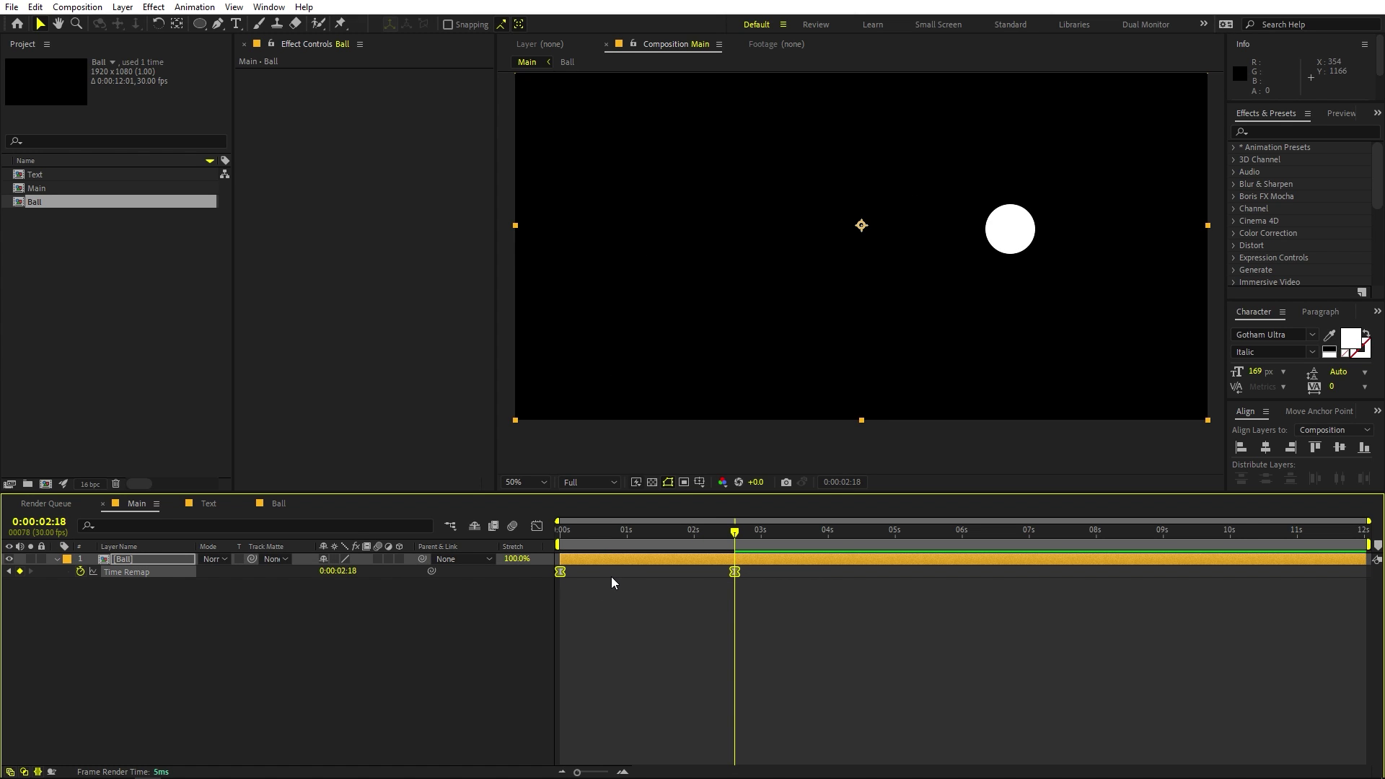
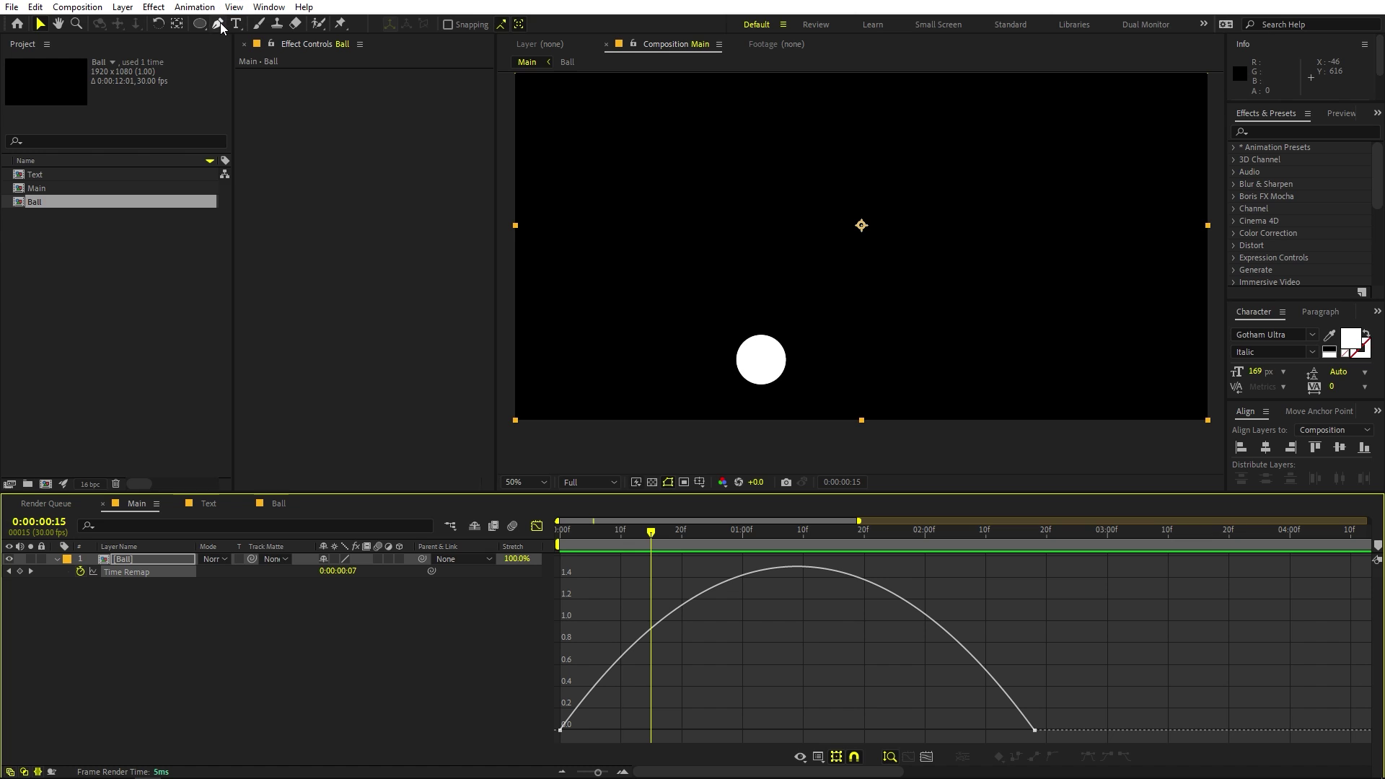
- Add Time Remap keyframes on the speed graph with the Pen tool at 0:00:00:15, 0:00:00:27, 0:00:01:08 and 0:00:01:24
{"action": "left_click", "coordinate": [218, 25]}
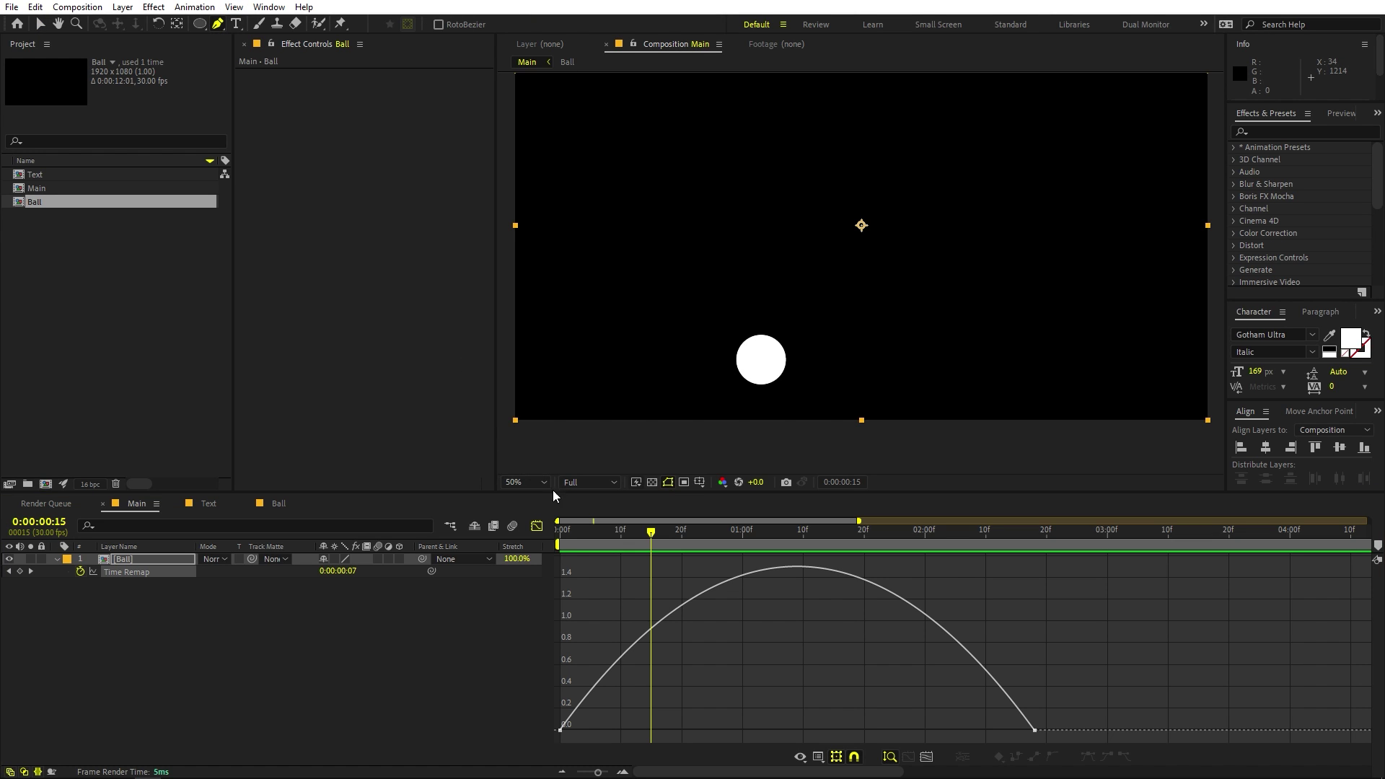
{"action": "left_click", "coordinate": [653, 631]}
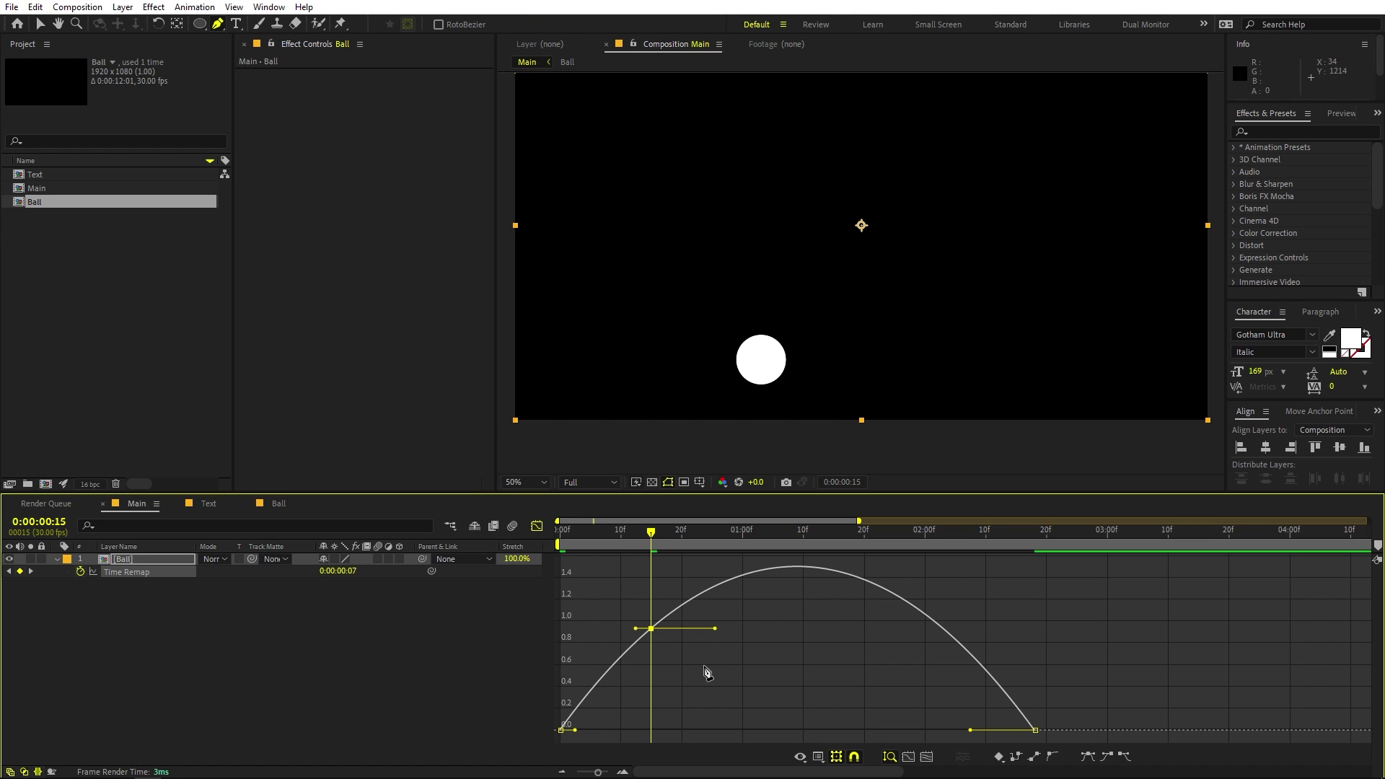
{"action": "left_click_drag", "start_coordinate": [650, 544], "coordinate": [725, 546]}
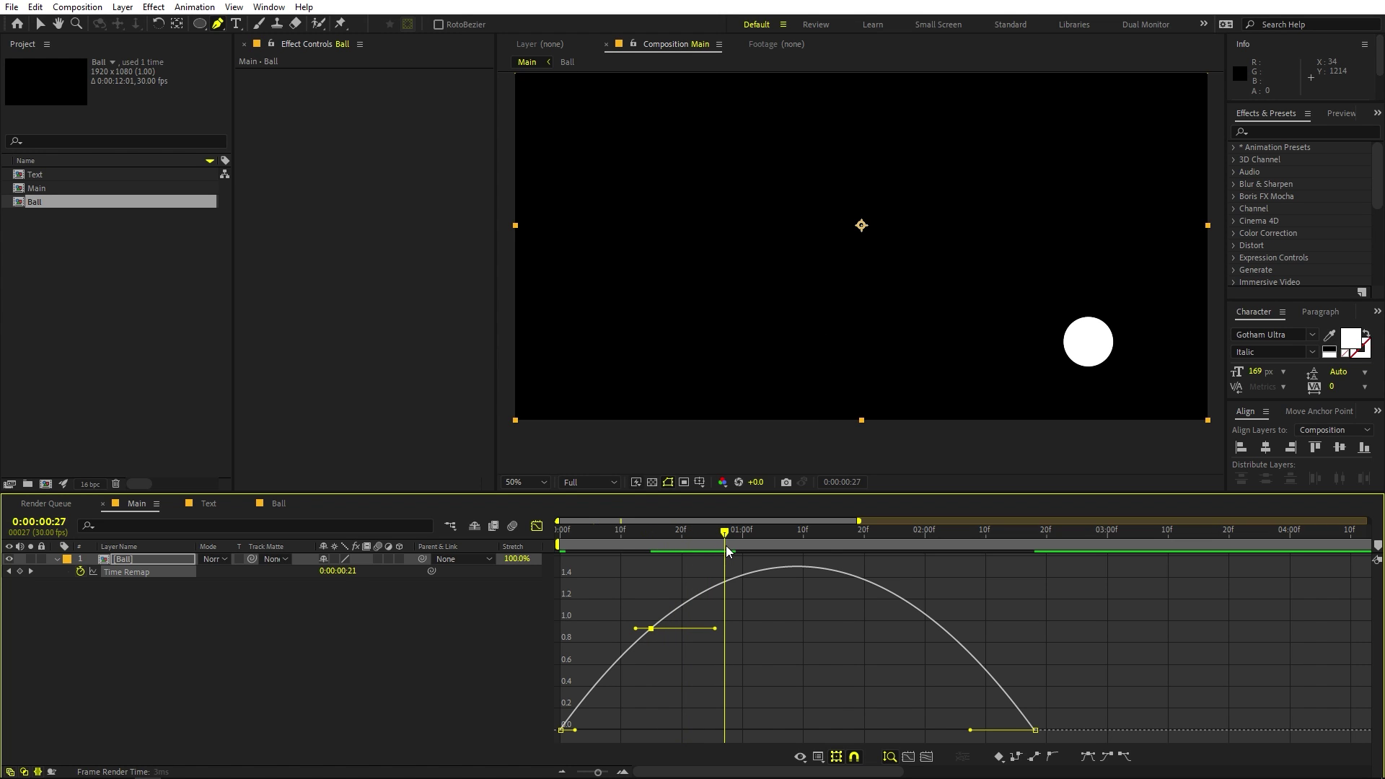
{"action": "left_click", "coordinate": [725, 583]}
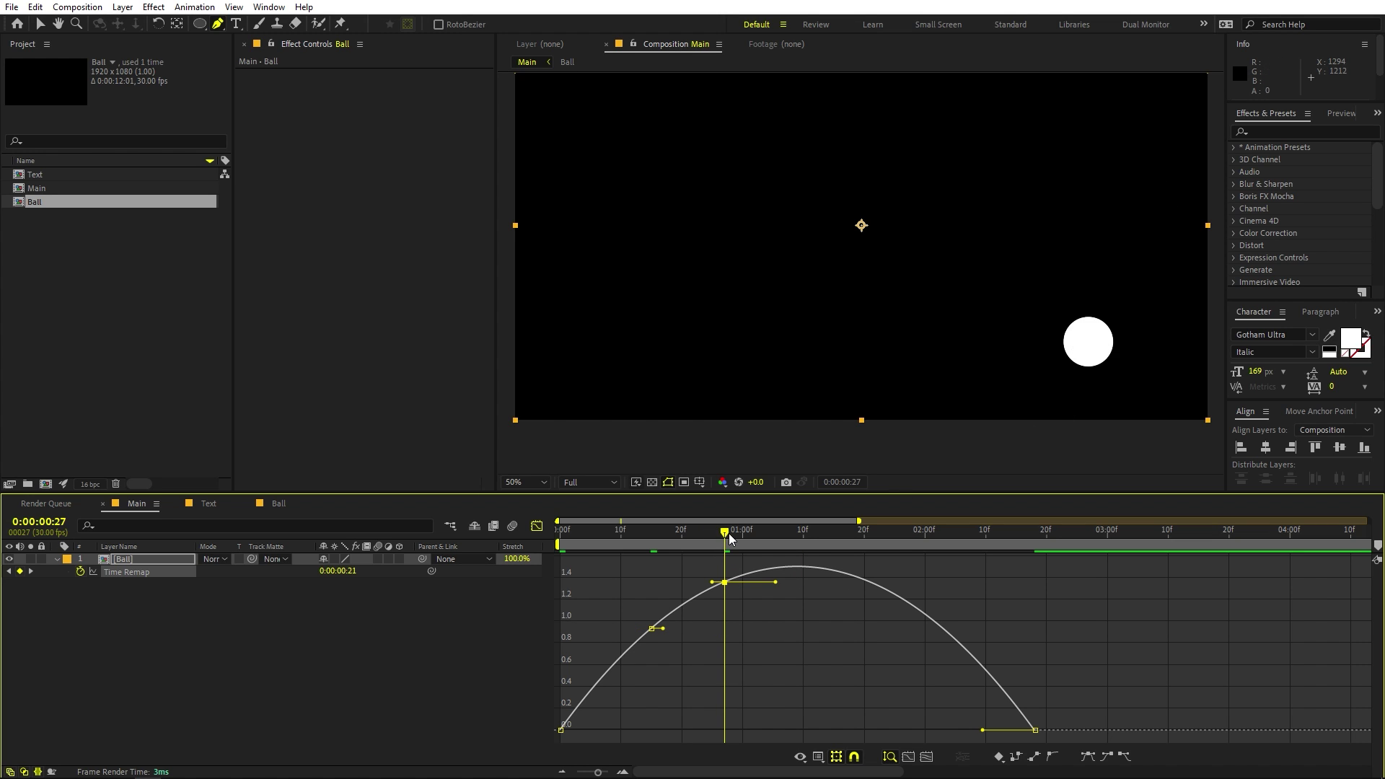
{"action": "left_click_drag", "start_coordinate": [728, 533], "coordinate": [791, 534]}
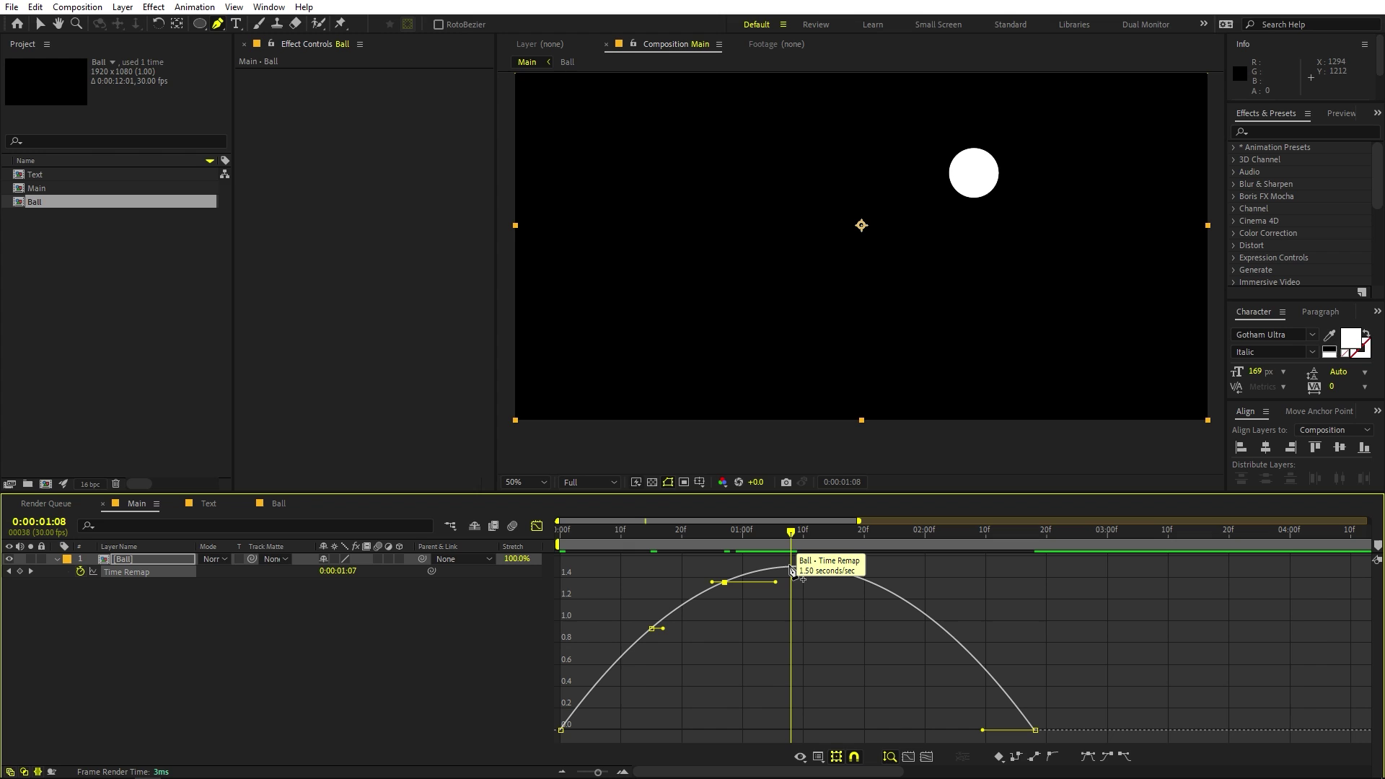
{"action": "left_click", "coordinate": [791, 568]}
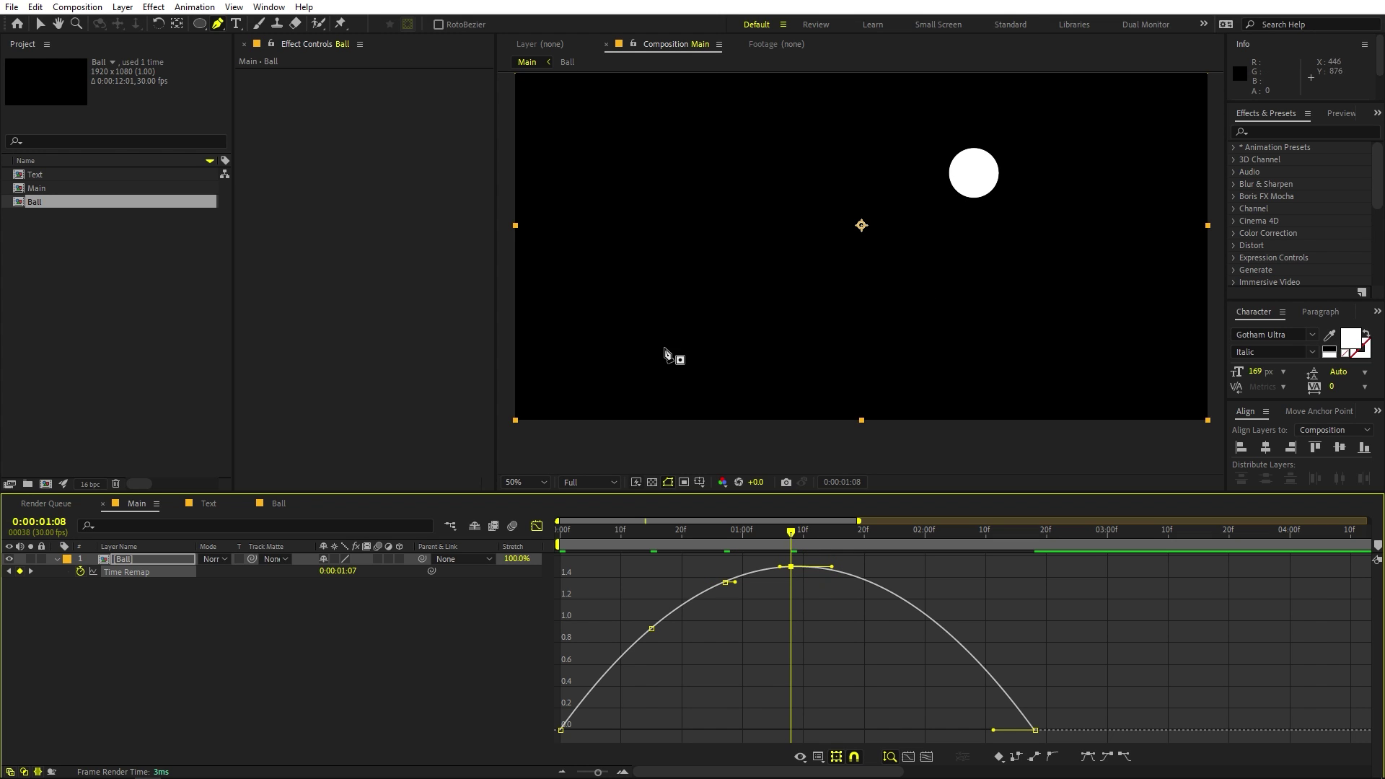
{"action": "left_click_drag", "start_coordinate": [797, 531], "coordinate": [889, 544]}
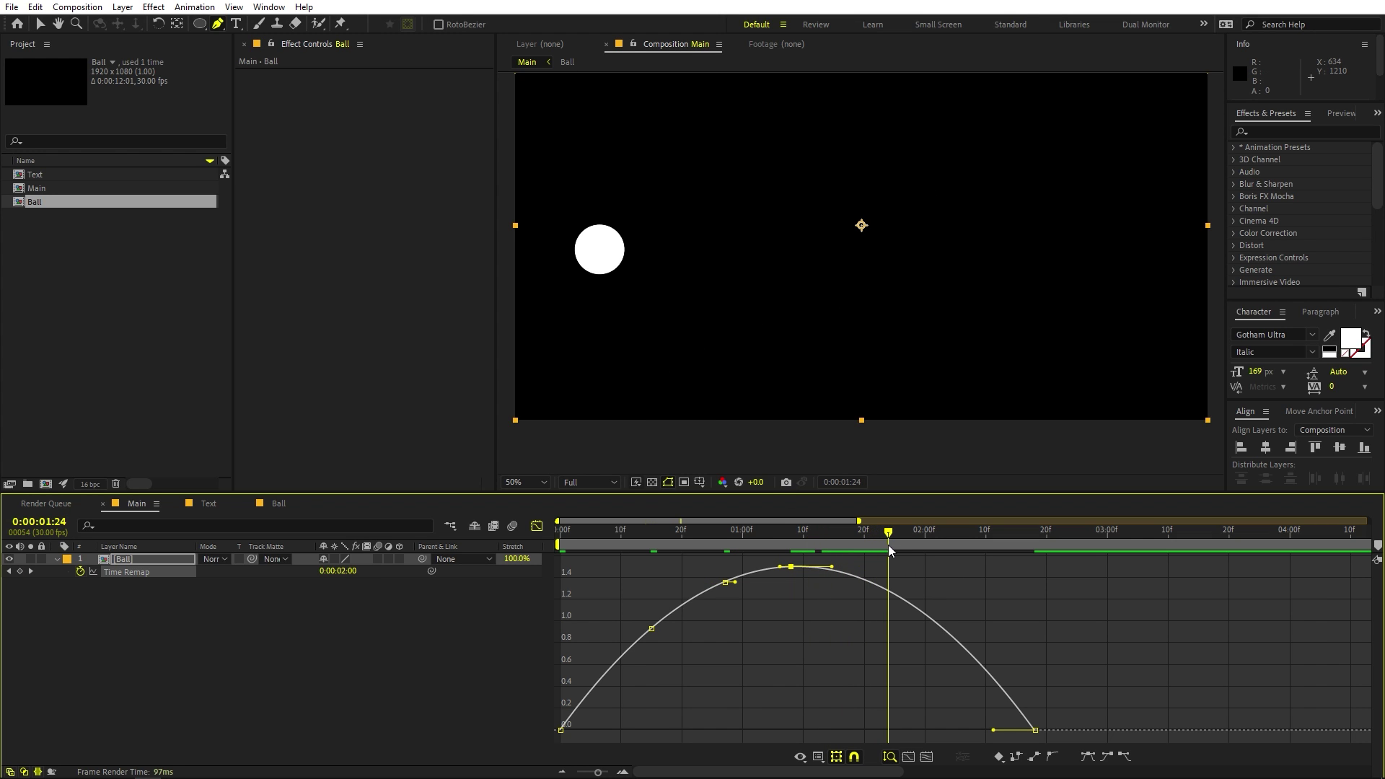
{"action": "left_click", "coordinate": [891, 593]}
- Apply Easy Ease to all Time Remap keyframes in the speed graph, and preview the motion from the start
{"action": "key", "text": "v"}
{"action": "left_click", "coordinate": [977, 582]}
{"action": "left_click_drag", "start_coordinate": [1083, 561], "coordinate": [608, 714]}
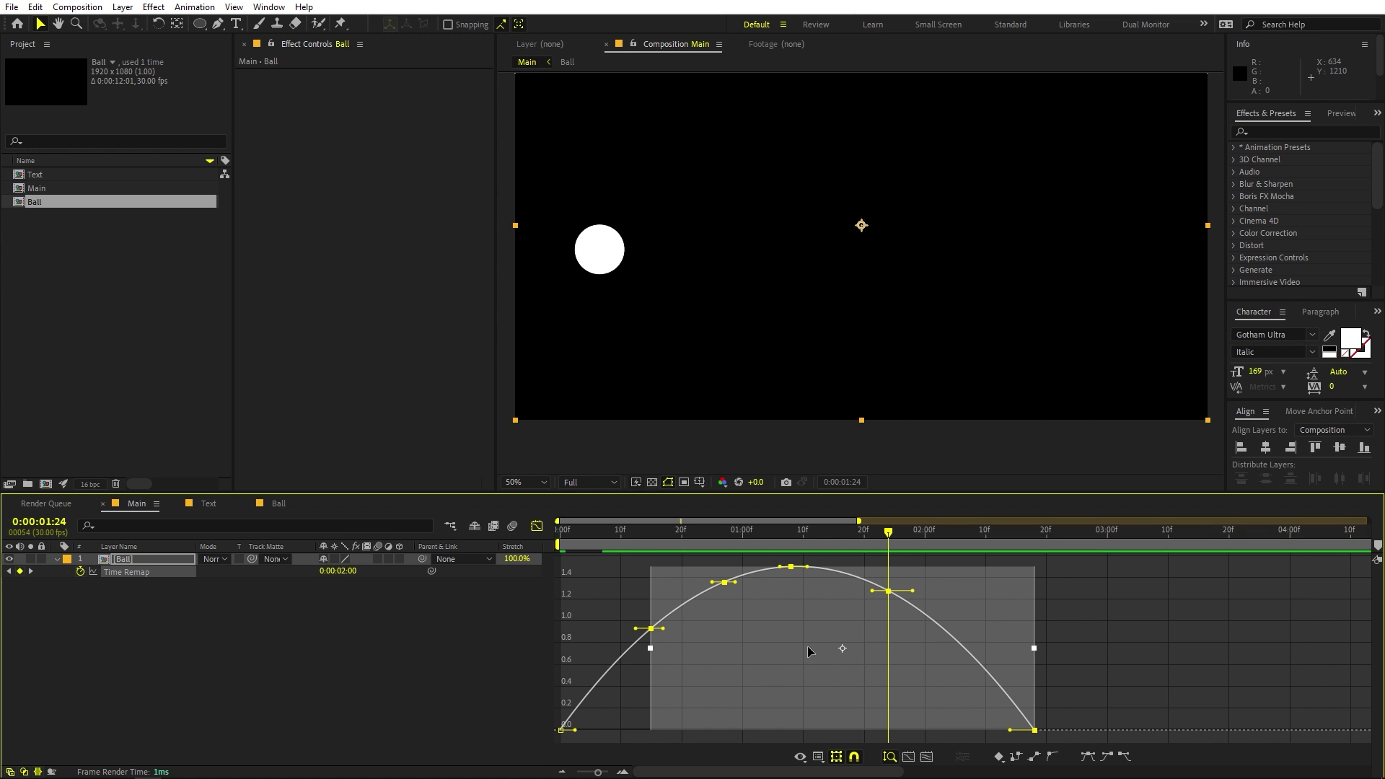
{"action": "key", "text": "F9"}
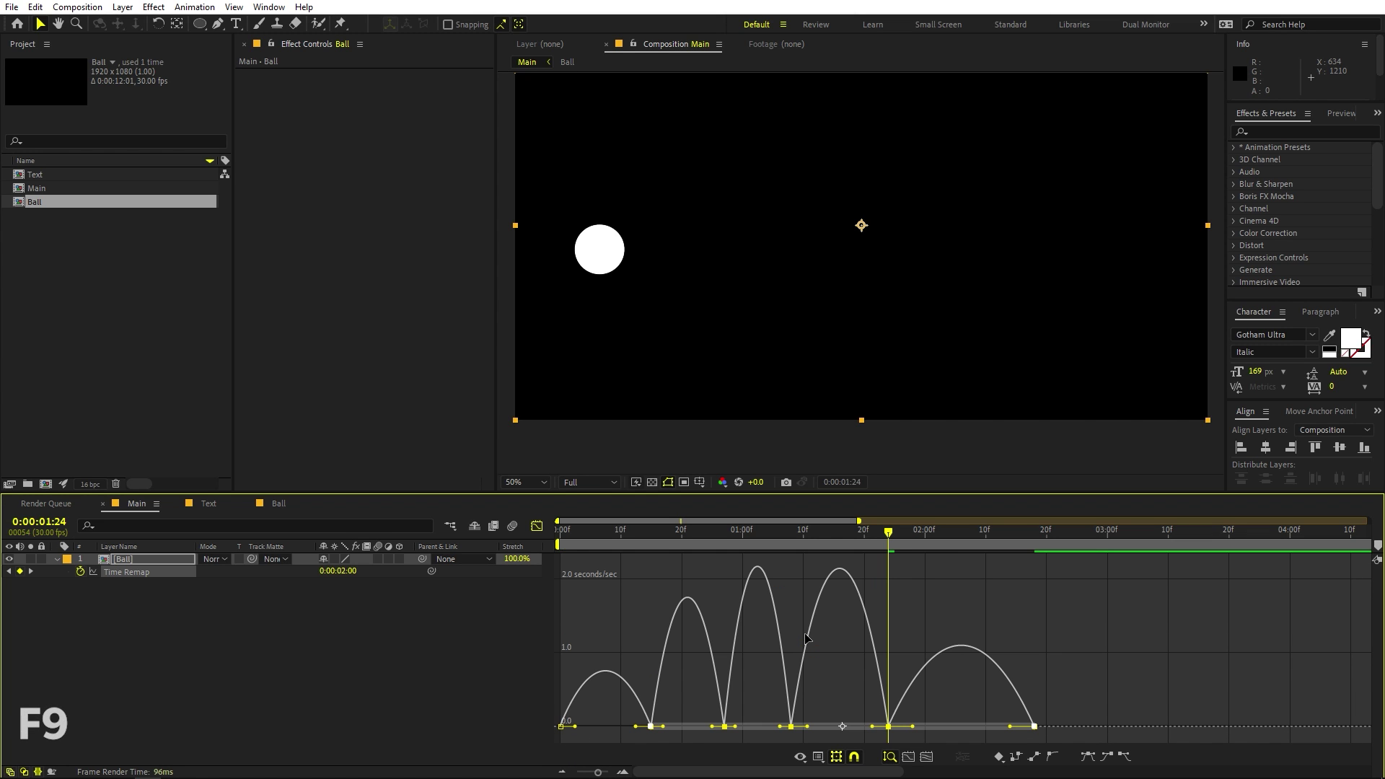
{"action": "key", "text": "space"}
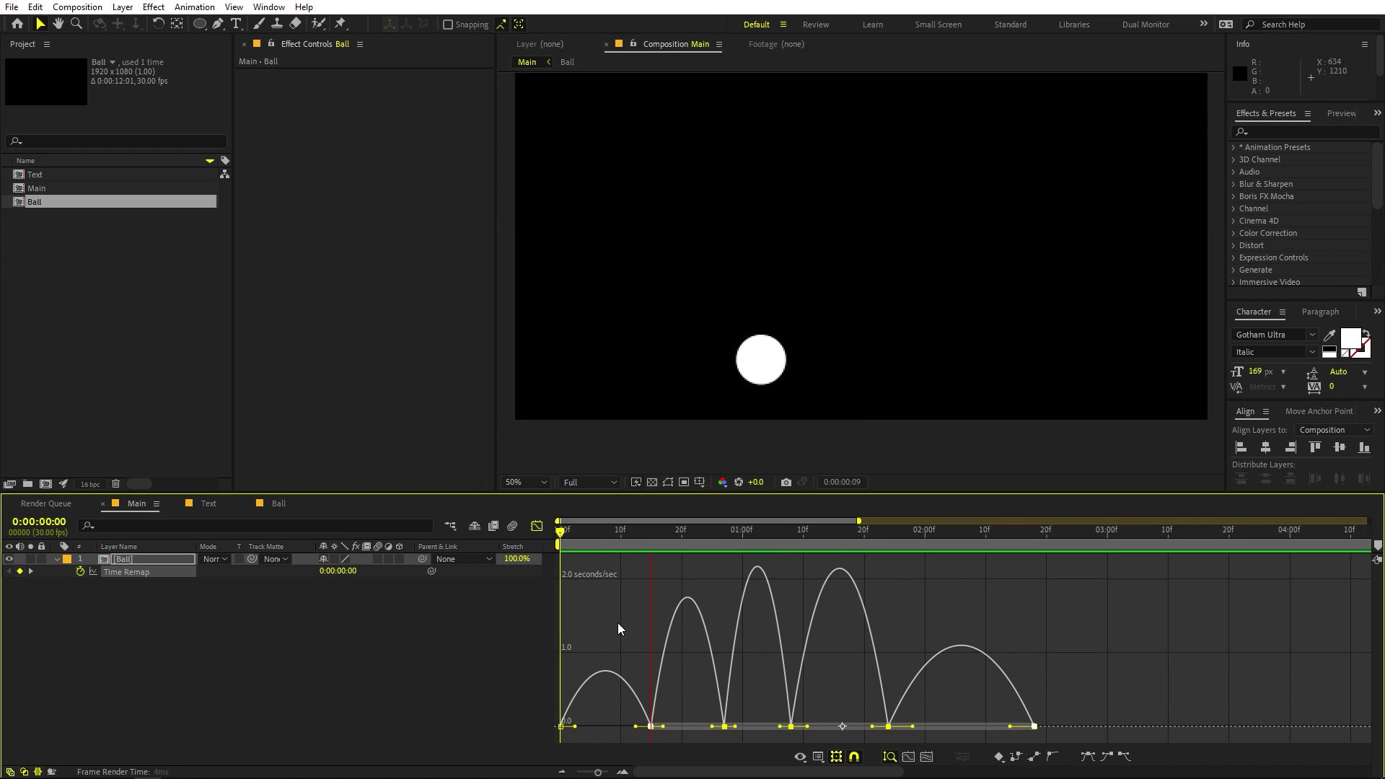
{"action": "key", "text": "space"}
{"action": "key", "text": "space"}
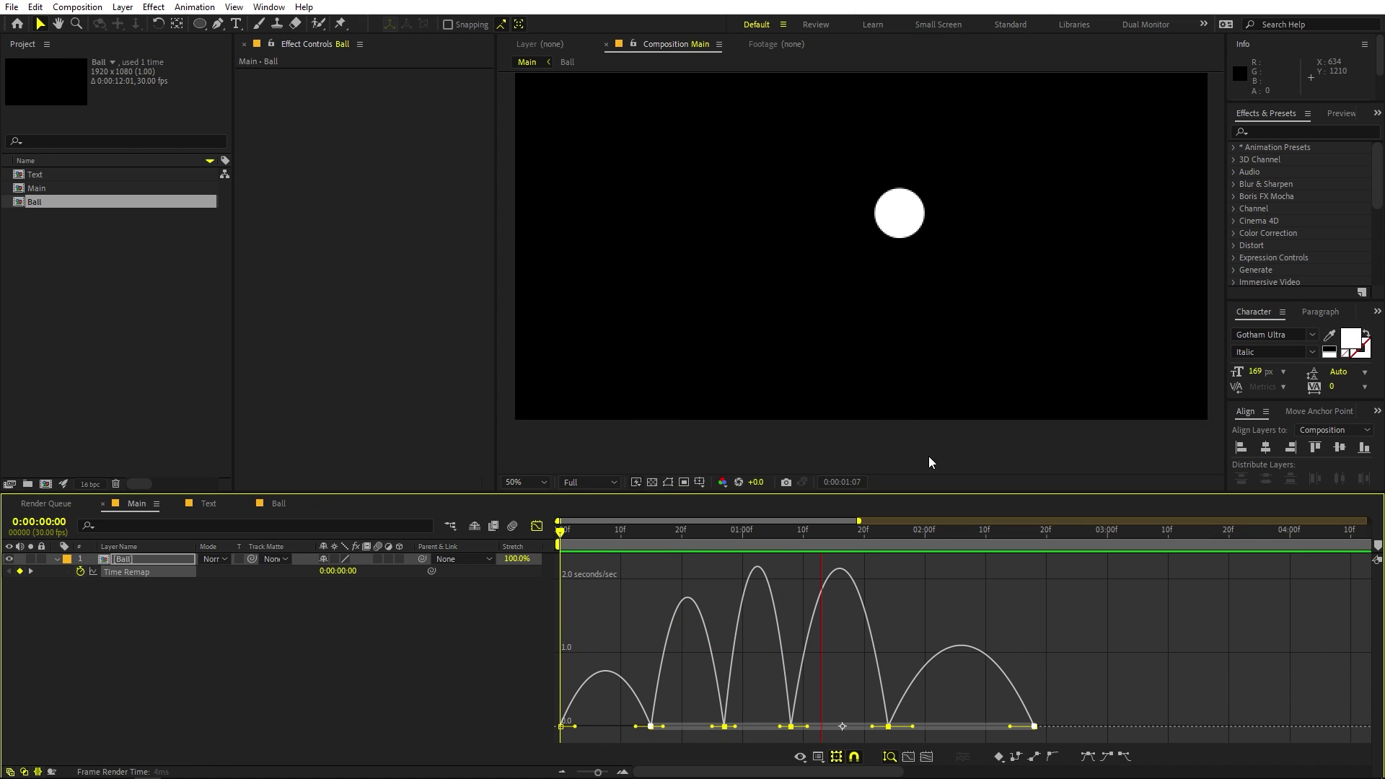
- Turn on Continuous velocity for the Time Remap keyframe at 0:00:00:15, locking outgoing to incoming
{"action": "left_click_drag", "start_coordinate": [658, 545], "coordinate": [651, 555]}
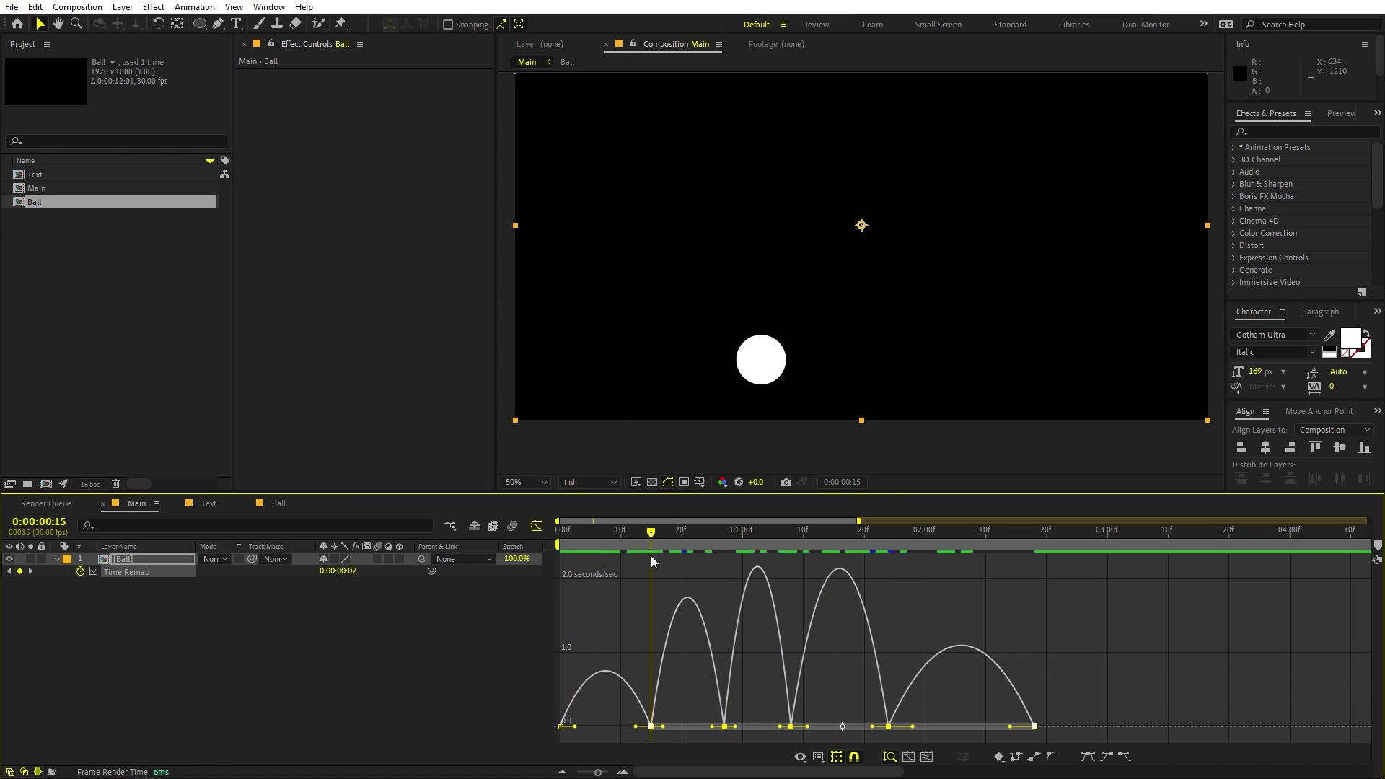
{"action": "left_click", "coordinate": [630, 724]}
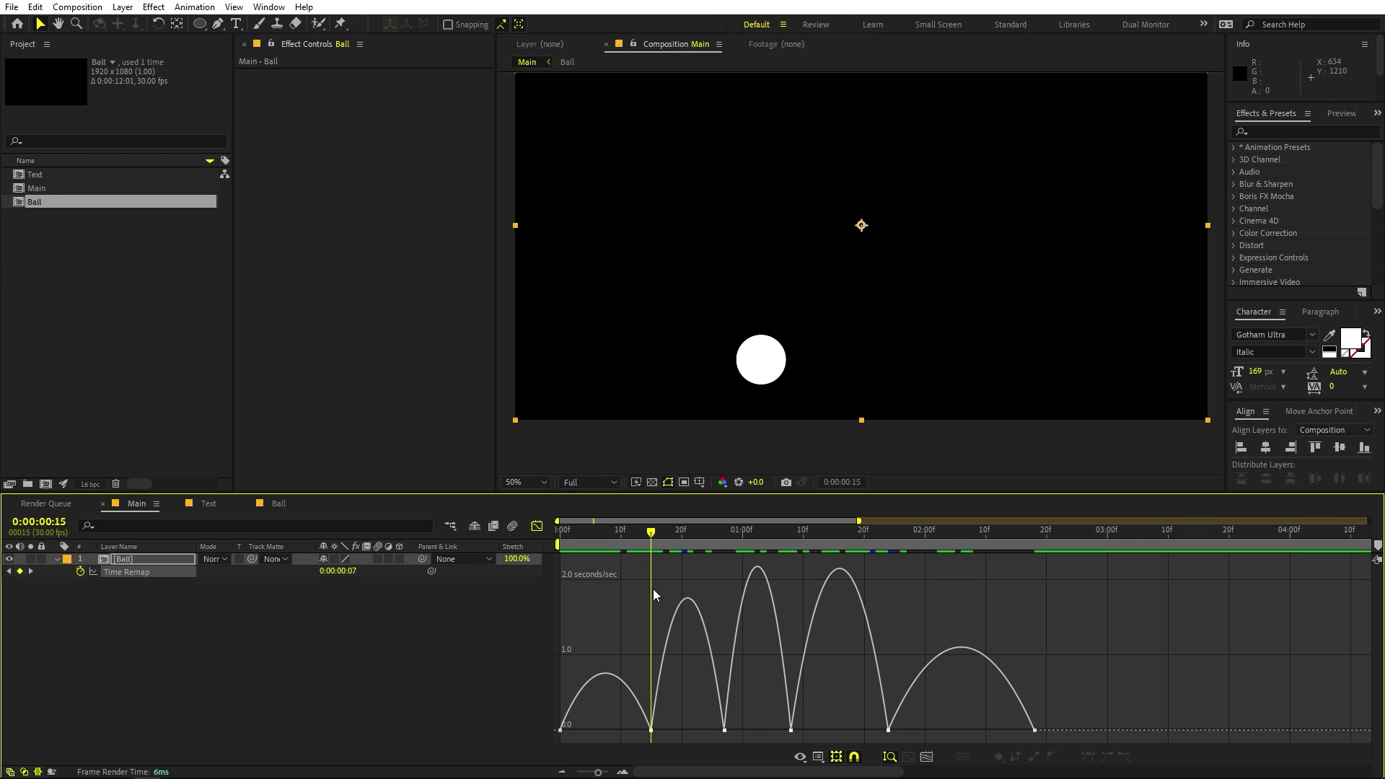
{"action": "left_click_drag", "start_coordinate": [685, 542], "coordinate": [642, 591]}
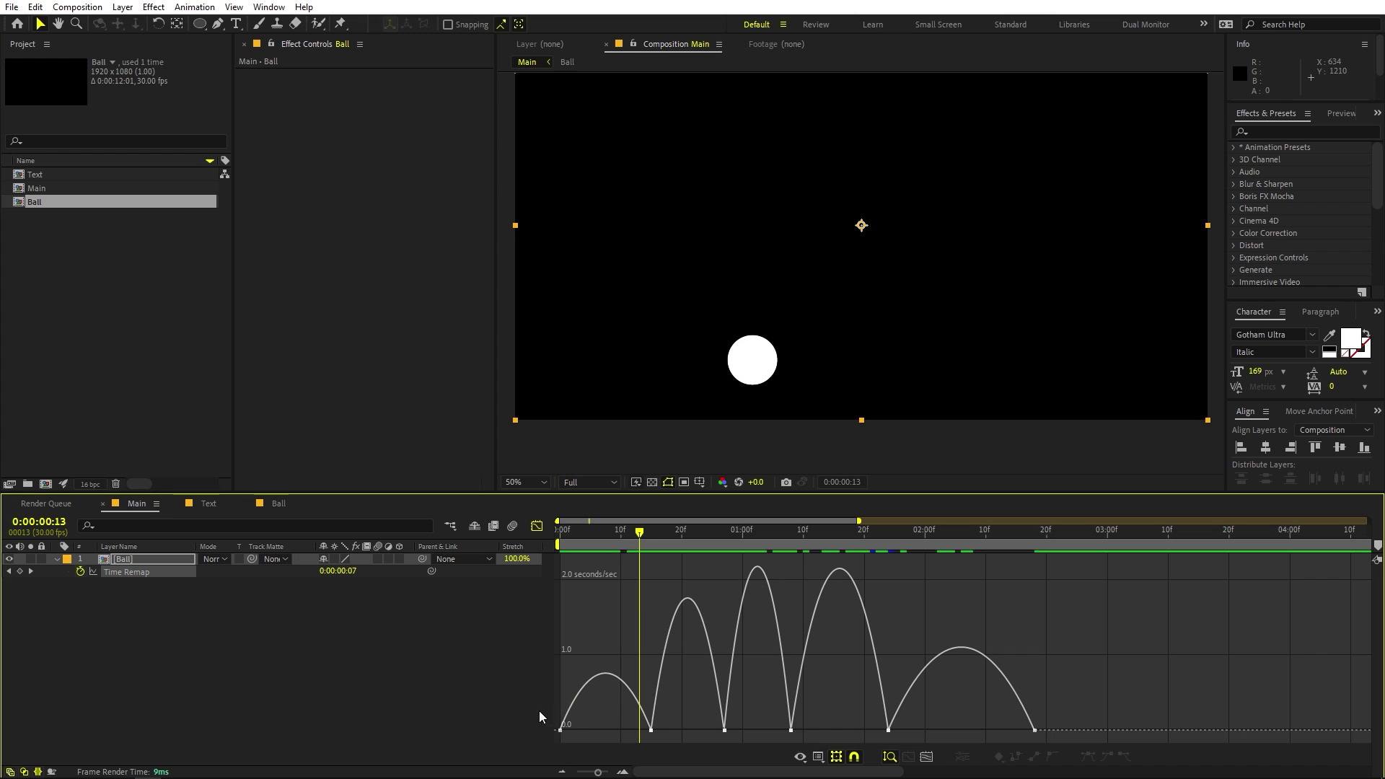
{"action": "mouse_move", "coordinate": [650, 731]}
{"action": "left_click_drag", "start_coordinate": [631, 739], "coordinate": [631, 738]}
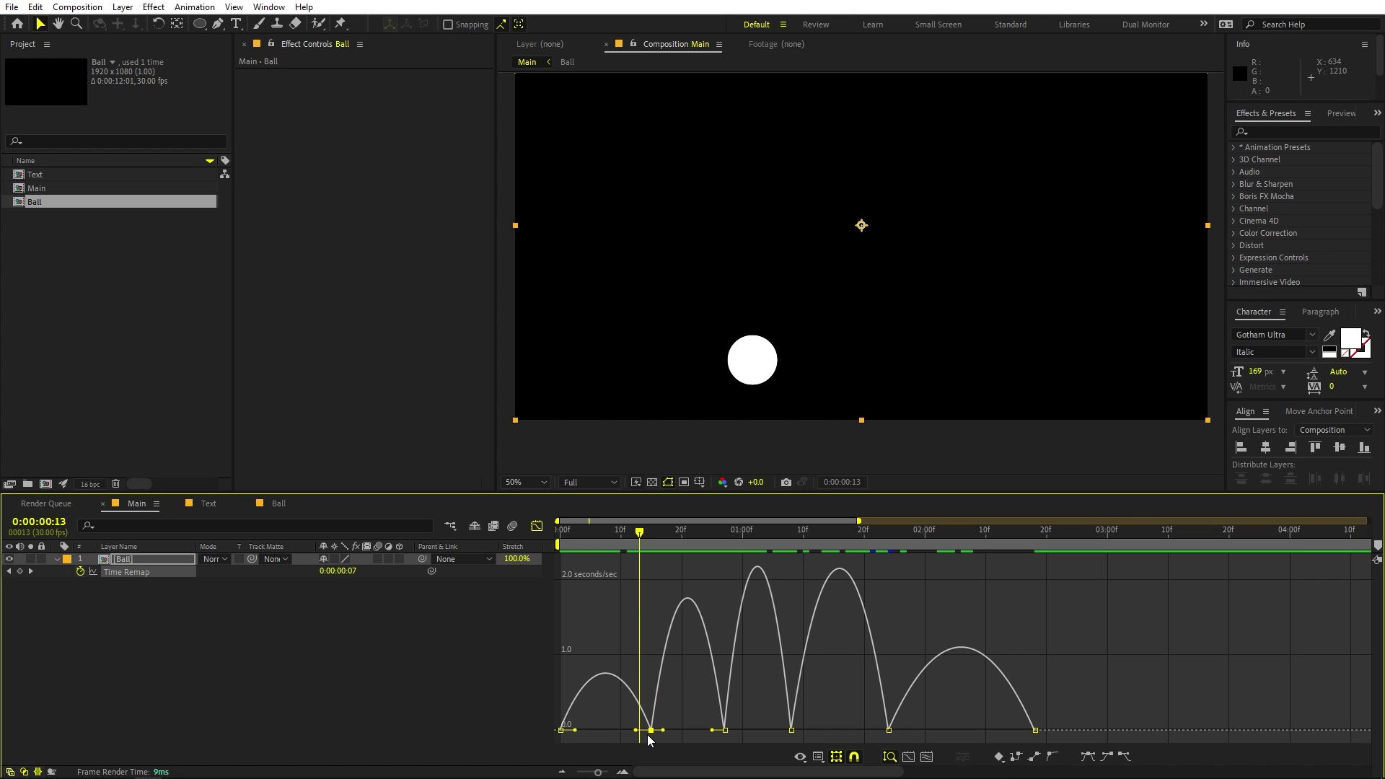
{"action": "right_click", "coordinate": [651, 730]}
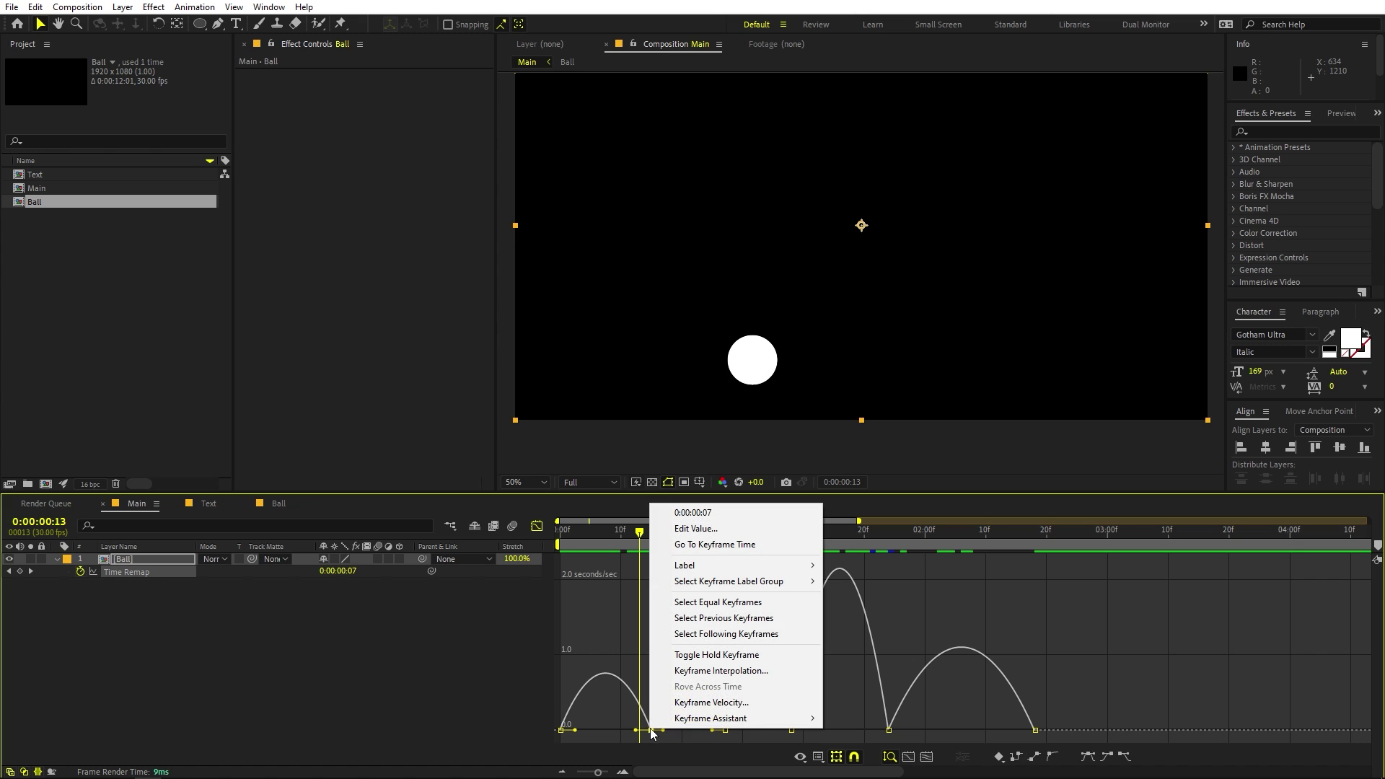
{"action": "left_click", "coordinate": [682, 703]}
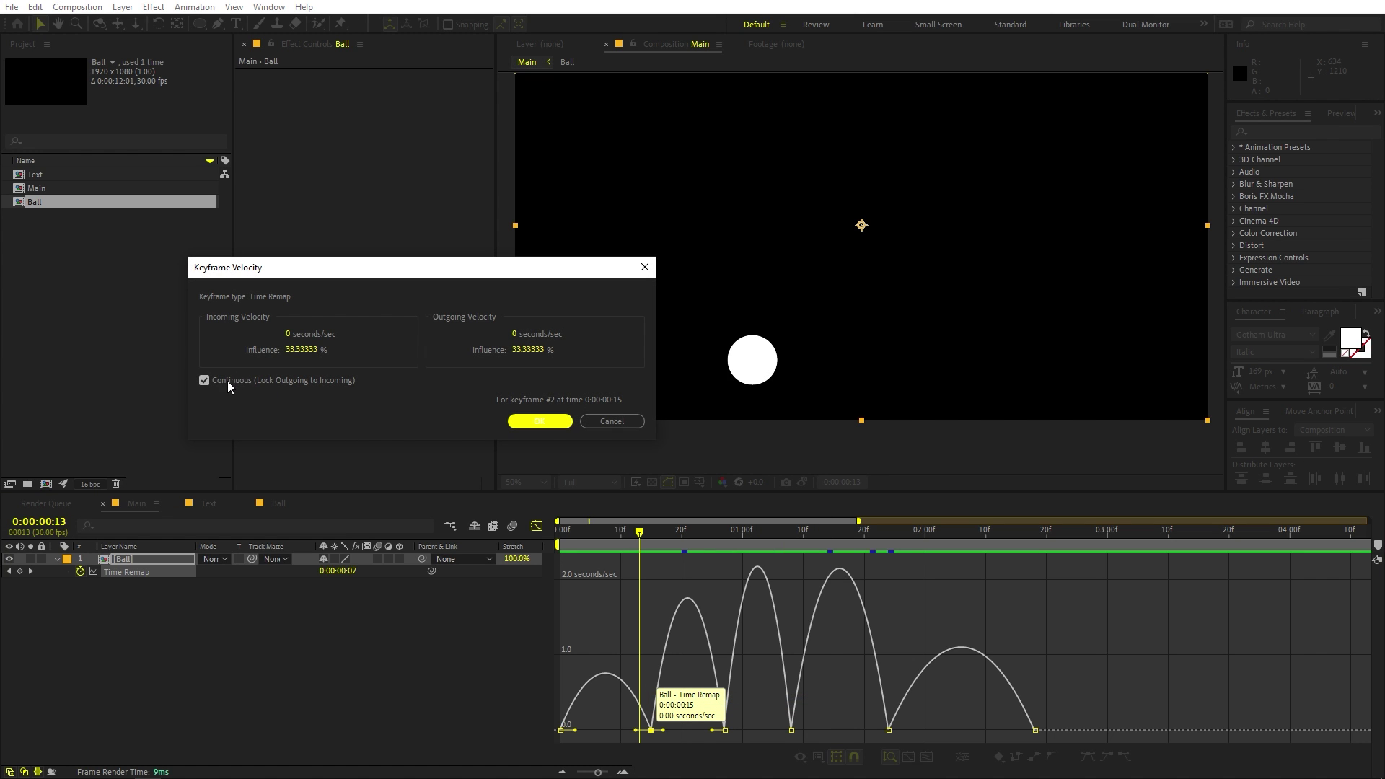
{"action": "left_click", "coordinate": [205, 381]}
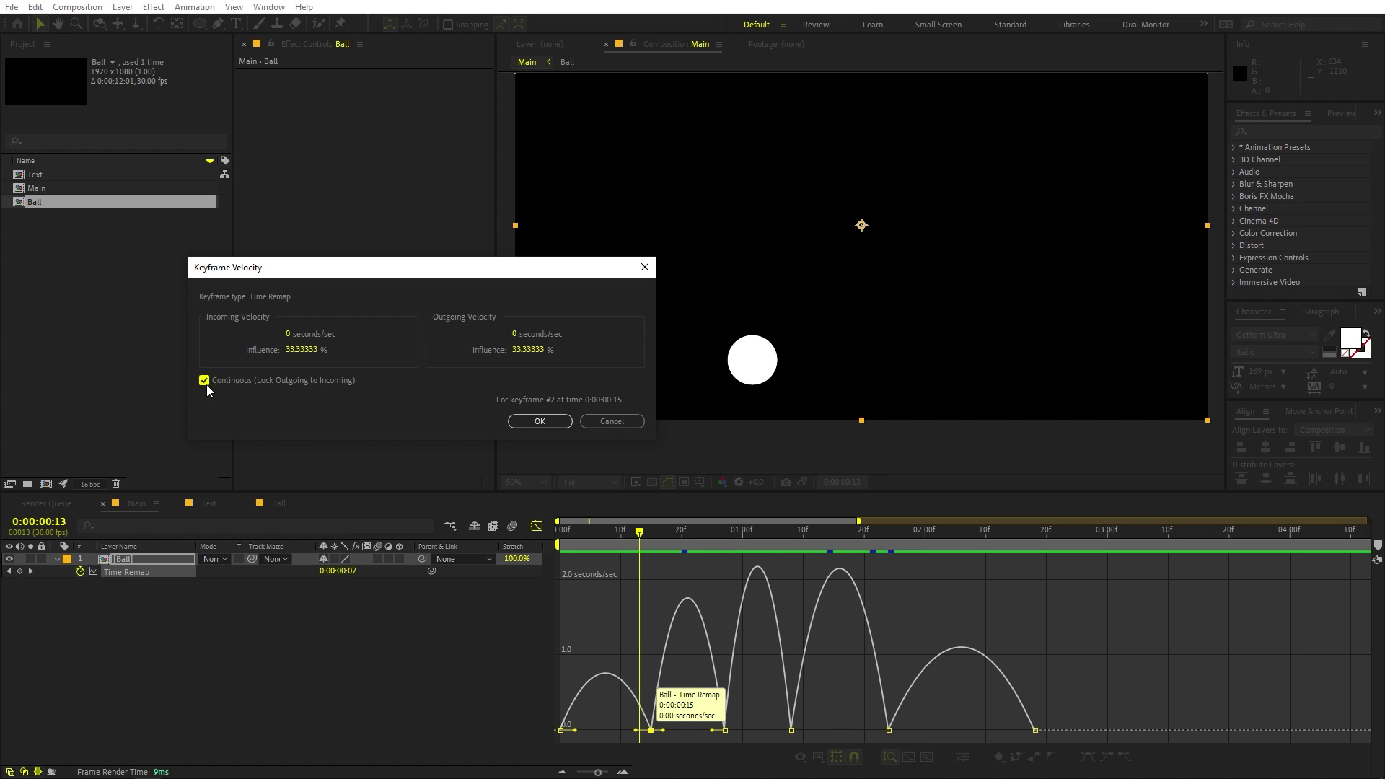
{"action": "left_click", "coordinate": [551, 421]}
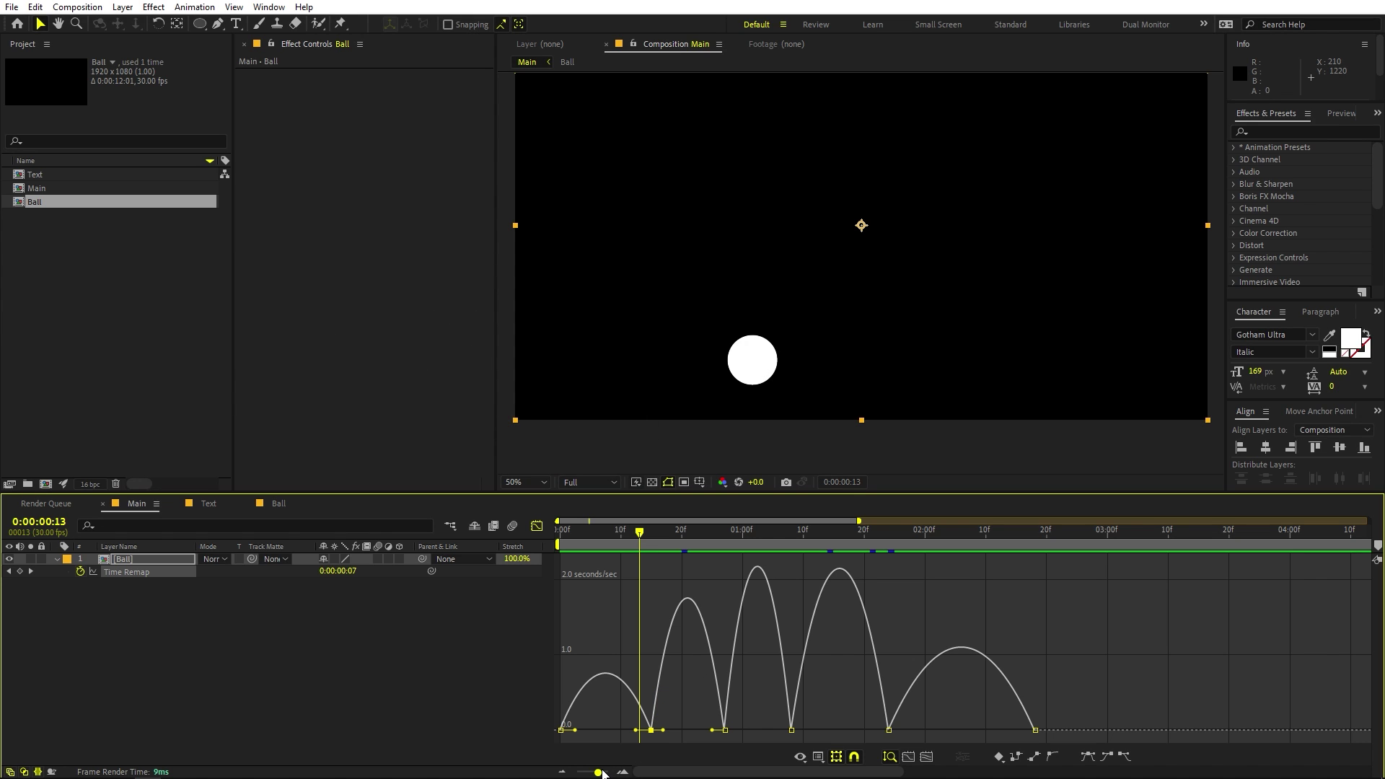
- Move the second Time Remap keyframe to 0:00:00:14 at about 0.6 seconds/sec, extend its incoming handle, and shorten the first keyframe's outgoing handle
{"action": "left_click_drag", "start_coordinate": [603, 774], "coordinate": [605, 773]}
{"action": "left_click_drag", "start_coordinate": [829, 704], "coordinate": [694, 690]}
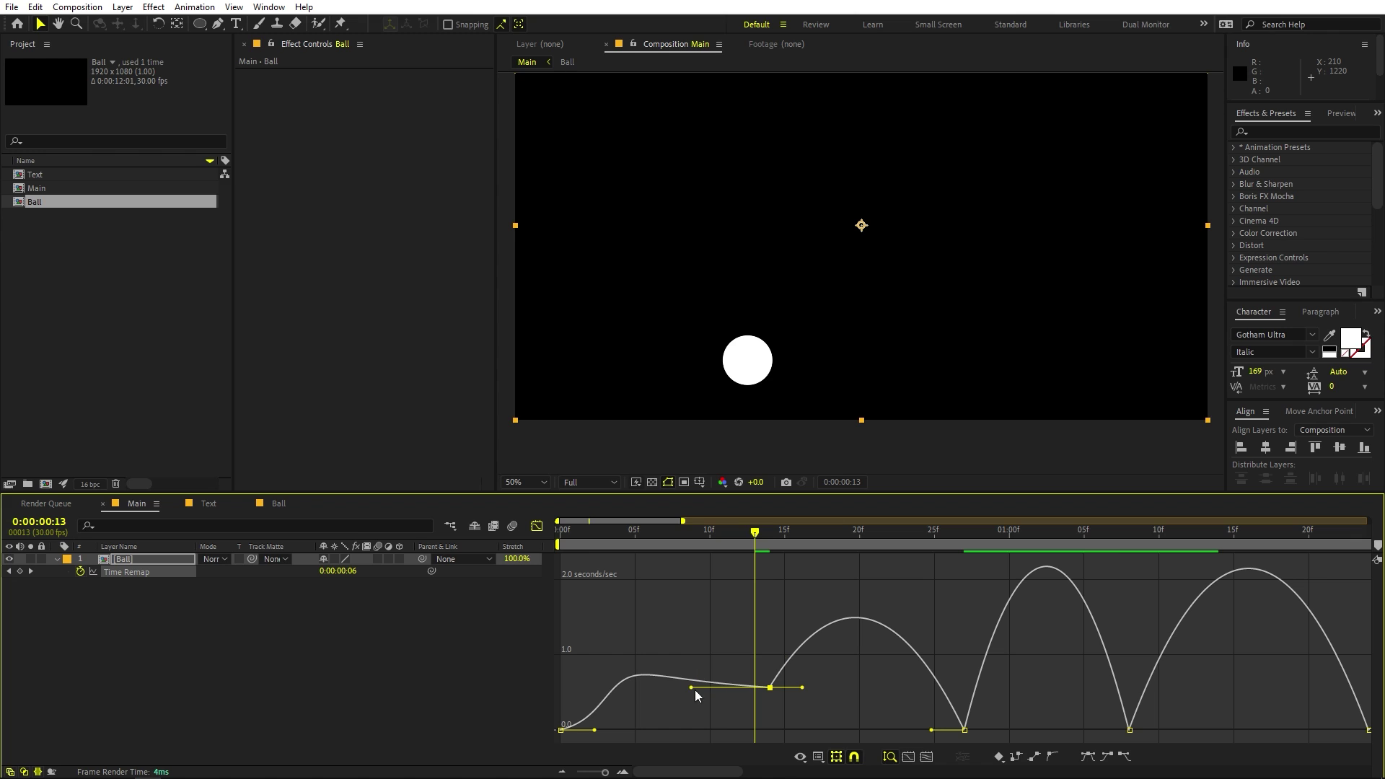
{"action": "left_click_drag", "start_coordinate": [595, 731], "coordinate": [578, 730]}
{"action": "key", "text": "space"}
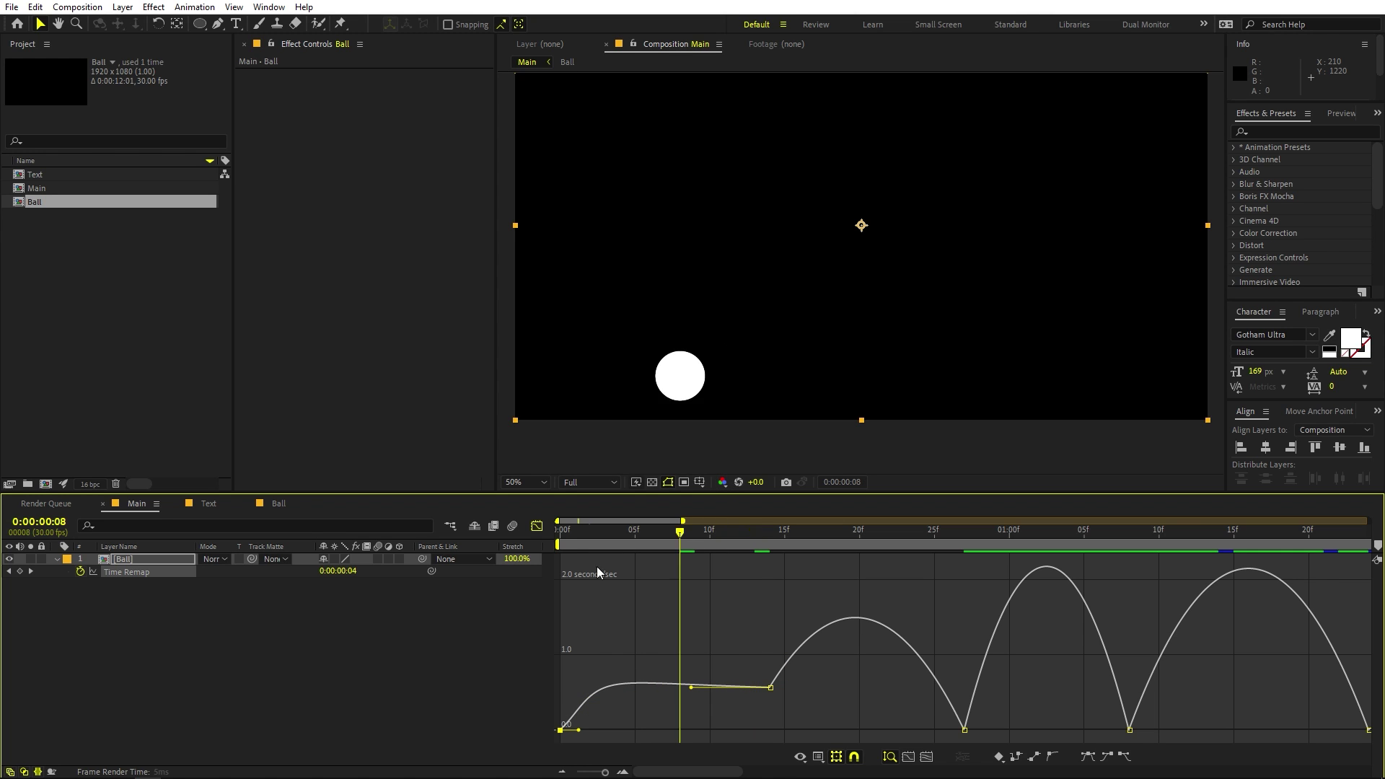
- Extend the outgoing handle of the keyframe at 0:00:00:14 at about 0.5 seconds/sec, and preview from the start
{"action": "left_click", "coordinate": [773, 721]}
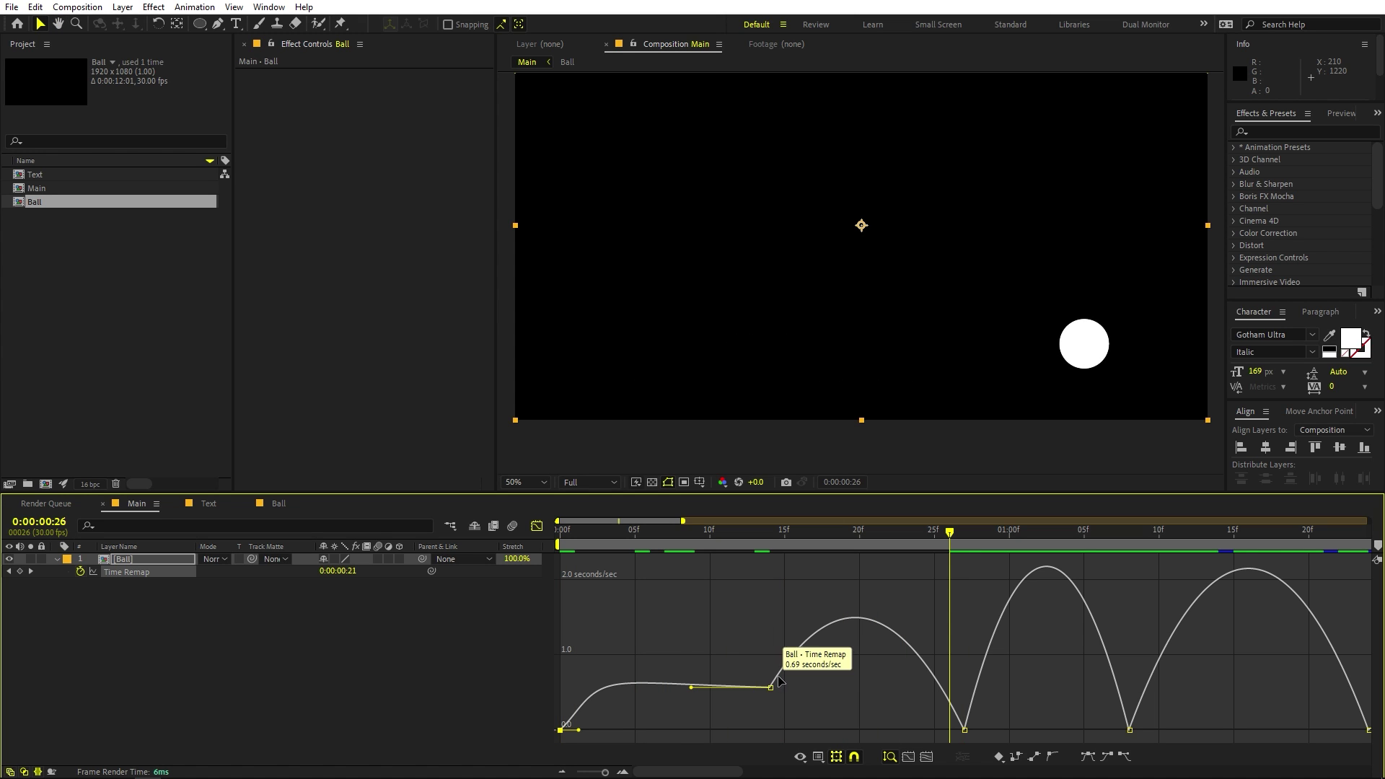
{"action": "mouse_move", "coordinate": [811, 677]}
{"action": "left_mouse_down"}
{"action": "mouse_move", "coordinate": [660, 727]}
{"action": "mouse_move", "coordinate": [835, 691]}
{"action": "left_mouse_up"}
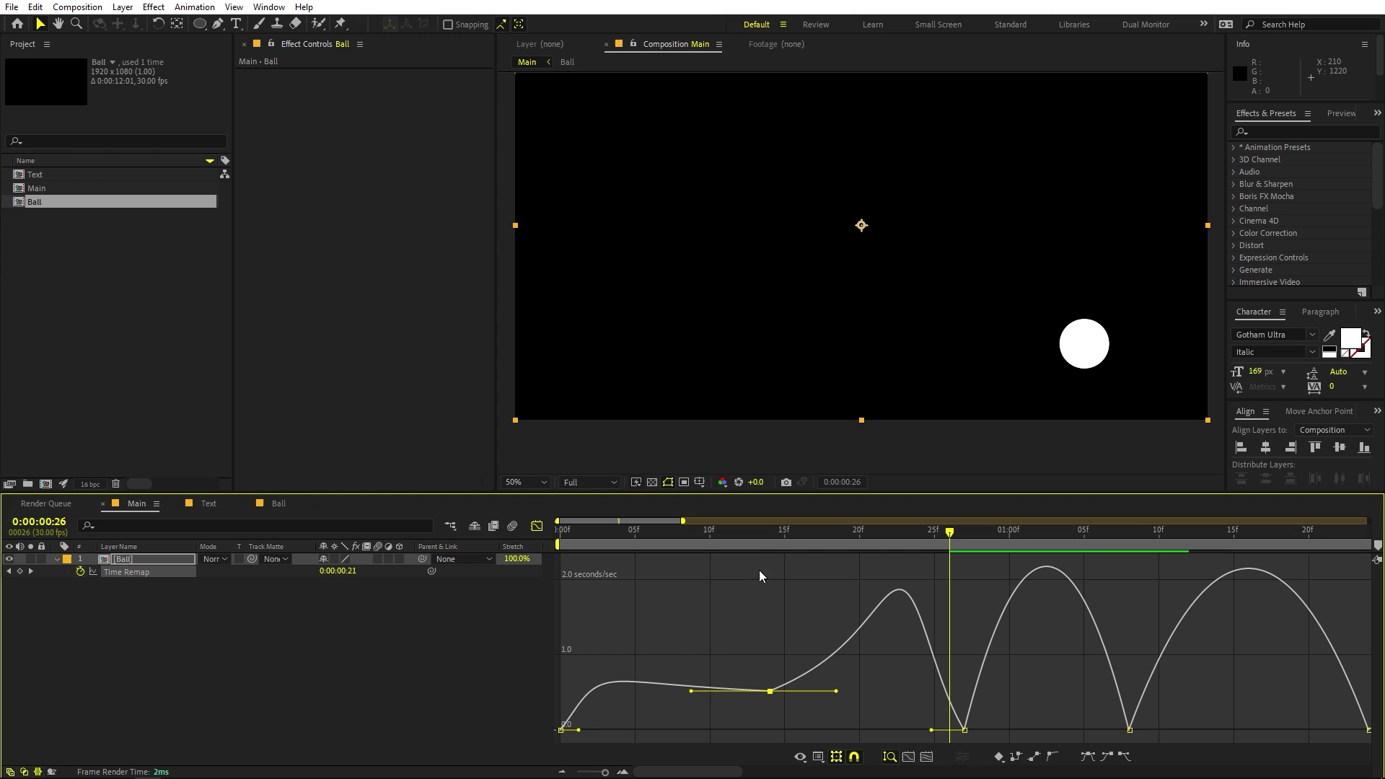
{"action": "left_click_drag", "start_coordinate": [744, 550], "coordinate": [363, 588]}
{"action": "key", "text": "space"}
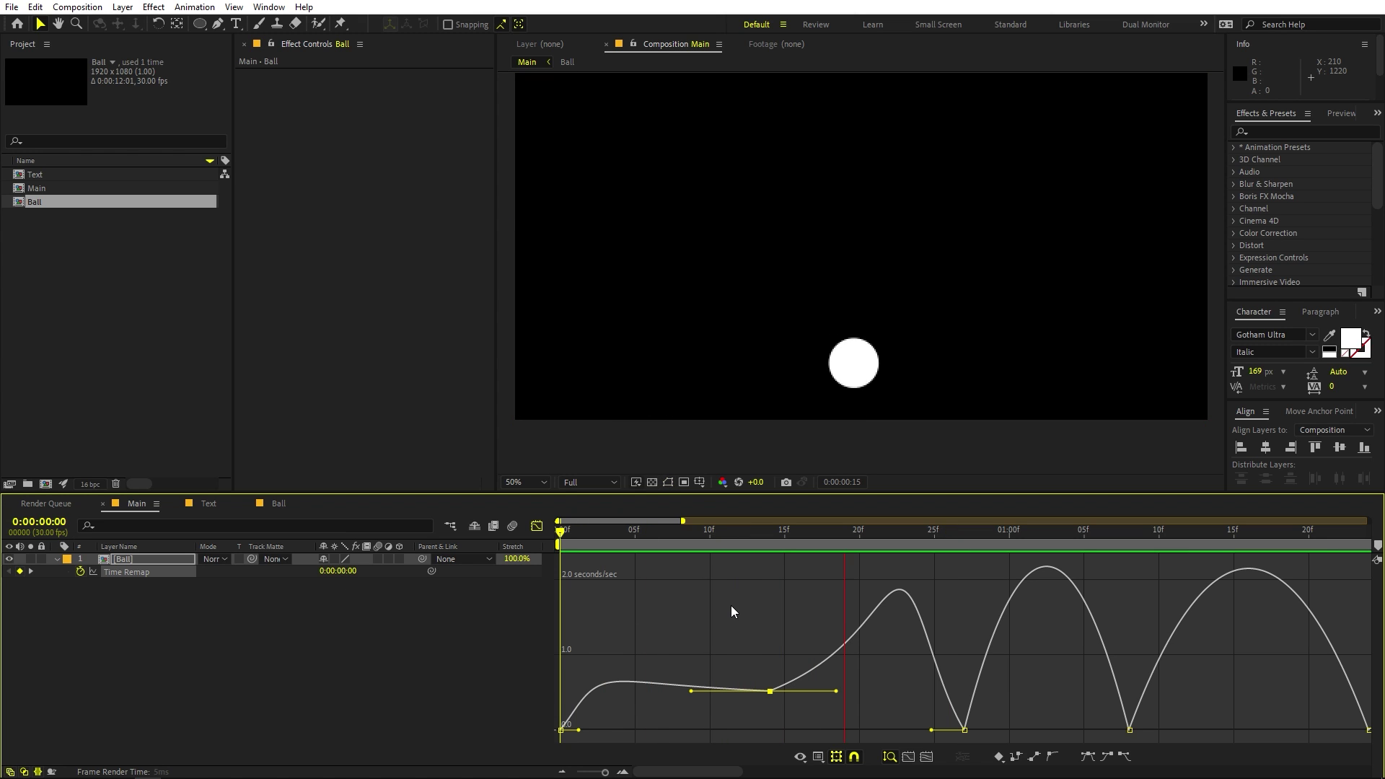
- Confirm Continuous velocity for the keyframe at 0:00:00:27, raise it to about 0.8 seconds/sec and widen both its handles
{"action": "left_click_drag", "start_coordinate": [864, 548], "coordinate": [962, 565]}
{"action": "left_click_drag", "start_coordinate": [1001, 706], "coordinate": [930, 732]}
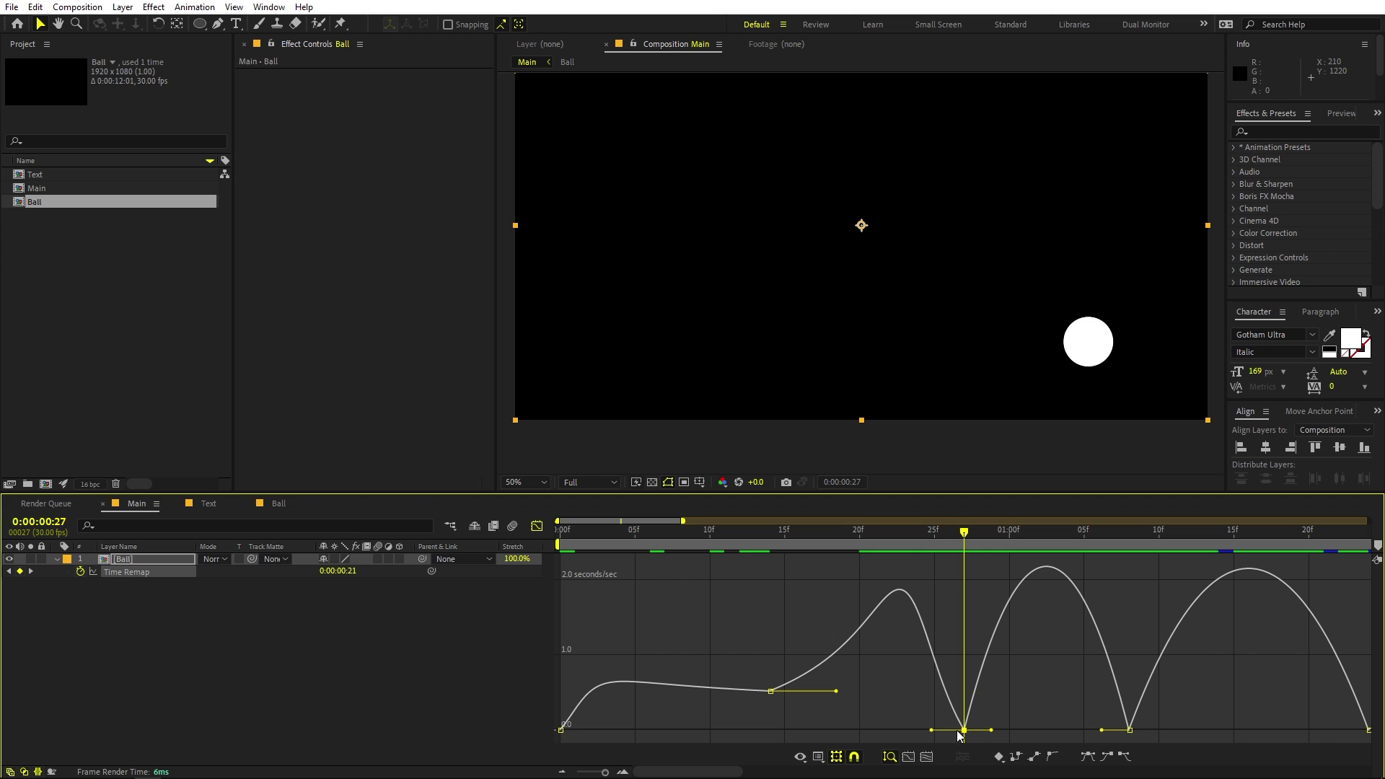
{"action": "right_click", "coordinate": [961, 731]}
{"action": "left_click", "coordinate": [1024, 703]}
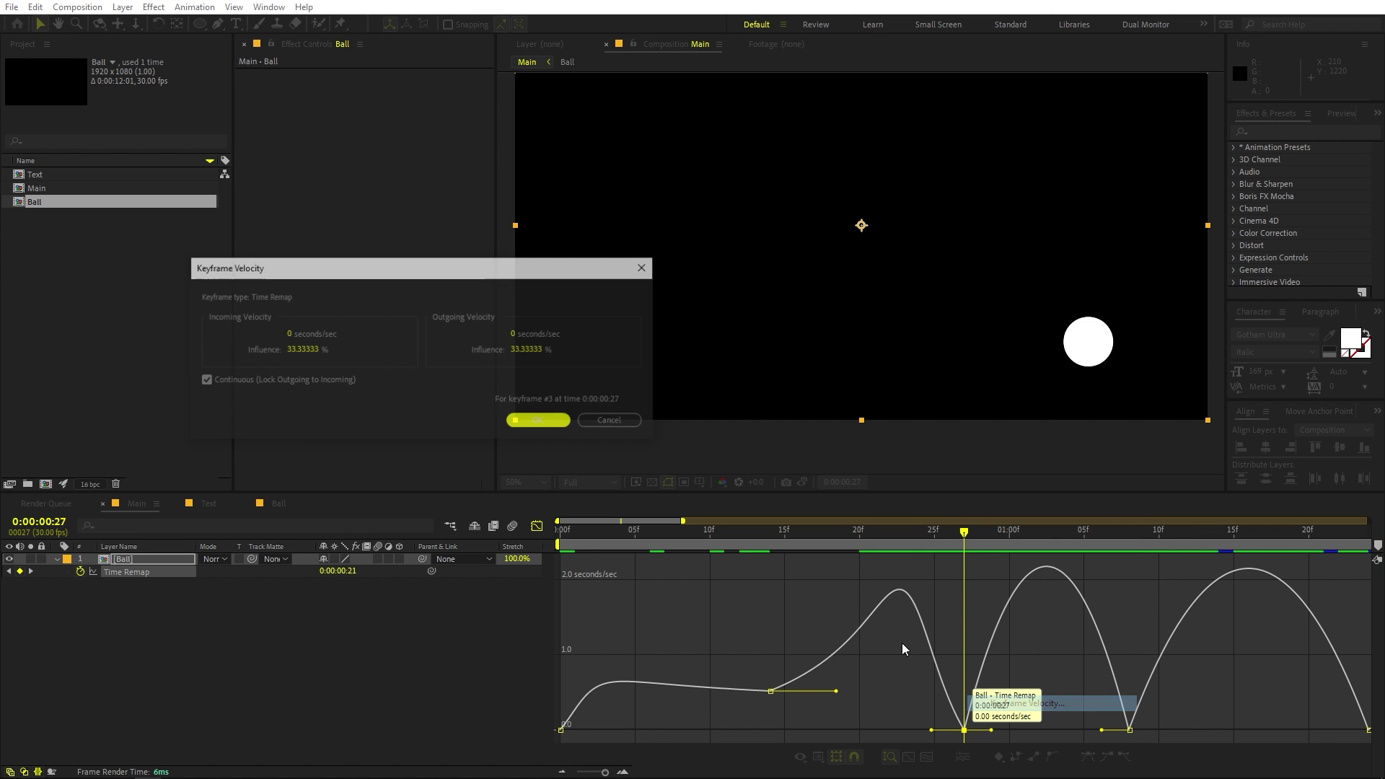
{"action": "left_click", "coordinate": [538, 422]}
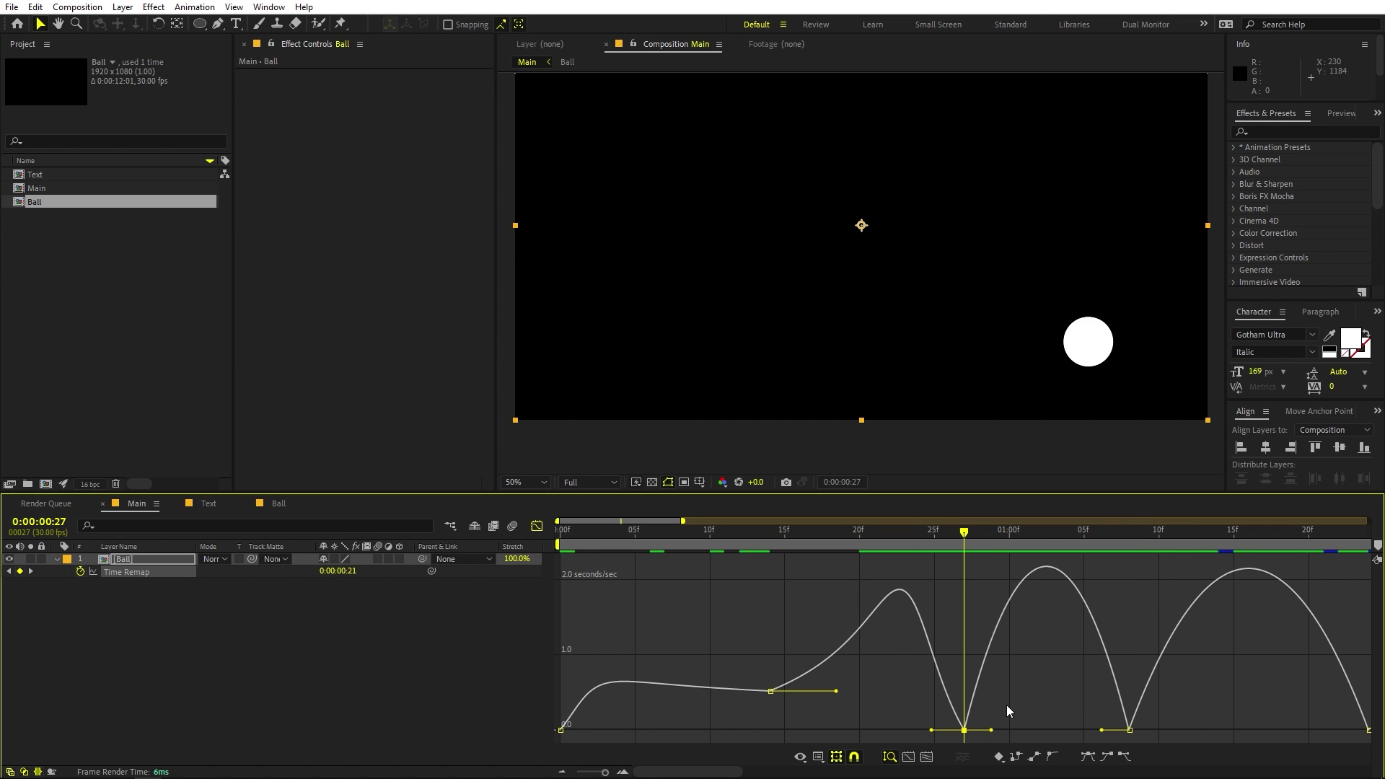
{"action": "left_click_drag", "start_coordinate": [966, 733], "coordinate": [1020, 668]}
{"action": "left_click", "coordinate": [959, 675]}
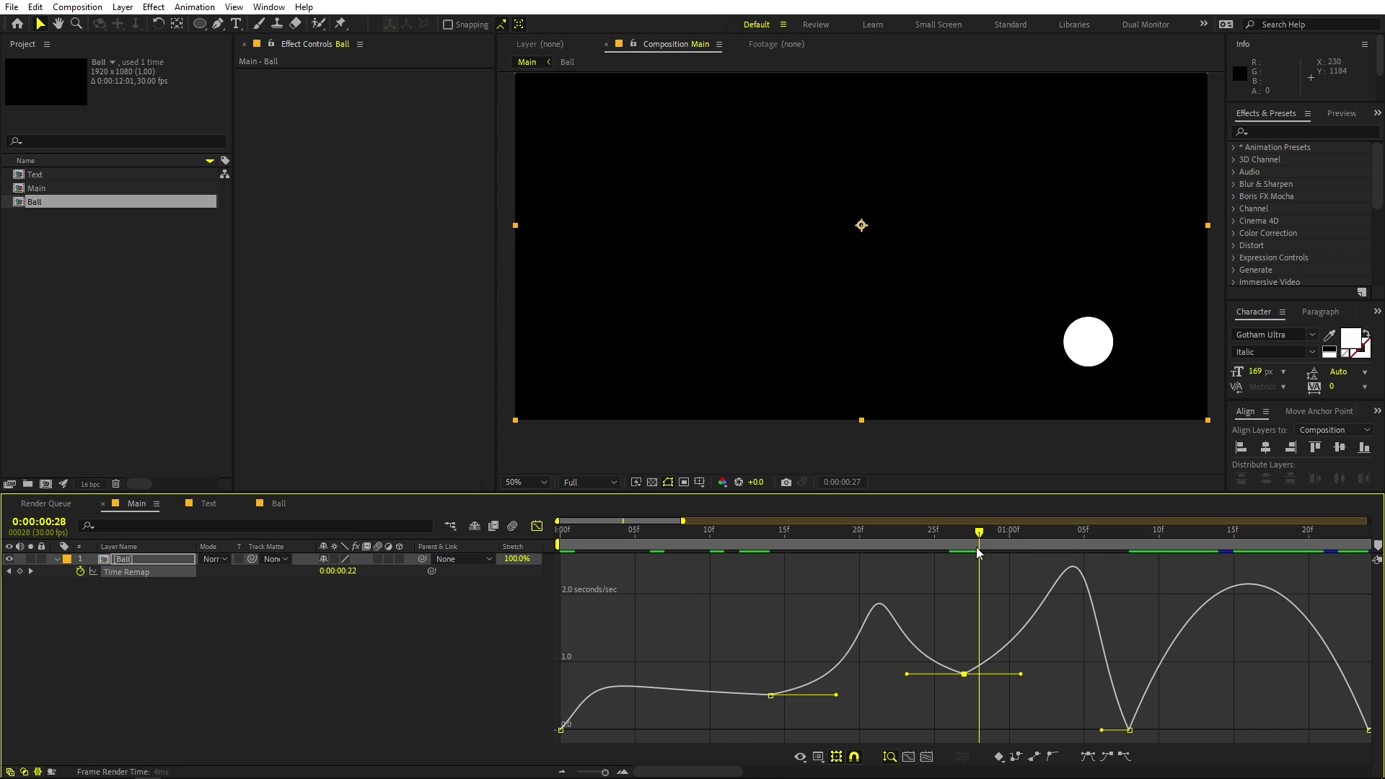
- Move the next Time Remap keyframe to 0:00:01:07 at about 0.8 seconds/sec with wider handles, and preview the motion
{"action": "left_click_drag", "start_coordinate": [976, 551], "coordinate": [1099, 549]}
{"action": "left_click_drag", "start_coordinate": [1135, 730], "coordinate": [1077, 689]}
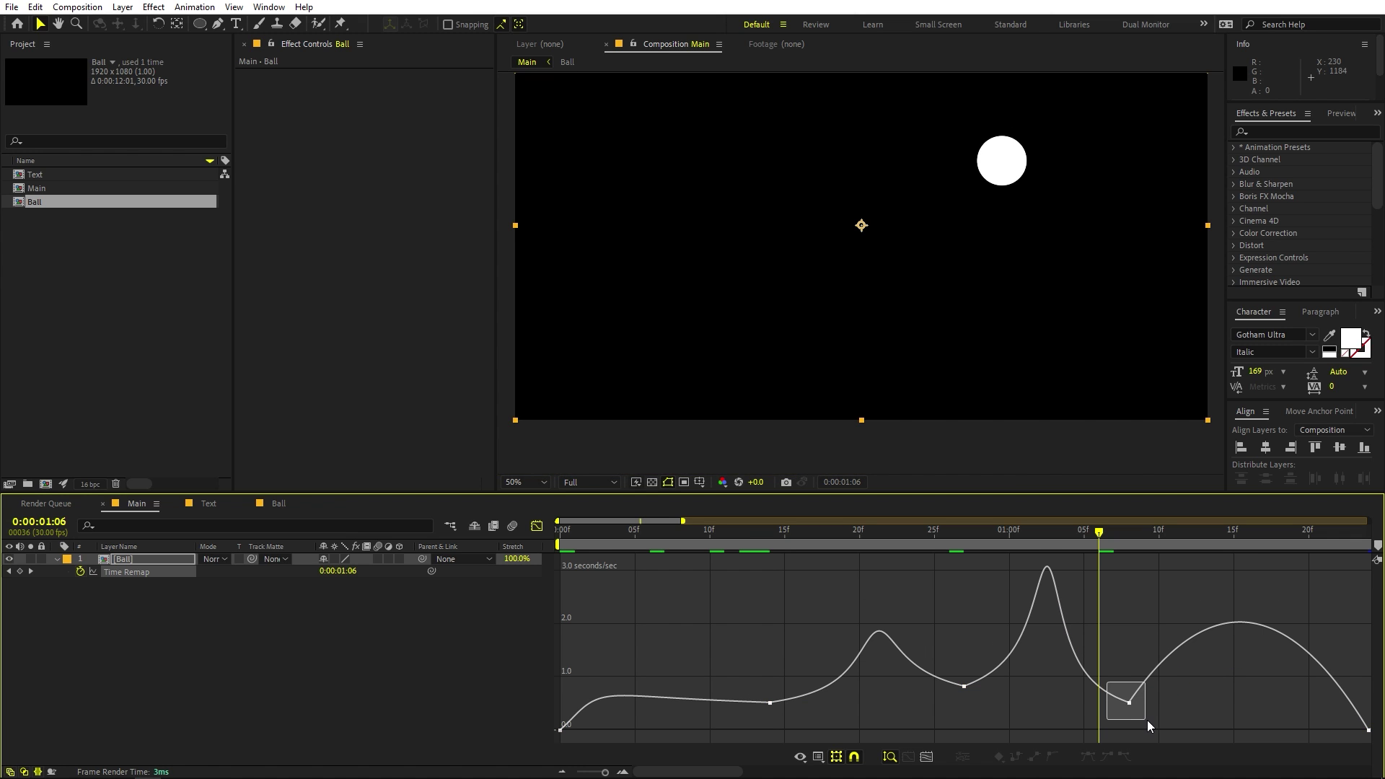
{"action": "left_click_drag", "start_coordinate": [1168, 703], "coordinate": [1114, 689]}
{"action": "key", "text": "space"}
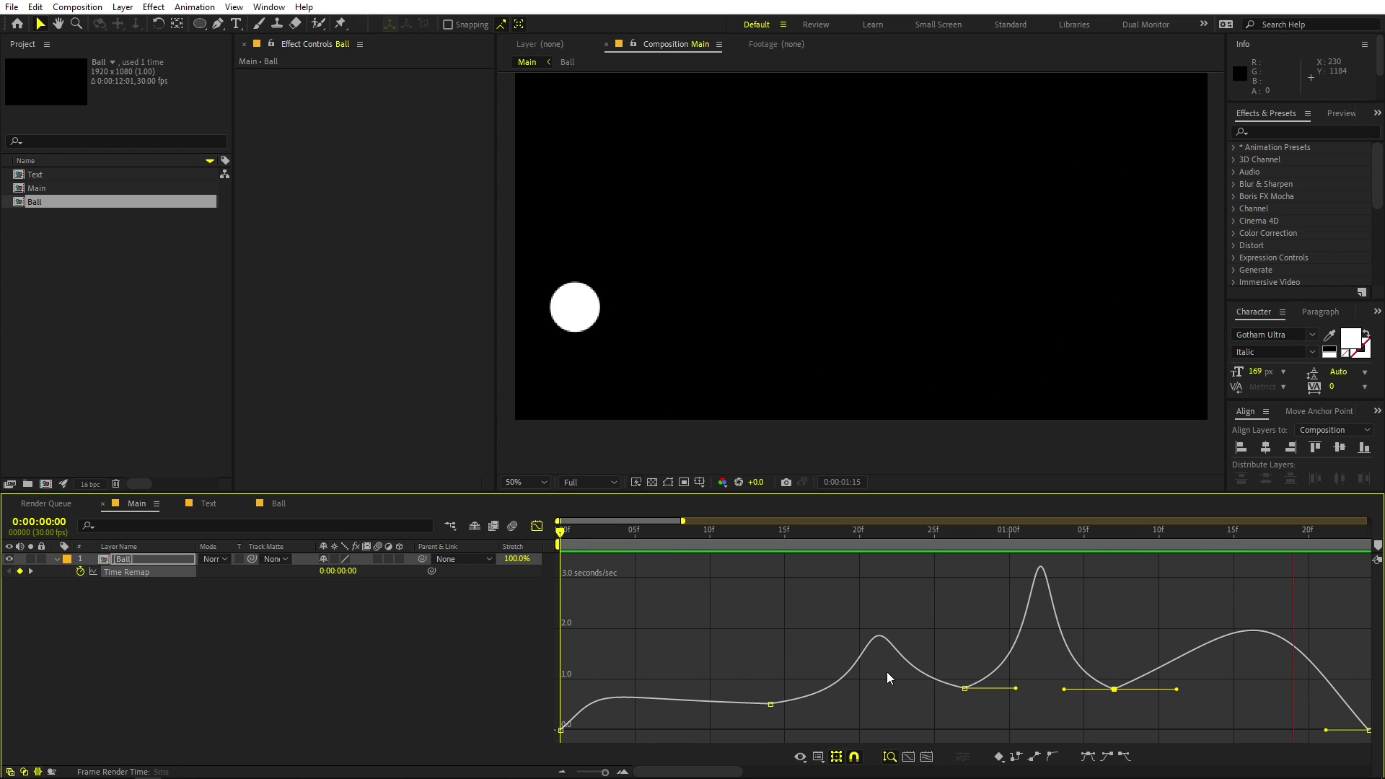
{"action": "key", "text": "space"}
- Raise the keyframe at 0:00:01:24 to about 0.8 seconds/sec, lengthen the handles on both sides of the preceding speed peak, and preview
{"action": "left_click_drag", "start_coordinate": [963, 730], "coordinate": [883, 688]}
{"action": "left_click_drag", "start_coordinate": [963, 557], "coordinate": [845, 599]}
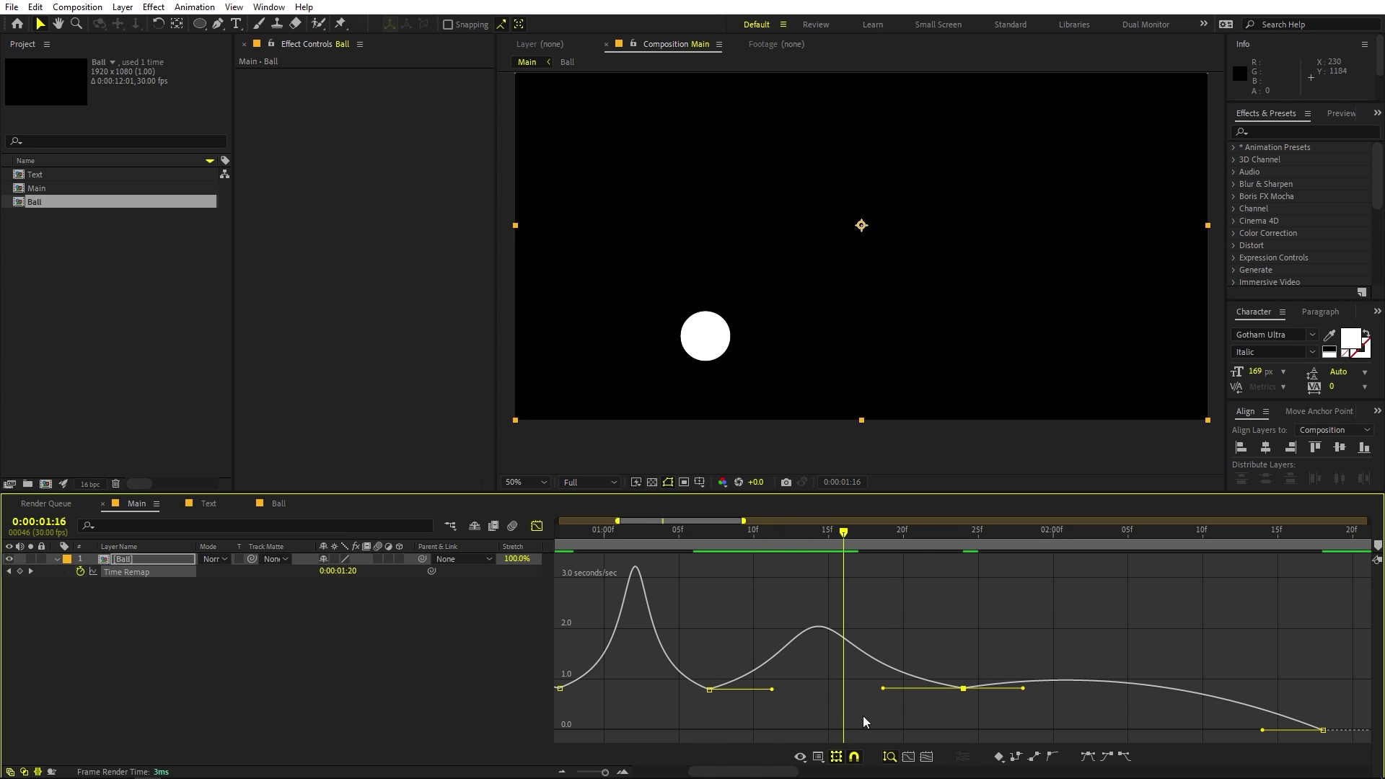
{"action": "left_click_drag", "start_coordinate": [883, 691], "coordinate": [860, 690]}
{"action": "left_click_drag", "start_coordinate": [771, 689], "coordinate": [789, 693]}
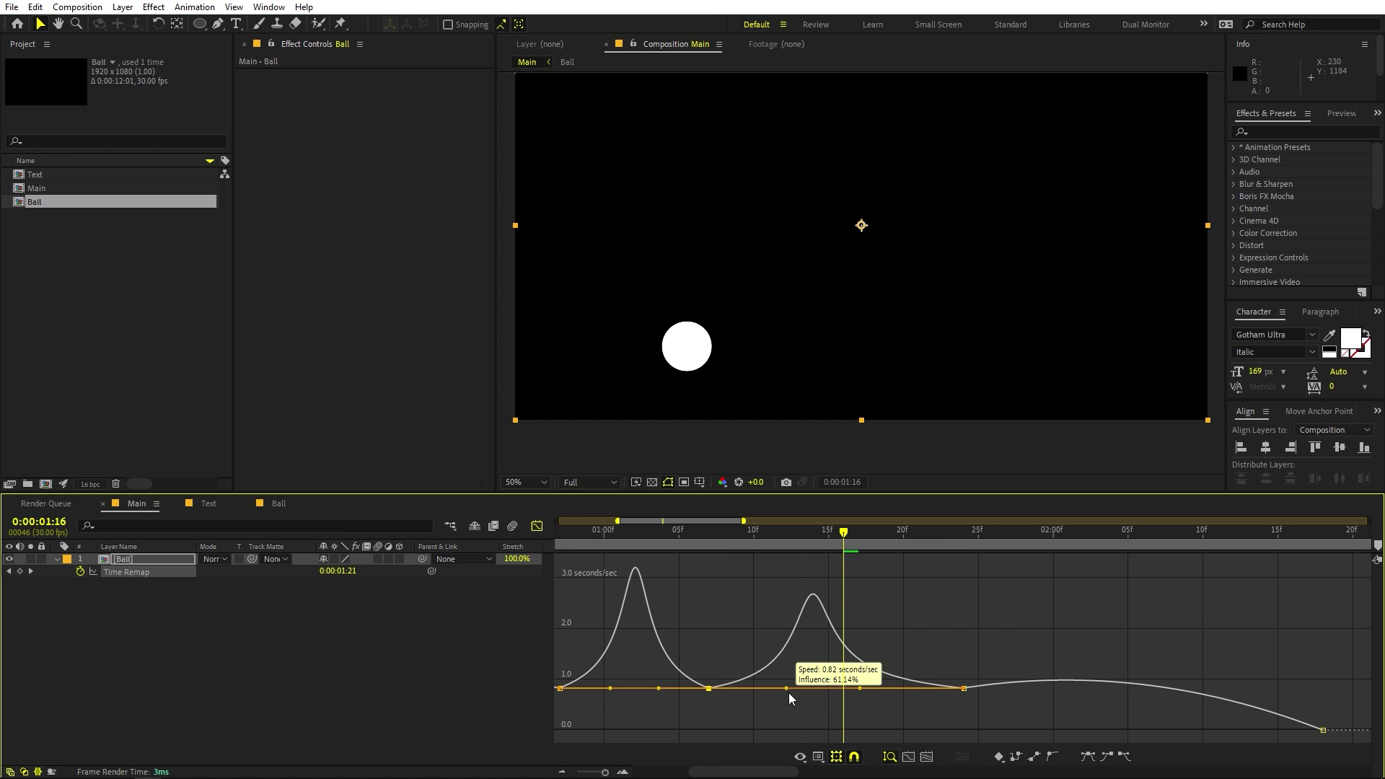
{"action": "left_click_drag", "start_coordinate": [755, 552], "coordinate": [573, 554]}
{"action": "key", "text": "Home"}
{"action": "key", "text": "space"}
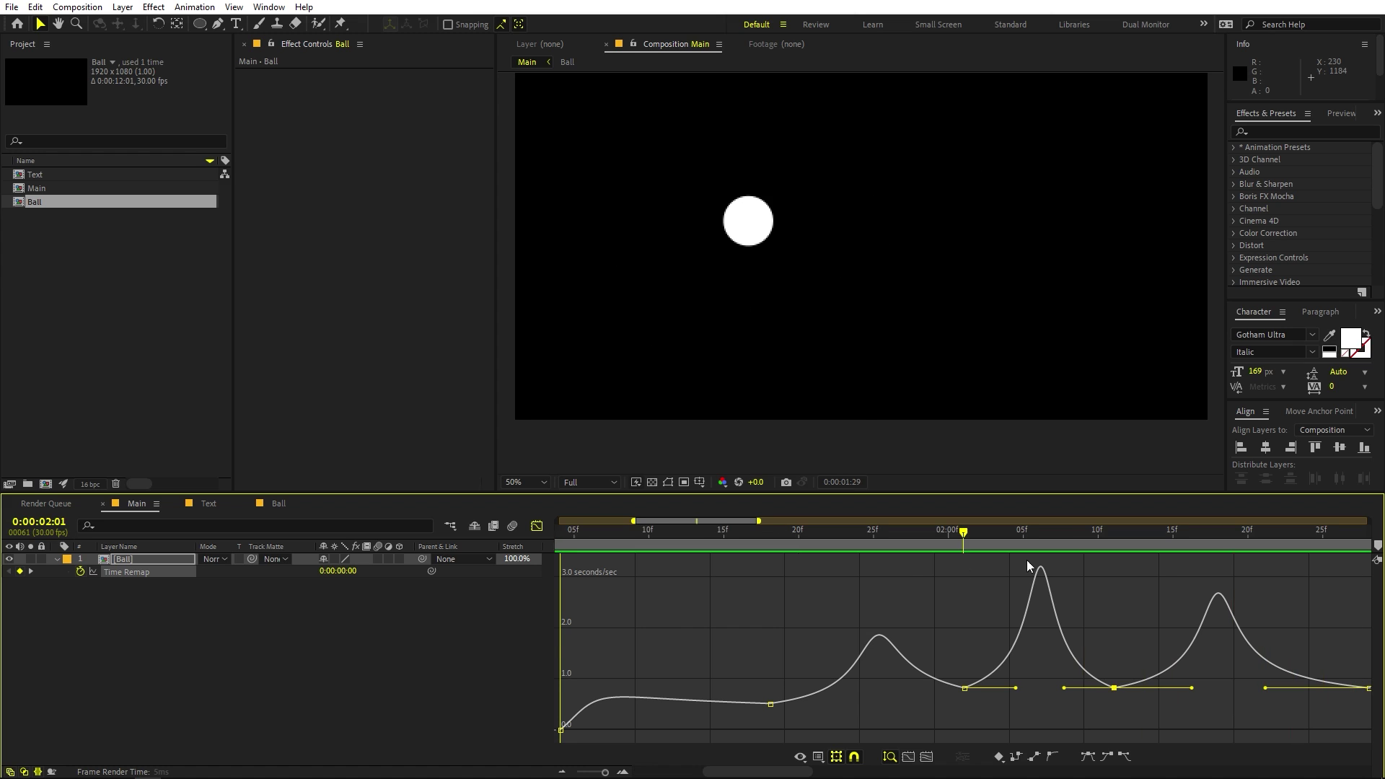
{"action": "key", "text": "space"}
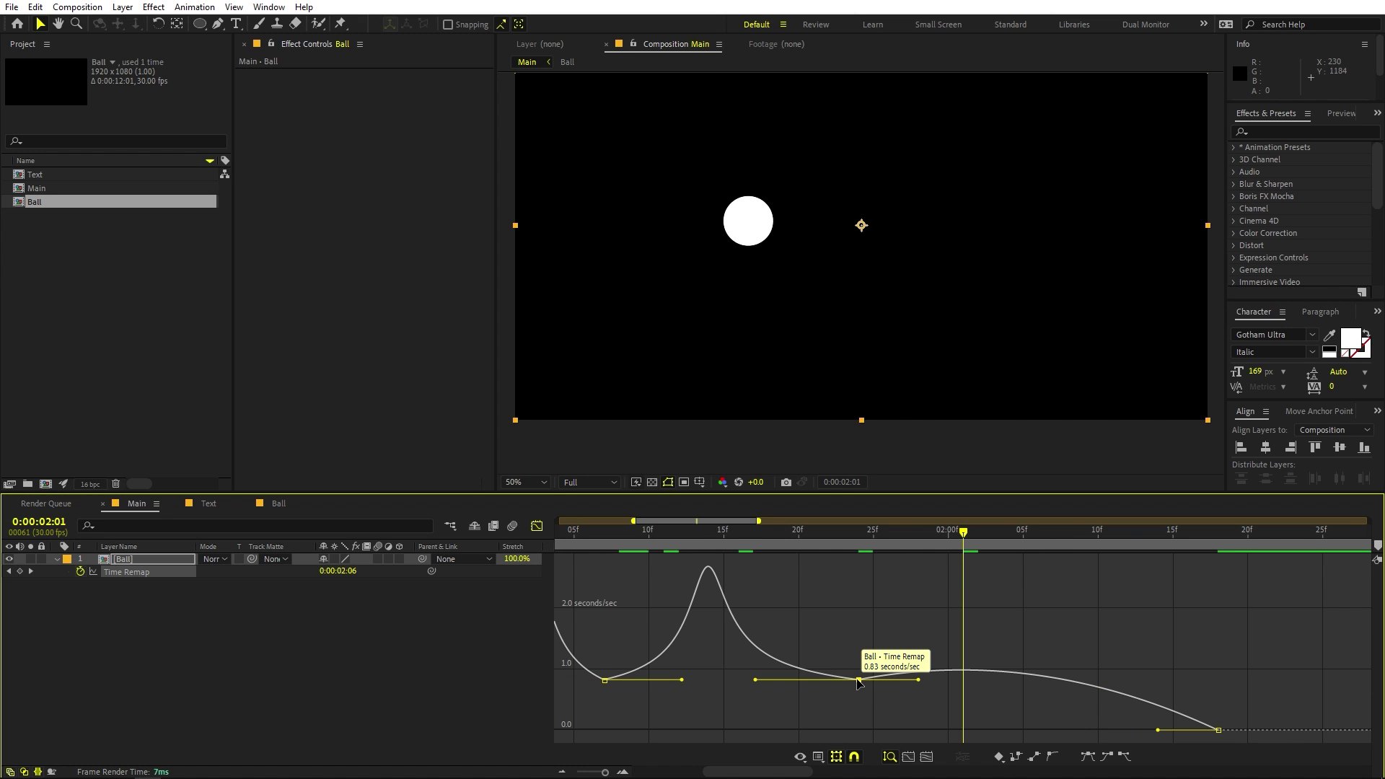
- Move the keyframe at 0:00:01:24 to 0:00:01:21 and the last one to 0:00:02:09 with a longer incoming handle, and preview
{"action": "left_click_drag", "start_coordinate": [859, 680], "coordinate": [808, 688]}
{"action": "left_click", "coordinate": [1301, 691]}
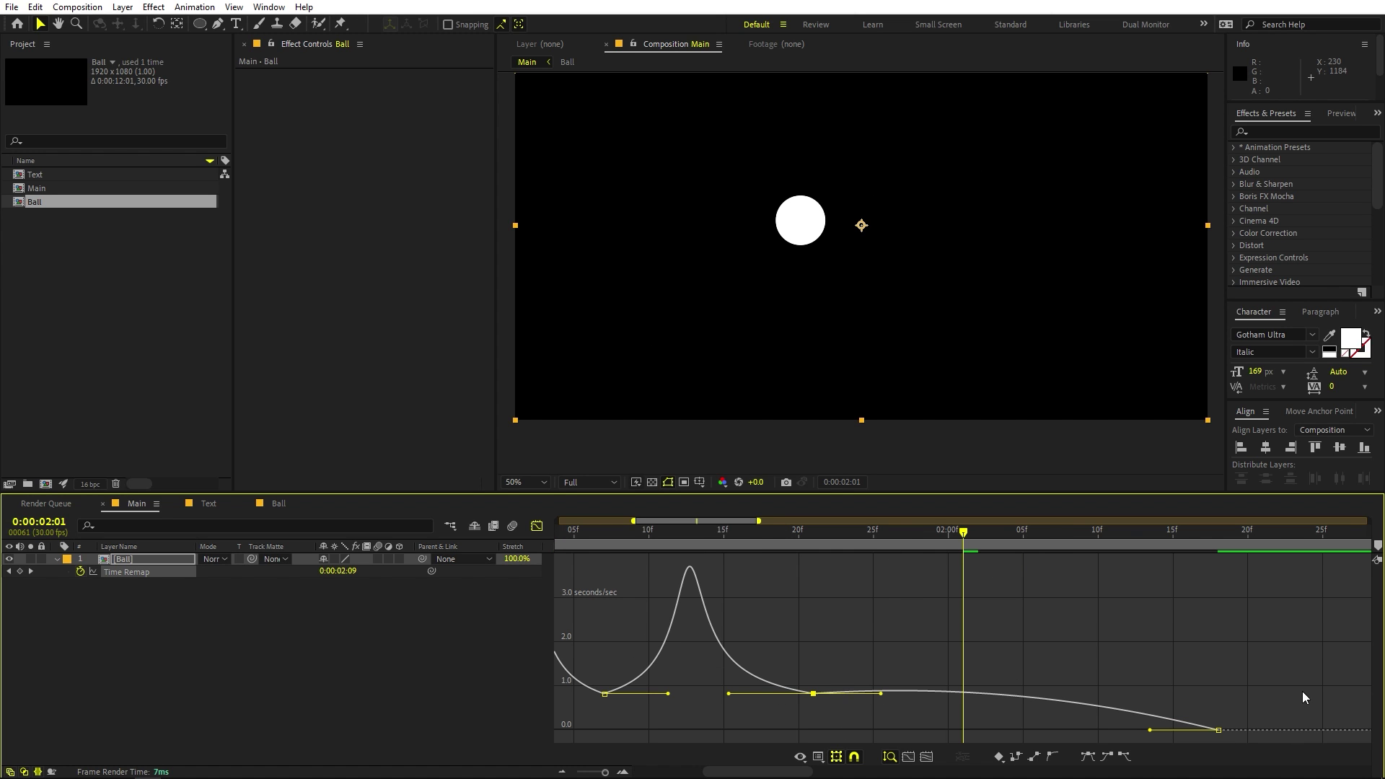
{"action": "left_click", "coordinate": [1122, 738]}
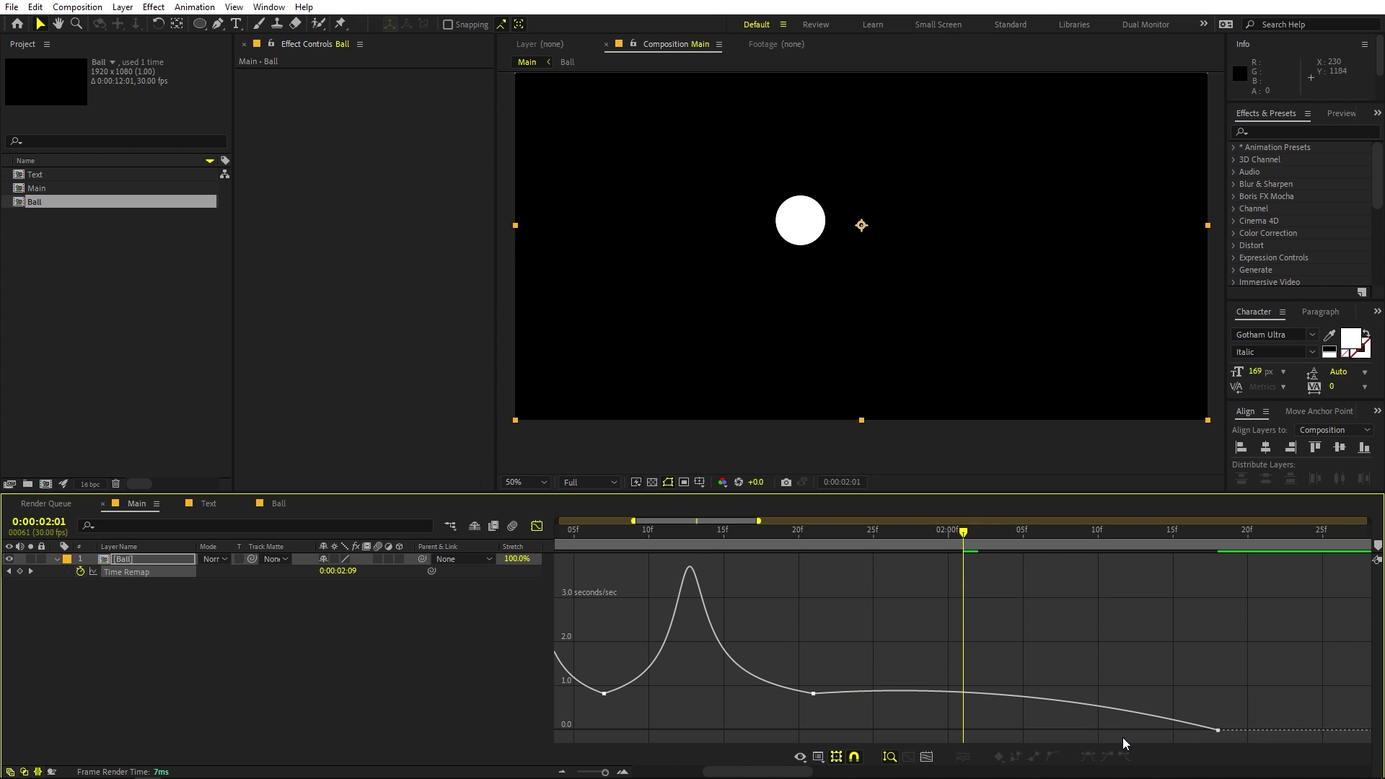
{"action": "left_click_drag", "start_coordinate": [1219, 730], "coordinate": [982, 733]}
{"action": "left_click", "coordinate": [799, 543]}
{"action": "key", "text": "Home"}
{"action": "key", "text": "semicolon"}
{"action": "key", "text": "space"}
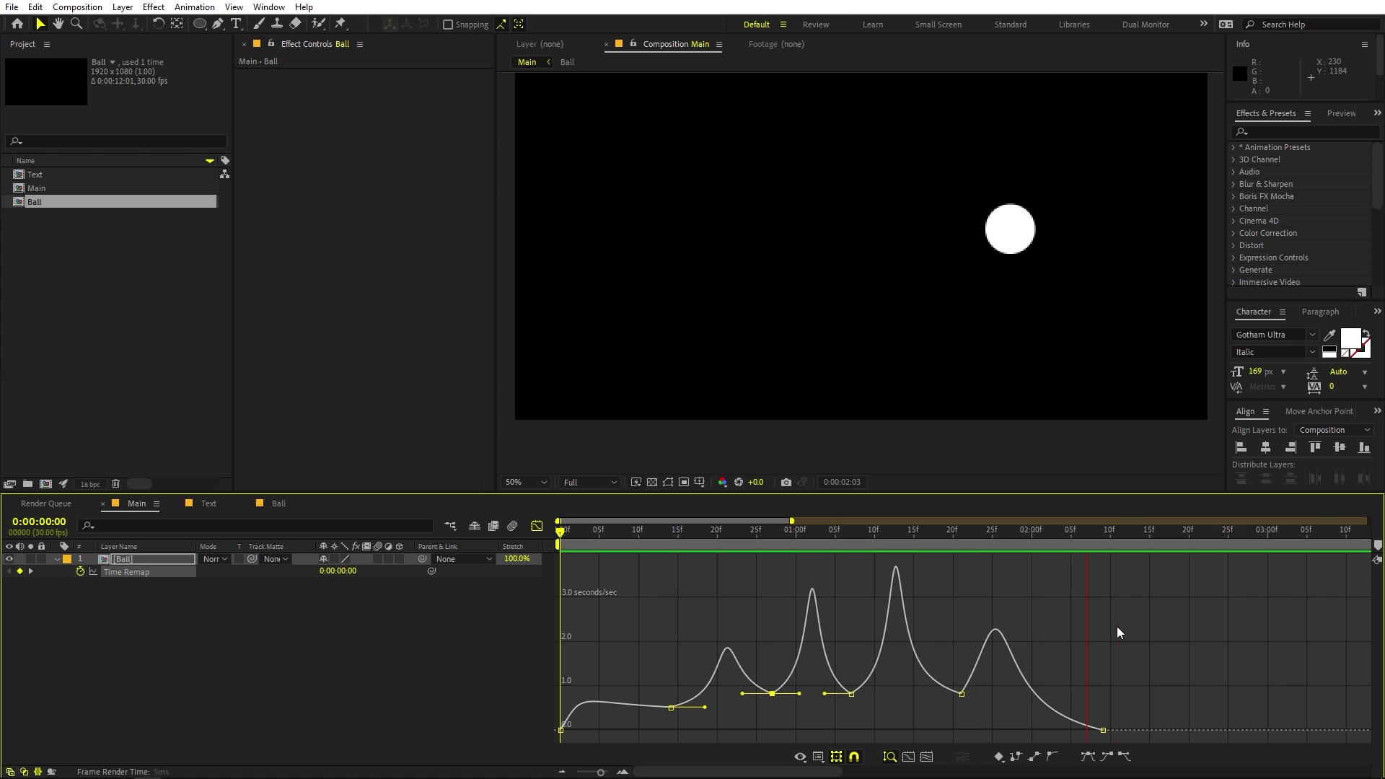
{"action": "left_click", "coordinate": [860, 223]}
{"action": "key", "text": "space"}
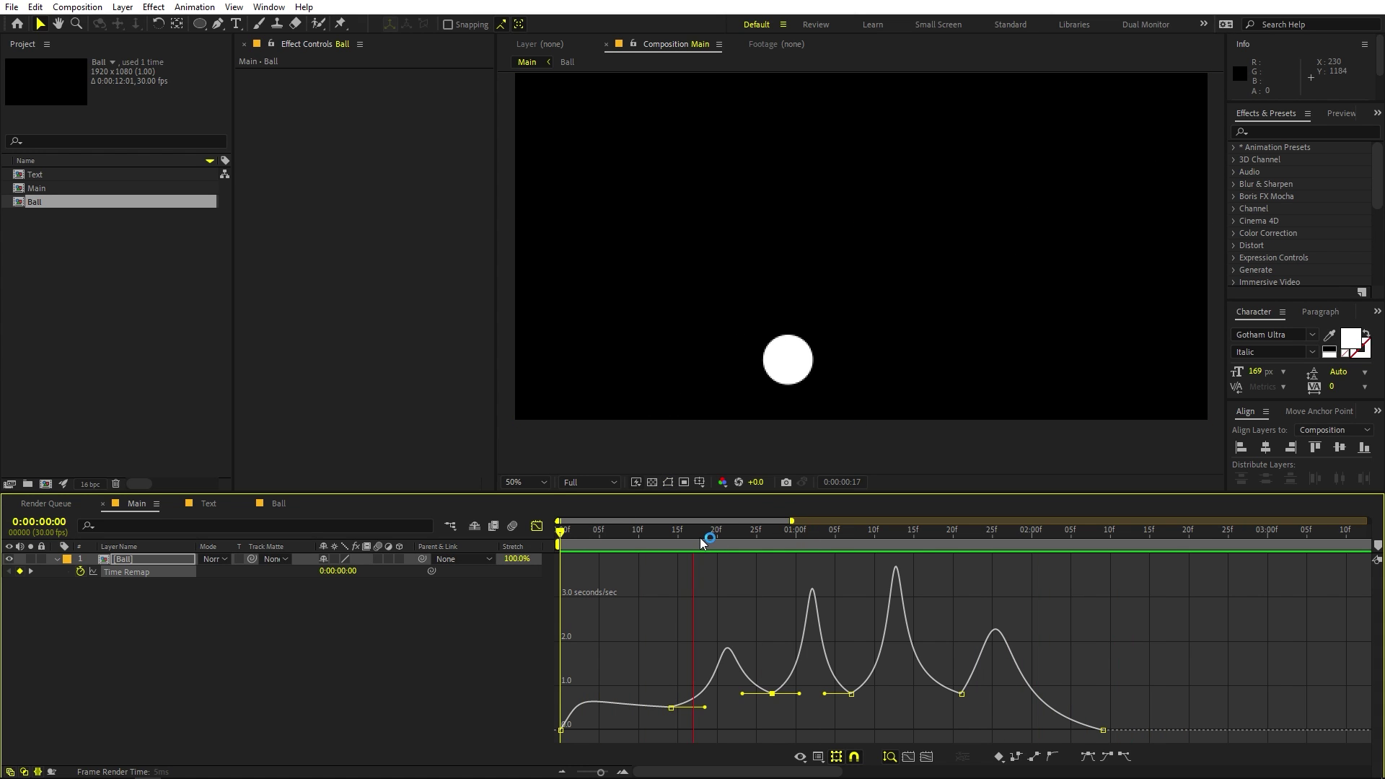
{"action": "key", "text": "space"}
- Stretch the keyframes from 0:00:00:27 onward in time until the last one reaches 0:00:02:18, and preview the motion
{"action": "left_click_drag", "start_coordinate": [810, 548], "coordinate": [741, 550]}
{"action": "left_click_drag", "start_coordinate": [1218, 629], "coordinate": [755, 741]}
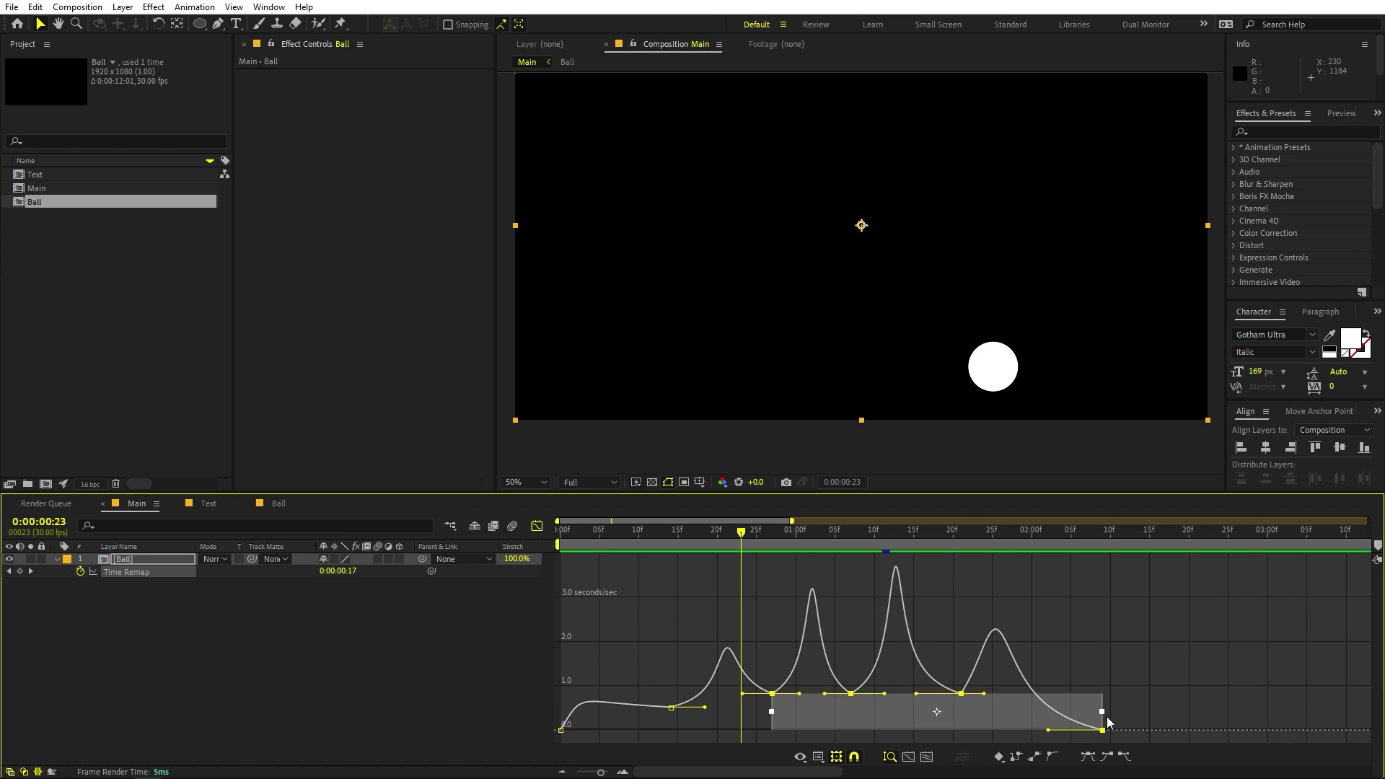
{"action": "left_click_drag", "start_coordinate": [1102, 711], "coordinate": [1173, 714]}
{"action": "left_click", "coordinate": [690, 565]}
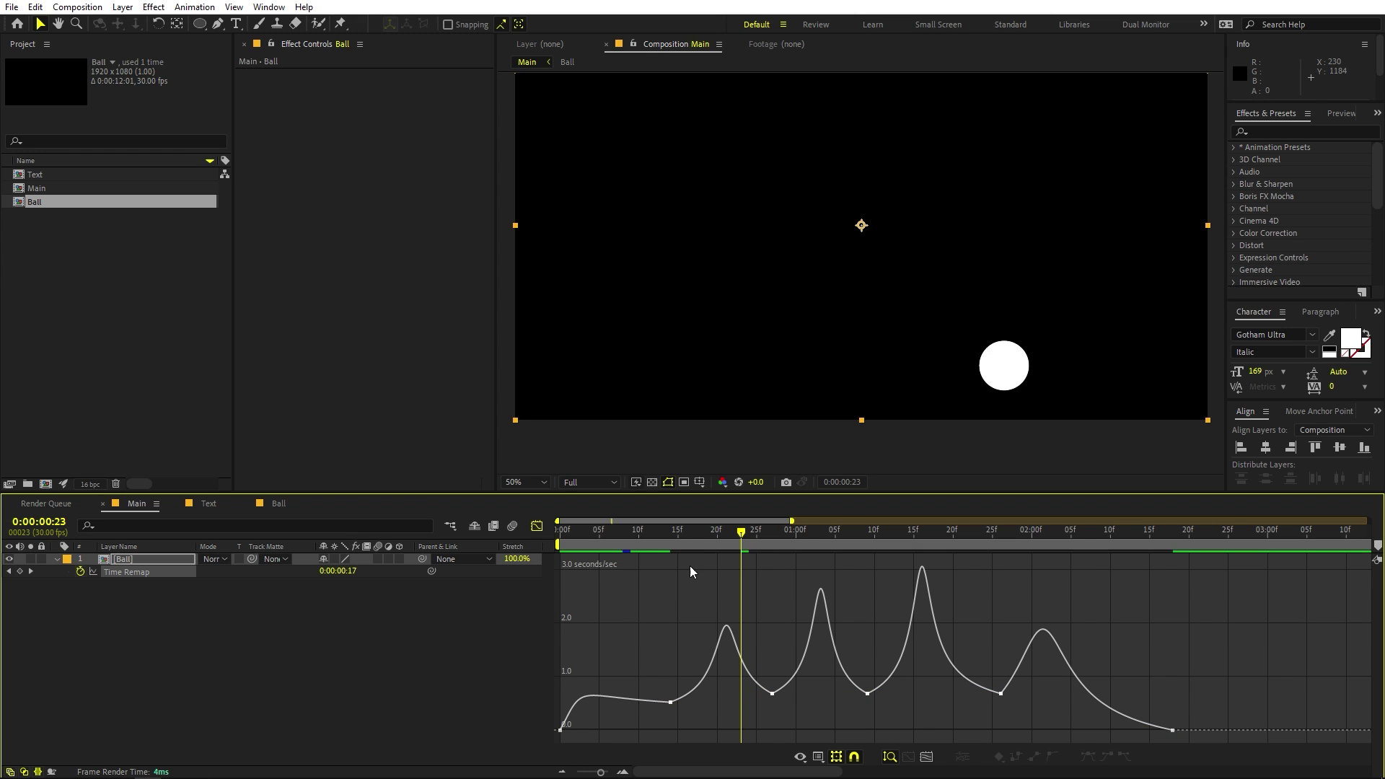
{"action": "left_click_drag", "start_coordinate": [703, 535], "coordinate": [639, 559]}
{"action": "key", "text": "space"}
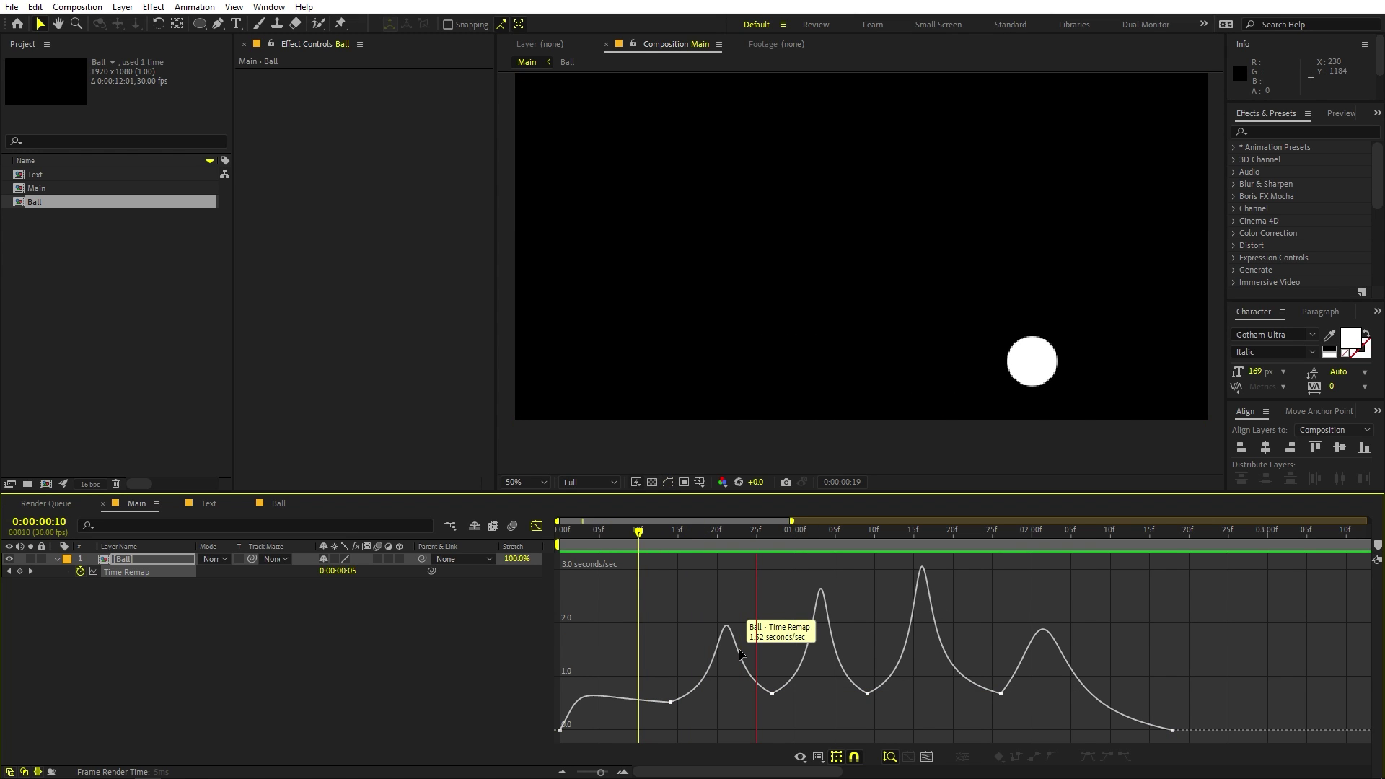
{"action": "key", "text": "space"}
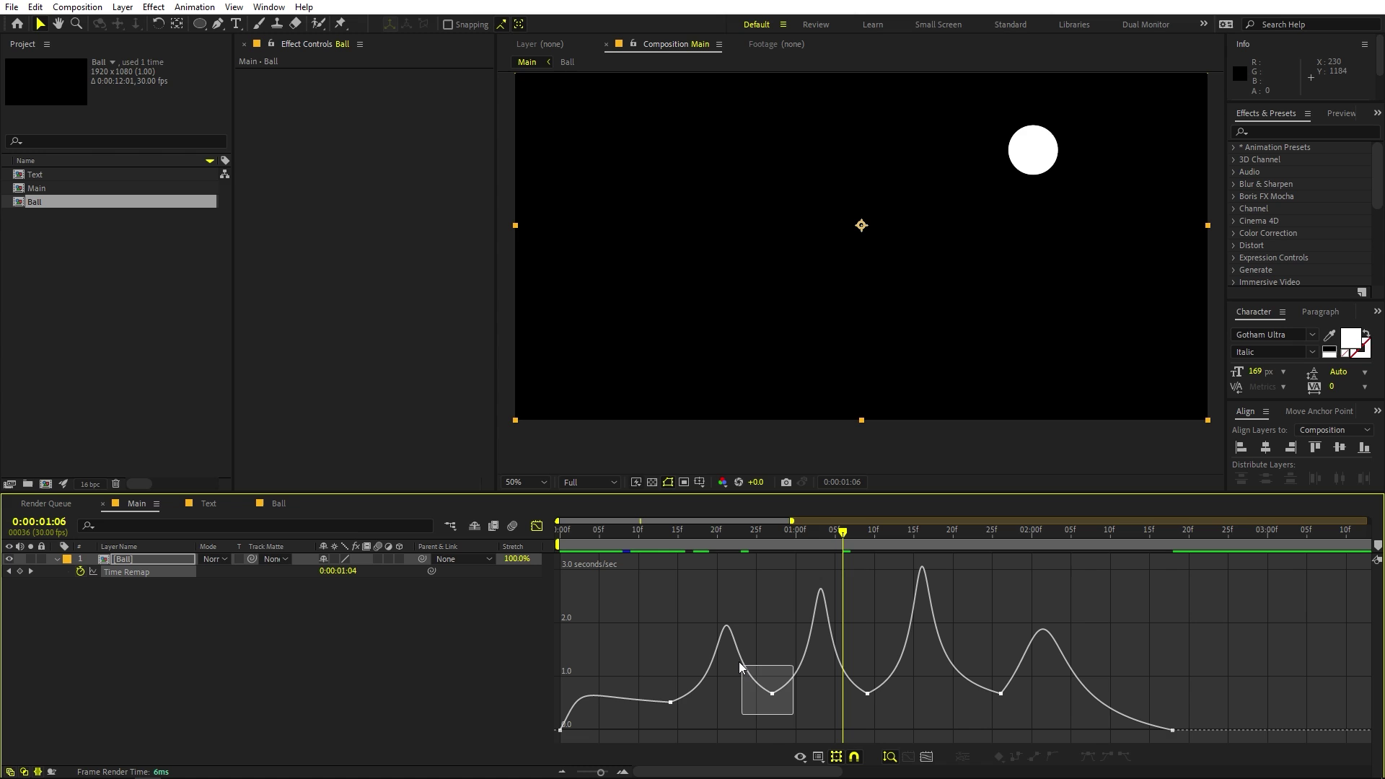
- Raise the keyframe at 0:00:00:27 to about 1 second/sec with adjusted handles, and preview the motion from the start
{"action": "left_click_drag", "start_coordinate": [738, 661], "coordinate": [740, 662]}
{"action": "left_click_drag", "start_coordinate": [808, 539], "coordinate": [772, 558]}
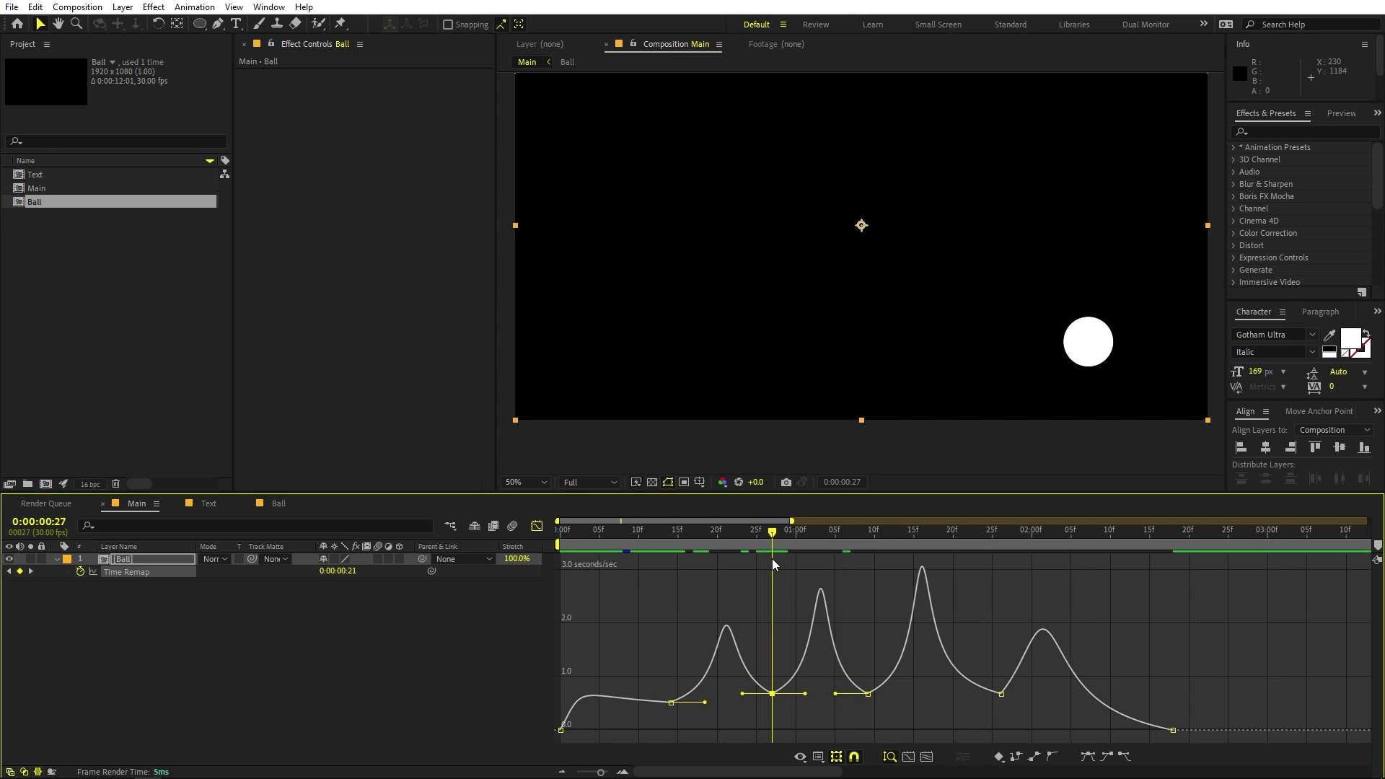
{"action": "scroll", "coordinate": [786, 665], "scroll_direction": "up", "scroll_amount": 5, "text": "alt"}
{"action": "scroll", "coordinate": [777, 671], "scroll_direction": "down", "scroll_amount": 4, "text": "alt"}
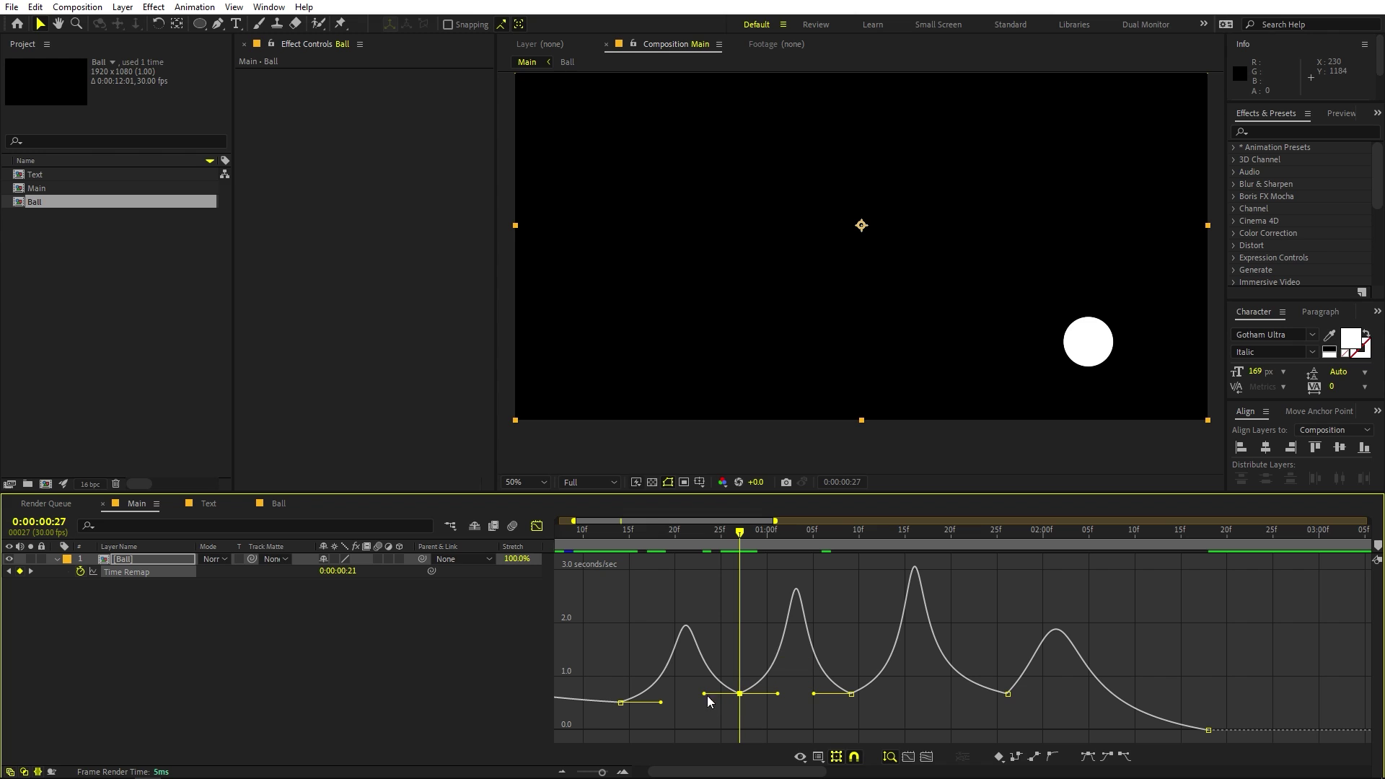
{"action": "left_click_drag", "start_coordinate": [704, 694], "coordinate": [739, 675]}
{"action": "key", "text": "space"}
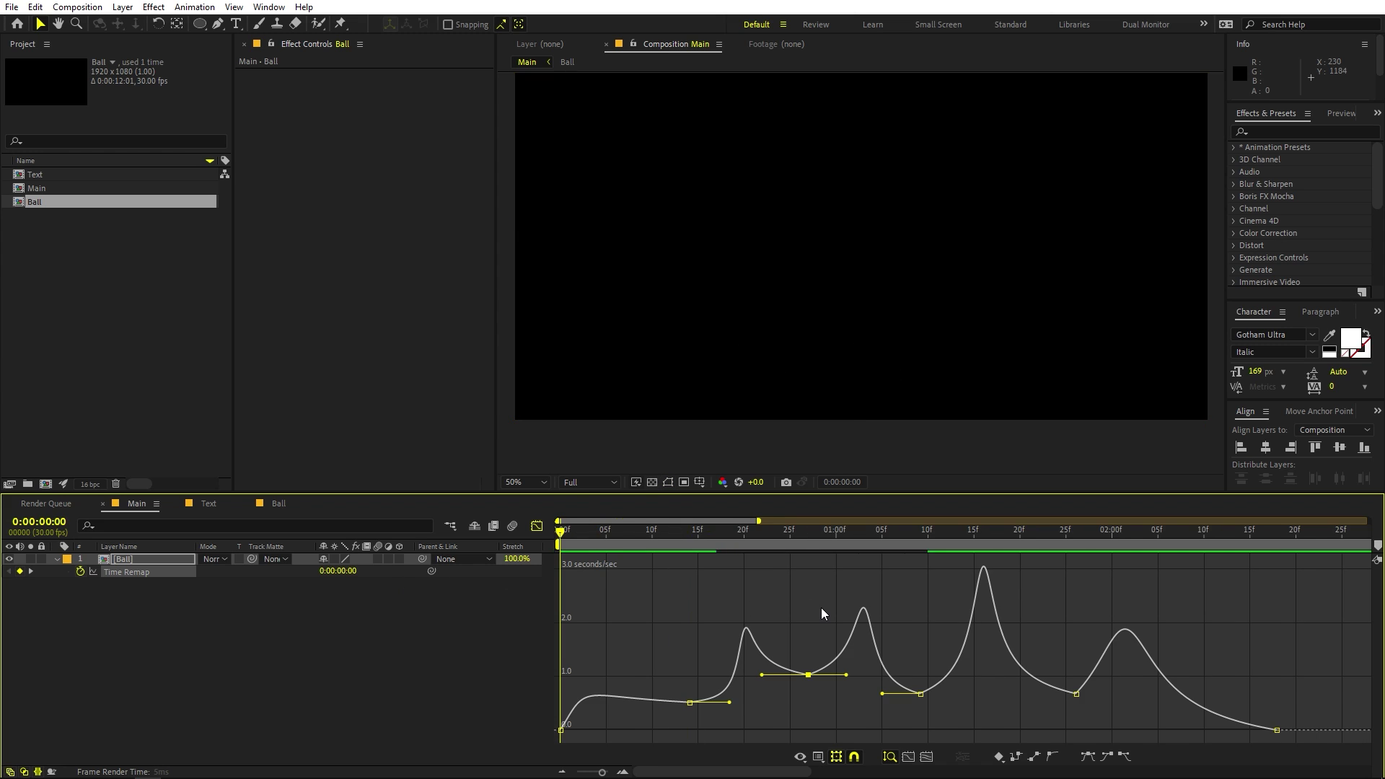
{"action": "key", "text": "space"}
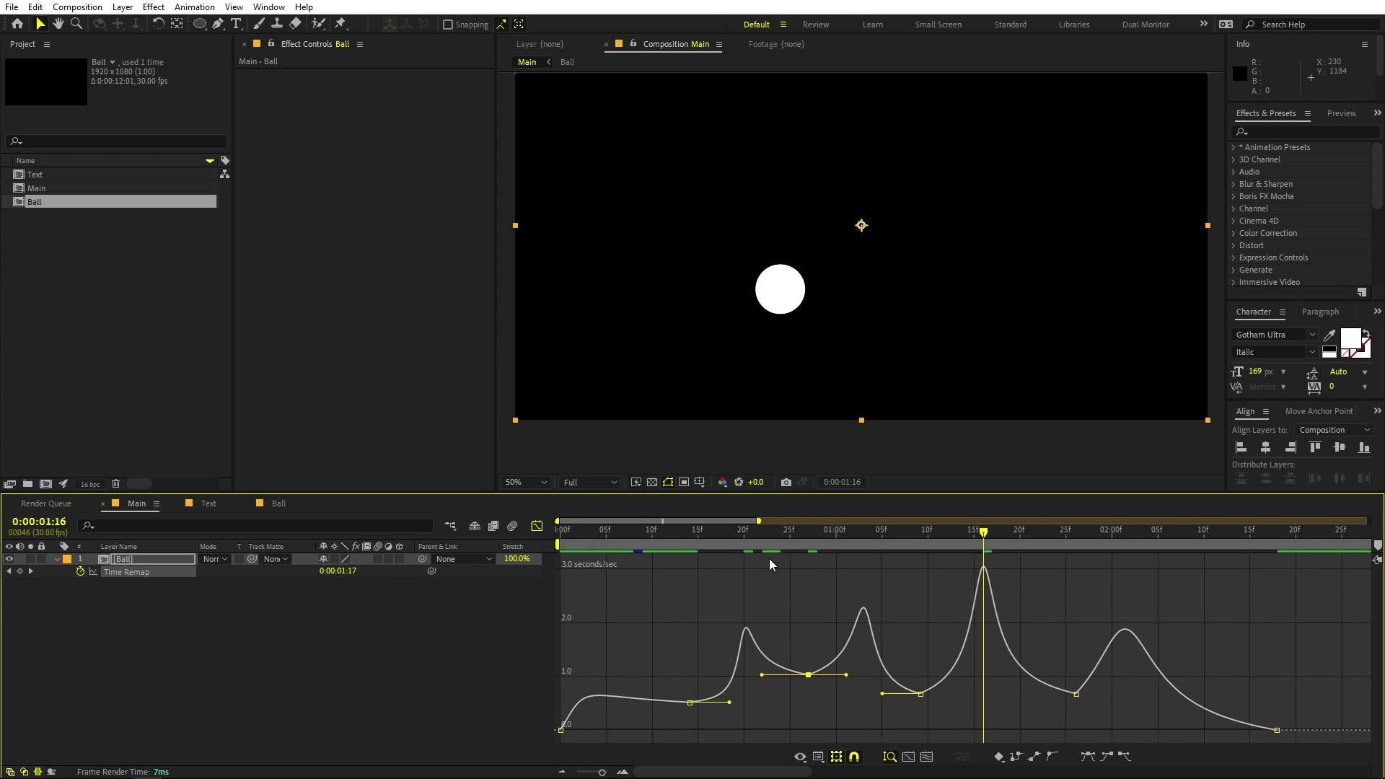
- Raise the Time Remap keyframe at 0:00:01:09 to about 1.4 seconds/sec, and preview the motion before and after the change
{"action": "key", "text": "space"}
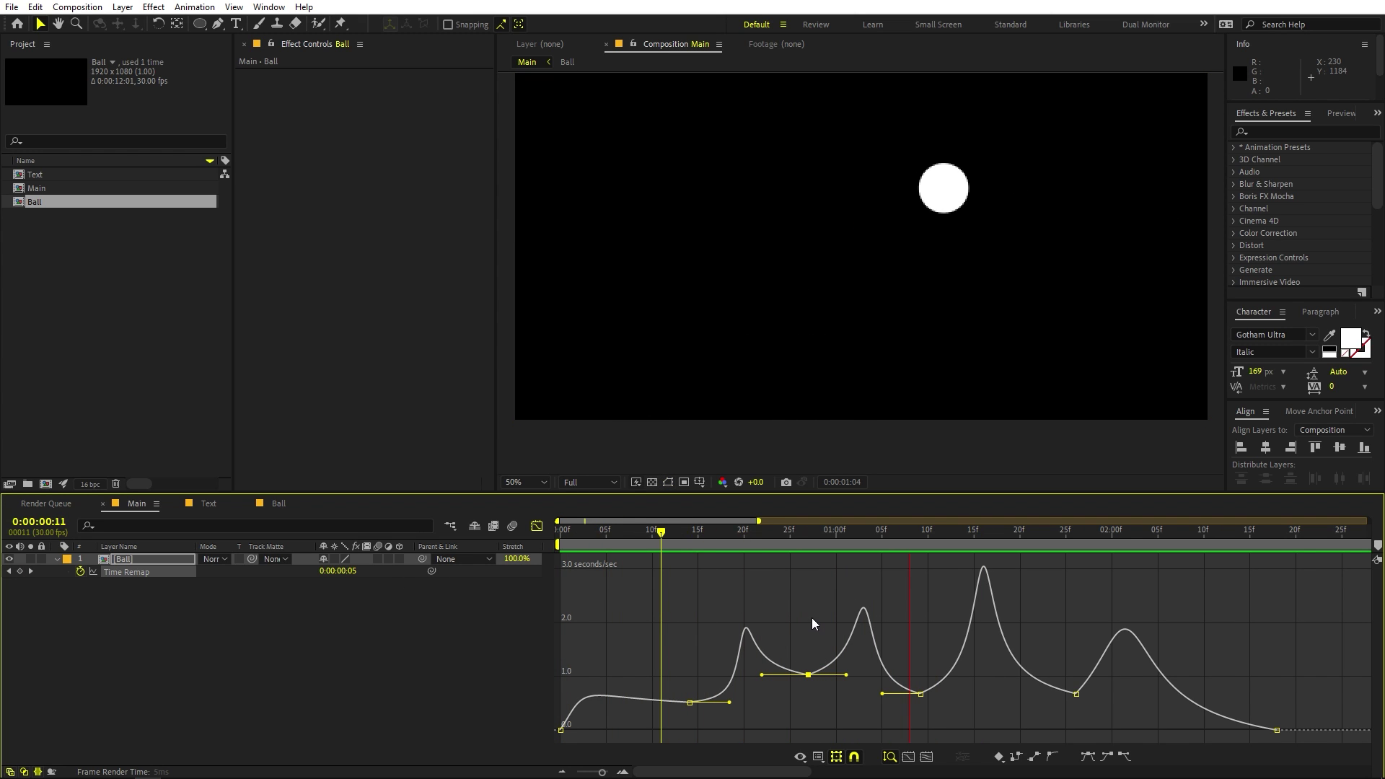
{"action": "key", "text": "space"}
{"action": "left_click", "coordinate": [737, 548]}
{"action": "left_click_drag", "start_coordinate": [737, 548], "coordinate": [807, 551]}
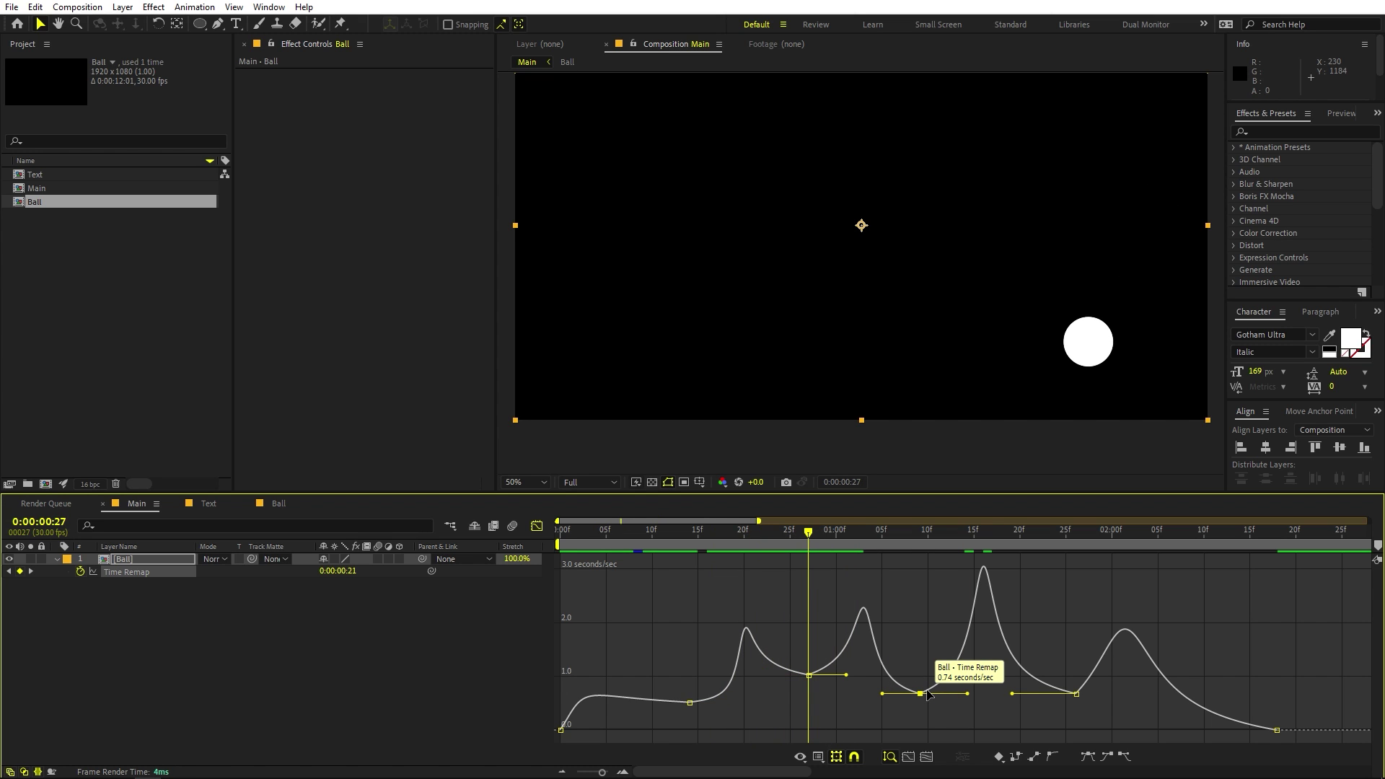
{"action": "left_click_drag", "start_coordinate": [928, 694], "coordinate": [916, 652]}
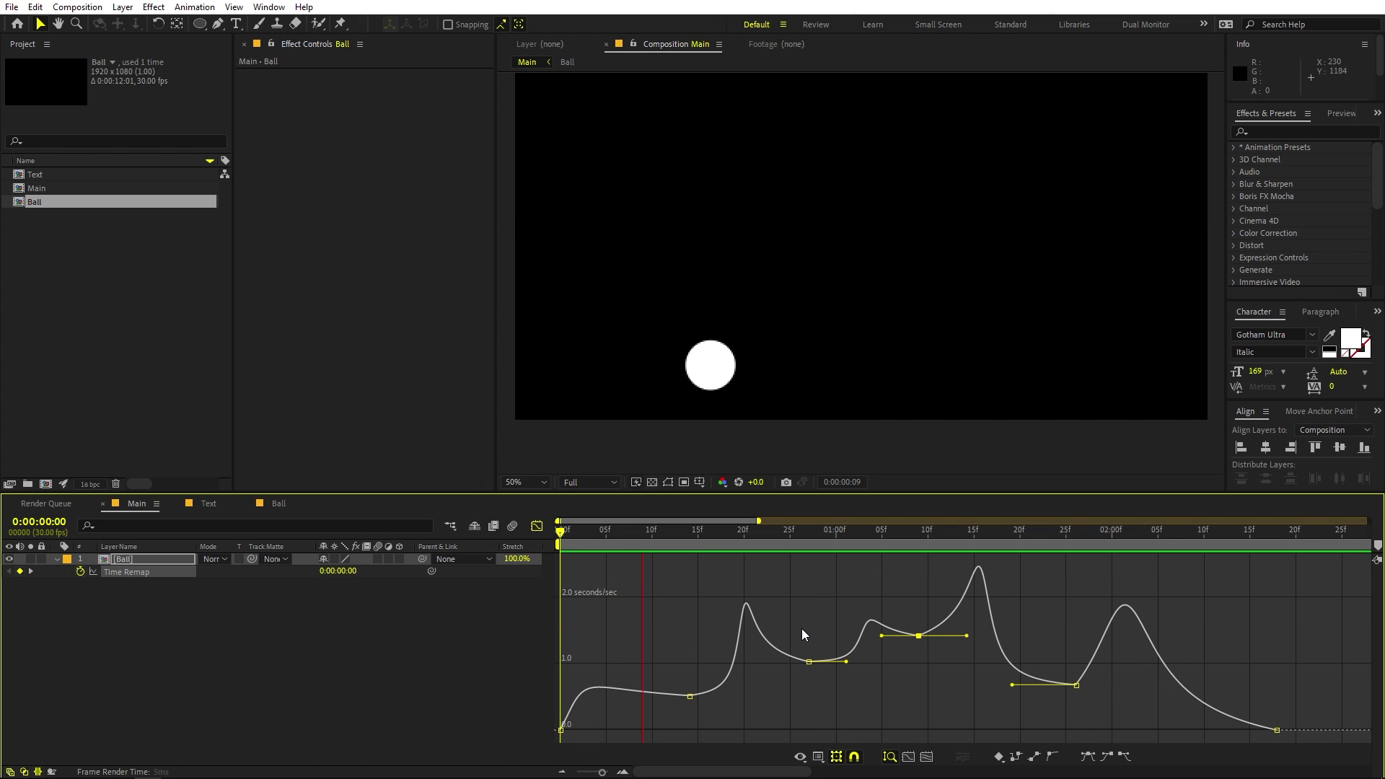
{"action": "left_click", "coordinate": [780, 535]}
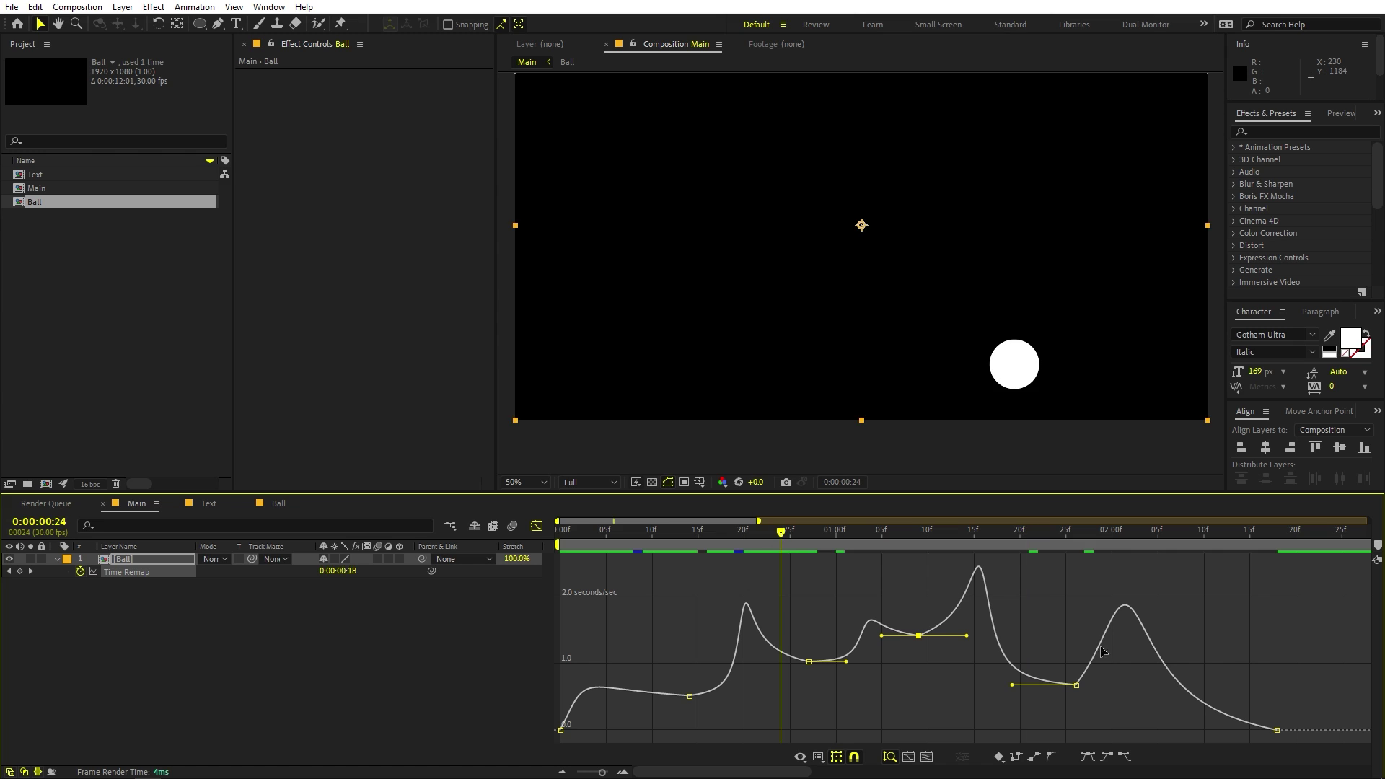
- Move the keyframe at 0:00:01:26 to 0:00:01:29, set those at 0:00:01:09 and 0:00:00:27 to about 1.1 and 0.8 seconds/sec, and preview
{"action": "left_click", "coordinate": [1076, 685]}
{"action": "left_click_drag", "start_coordinate": [1013, 685], "coordinate": [1032, 686]}
{"action": "left_click_drag", "start_coordinate": [1126, 660], "coordinate": [1102, 679]}
{"action": "left_click_drag", "start_coordinate": [938, 596], "coordinate": [925, 650]}
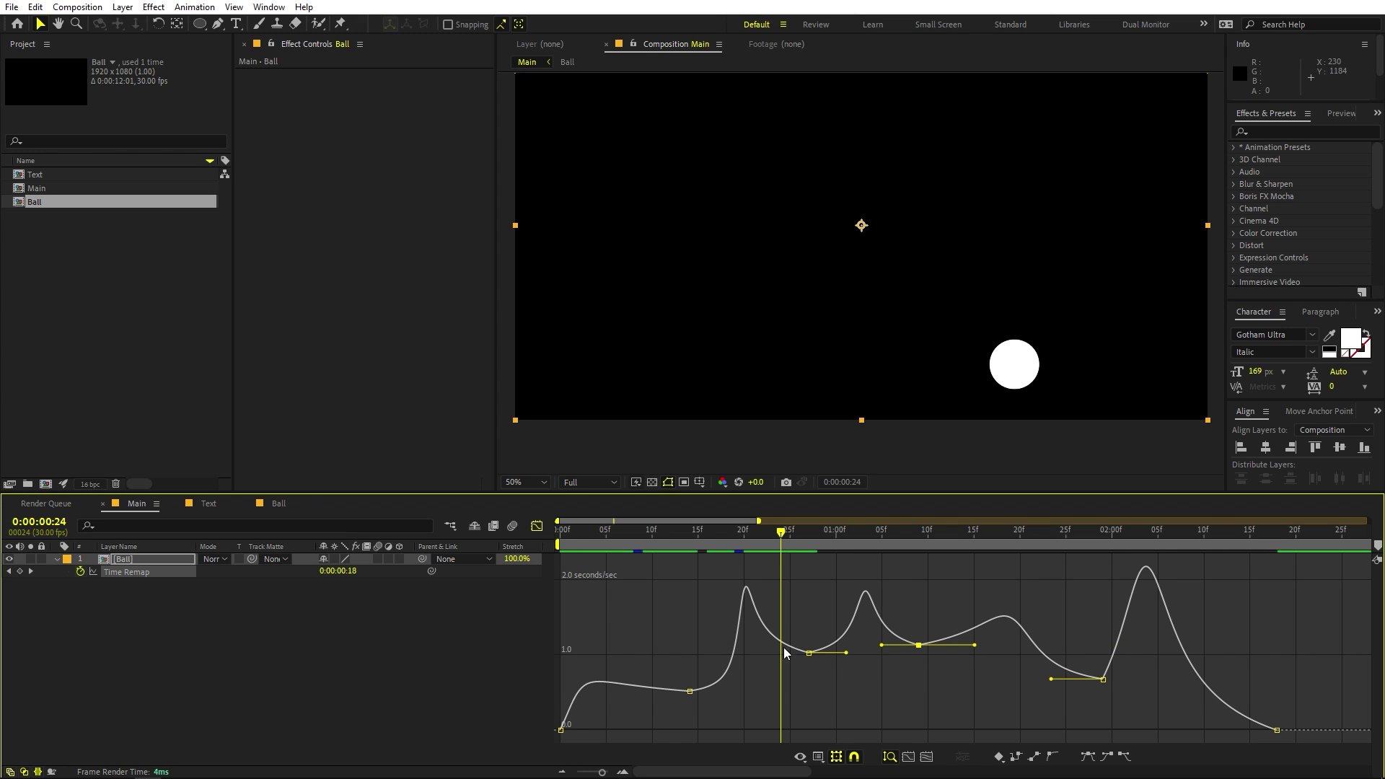
{"action": "left_click_drag", "start_coordinate": [793, 637], "coordinate": [811, 674]}
{"action": "key", "text": "space"}
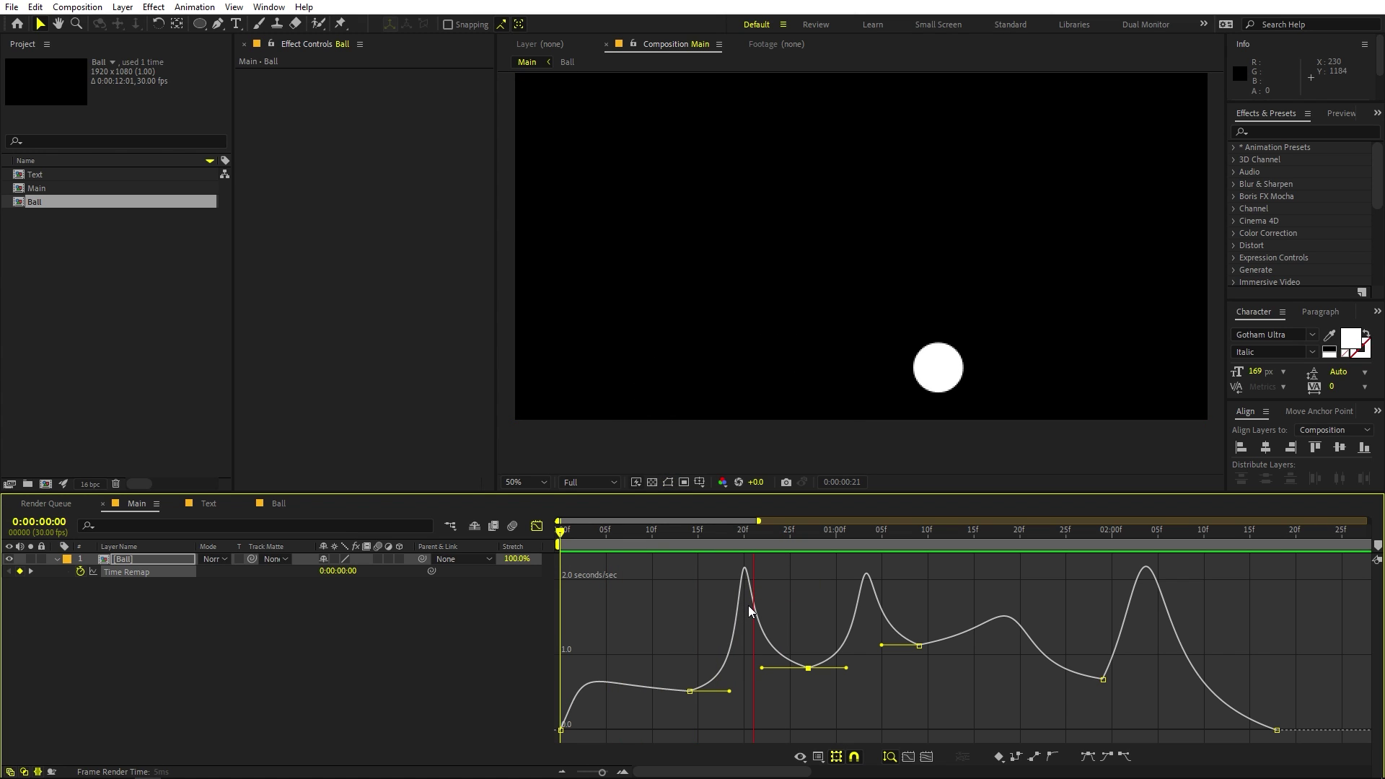
- Move the keyframe at 0:00:01:09 to 0:00:01:11 at about 1.2 seconds/sec
{"action": "key", "text": "space"}
{"action": "left_click_drag", "start_coordinate": [930, 622], "coordinate": [918, 658]}
{"action": "left_click_drag", "start_coordinate": [920, 643], "coordinate": [940, 642]}
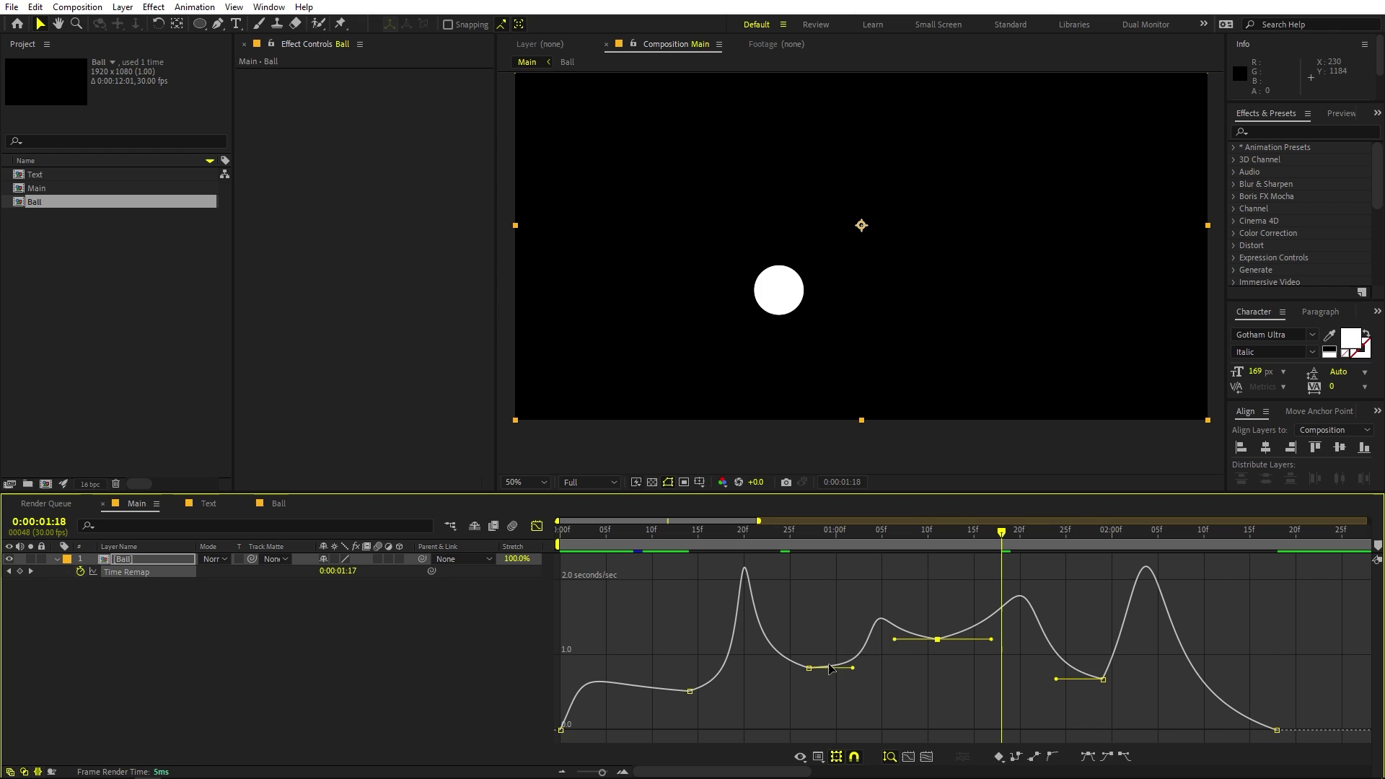
- Shorten the incoming and outgoing handles of the keyframe at 0:00:00:27, and preview the motion
{"action": "left_click", "coordinate": [808, 668]}
{"action": "left_click_drag", "start_coordinate": [851, 671], "coordinate": [774, 667]}
{"action": "left_click", "coordinate": [787, 685]}
{"action": "left_click", "coordinate": [808, 667]}
{"action": "key", "text": "space"}
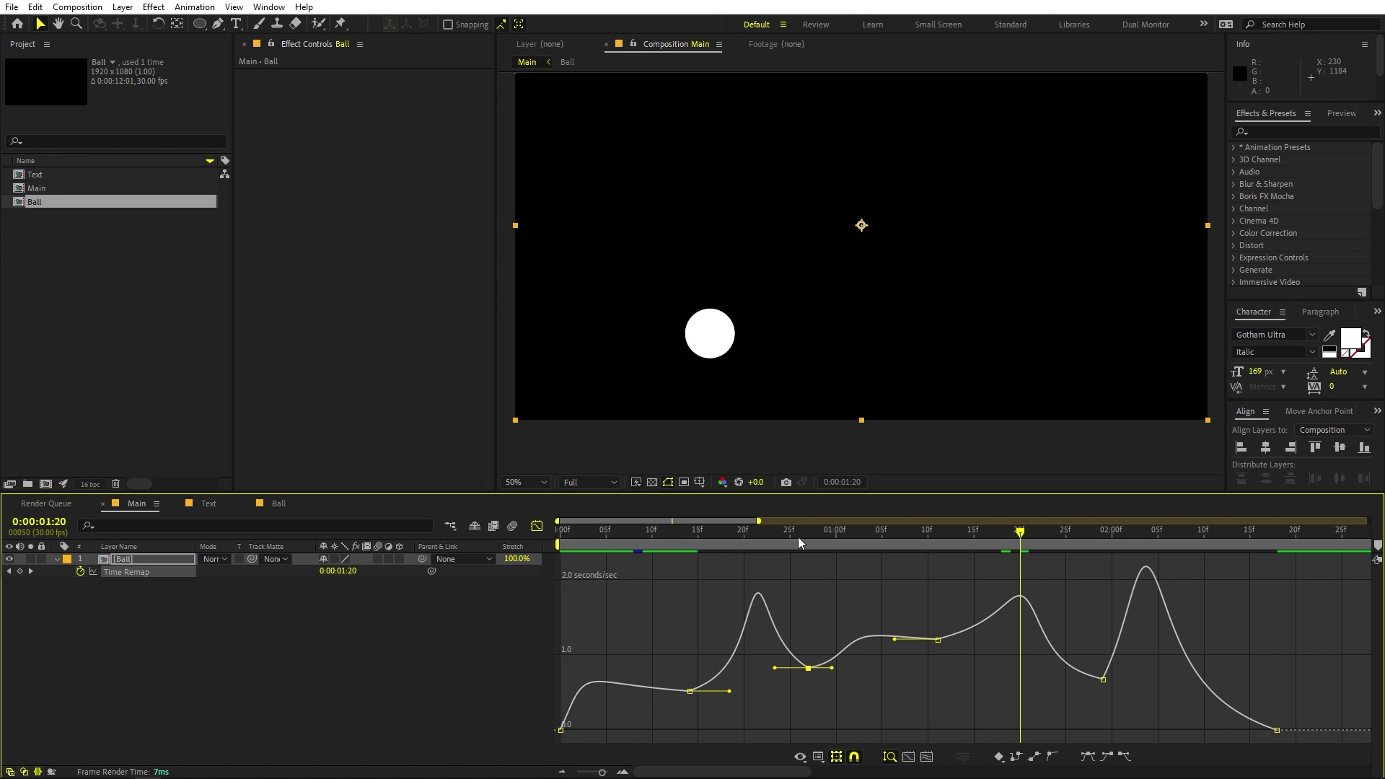
{"action": "mouse_move", "coordinate": [758, 597]}
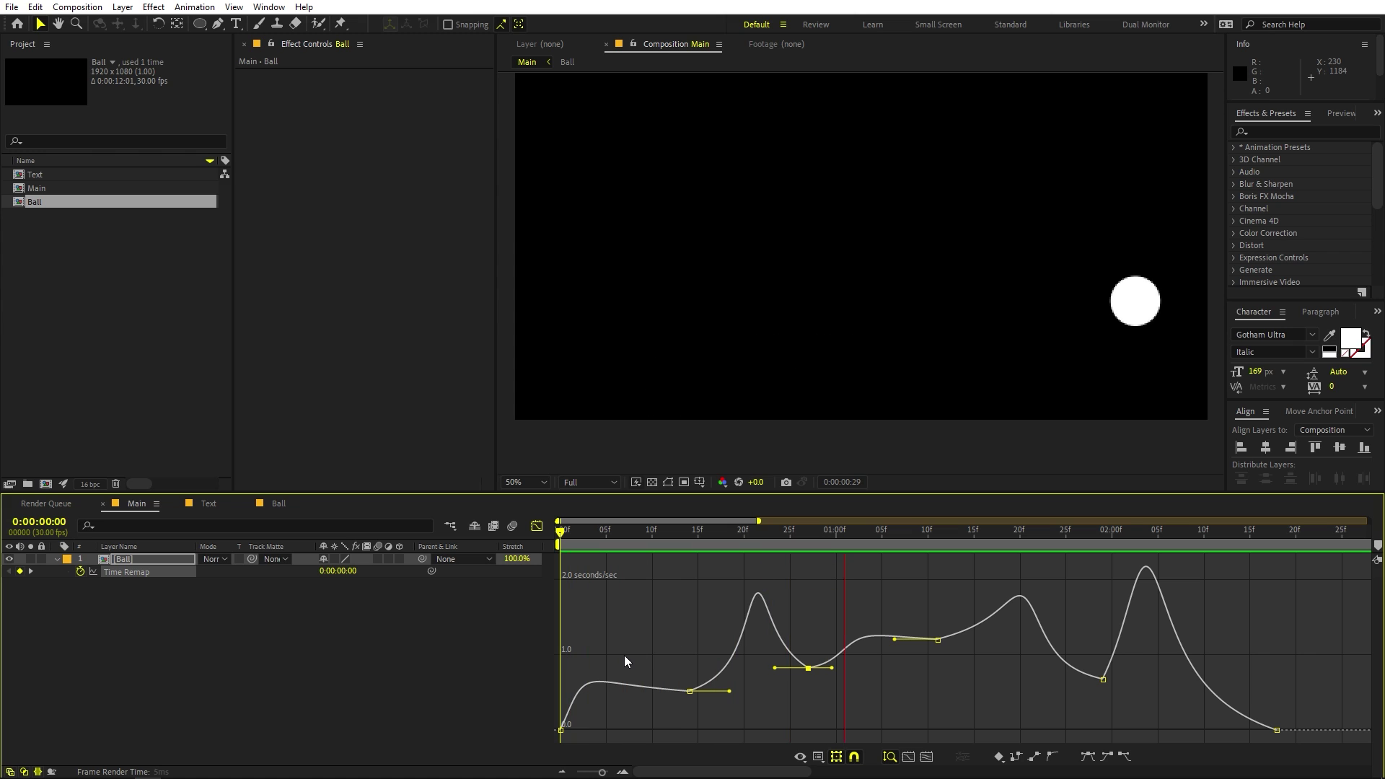
{"action": "key", "text": "space"}
- Lower the keyframe at 0:00:01:11 to about 1 second/sec, shorten its outgoing handle, and preview the motion
{"action": "left_click_drag", "start_coordinate": [851, 541], "coordinate": [936, 552]}
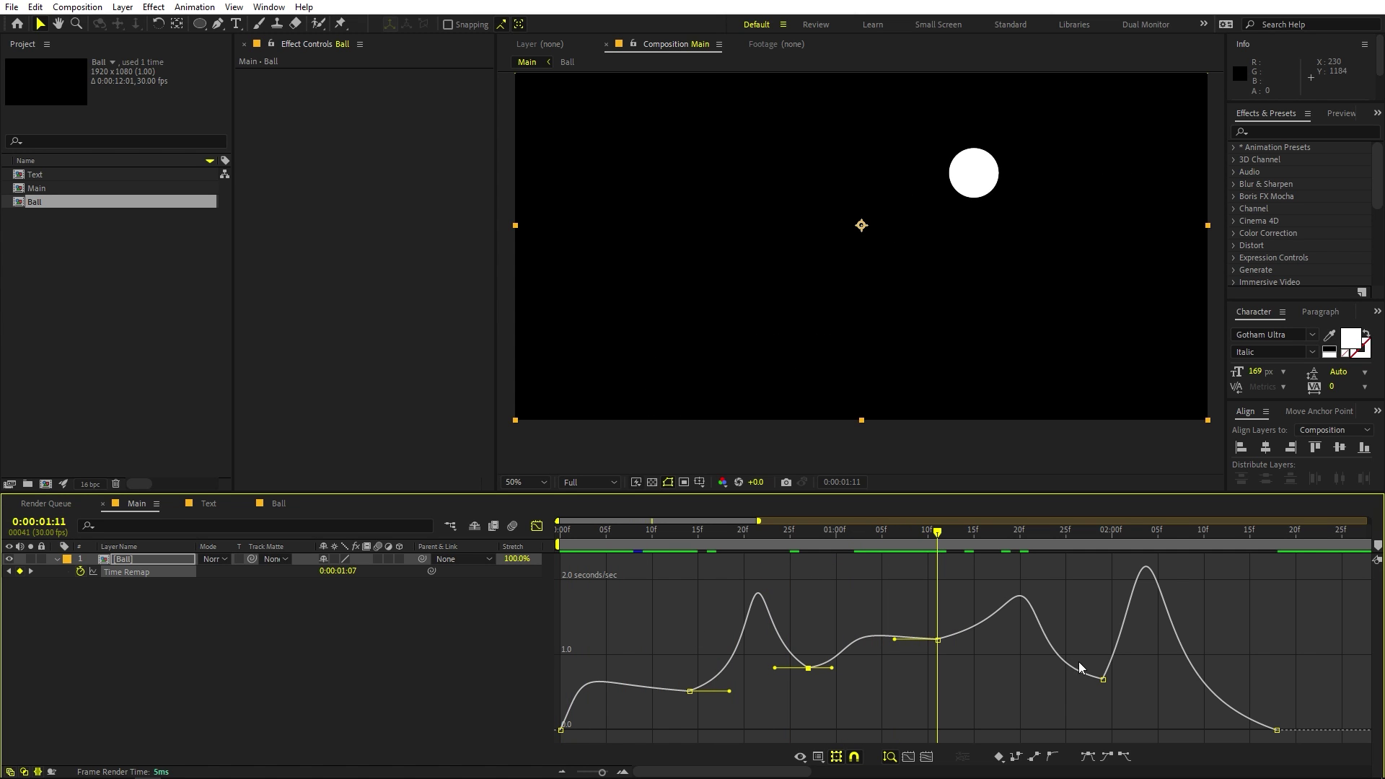
{"action": "left_click_drag", "start_coordinate": [1144, 681], "coordinate": [1064, 656]}
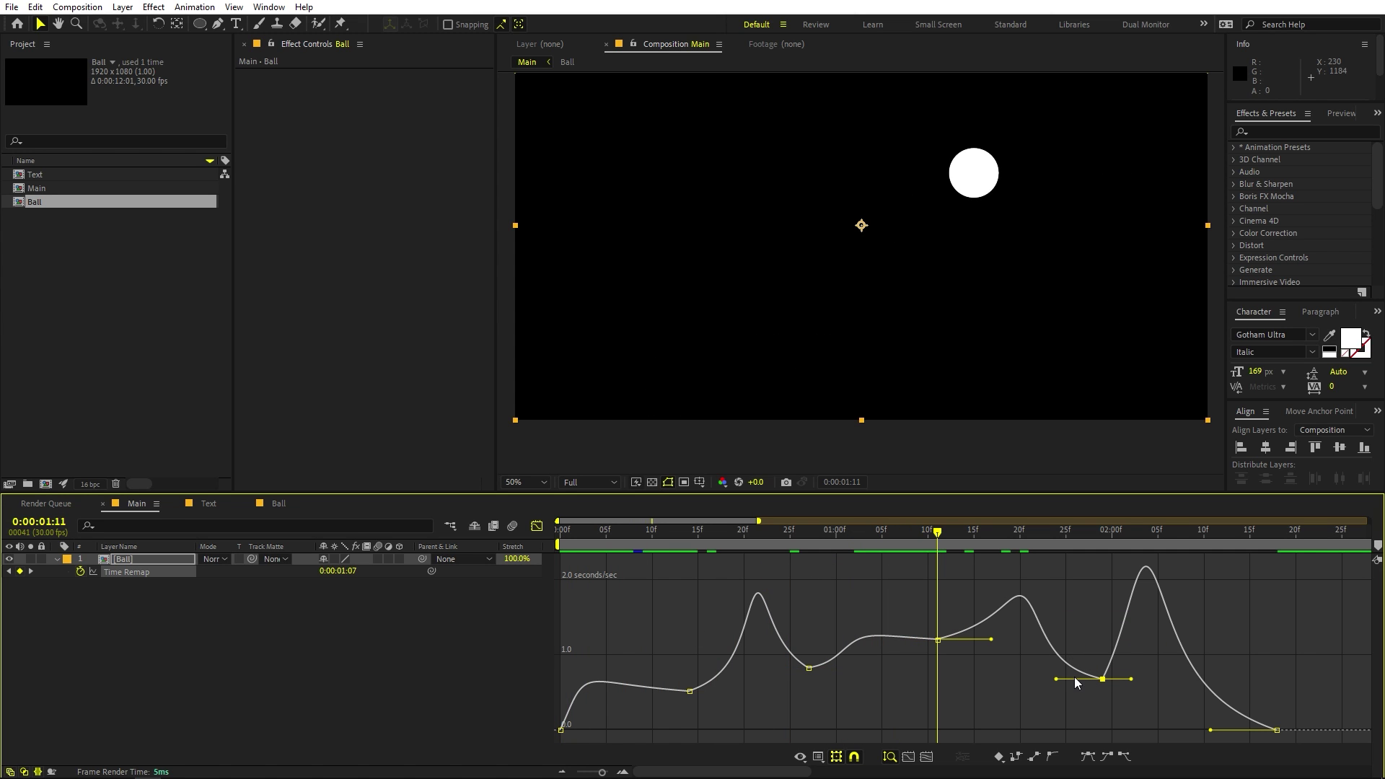
{"action": "left_click", "coordinate": [937, 639]}
{"action": "left_click_drag", "start_coordinate": [989, 639], "coordinate": [900, 660]}
{"action": "key", "text": "space"}
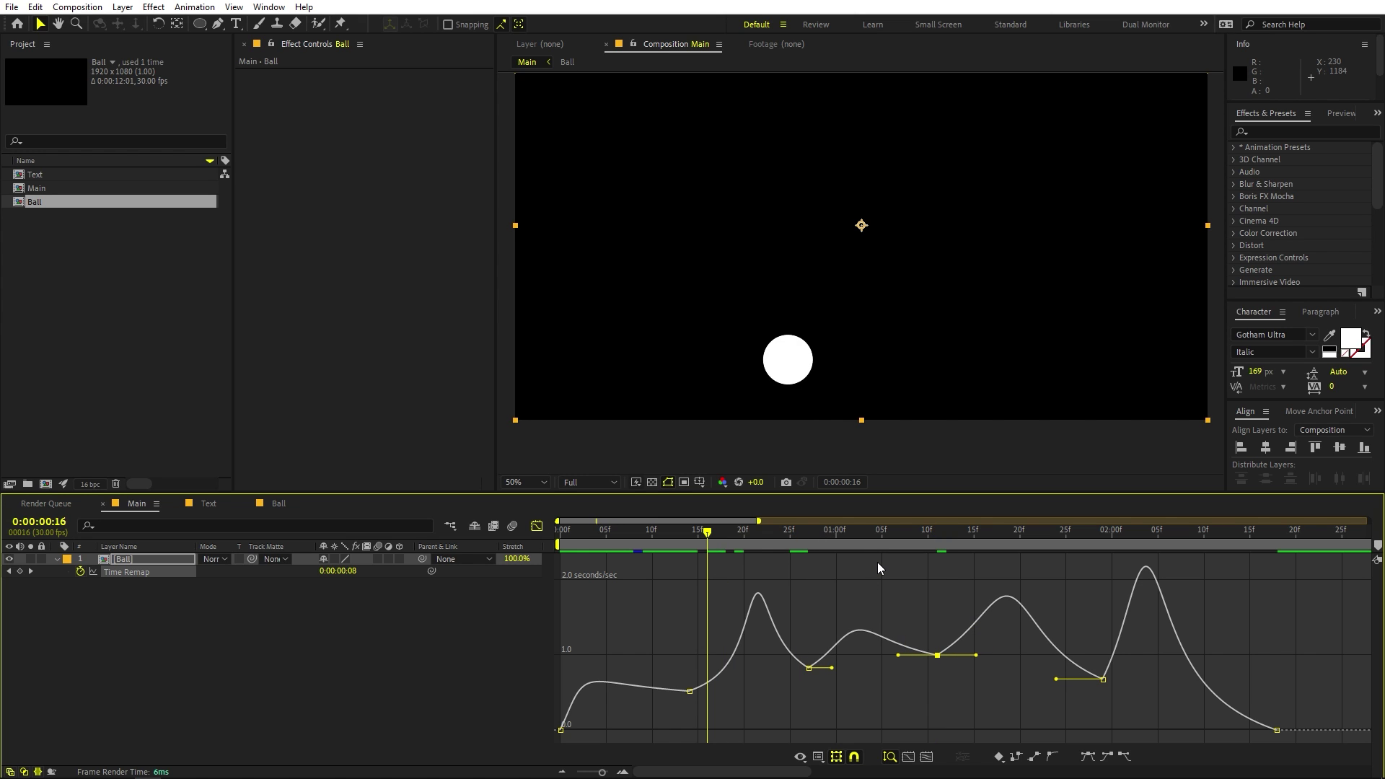
{"action": "key", "text": "space"}
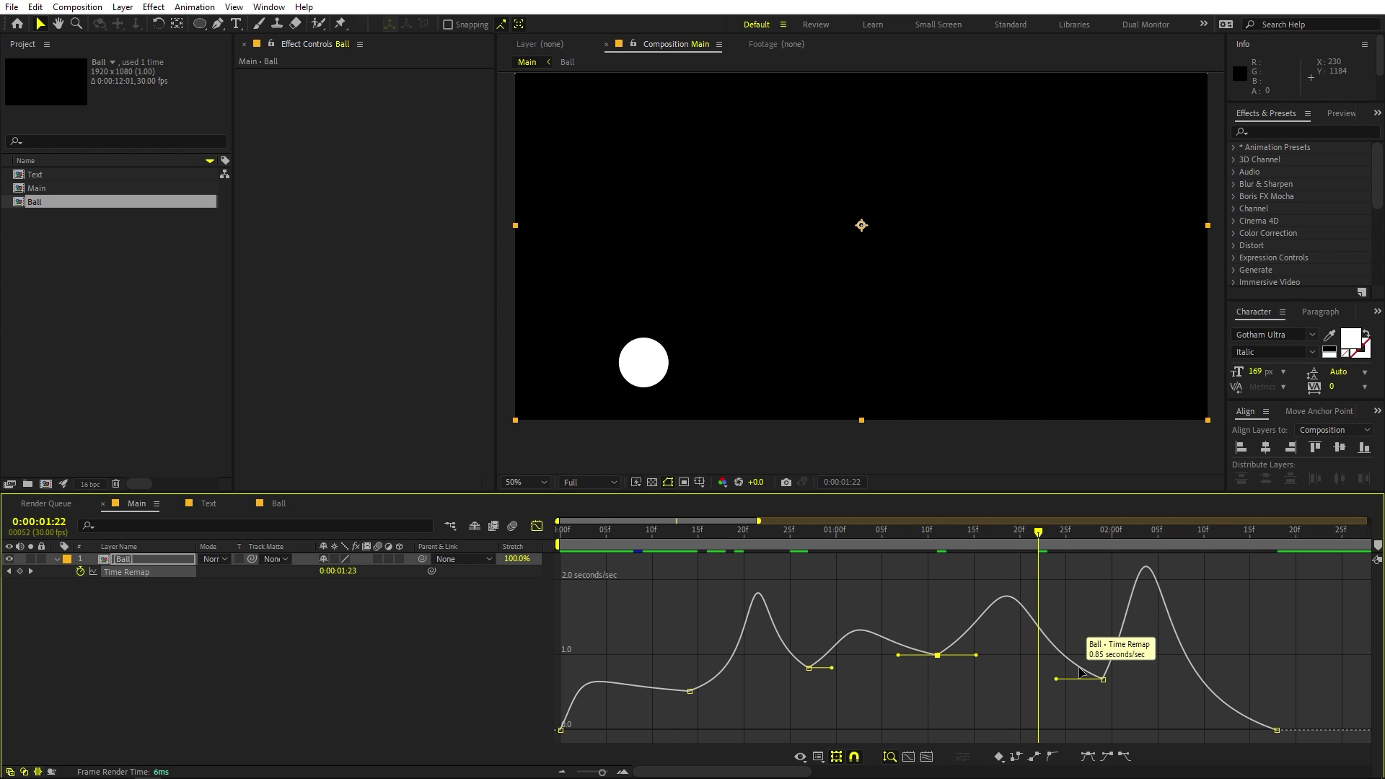
- Move the keyframe at 0:00:01:29 to 0:00:01:25, and preview the motion from 0:00:01:02
{"action": "left_click_drag", "start_coordinate": [1090, 642], "coordinate": [1191, 720]}
{"action": "mouse_move", "coordinate": [1057, 679]}
{"action": "left_mouse_down"}
{"action": "mouse_move", "coordinate": [1040, 680]}
{"action": "mouse_move", "coordinate": [1082, 685]}
{"action": "mouse_move", "coordinate": [1067, 681]}
{"action": "left_mouse_up"}
{"action": "left_click_drag", "start_coordinate": [927, 539], "coordinate": [854, 539]}
{"action": "key", "text": "space"}
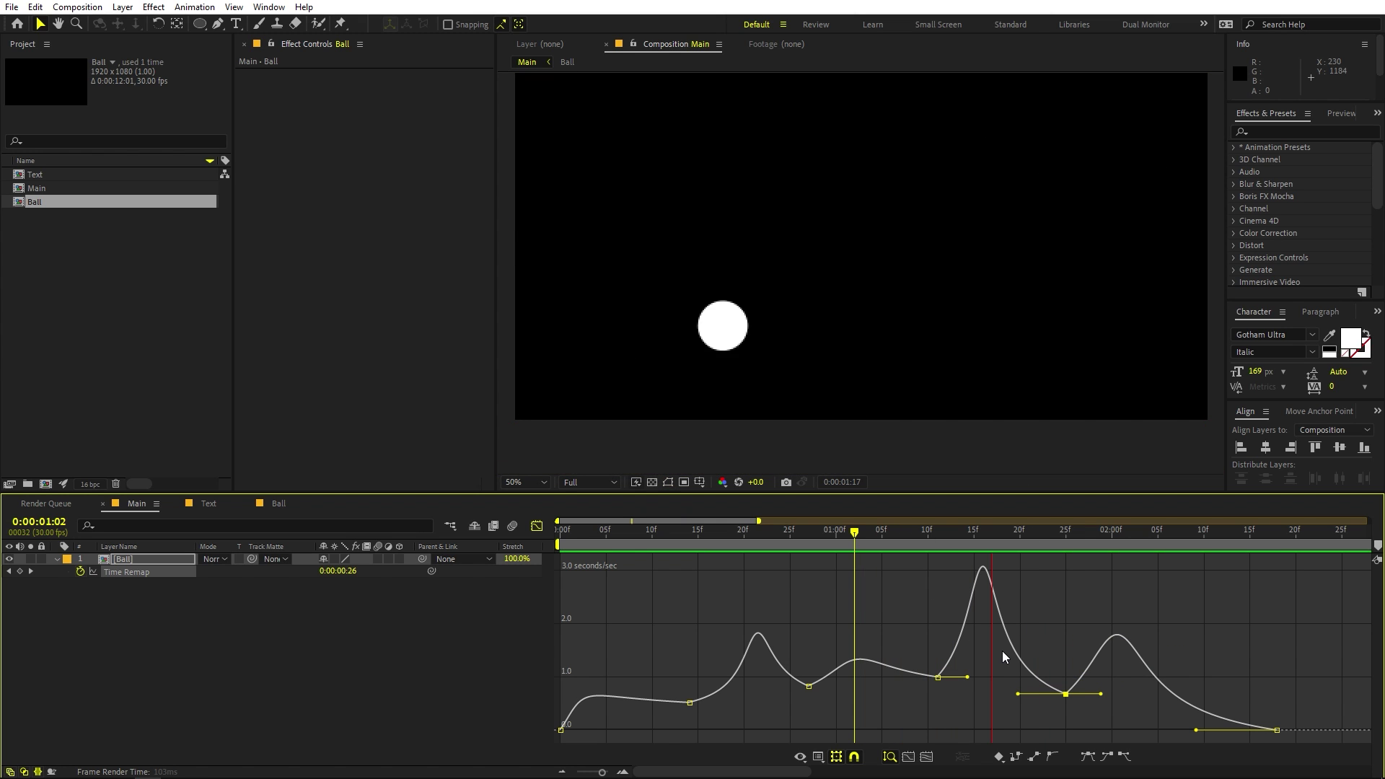
{"action": "key", "text": "space"}
- Lengthen the outgoing handle of the keyframe at 0:00:01:11, move the keyframe at 0:00:01:25 to 0:00:01:26, and preview the motion
{"action": "left_click", "coordinate": [938, 676]}
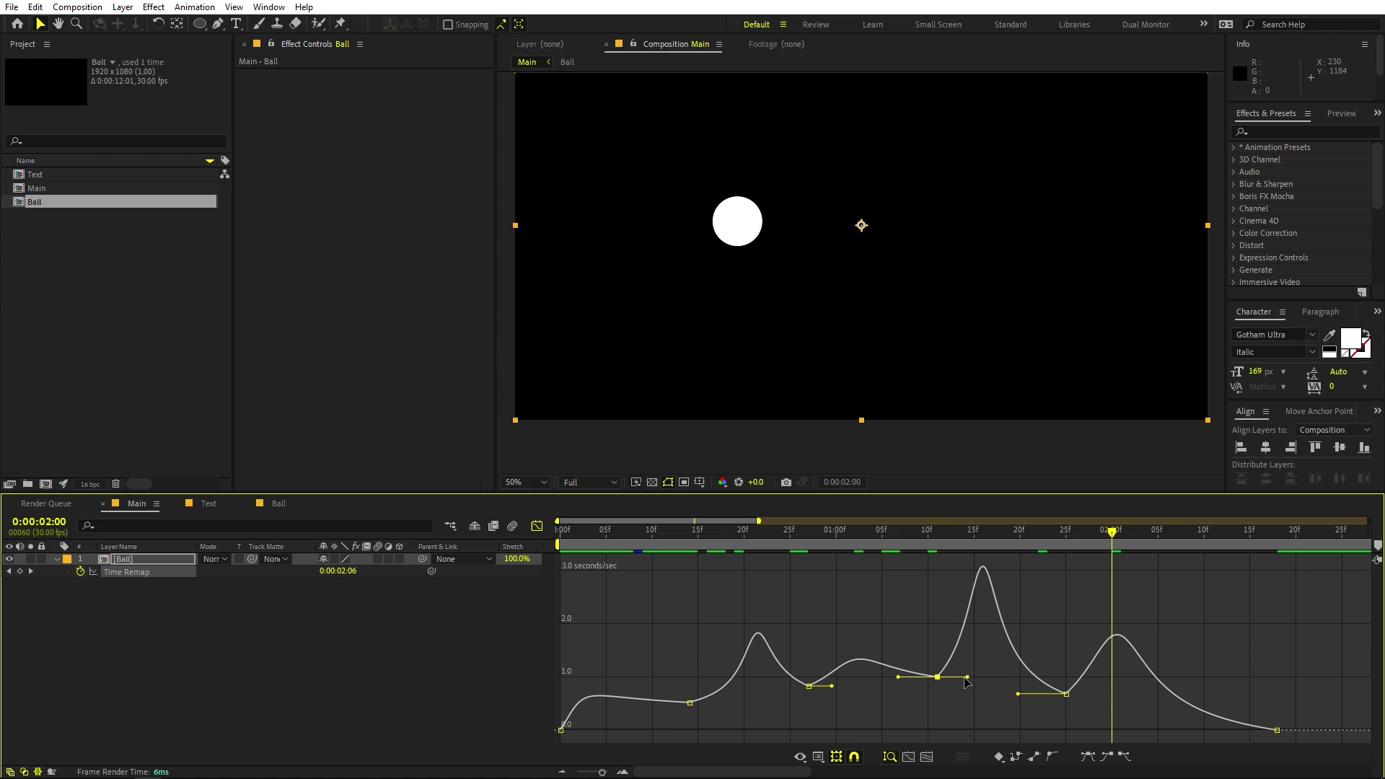
{"action": "left_click_drag", "start_coordinate": [968, 677], "coordinate": [975, 677]}
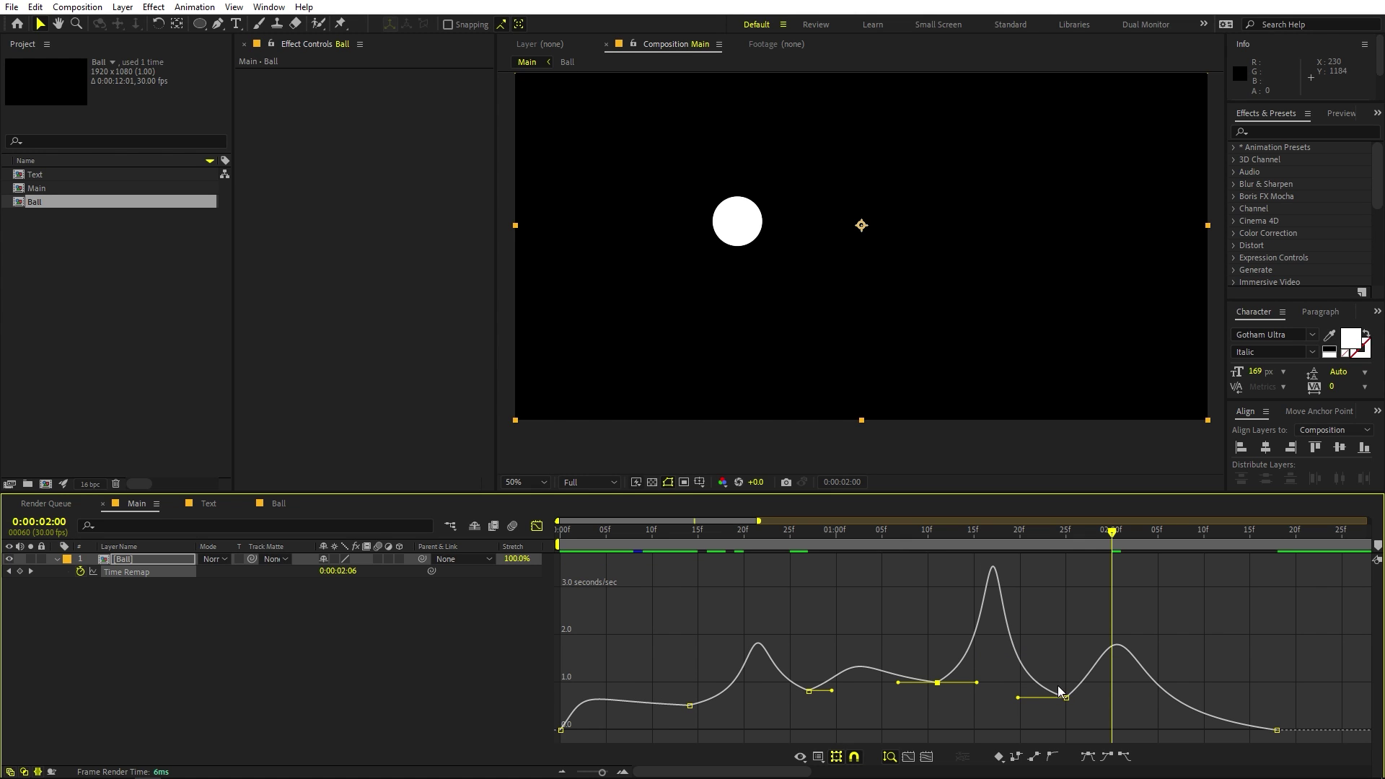
{"action": "left_click", "coordinate": [1066, 698]}
{"action": "left_click", "coordinate": [1074, 699]}
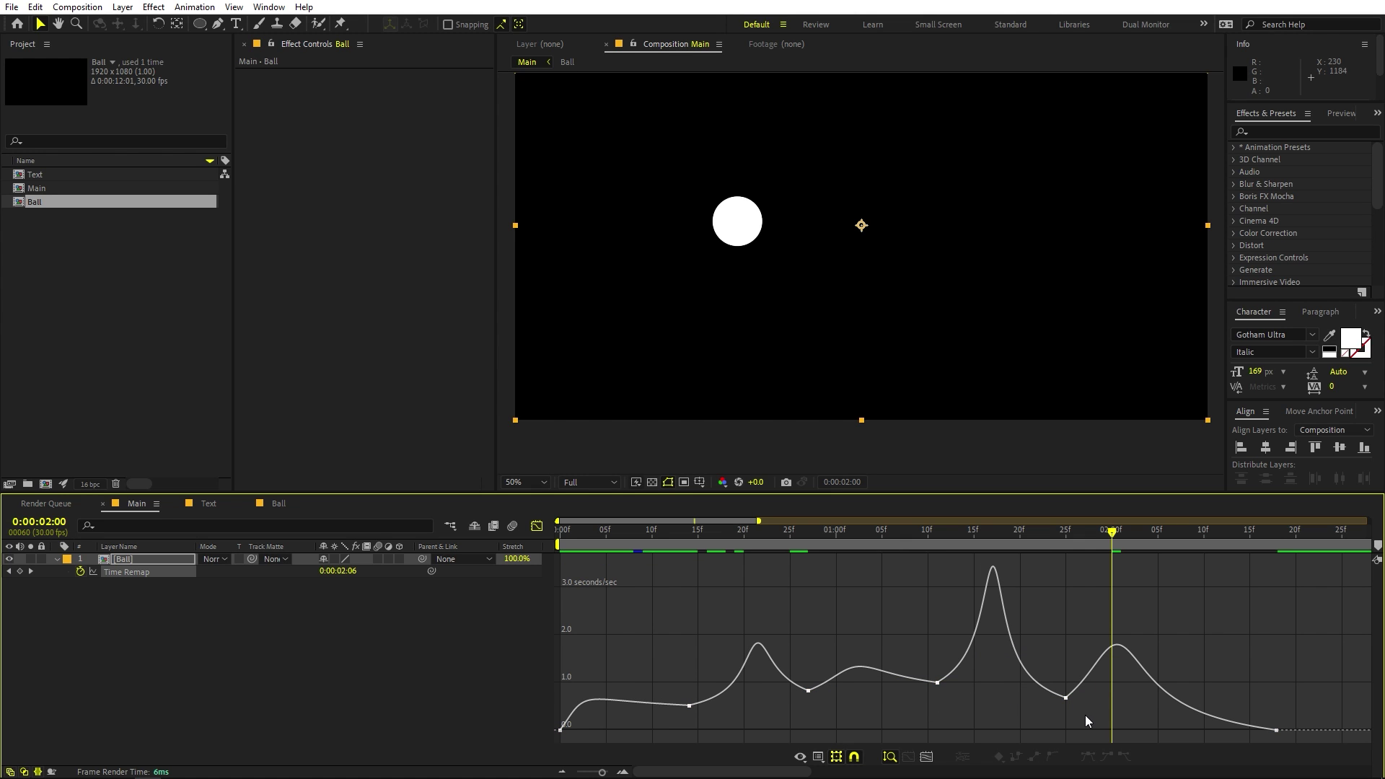
{"action": "mouse_move", "coordinate": [1088, 716]}
{"action": "left_mouse_down"}
{"action": "mouse_move", "coordinate": [1025, 669]}
{"action": "mouse_move", "coordinate": [1074, 694]}
{"action": "left_mouse_up"}
{"action": "mouse_move", "coordinate": [1067, 698]}
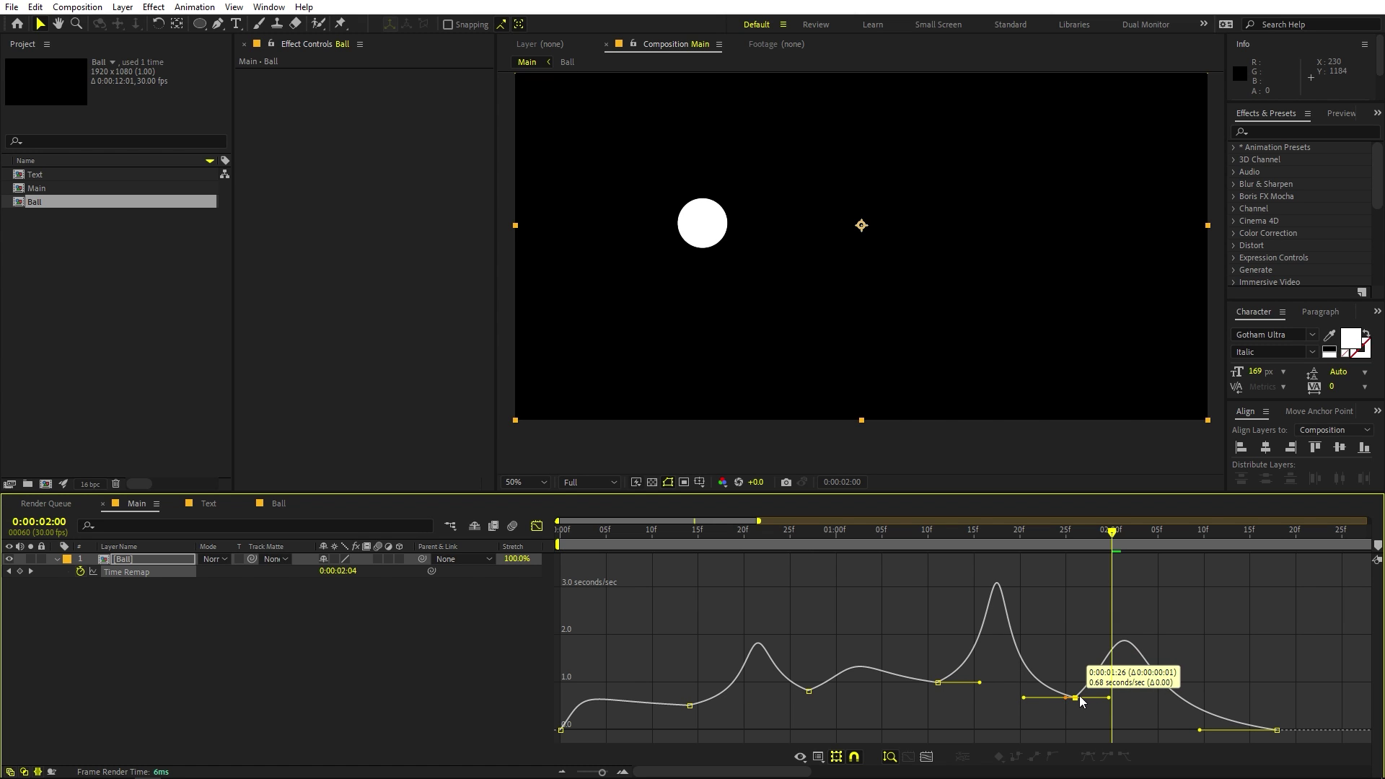
{"action": "key", "text": "space"}
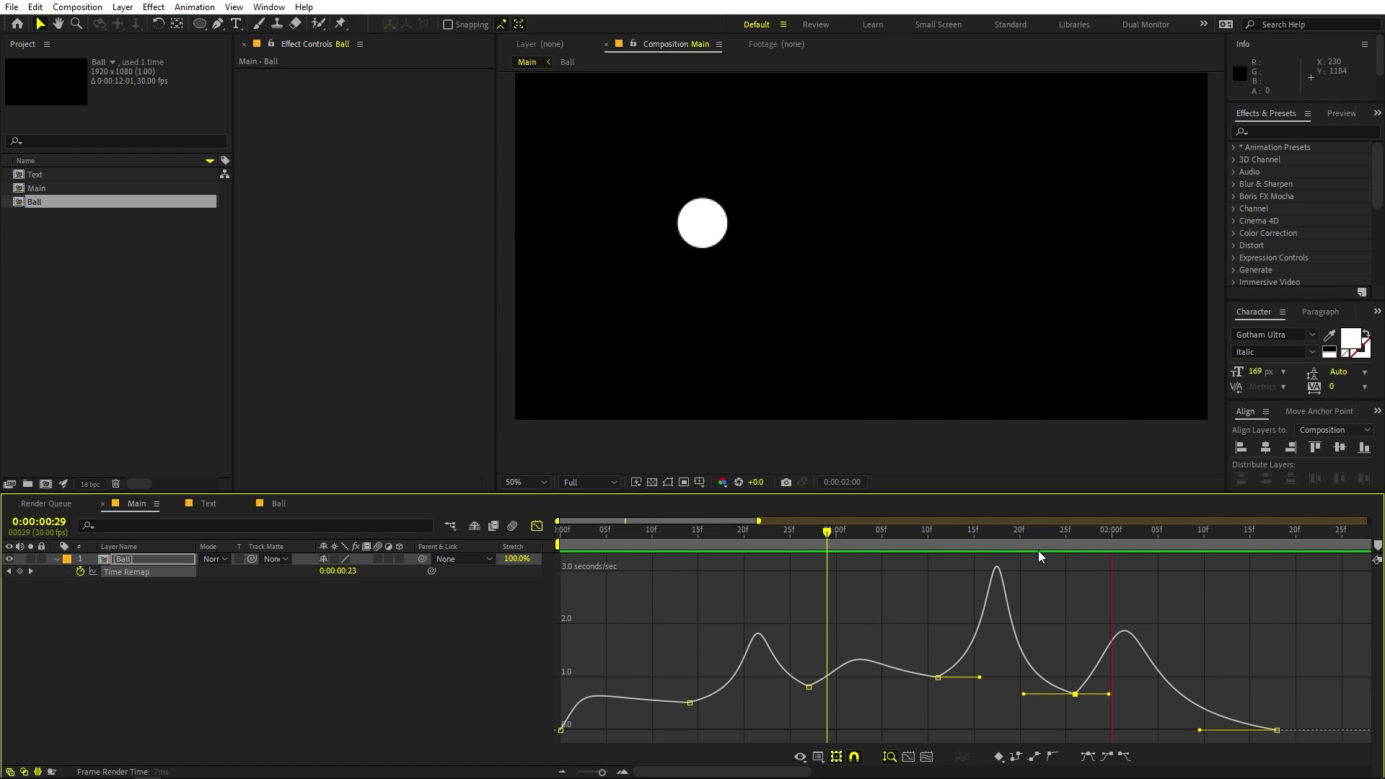
{"action": "key", "text": "space"}
{"action": "key", "text": "space"}
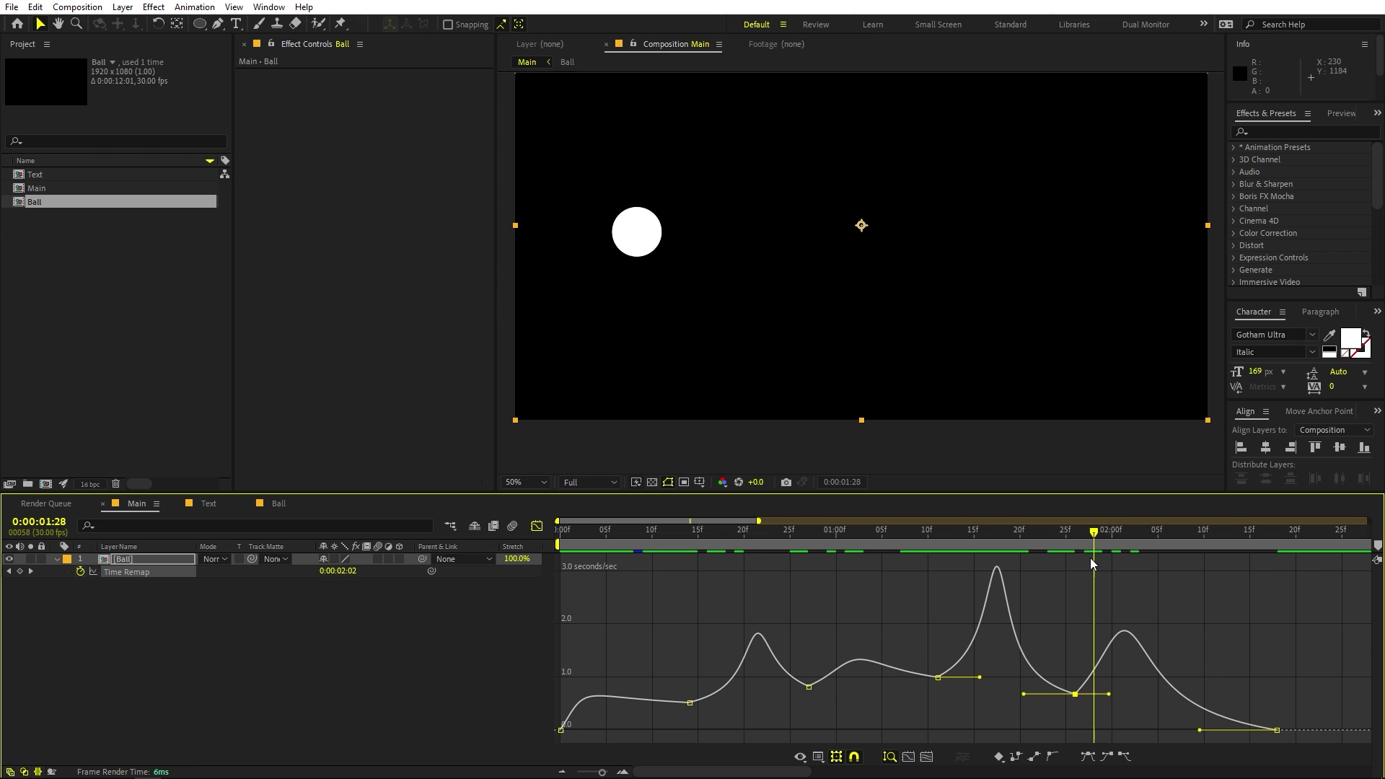
{"action": "key", "text": "space"}
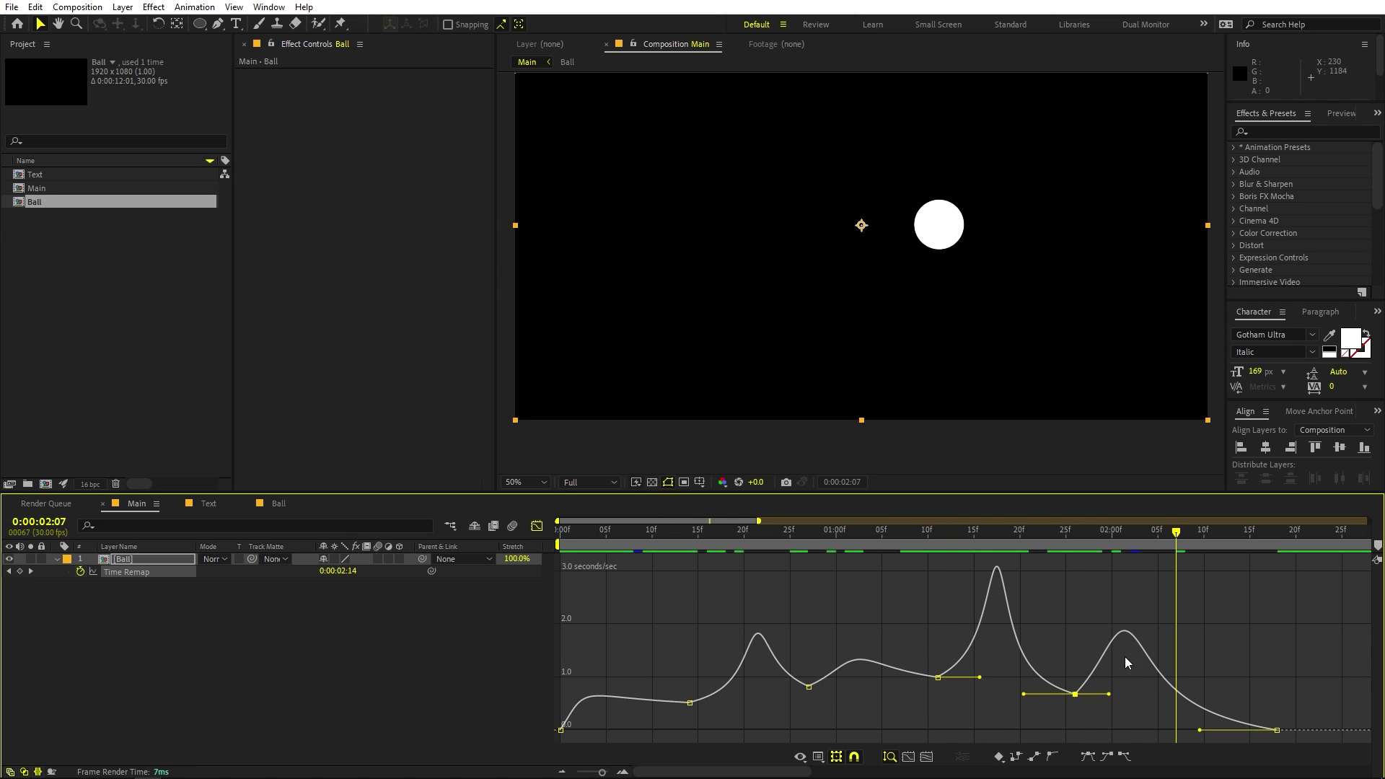
- Move the last Time Remap keyframe from 0:00:02:18 to 0:00:02:16, and preview the whole animation from the start
{"action": "mouse_move", "coordinate": [1313, 705]}
{"action": "left_mouse_down"}
{"action": "mouse_move", "coordinate": [1239, 742]}
{"action": "mouse_move", "coordinate": [1260, 731]}
{"action": "left_mouse_up"}
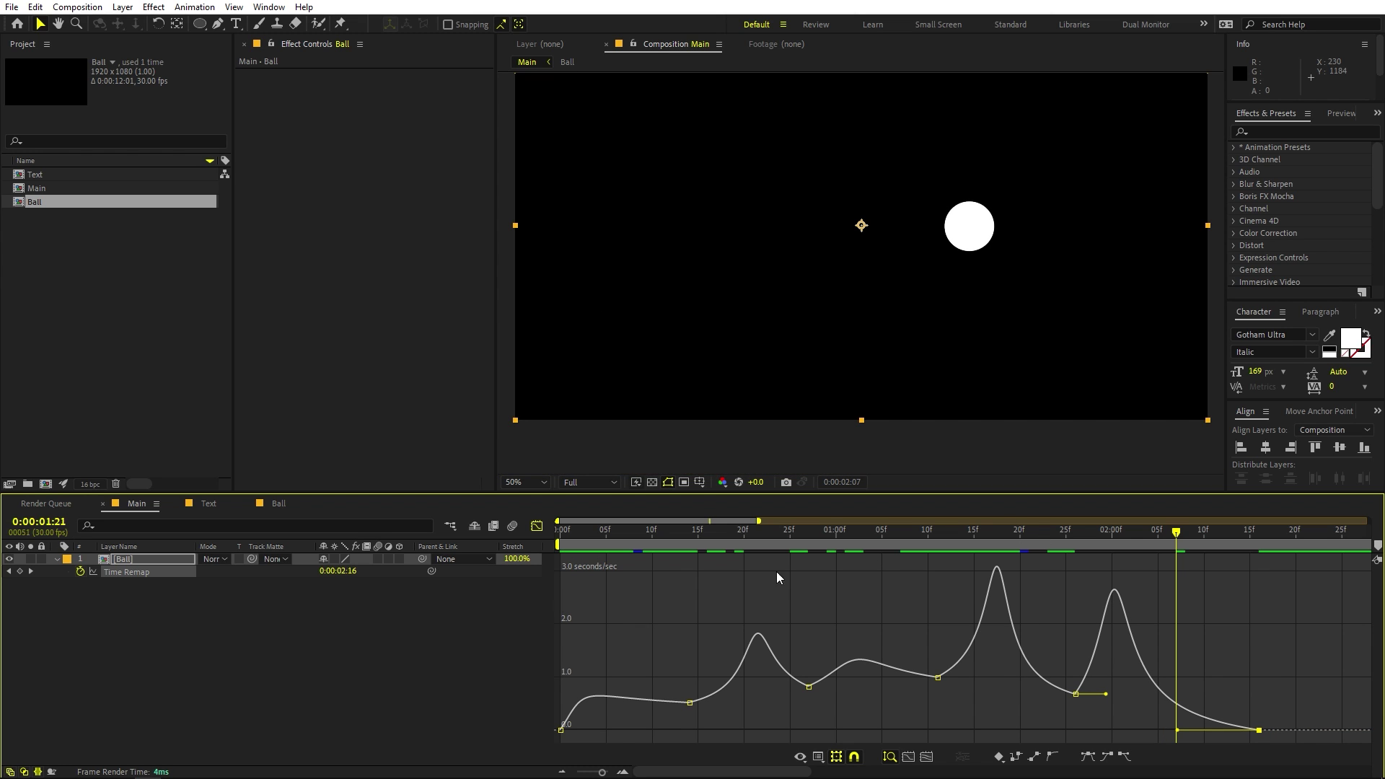
{"action": "key", "text": "space"}
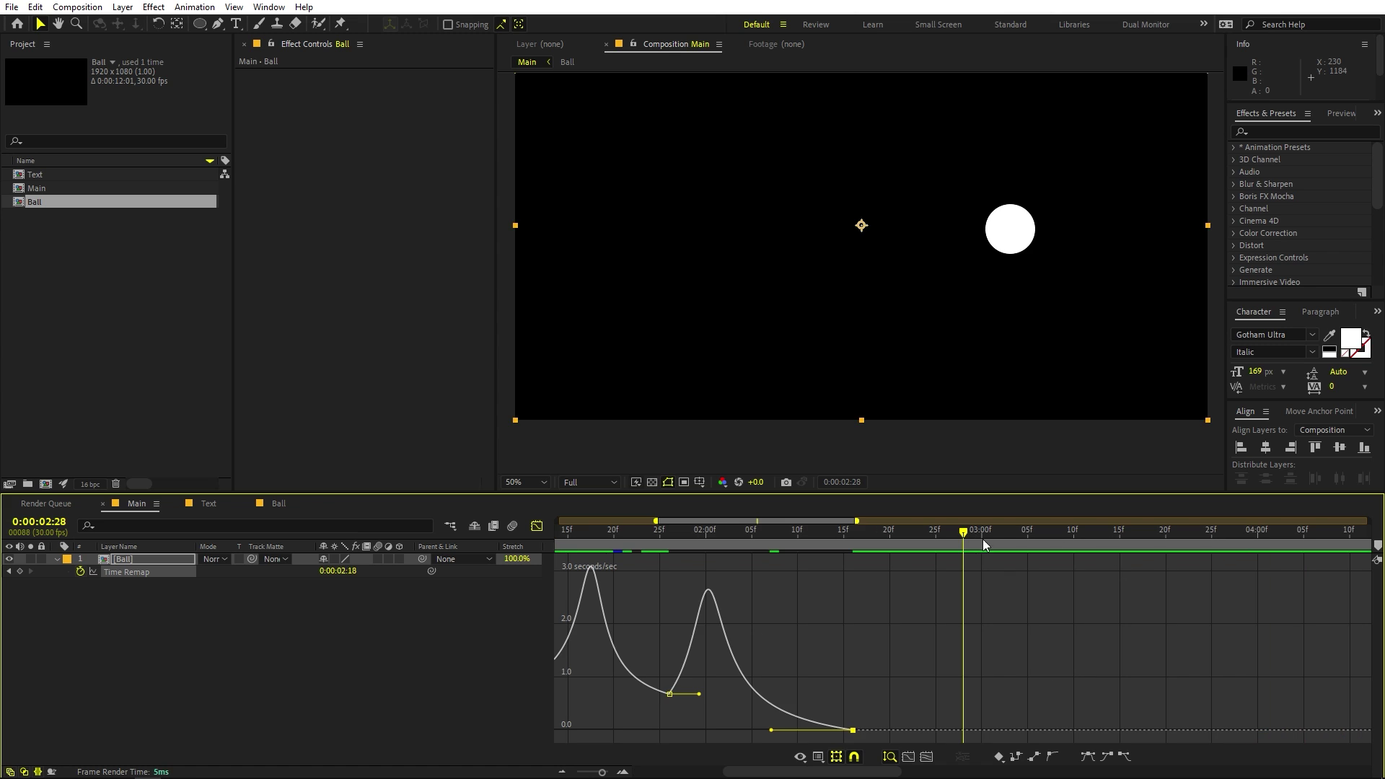
{"action": "key", "text": "space"}
{"action": "key", "text": "space"}
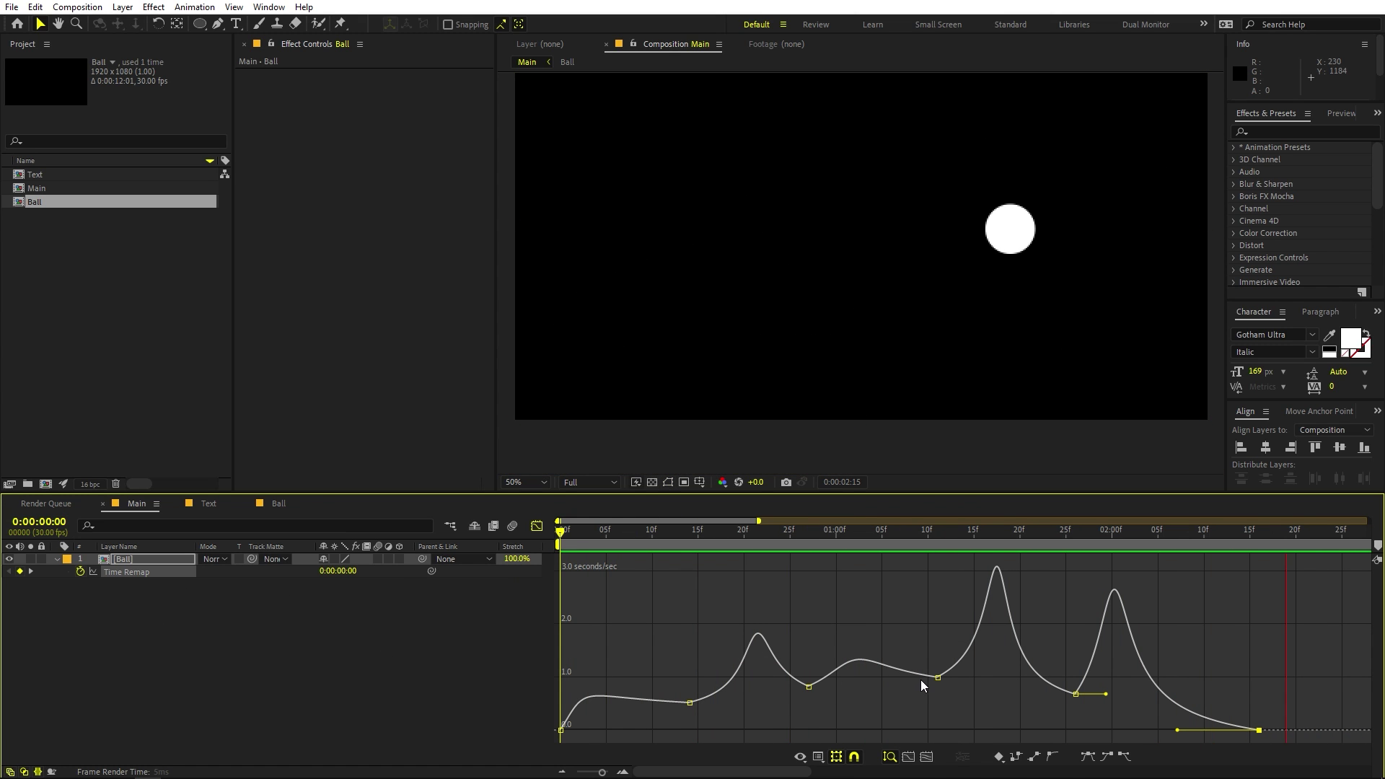
{"action": "key", "text": "space"}
{"action": "key", "text": "space"}
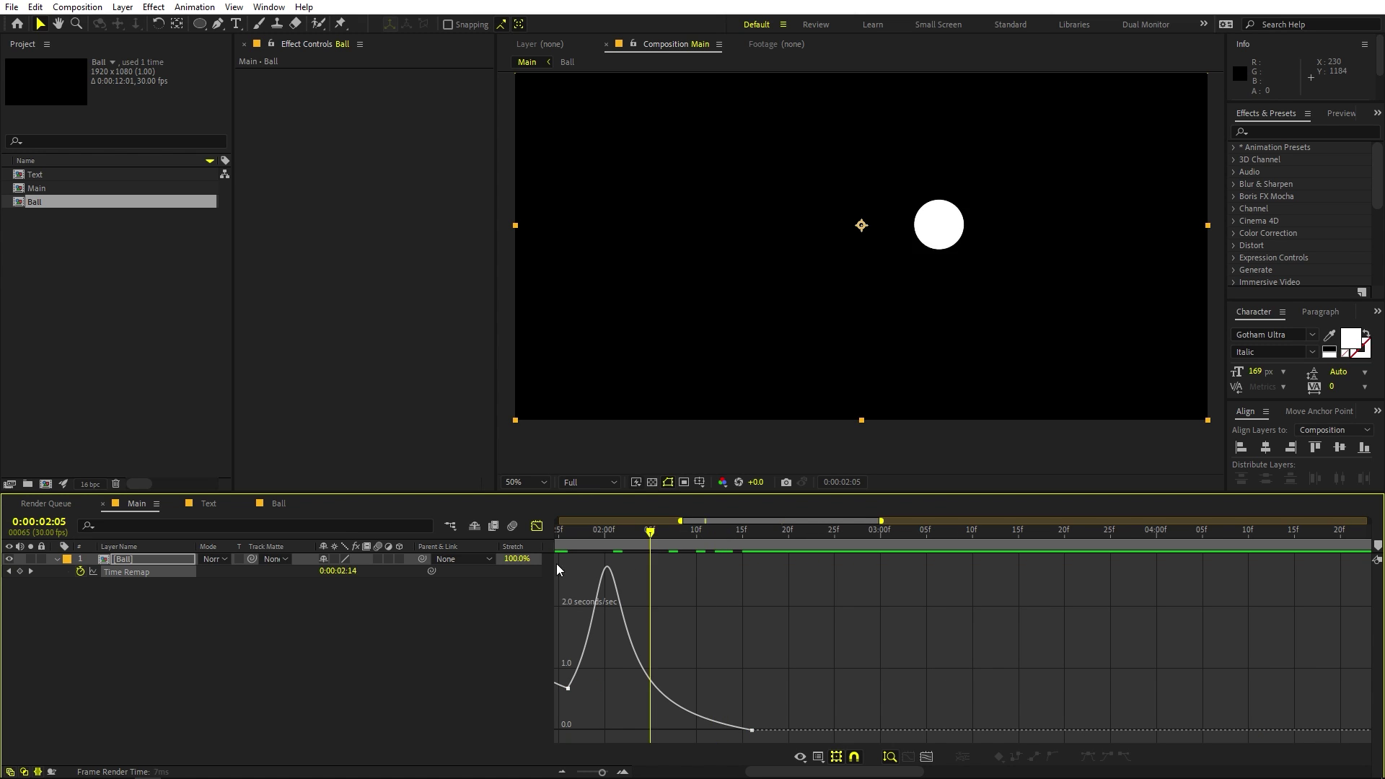
- Lengthen the outgoing handle of the keyframe at 0:00:01:26 to sharpen the last speed peak, and preview the motion
{"action": "left_click", "coordinate": [971, 693]}
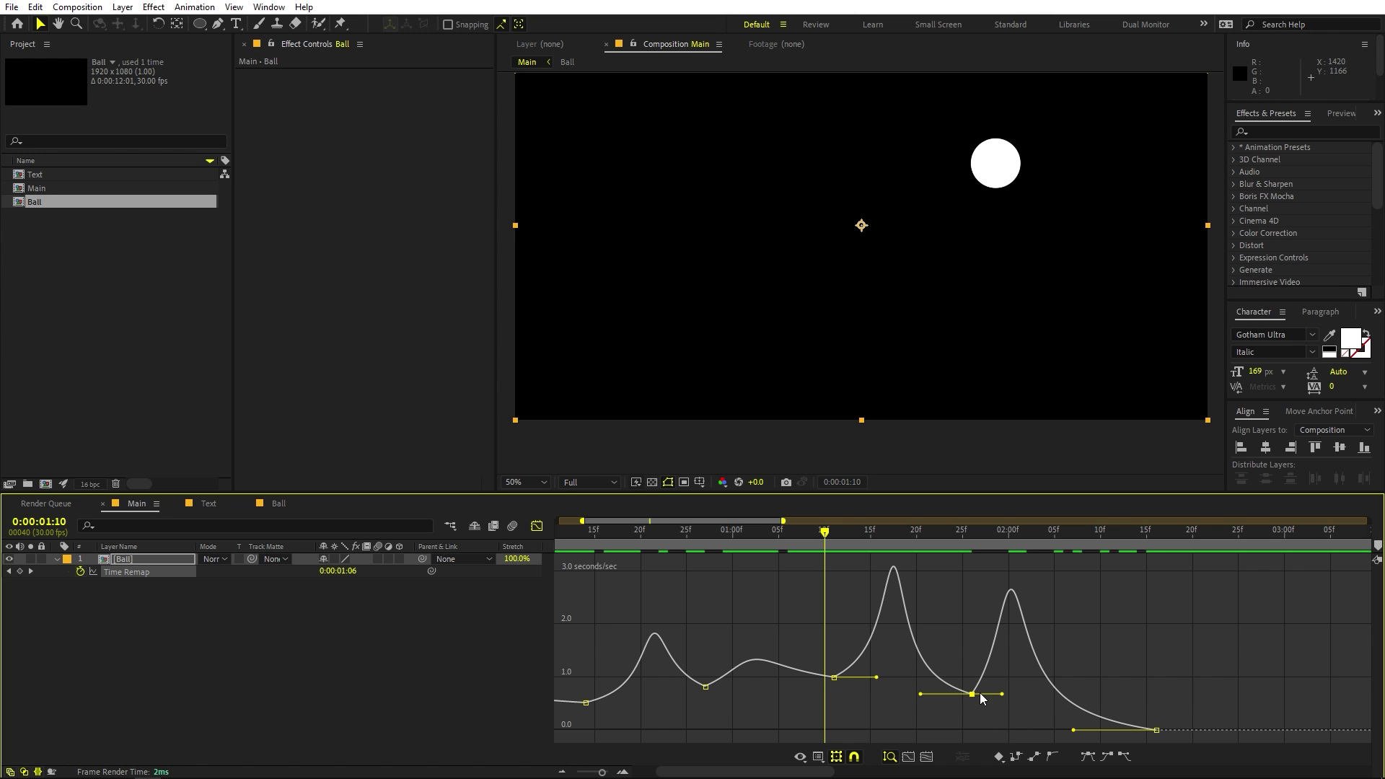
{"action": "left_click_drag", "start_coordinate": [1002, 694], "coordinate": [1018, 694]}
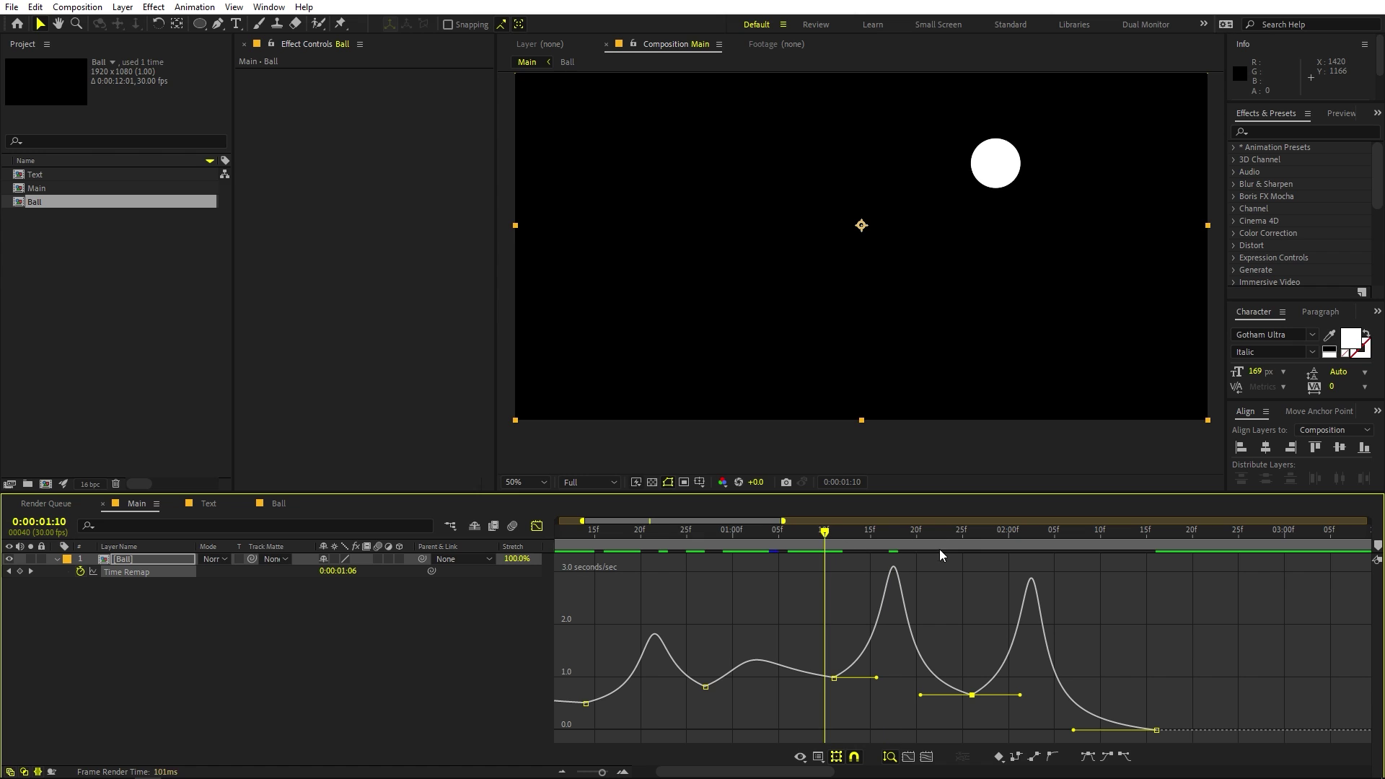
{"action": "key", "text": "space"}
{"action": "key", "text": "space"}
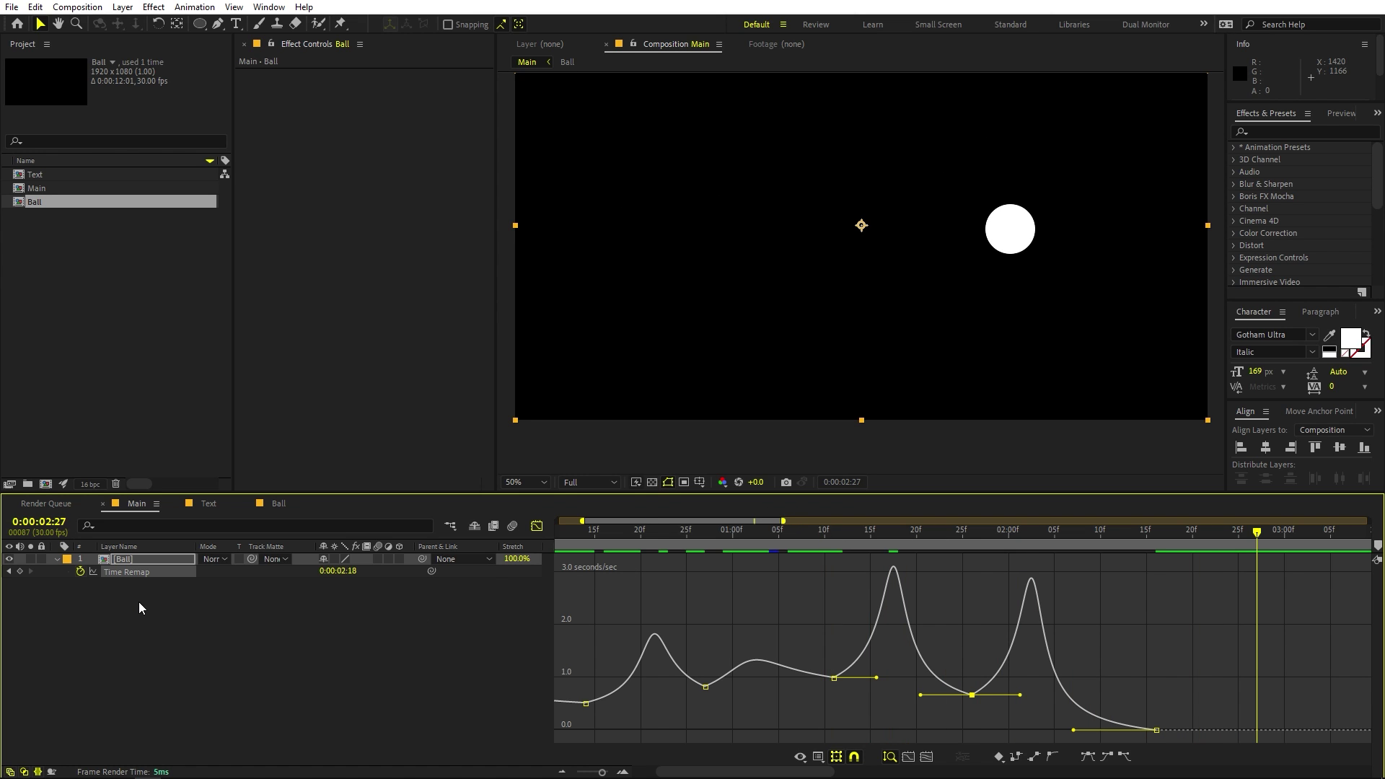
- Close the speed graph, show the full composition duration in the timeline, and set the current time to 0:00:01:19
{"action": "left_click", "coordinate": [536, 527]}
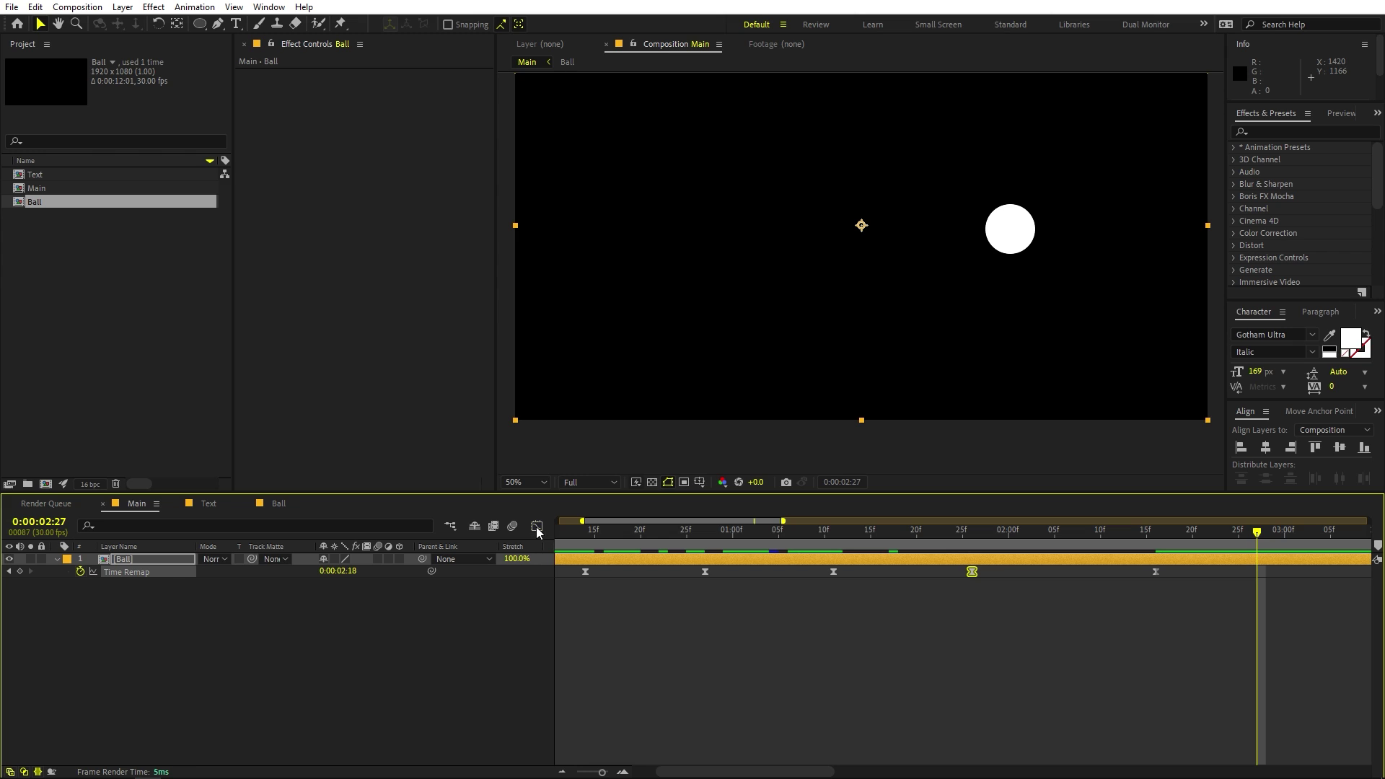
{"action": "left_click", "coordinate": [646, 683]}
{"action": "key", "text": ";"}
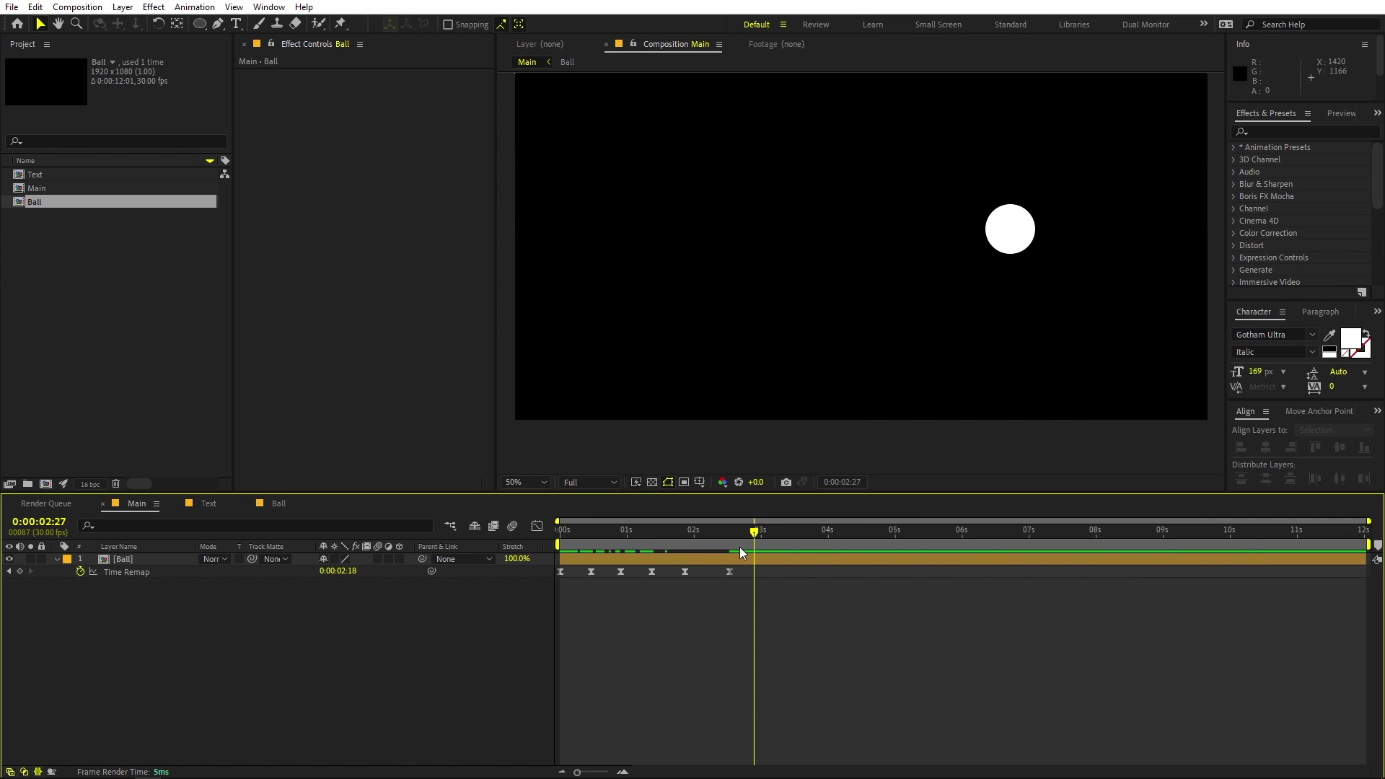
{"action": "left_click_drag", "start_coordinate": [740, 552], "coordinate": [487, 572]}
{"action": "left_click_drag", "start_coordinate": [571, 571], "coordinate": [669, 563]}
- Find the Echo effect and apply it to the Ball layer
{"action": "left_click", "coordinate": [126, 566]}
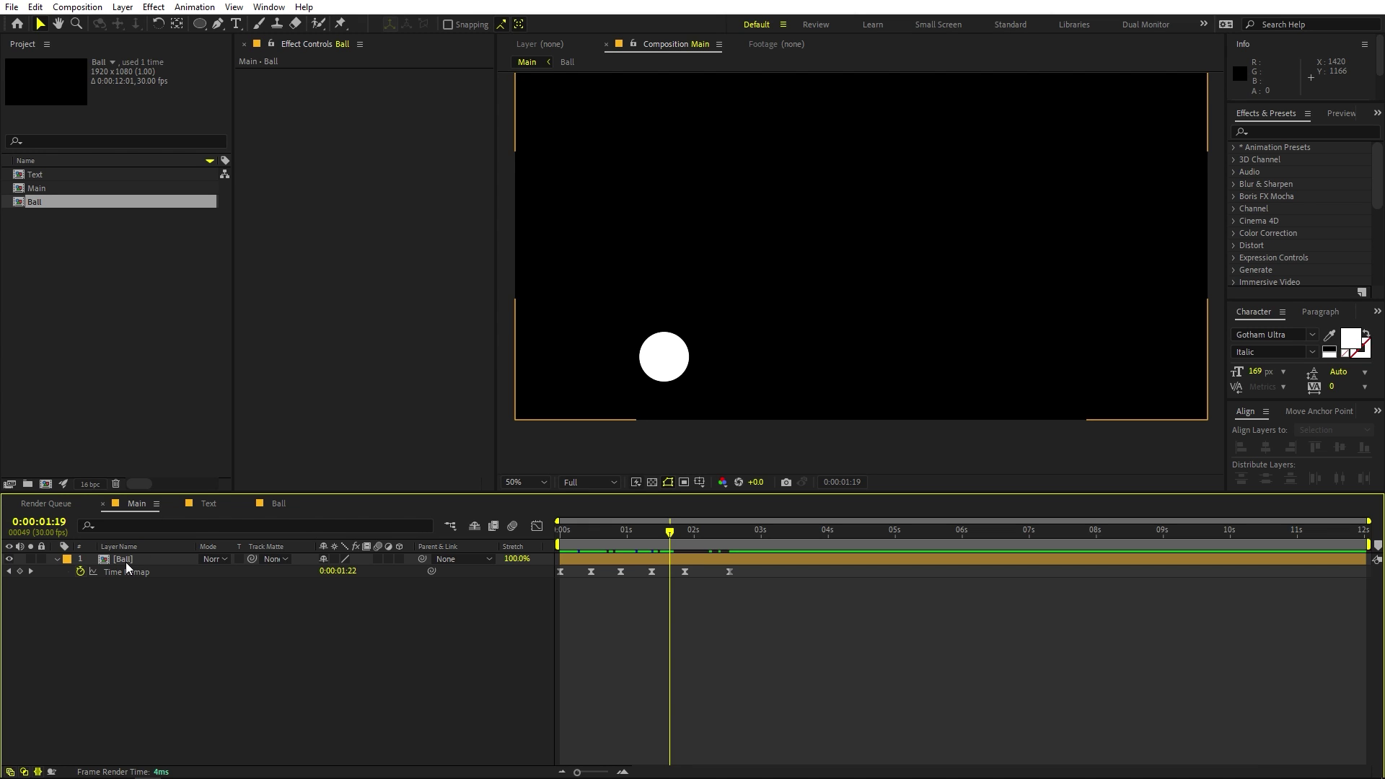
{"action": "left_click", "coordinate": [128, 558]}
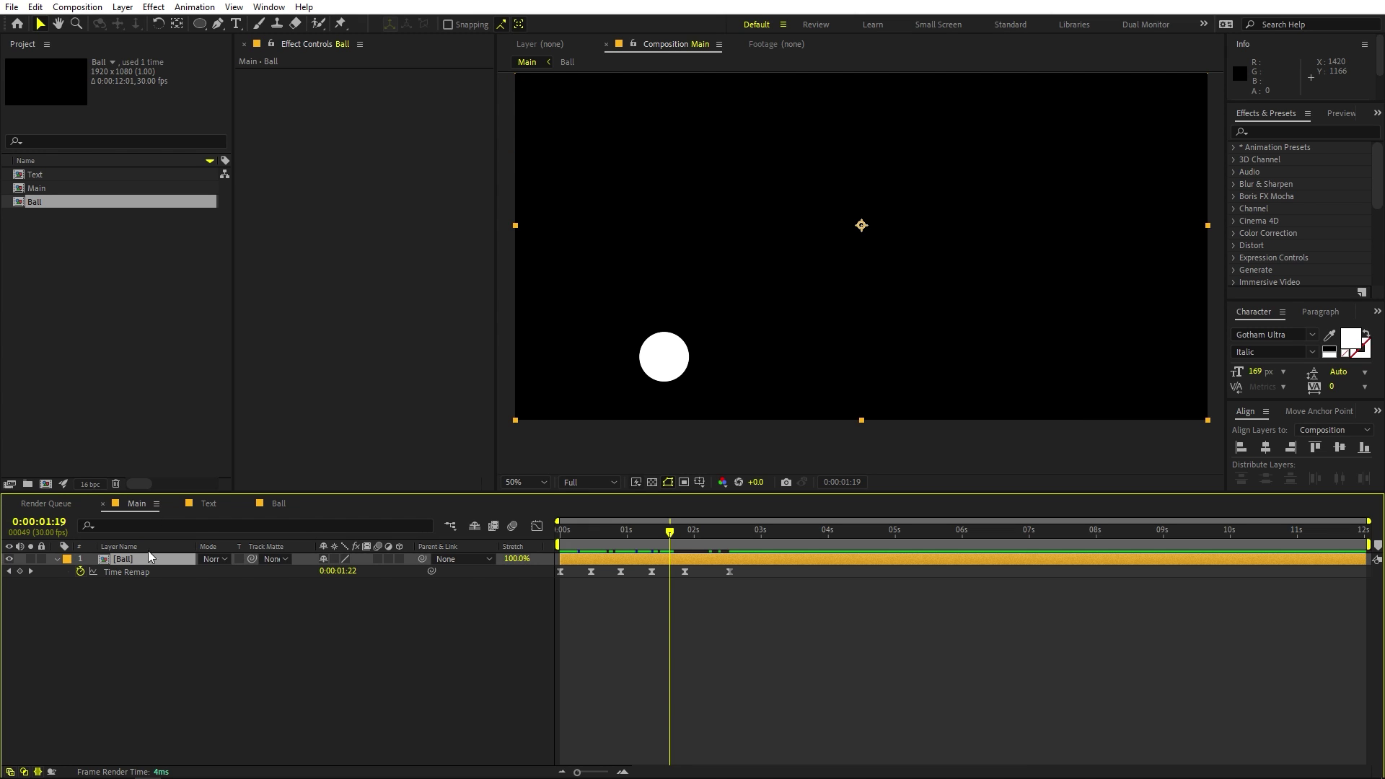
{"action": "left_click", "coordinate": [1262, 132]}
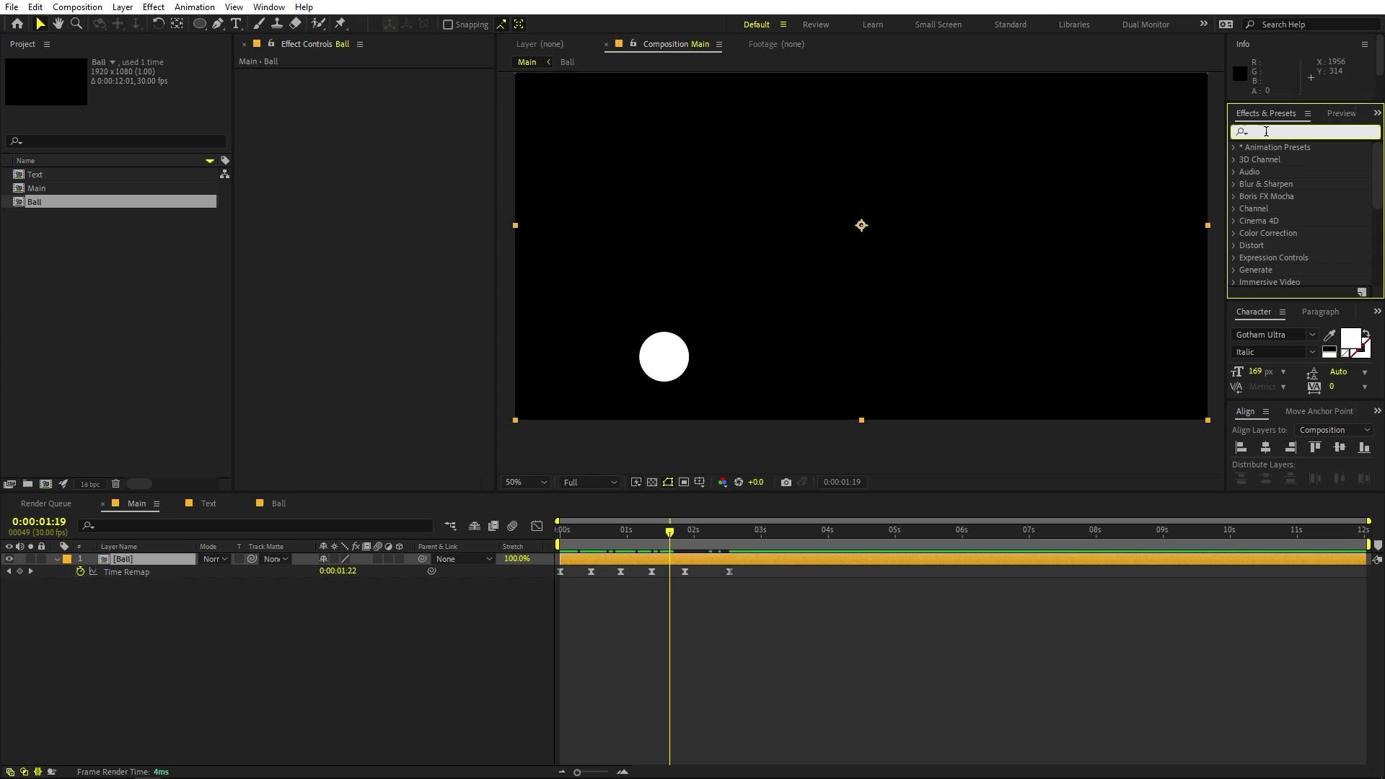
{"action": "type", "text": "echo"}
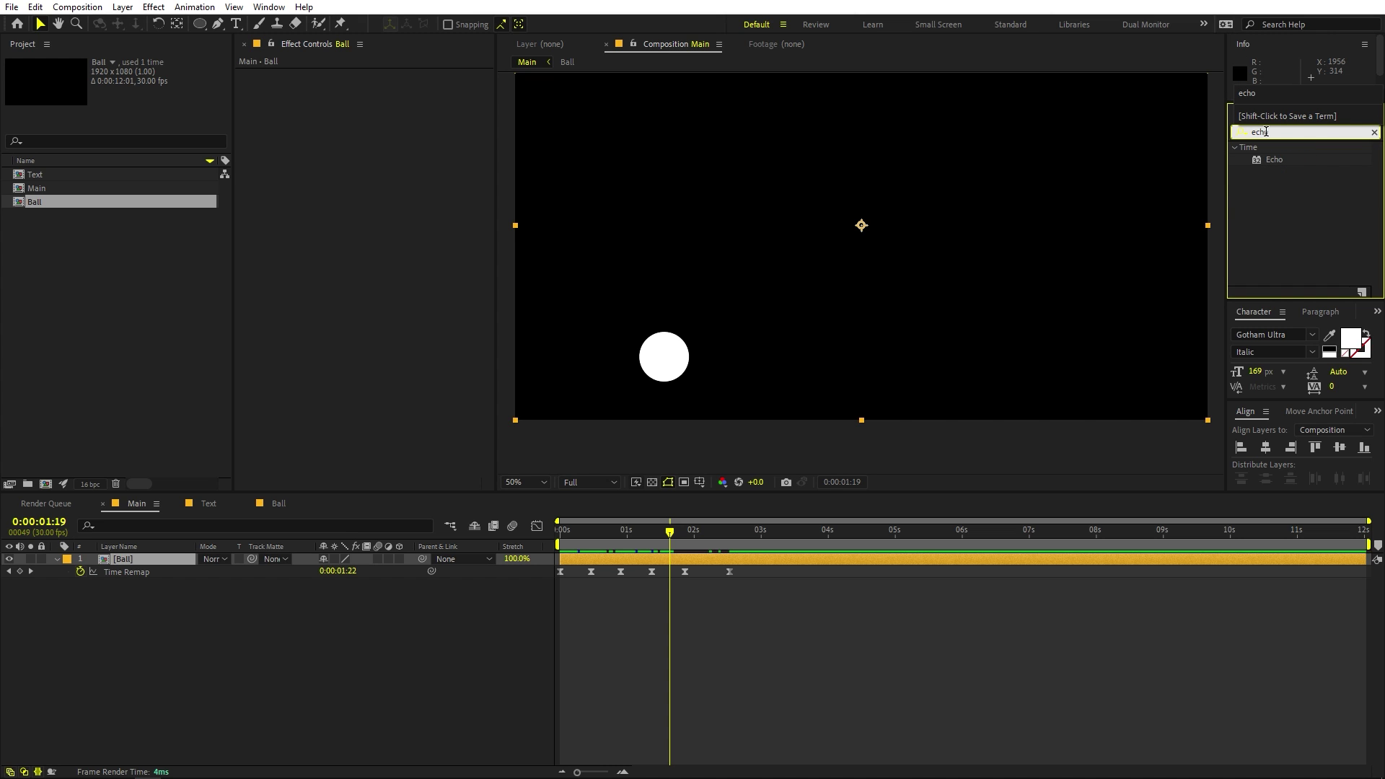
{"action": "left_click_drag", "start_coordinate": [1275, 157], "coordinate": [178, 559]}
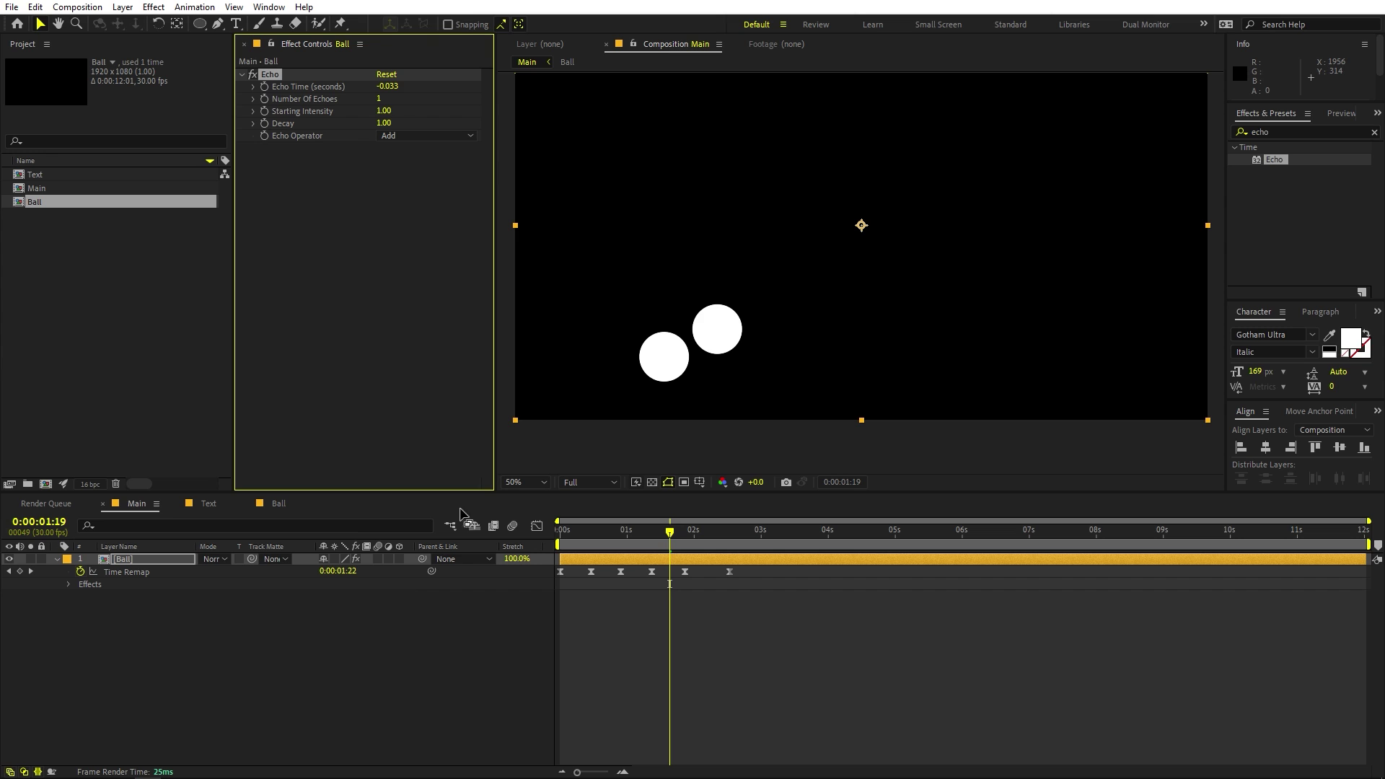
- Set the Echo effect's Number Of Echoes to 90 and preview the trail from the start
{"action": "left_click_drag", "start_coordinate": [635, 531], "coordinate": [692, 531]}
{"action": "mouse_move", "coordinate": [378, 98]}
{"action": "left_mouse_down"}
{"action": "mouse_move", "coordinate": [422, 98]}
{"action": "mouse_move", "coordinate": [379, 97]}
{"action": "left_mouse_up"}
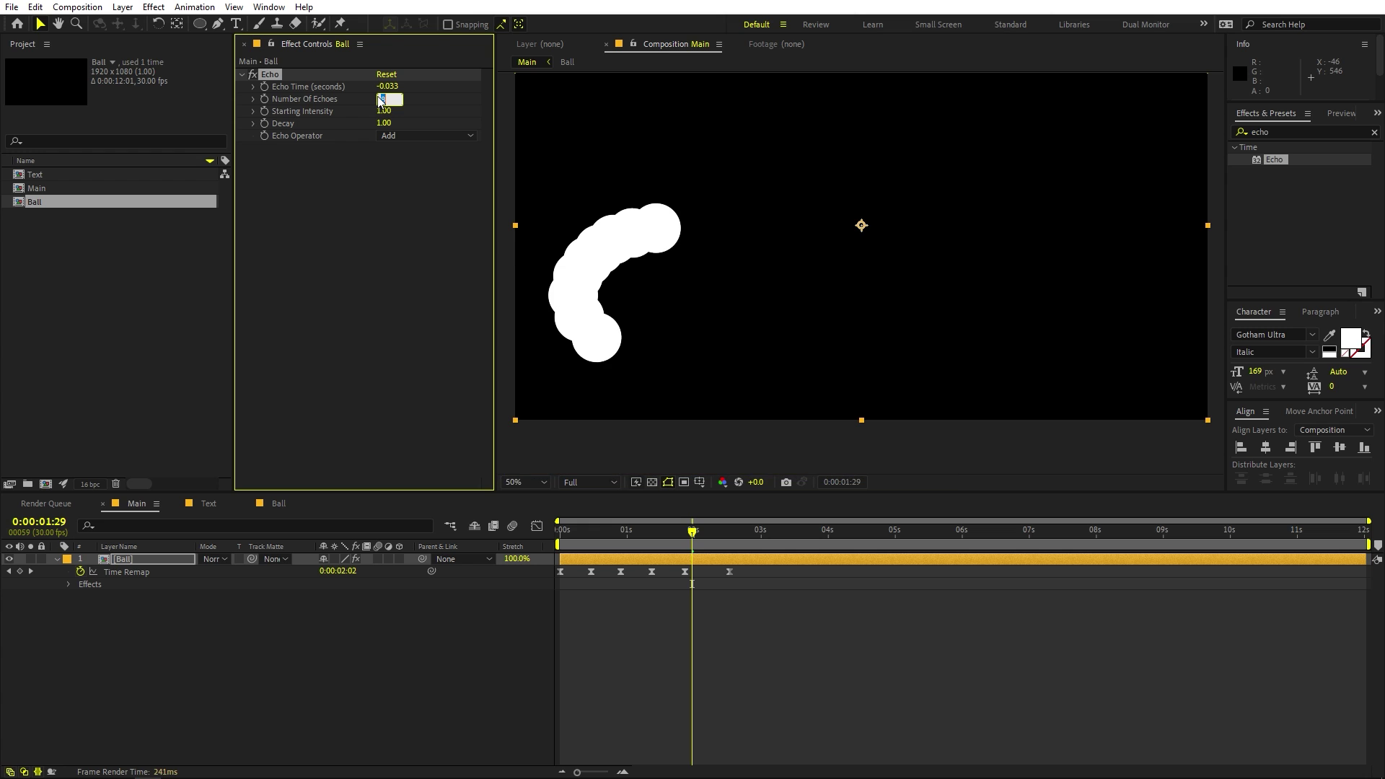
{"action": "key", "text": "Return"}
{"action": "left_click", "coordinate": [618, 569]}
{"action": "key", "text": "Home"}
{"action": "key", "text": "space"}
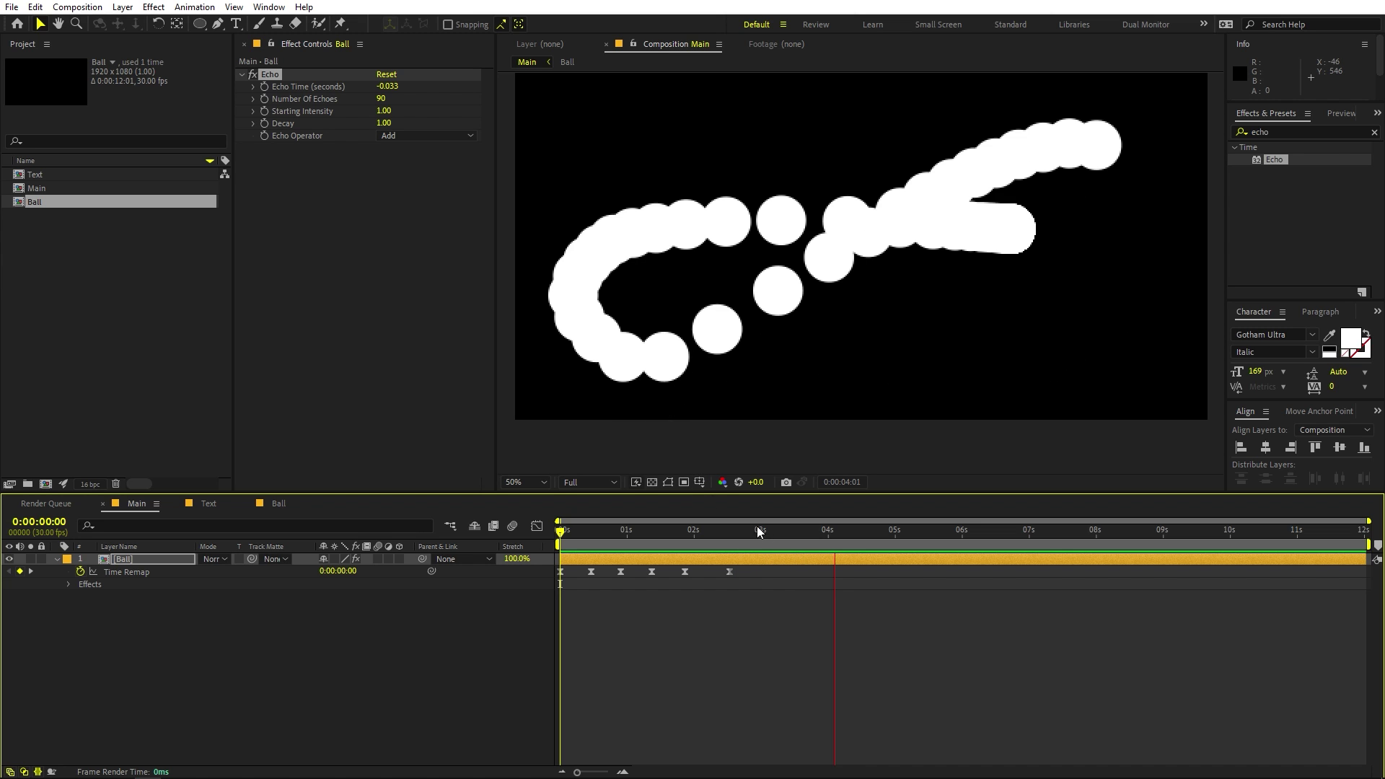
{"action": "key", "text": "space"}
- Set the Echo Time to -0.001 seconds and preview the trail from the start
{"action": "left_click_drag", "start_coordinate": [840, 532], "coordinate": [707, 564]}
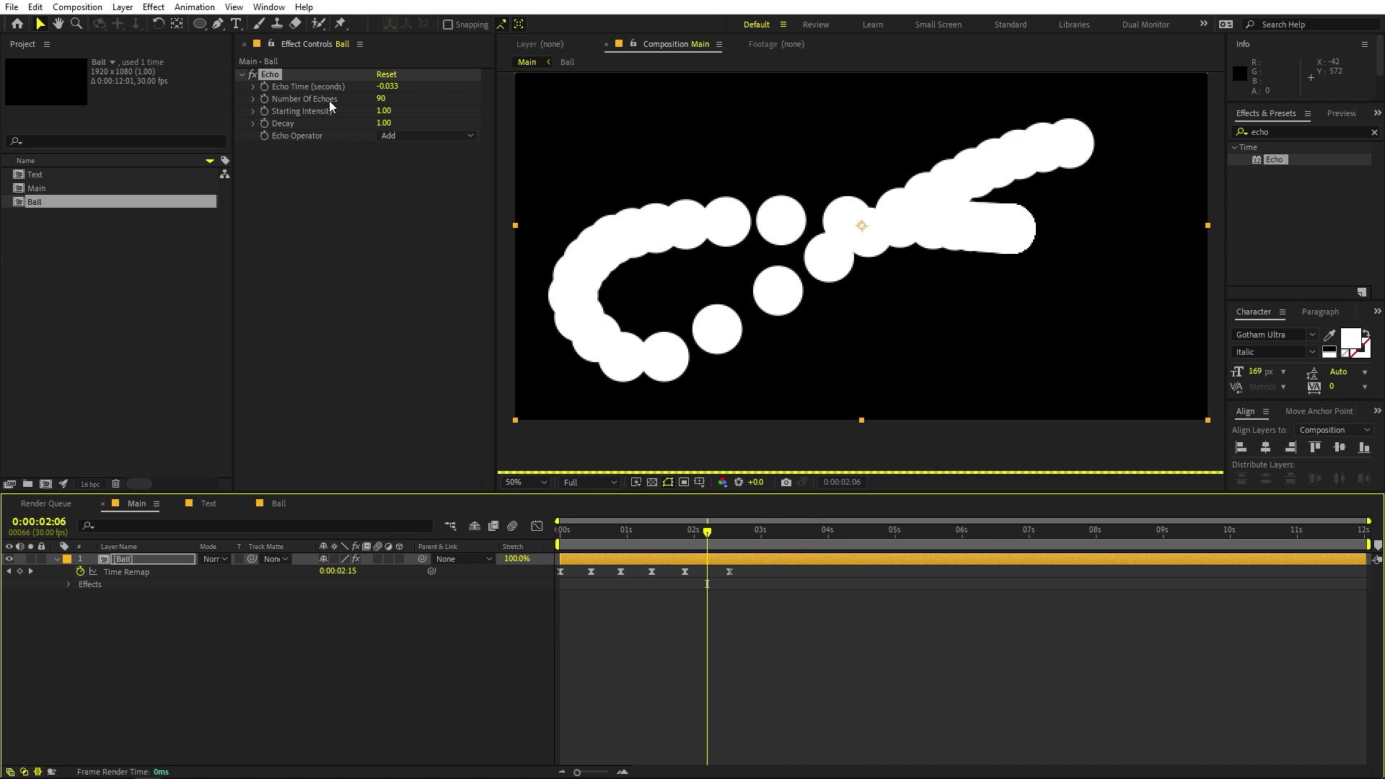
{"action": "left_click", "coordinate": [390, 88]}
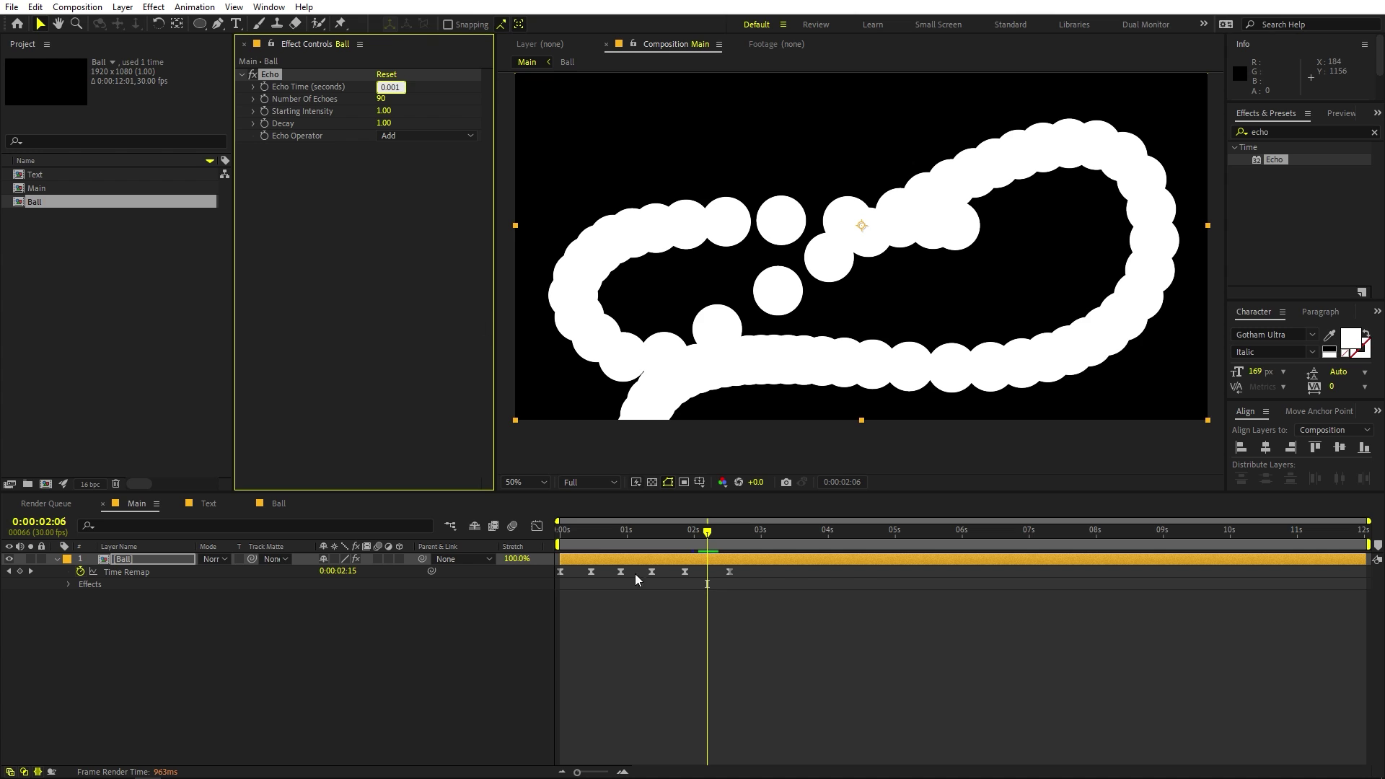
{"action": "left_click", "coordinate": [664, 642]}
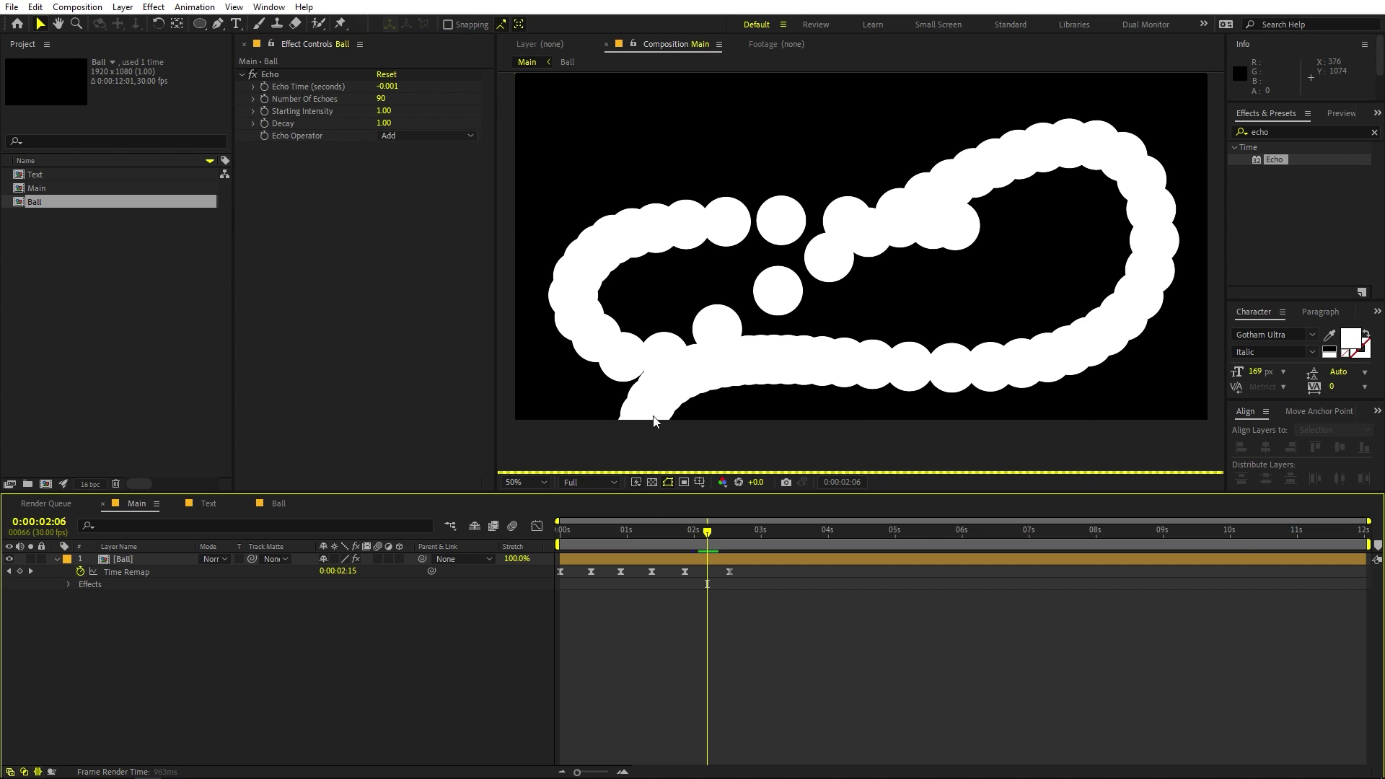
{"action": "left_click", "coordinate": [906, 358]}
{"action": "left_click_drag", "start_coordinate": [707, 531], "coordinate": [560, 533]}
{"action": "key", "text": "space"}
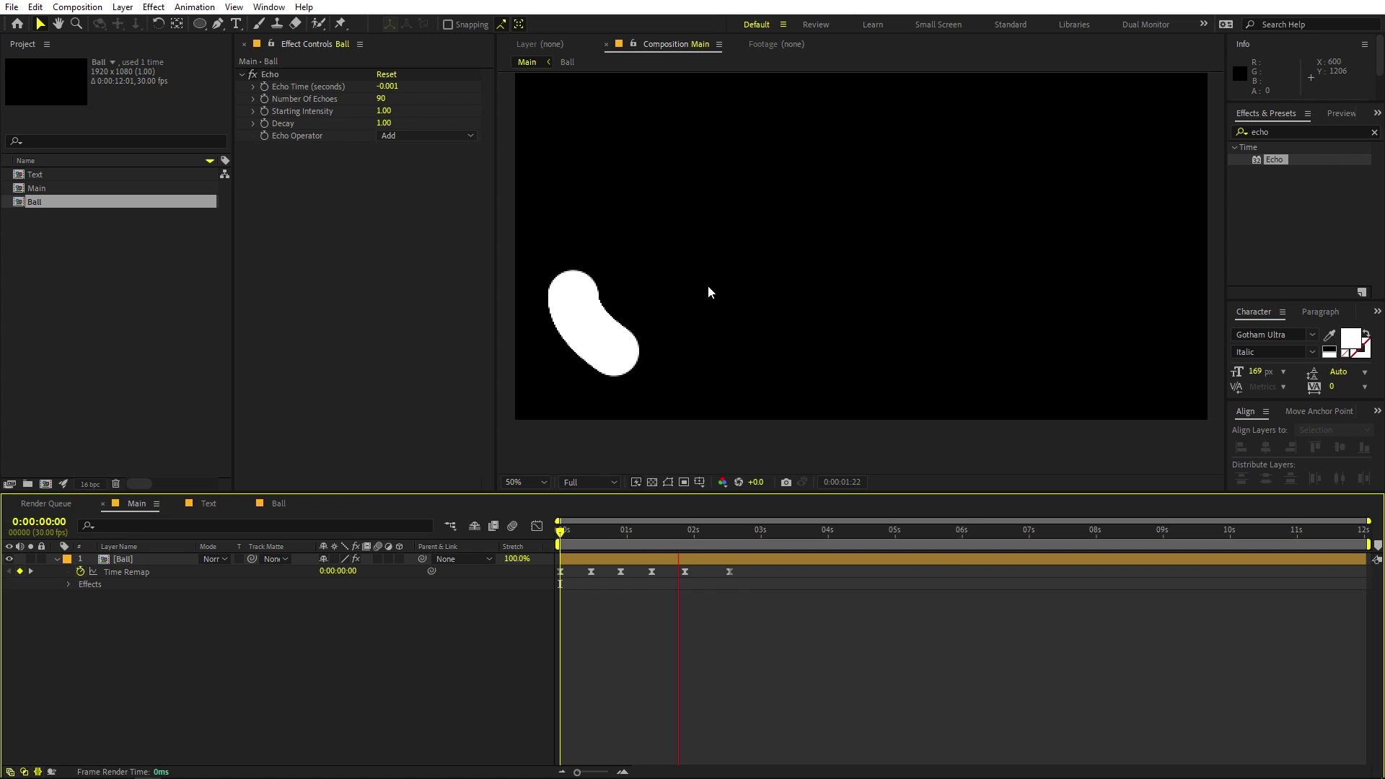
- Open the Ball composition at 0:00:01:20 and flatten the outgoing path handle of the lower-left Position keyframe to smooth the bend
{"action": "left_click_drag", "start_coordinate": [691, 540], "coordinate": [685, 539]}
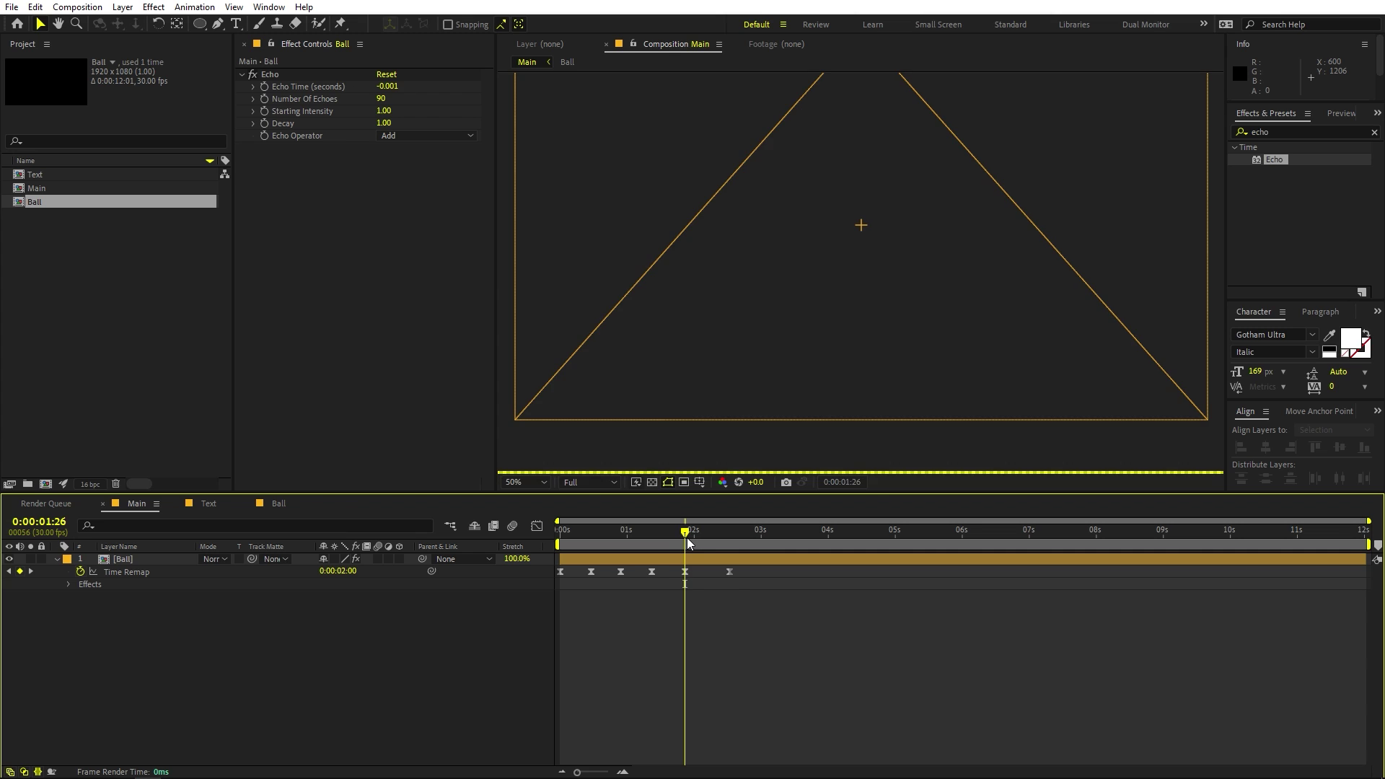
{"action": "left_click", "coordinate": [670, 538]}
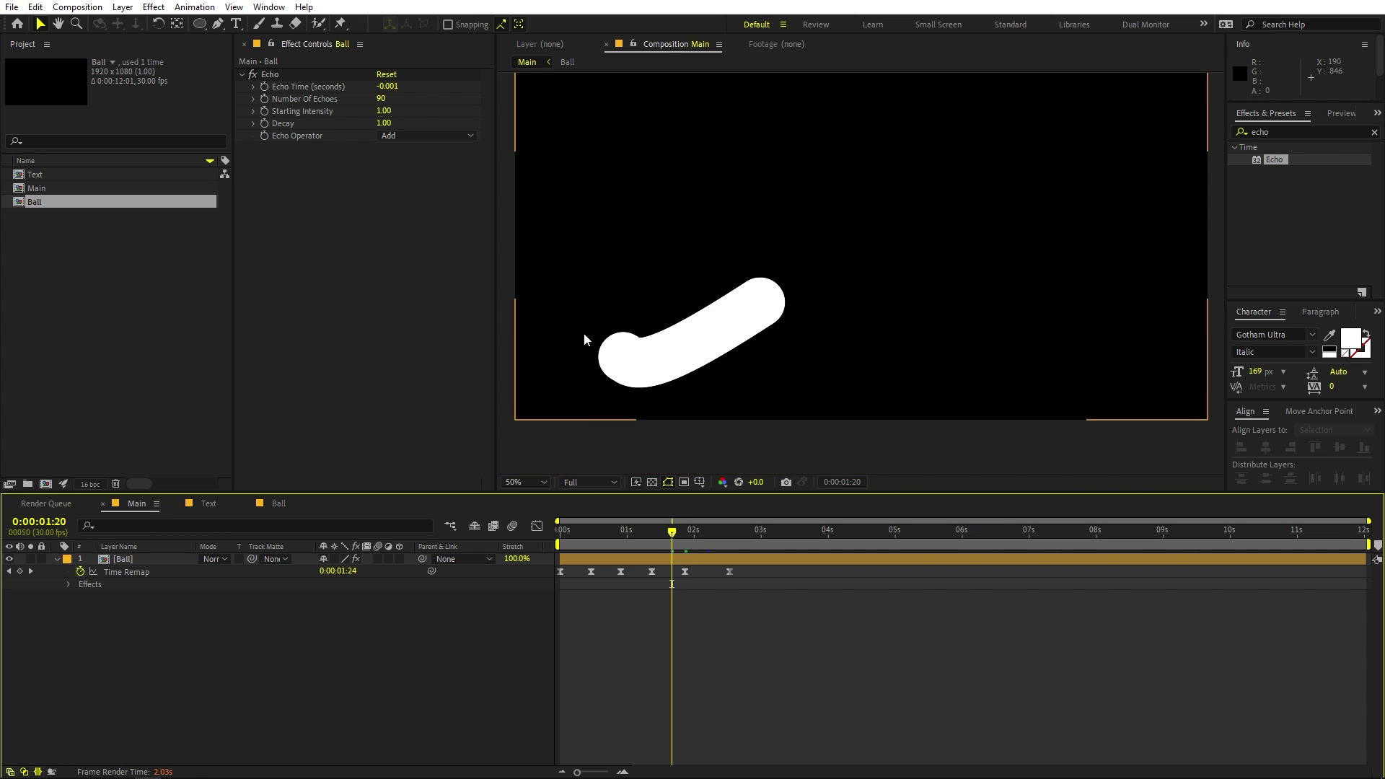
{"action": "double_click", "coordinate": [677, 559]}
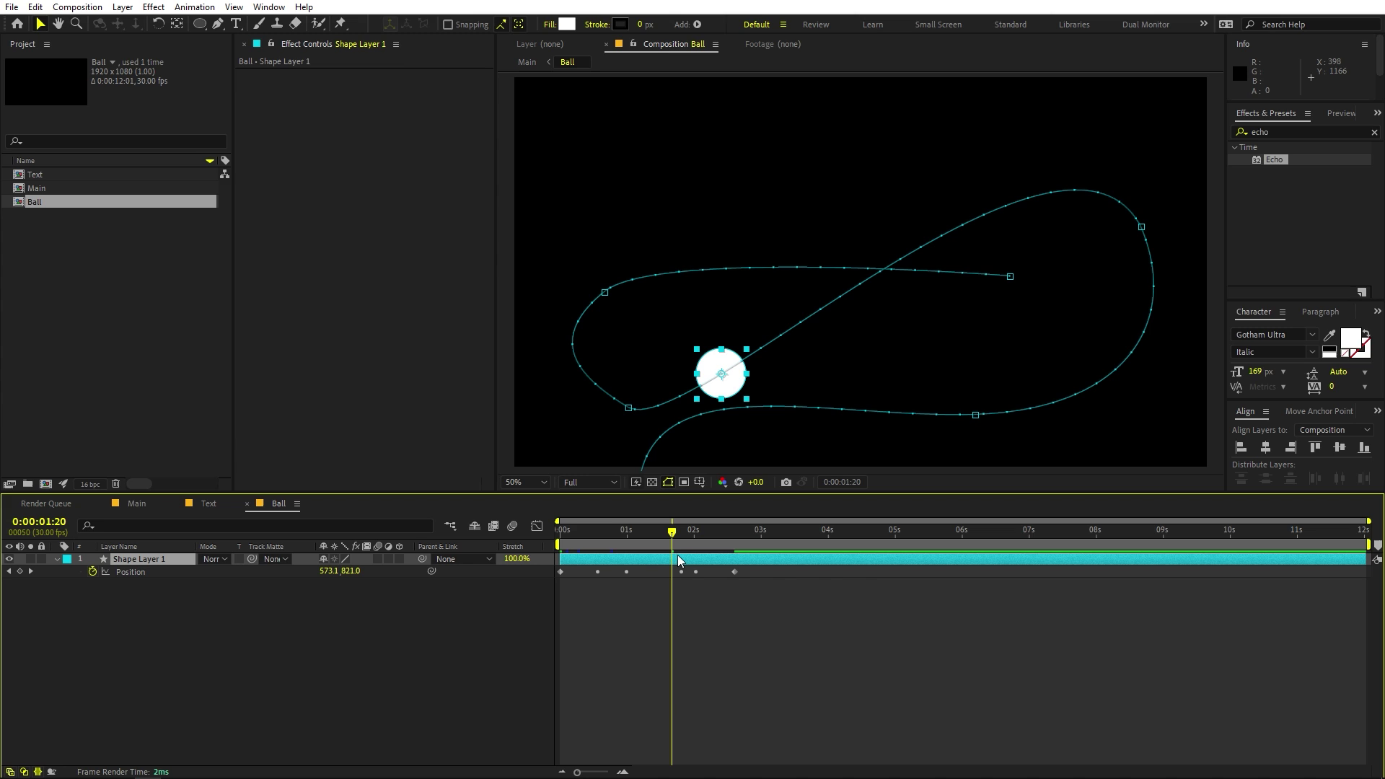
{"action": "left_click", "coordinate": [629, 409]}
{"action": "left_click_drag", "start_coordinate": [569, 372], "coordinate": [564, 399]}
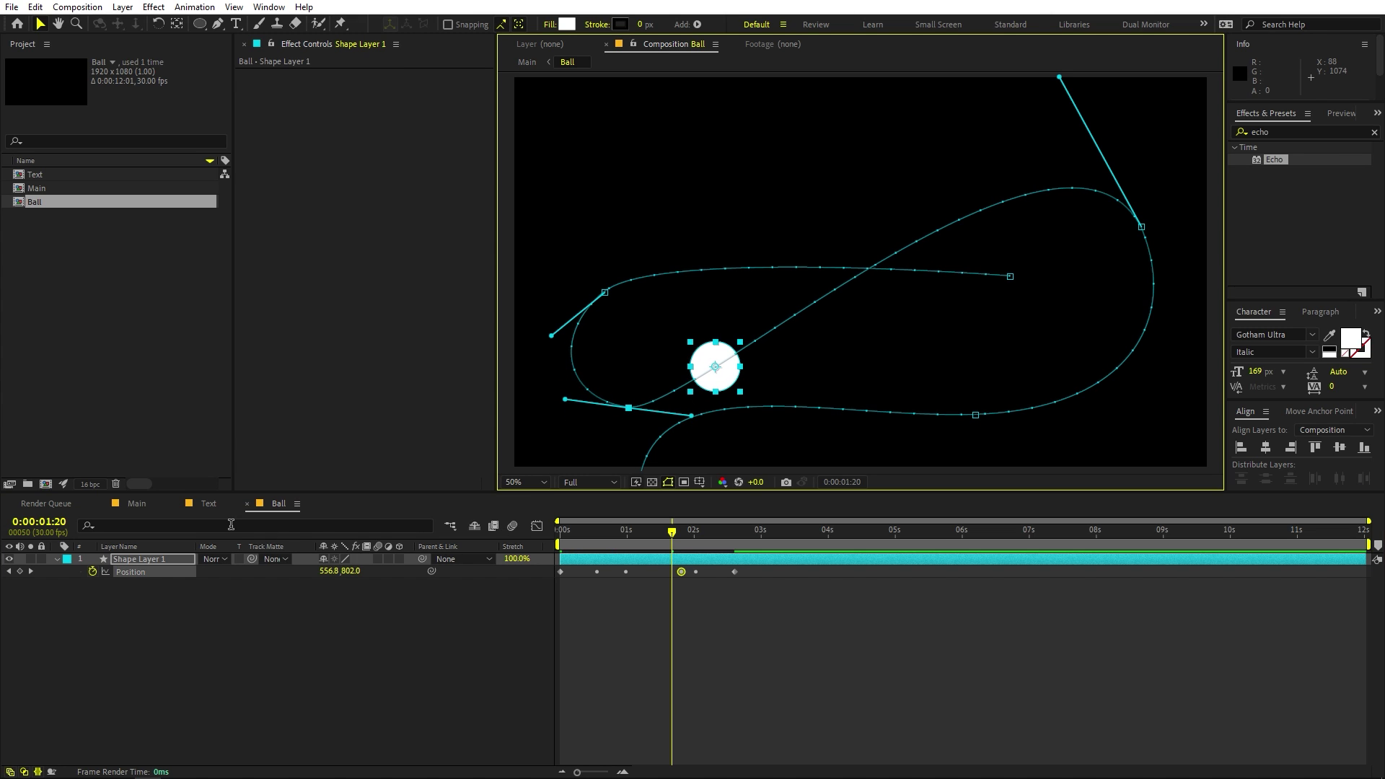
- Return to the Main composition and preview the reshaped ball path from the start
{"action": "left_click", "coordinate": [206, 502]}
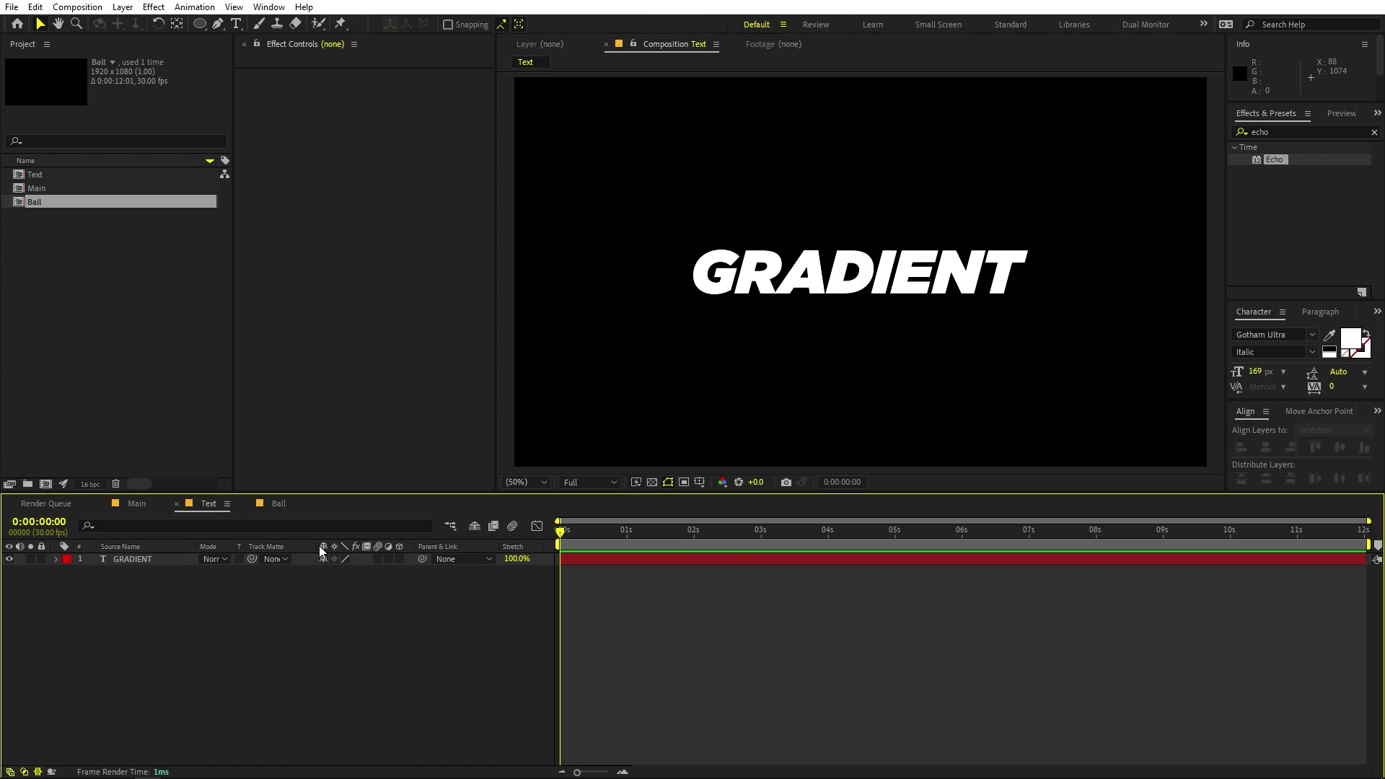
{"action": "left_click", "coordinate": [136, 503]}
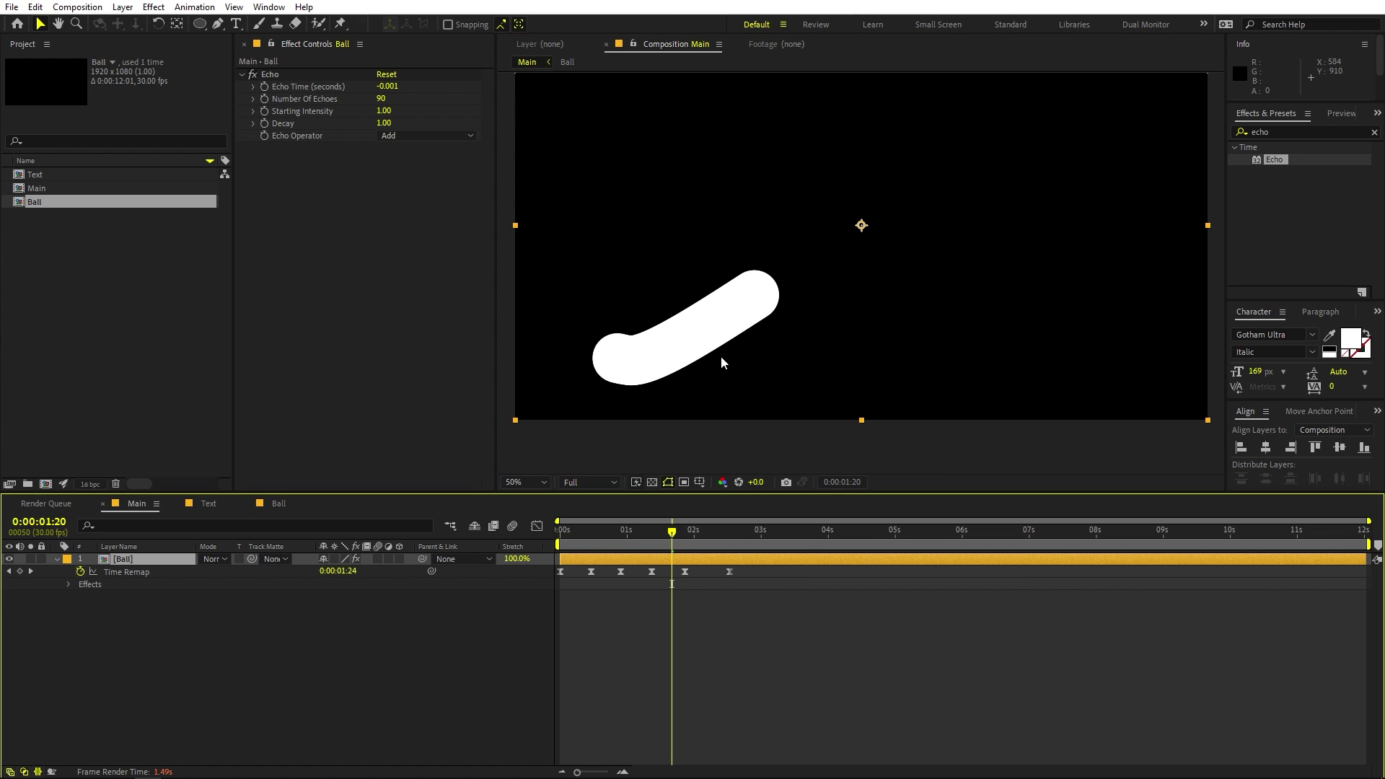
{"action": "key", "text": "Home"}
{"action": "key", "text": "space"}
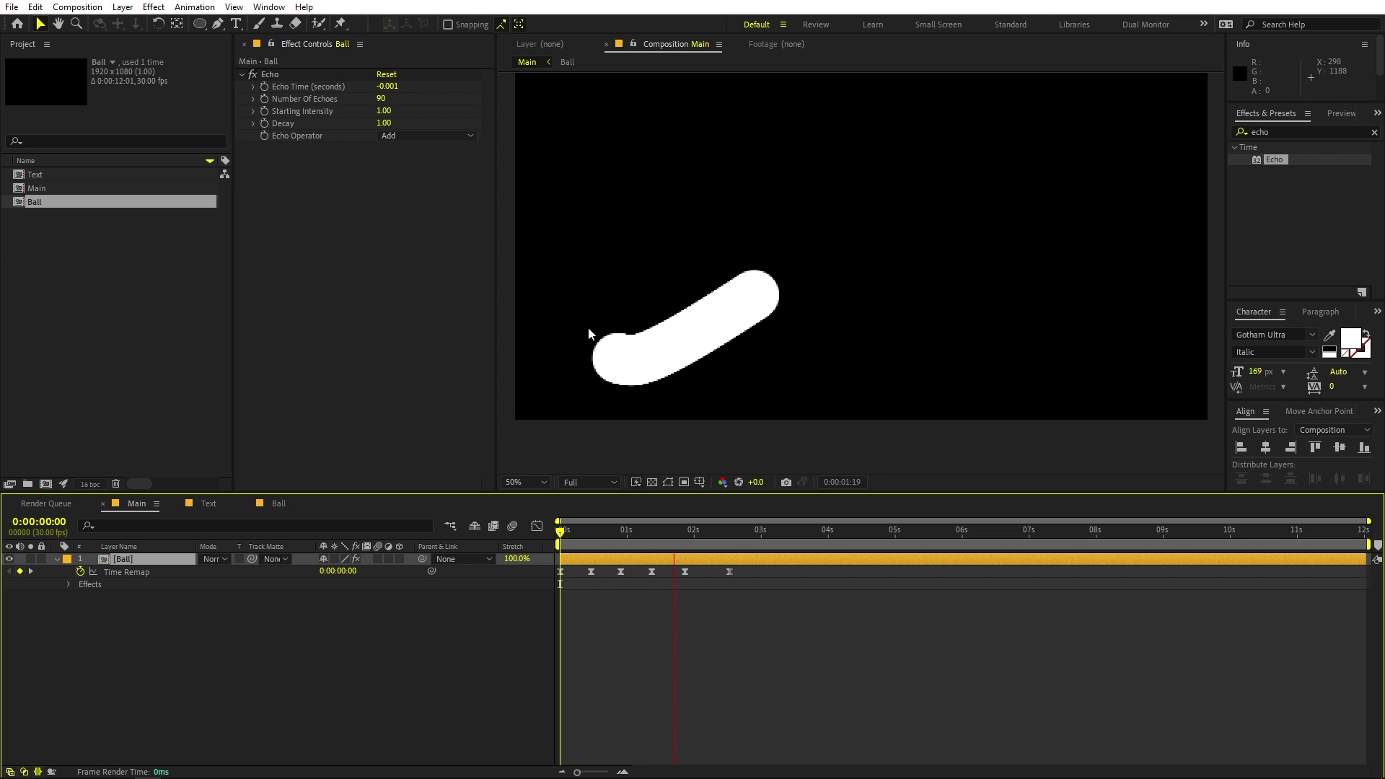
{"action": "left_click", "coordinate": [725, 561]}
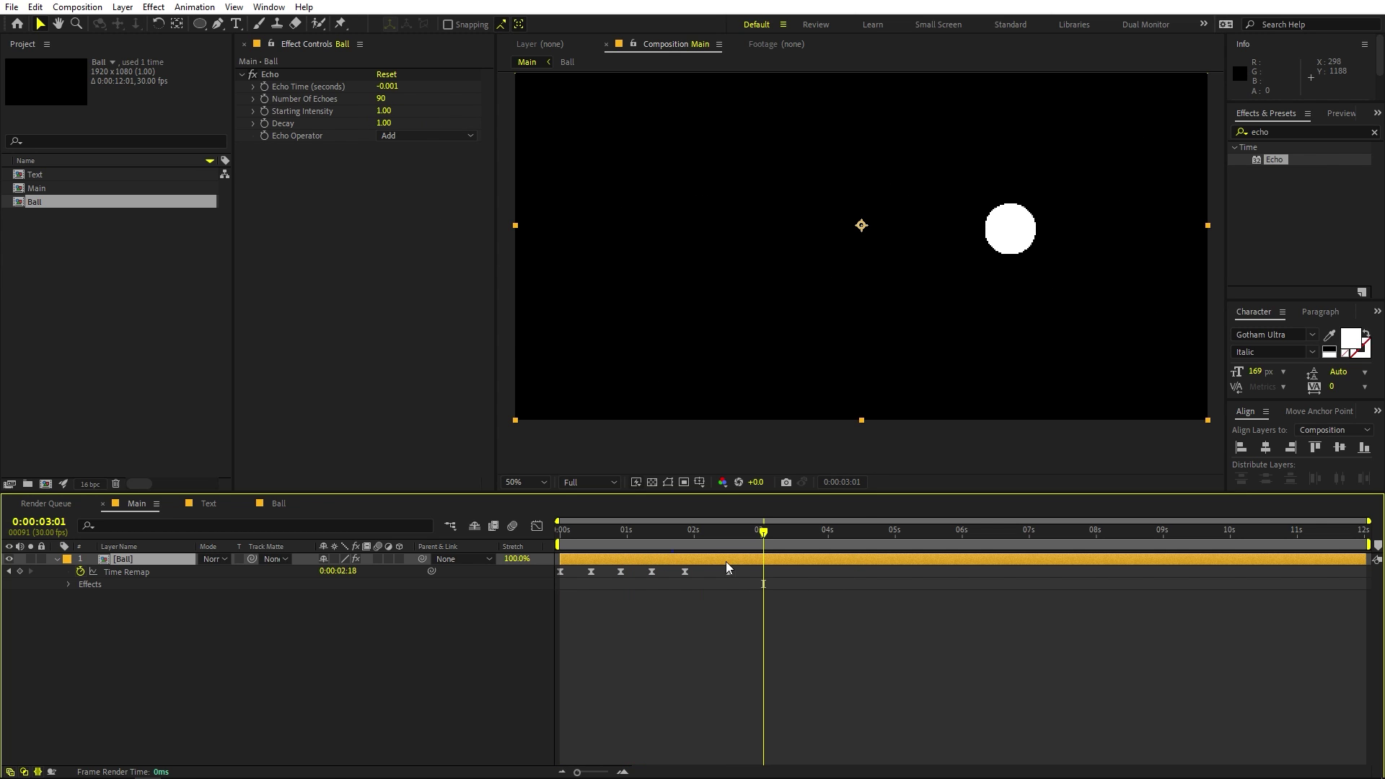
- Open the Ball composition and add a 100% Scale keyframe to Shape Layer 1 at 0:00:02:02
{"action": "left_click_drag", "start_coordinate": [737, 538], "coordinate": [685, 542]}
{"action": "double_click", "coordinate": [693, 559]}
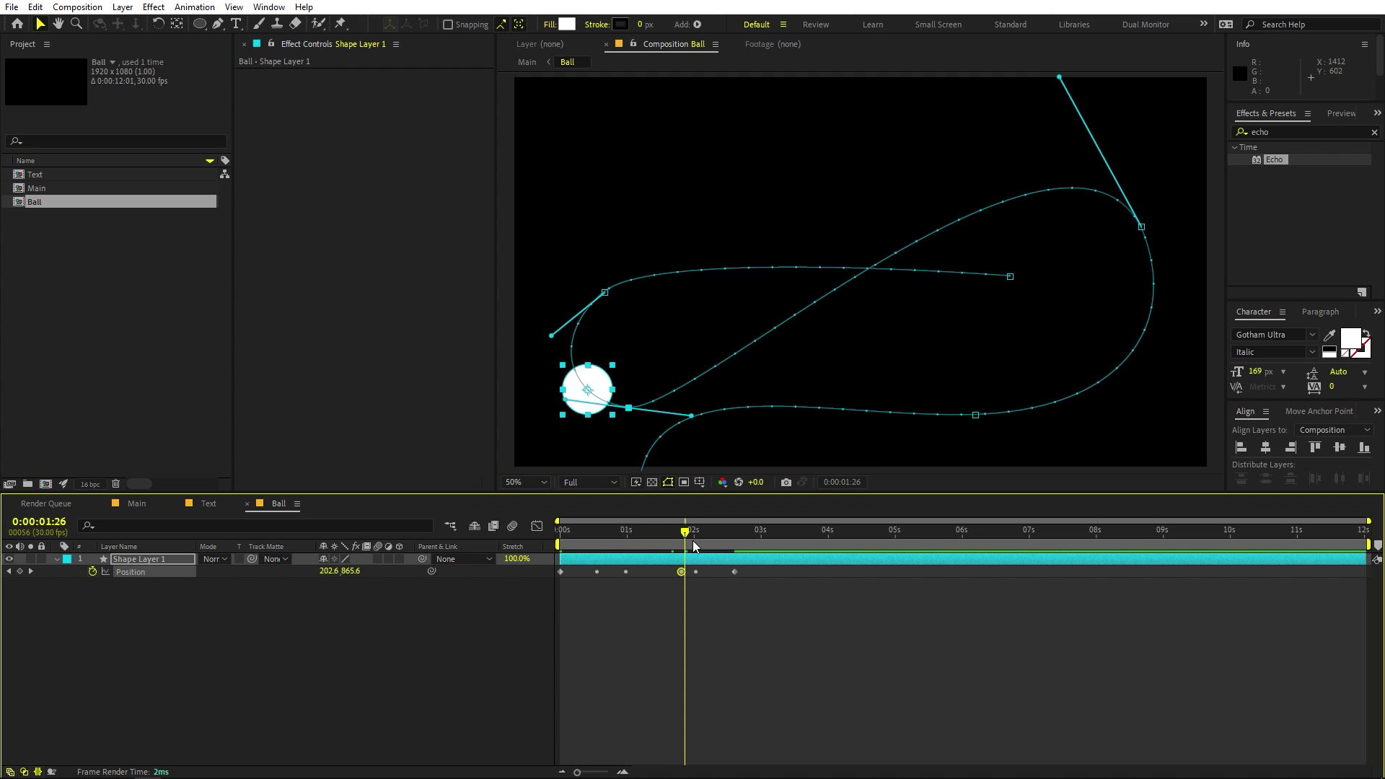
{"action": "left_click_drag", "start_coordinate": [694, 546], "coordinate": [699, 545]}
{"action": "key", "text": "s"}
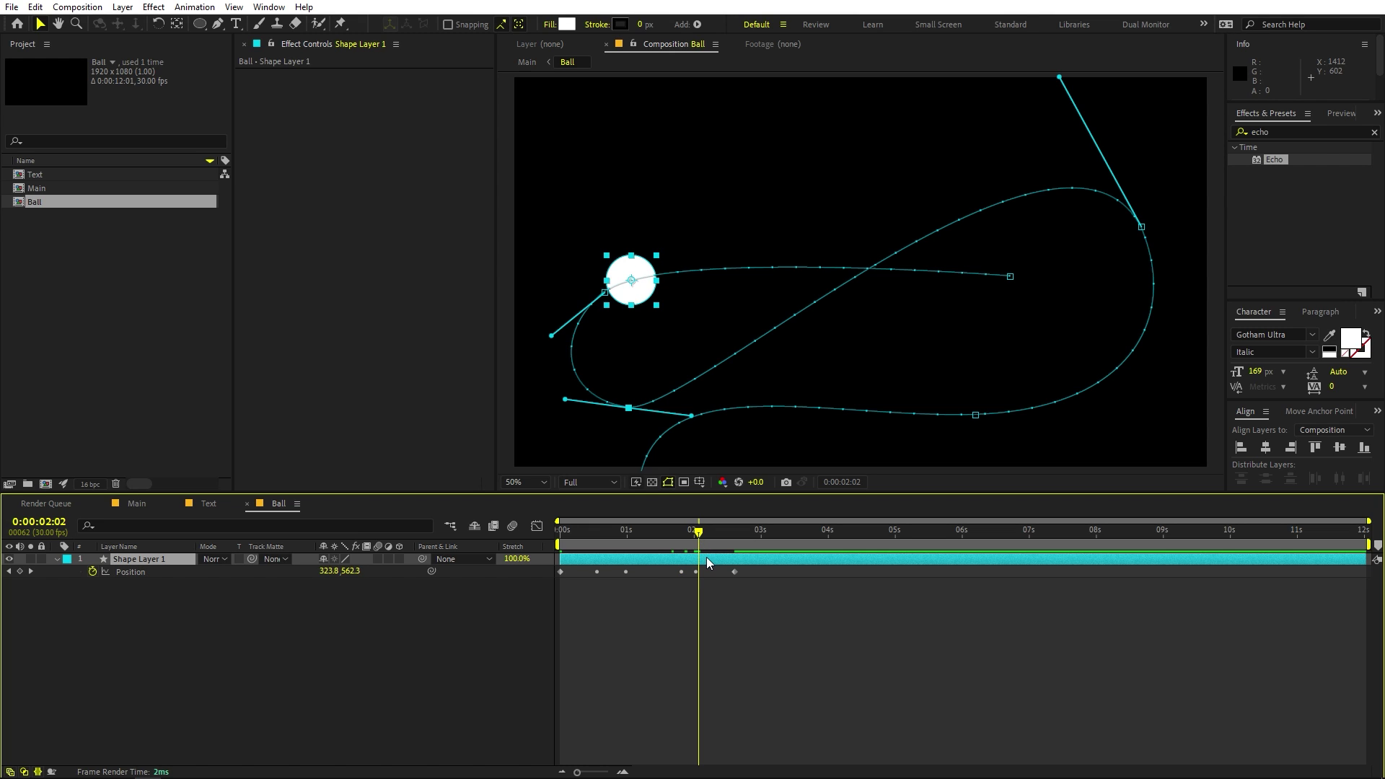
{"action": "left_click", "coordinate": [91, 571]}
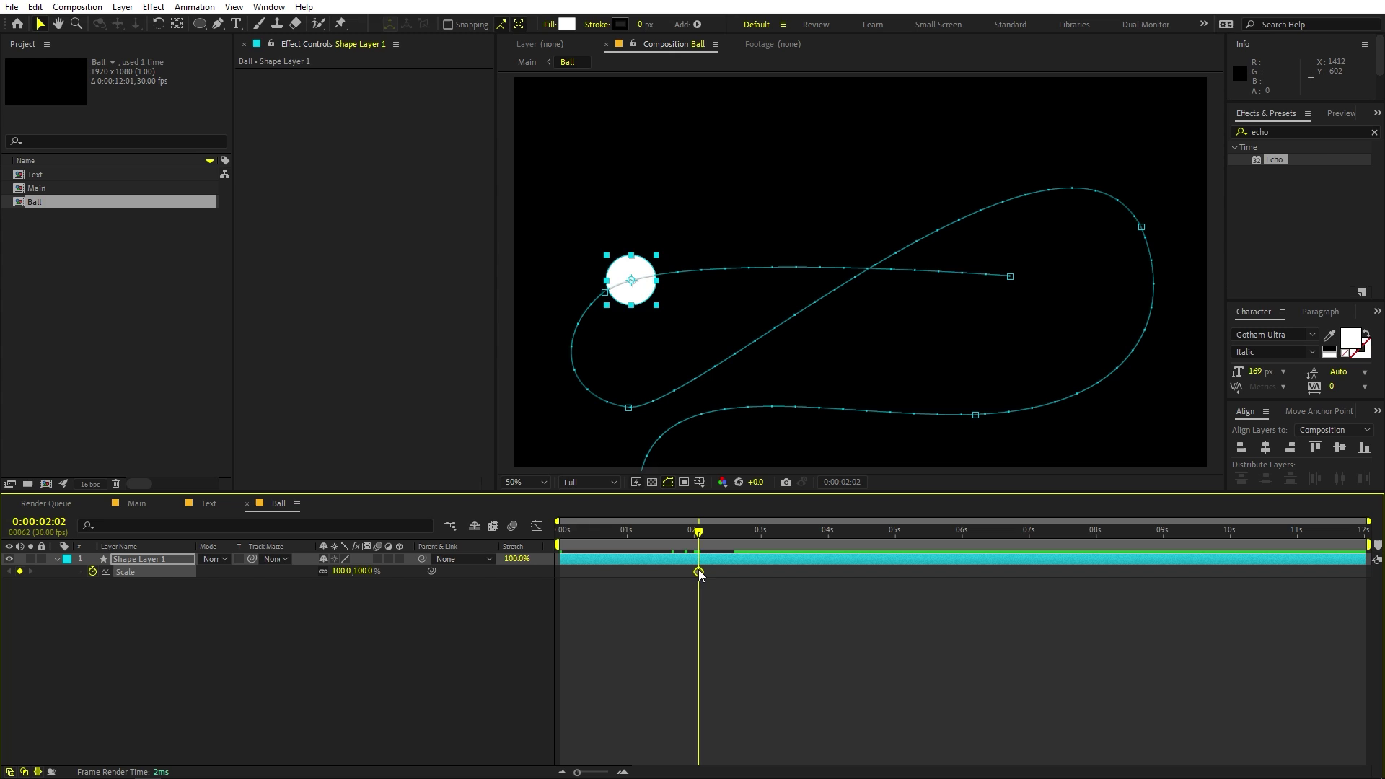
- Shift the Scale keyframe slightly later, and set Shape Layer 1's Scale to 0% at 0:00:02:19
{"action": "left_click_drag", "start_coordinate": [698, 532], "coordinate": [737, 538]}
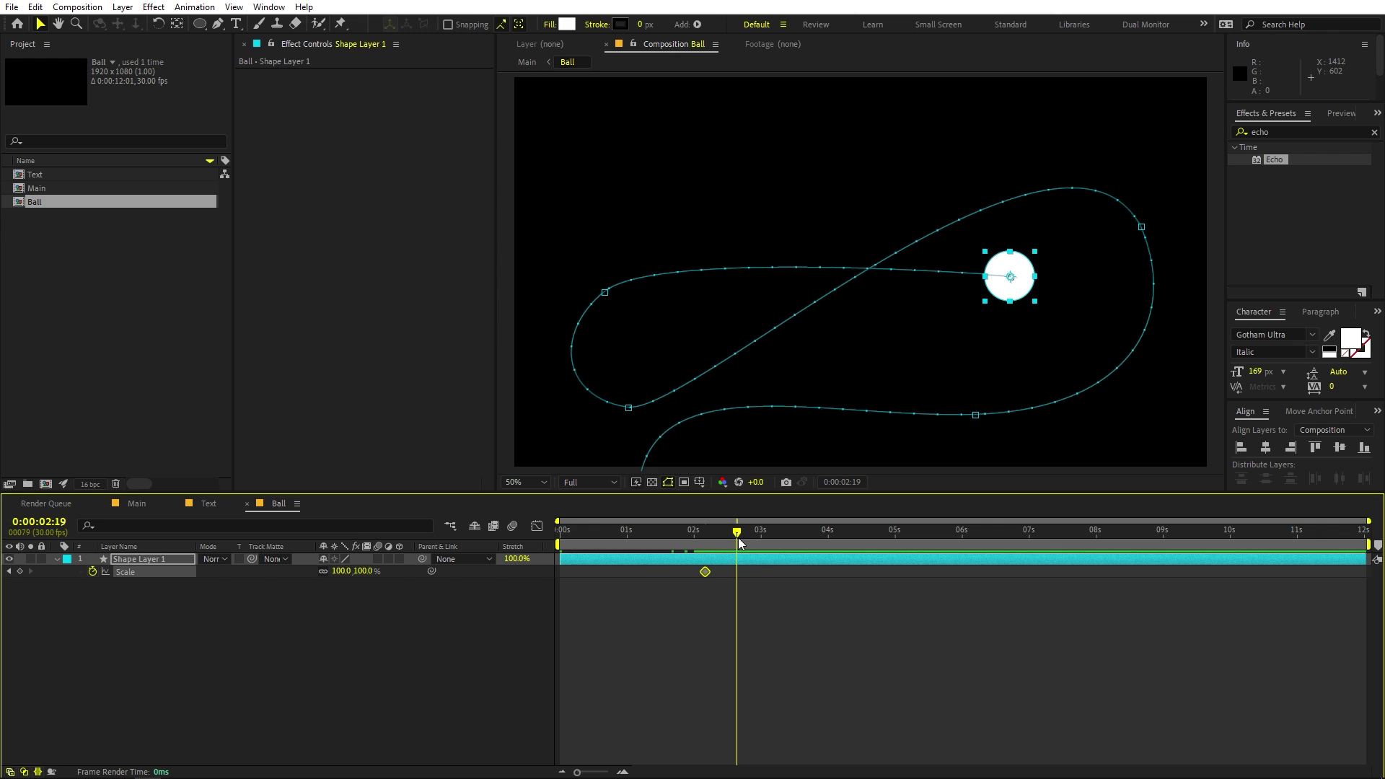
{"action": "left_click", "coordinate": [337, 571]}
{"action": "key", "text": "Return"}
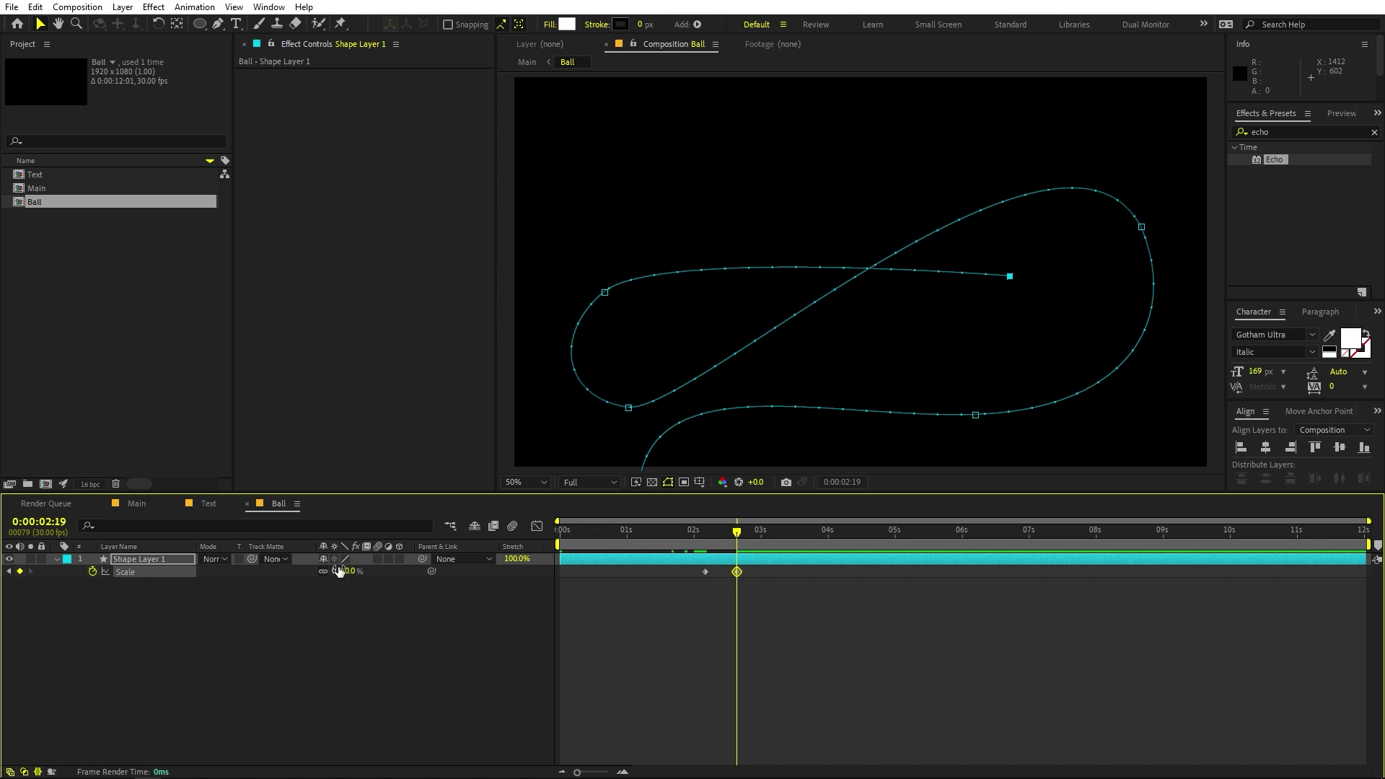
{"action": "left_click_drag", "start_coordinate": [664, 532], "coordinate": [731, 552]}
- Preview the shrinking ball in the Main composition and trim the end of the Ball layer to 0:00:02:16
{"action": "left_click", "coordinate": [136, 504]}
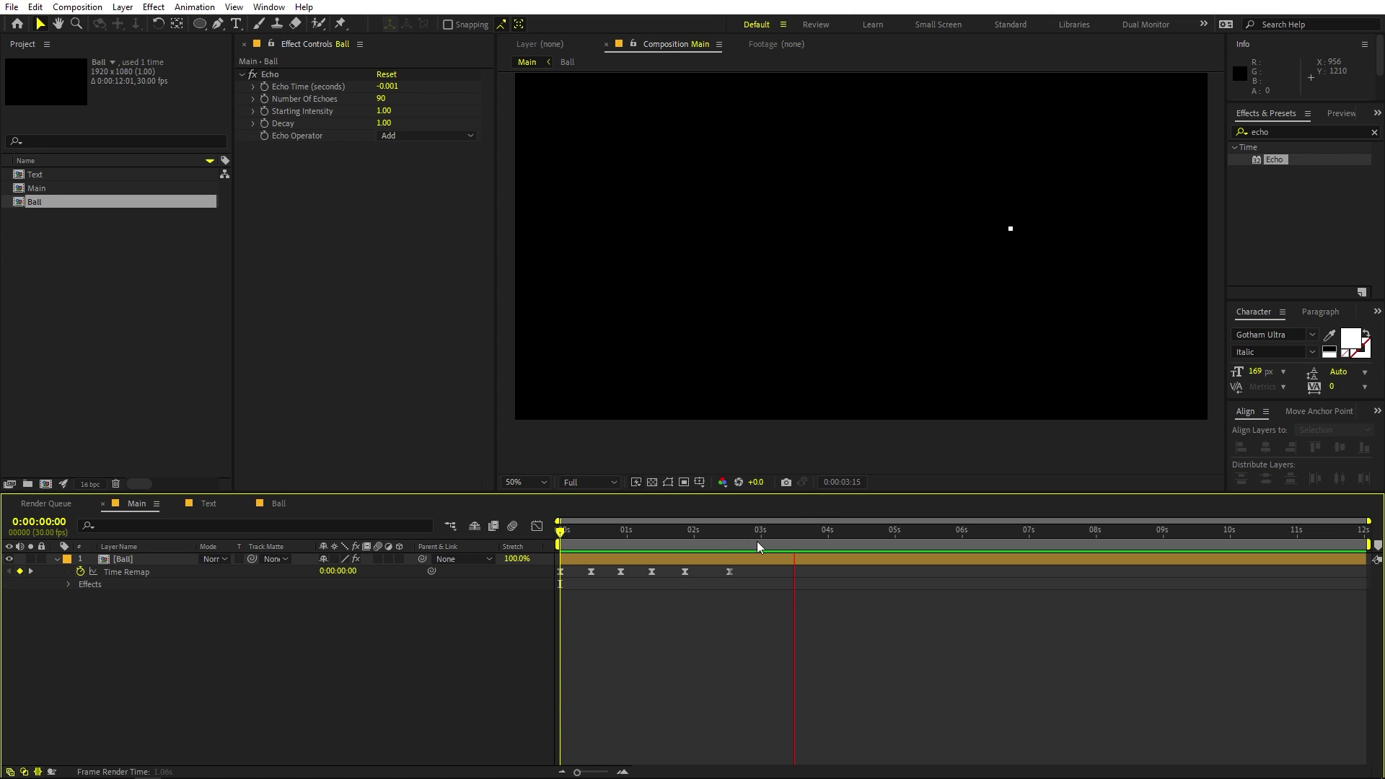
{"action": "left_click_drag", "start_coordinate": [710, 534], "coordinate": [729, 534]}
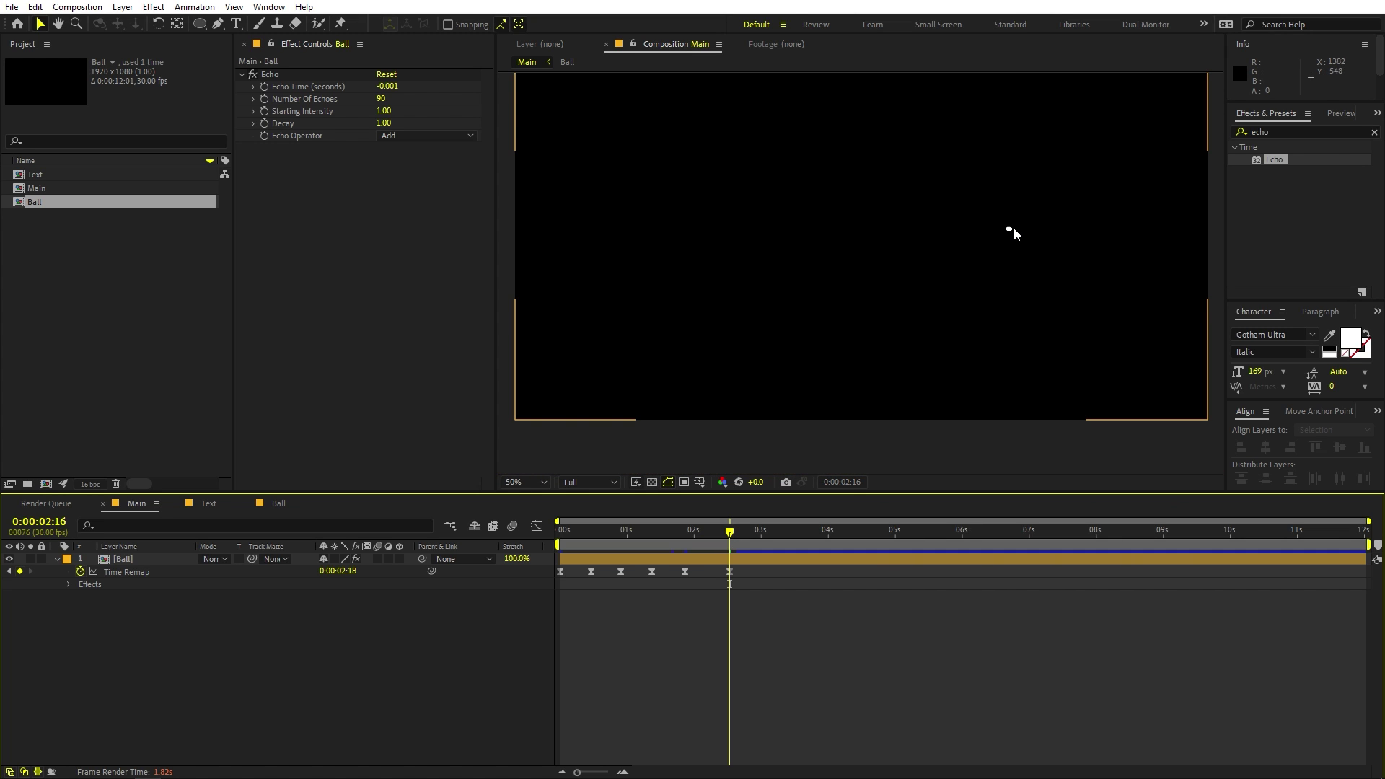
{"action": "left_click", "coordinate": [791, 561]}
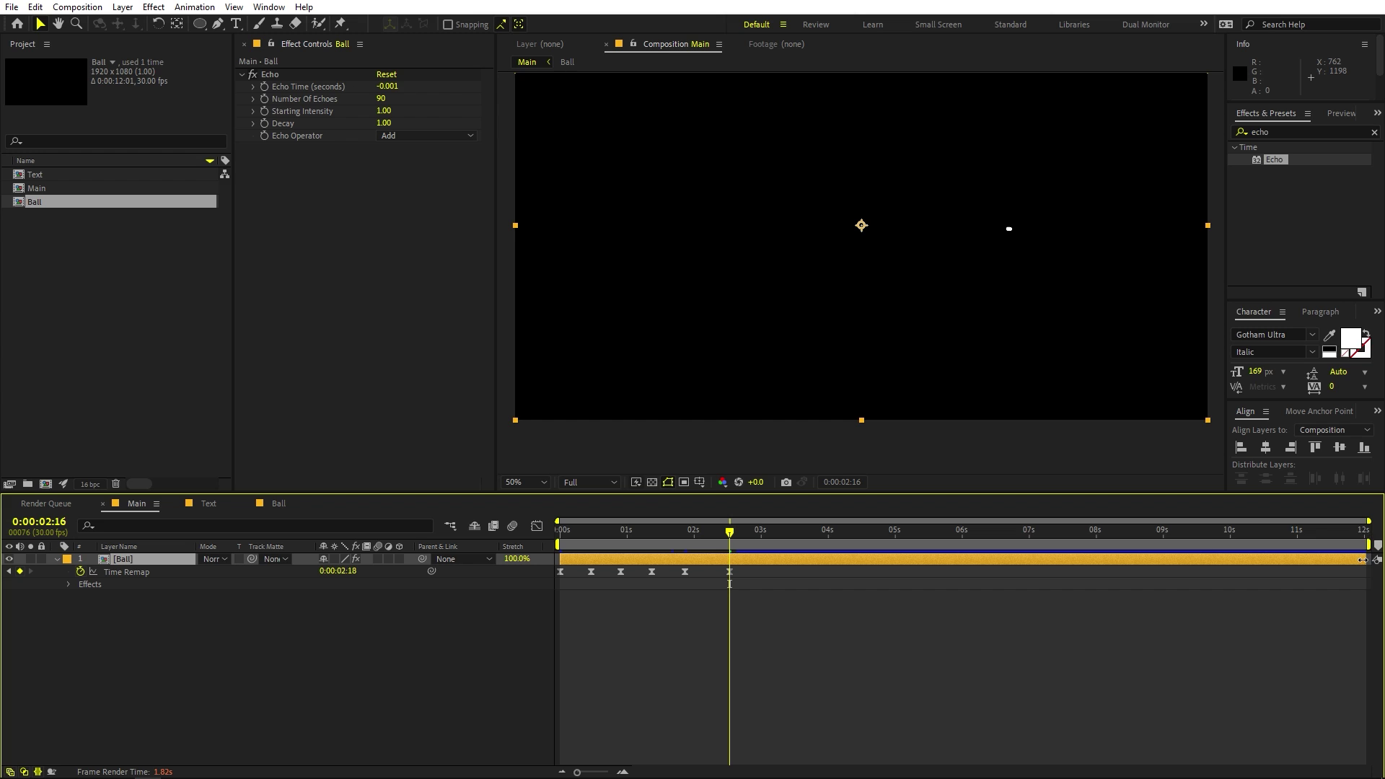
{"action": "left_click_drag", "start_coordinate": [1351, 559], "coordinate": [738, 585]}
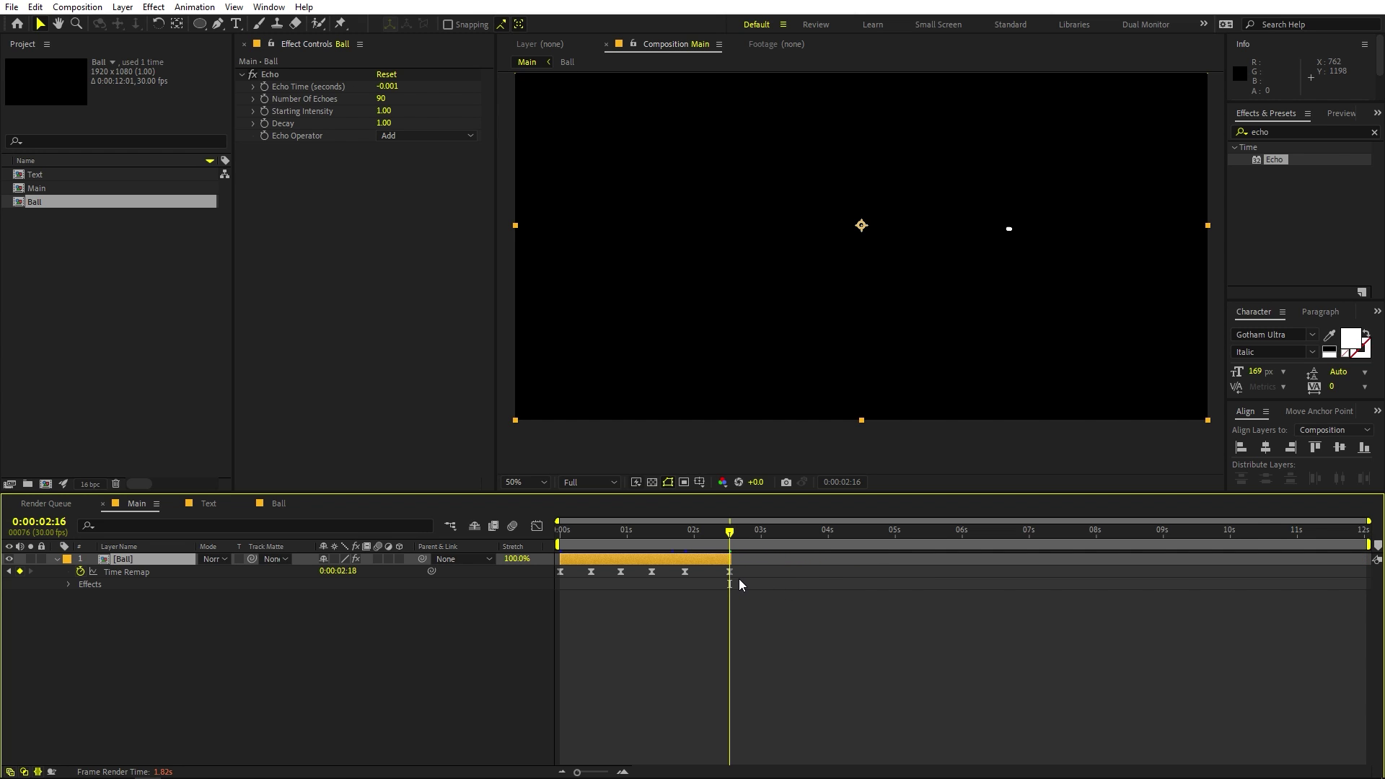
- Play the last frames of the trimmed Ball layer from 0:00:02:11 to check its ending
{"action": "key", "text": "Page_Up"}
{"action": "key", "text": "Page_Up"}
{"action": "key", "text": "Page_Up"}
{"action": "key", "text": "Page_Up"}
{"action": "key", "text": "Page_Up"}
{"action": "key", "text": "space"}
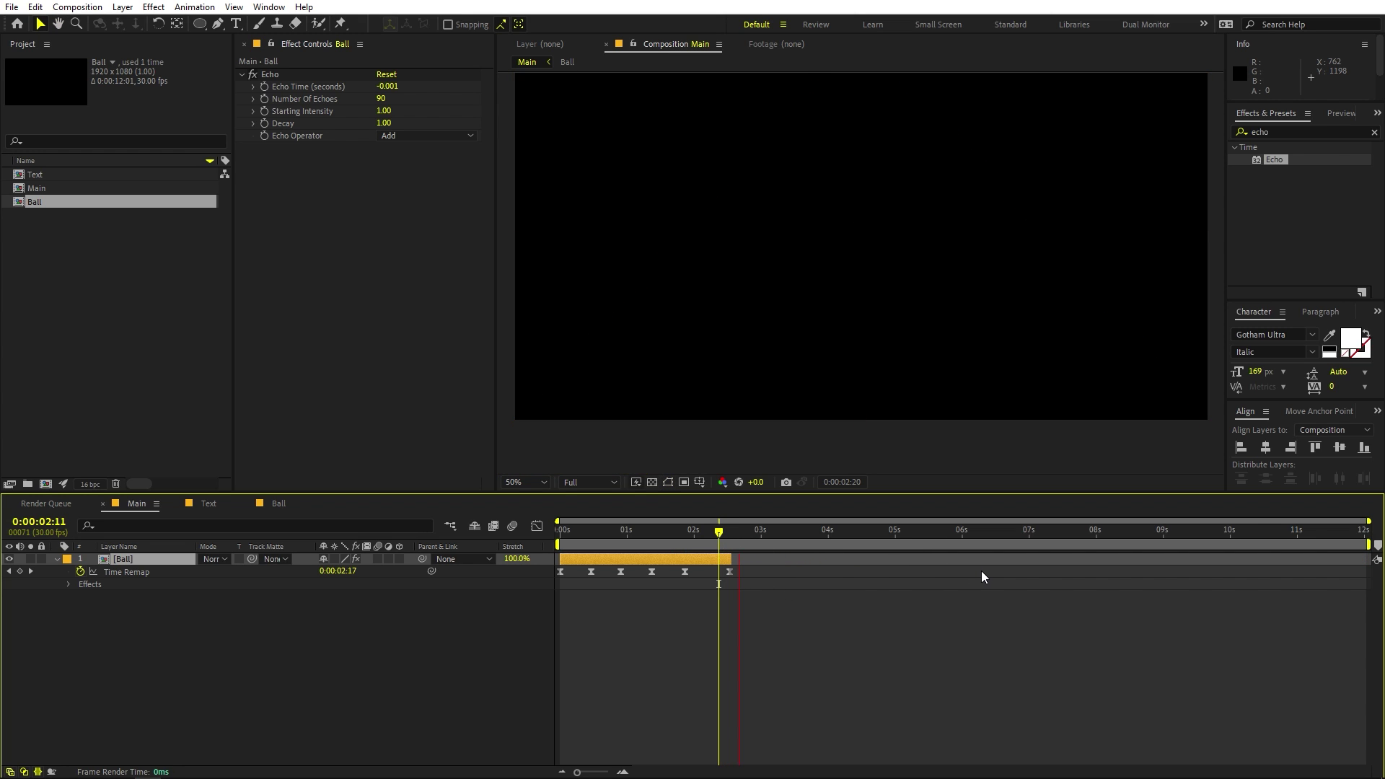
{"action": "left_click", "coordinate": [724, 541]}
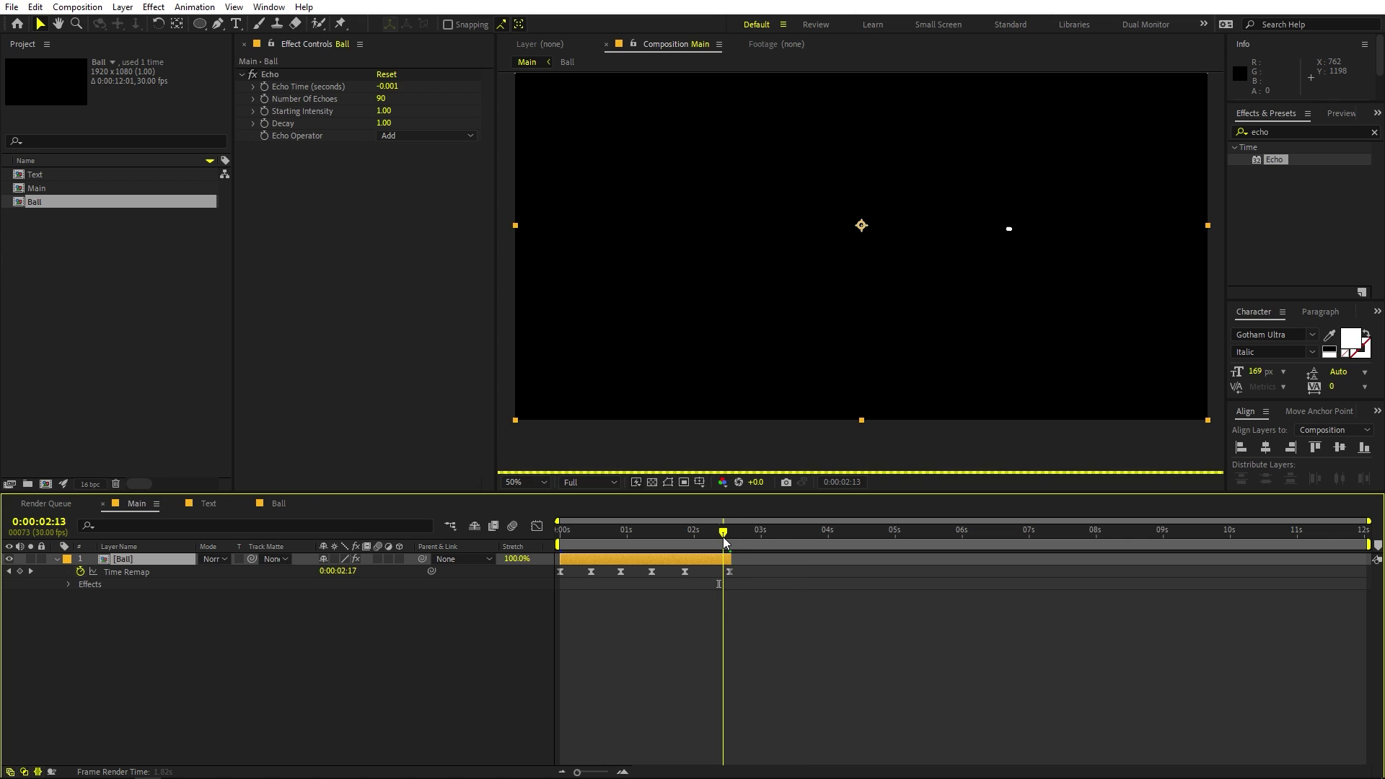
- Set the current time to 0:00:01:02 and fit the Main composition to the viewer
{"action": "left_click_drag", "start_coordinate": [724, 540], "coordinate": [632, 541]}
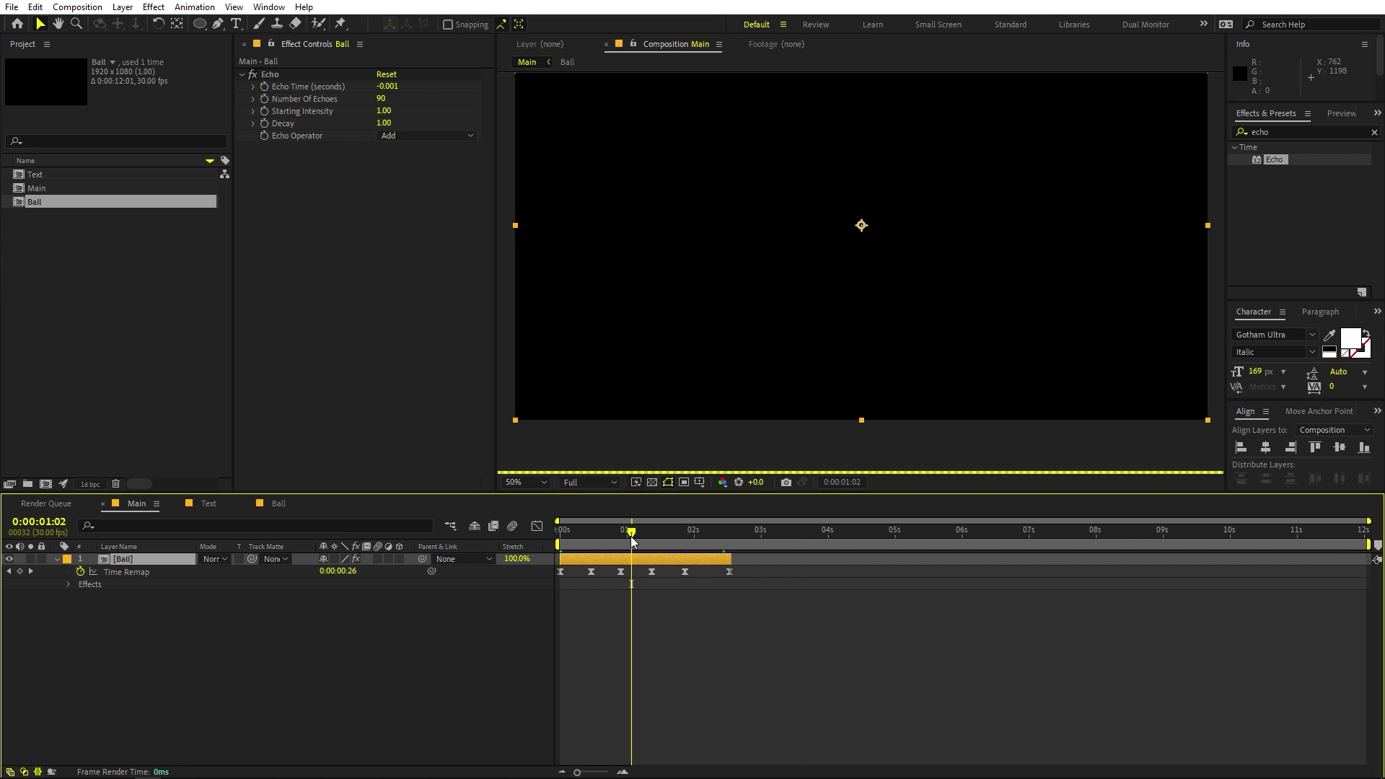
{"action": "left_click", "coordinate": [530, 482]}
{"action": "left_click", "coordinate": [533, 526]}
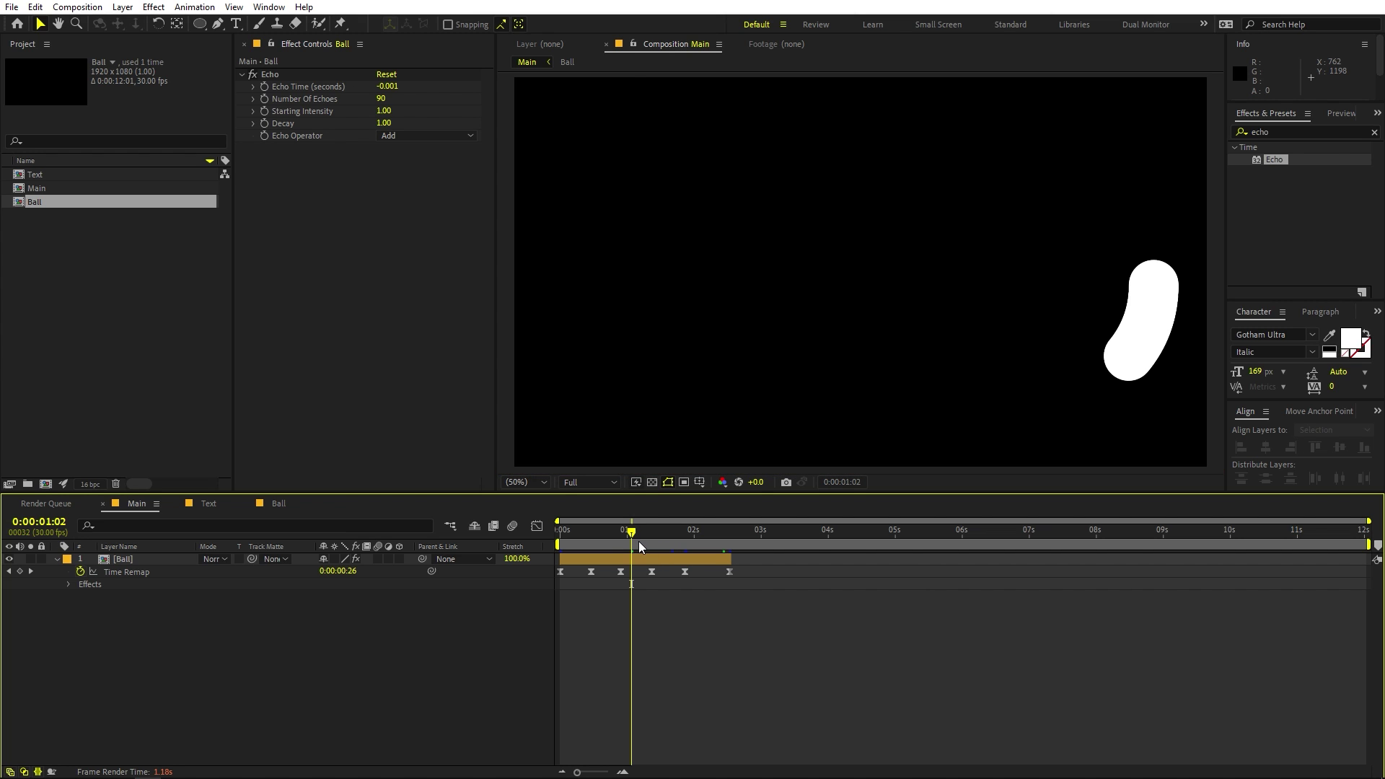
- Find the Gradient Ramp effect and apply it to the Ball layer below Echo
{"action": "left_click", "coordinate": [648, 558]}
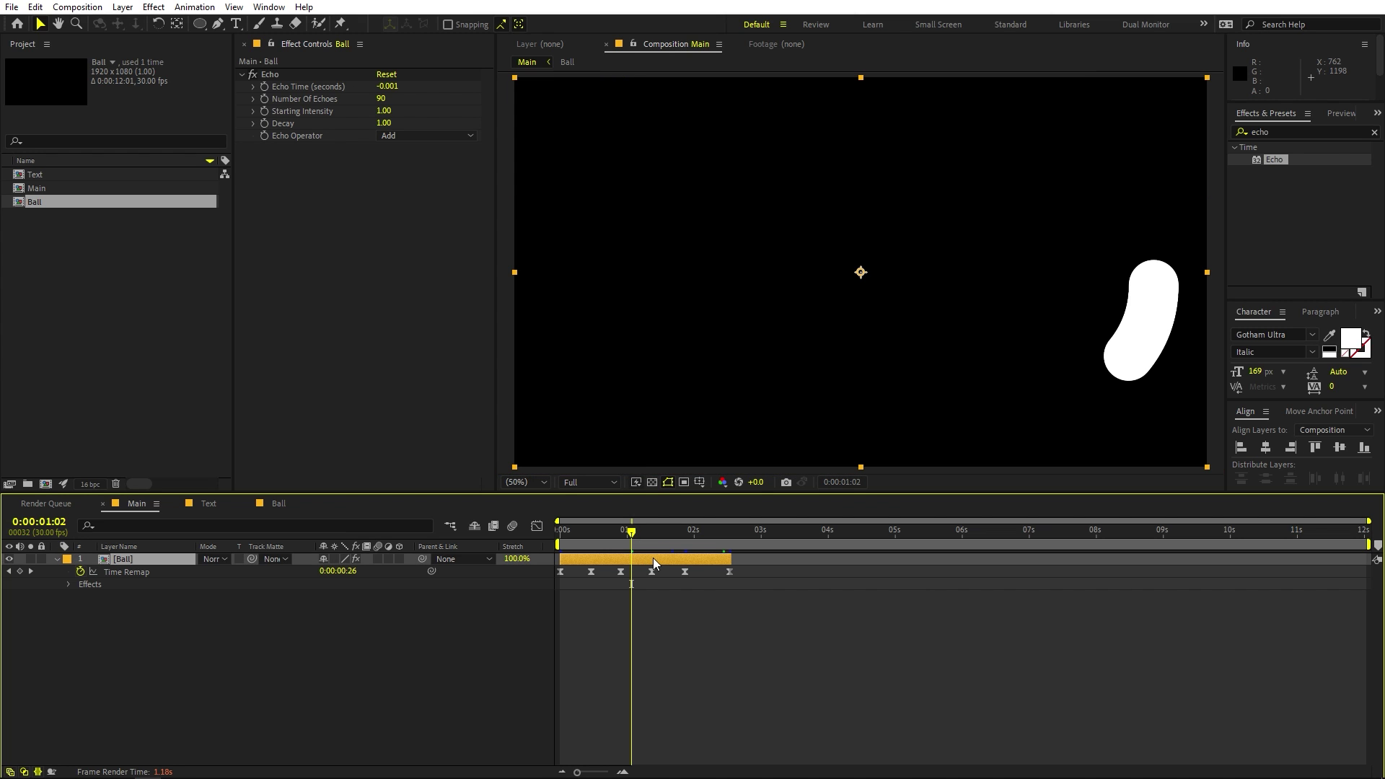
{"action": "left_click", "coordinate": [1293, 134]}
{"action": "type", "text": "f"}
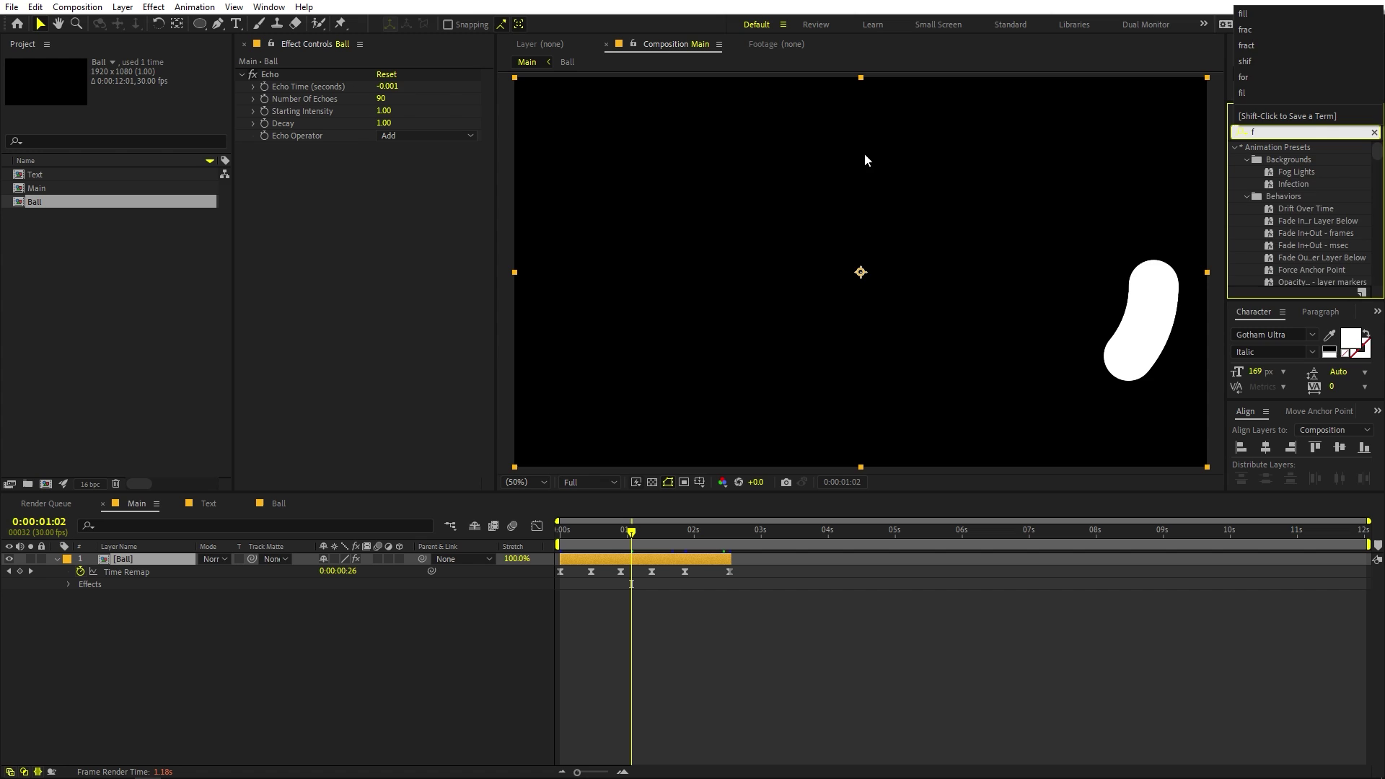
{"action": "key", "text": "BackSpace"}
{"action": "type", "text": "gra"}
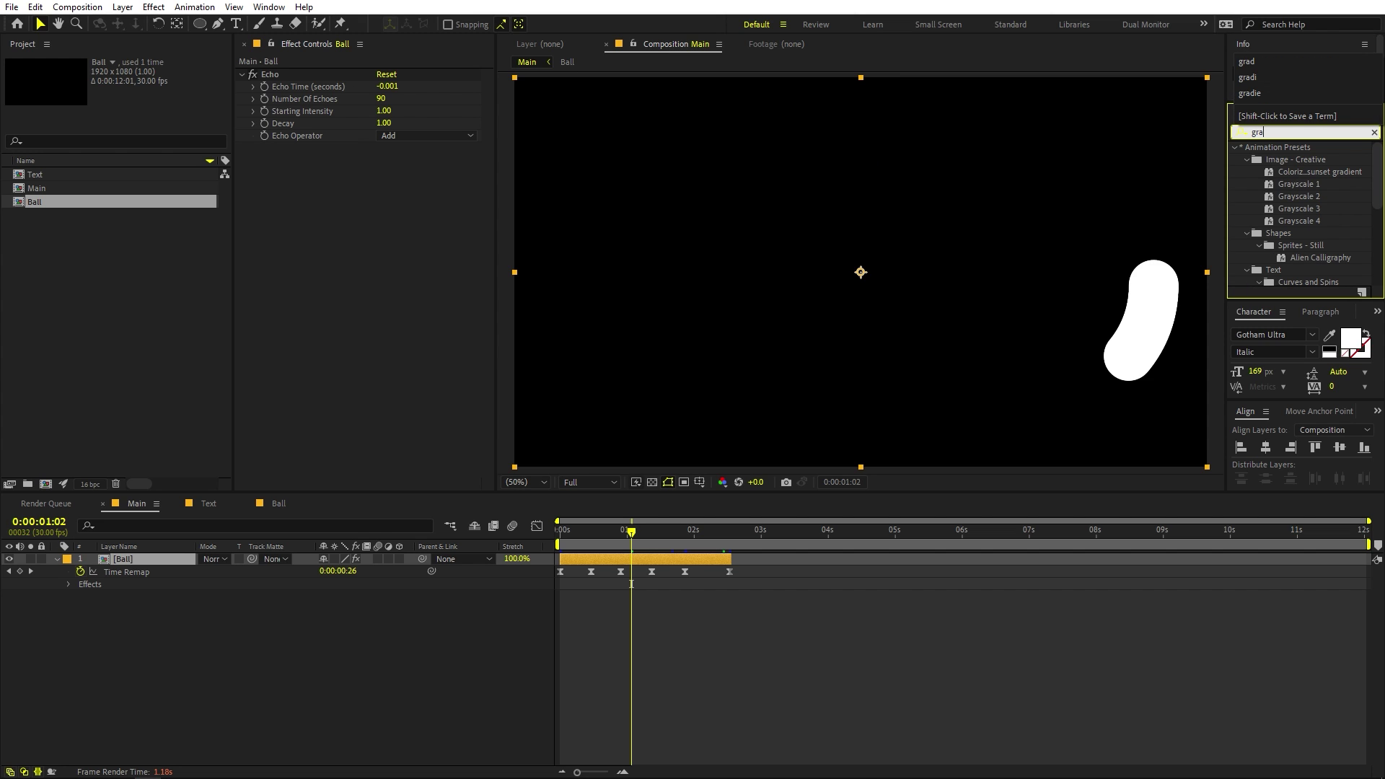
{"action": "type", "text": "die"}
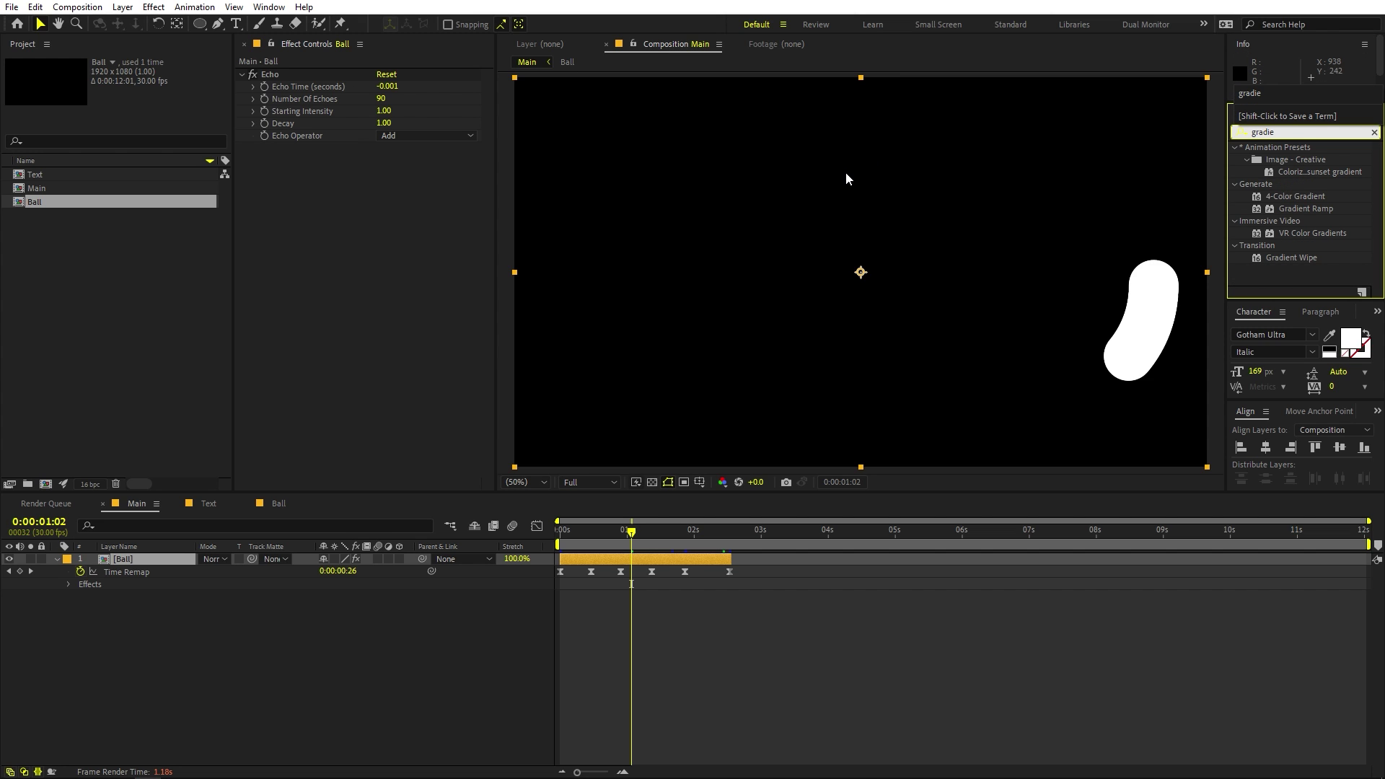
{"action": "left_click_drag", "start_coordinate": [1300, 205], "coordinate": [331, 369]}
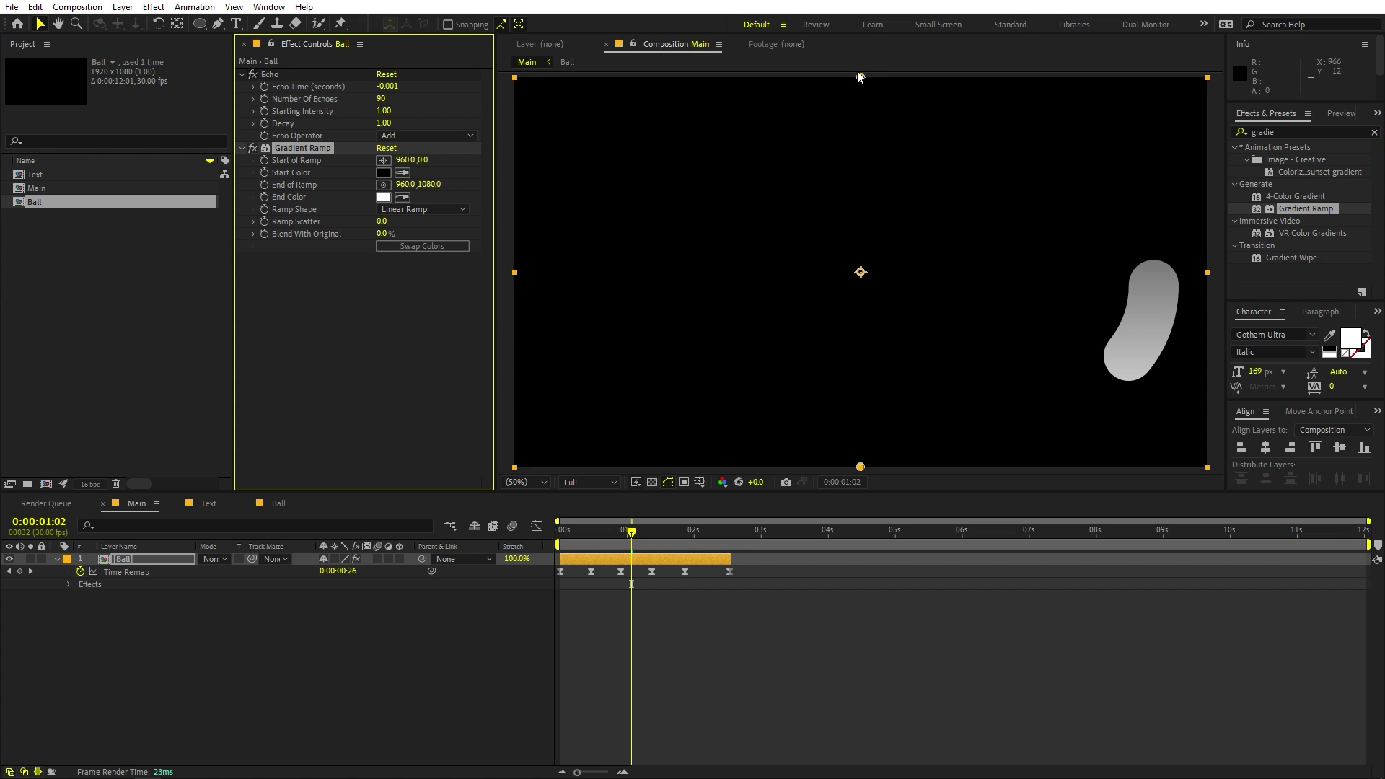
- Move the Start of Ramp to 1042, 76 and the End of Ramp to 1036, 1048, and go to 0:00:01:00
{"action": "left_click", "coordinate": [859, 77]}
{"action": "left_click_drag", "start_coordinate": [883, 106], "coordinate": [877, 96]}
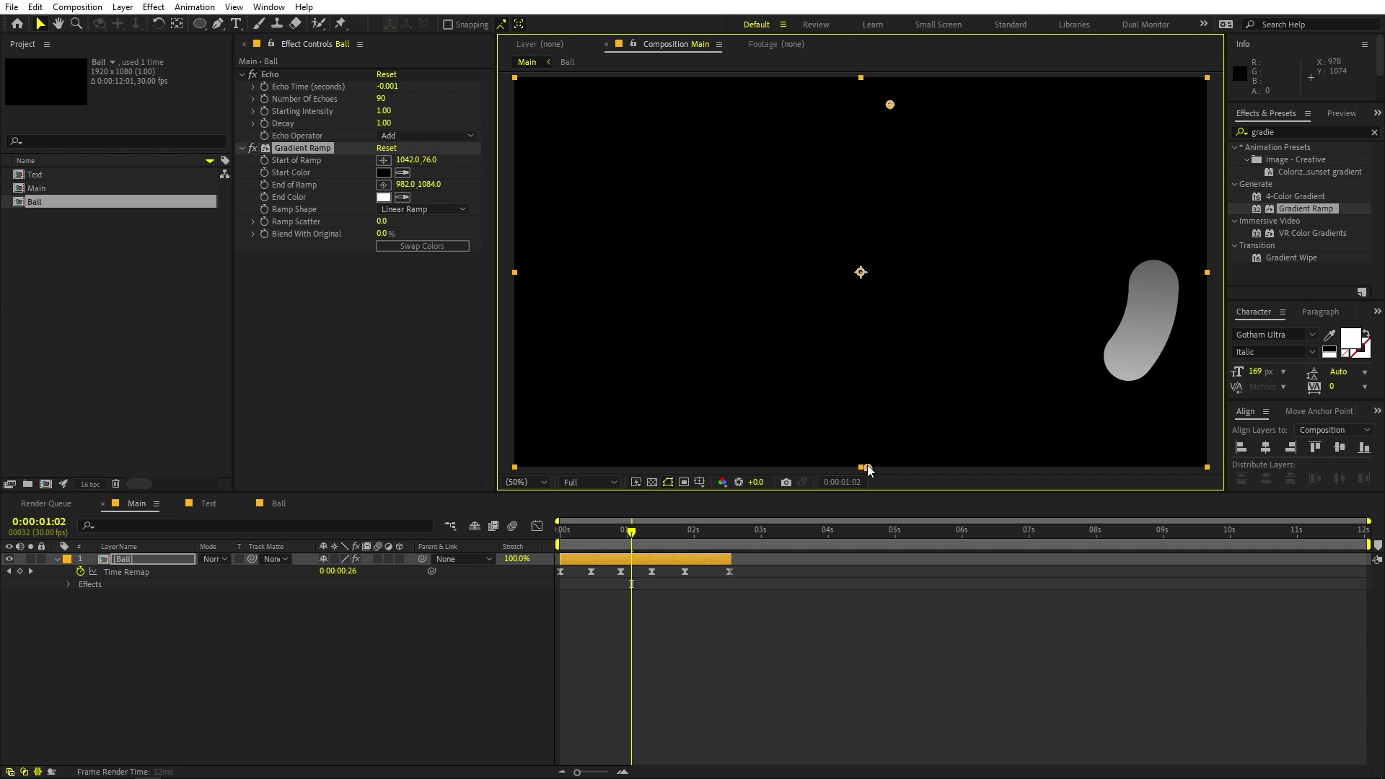
{"action": "left_click_drag", "start_coordinate": [872, 468], "coordinate": [888, 456]}
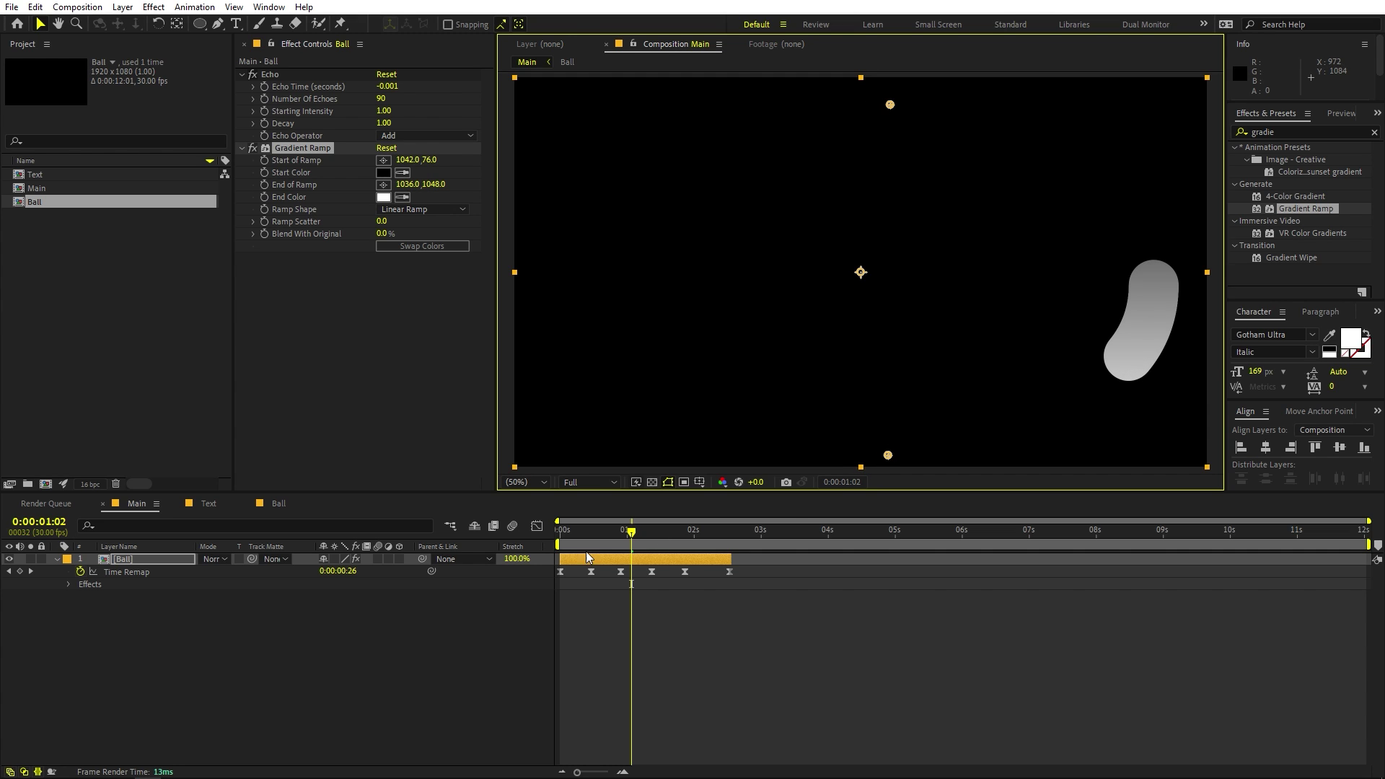
{"action": "left_click_drag", "start_coordinate": [587, 557], "coordinate": [627, 556]}
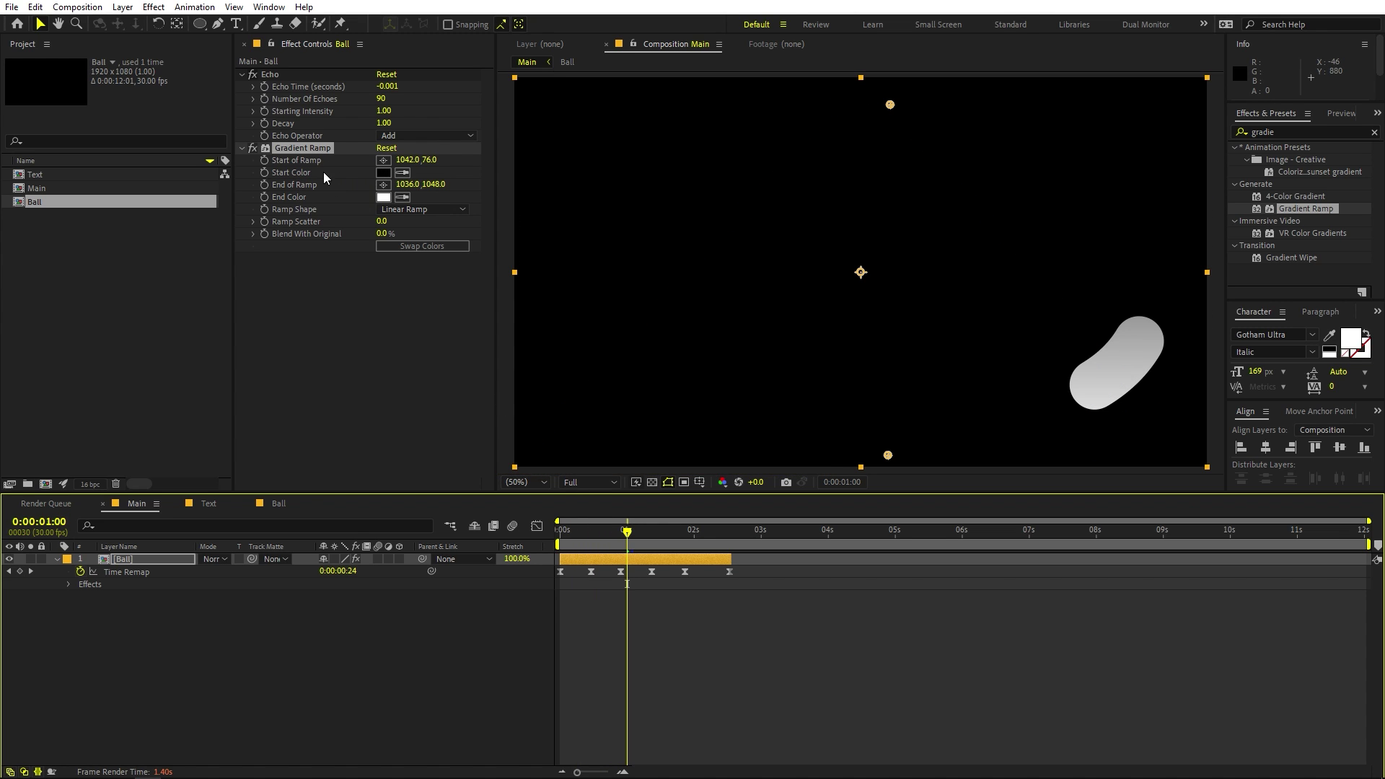
- Find the Colorama effect and apply it to the Ball layer below Gradient Ramp
{"action": "left_click", "coordinate": [1317, 130]}
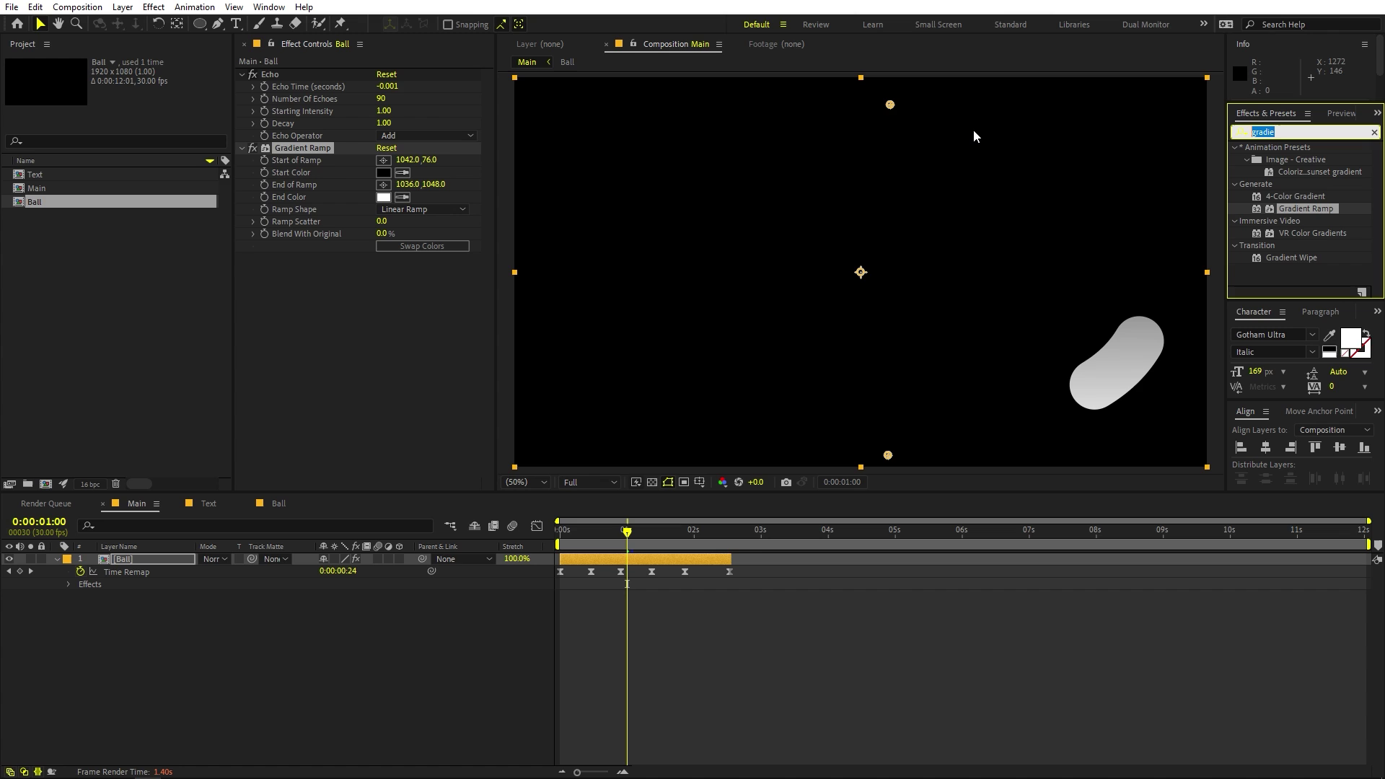
{"action": "type", "text": "co"}
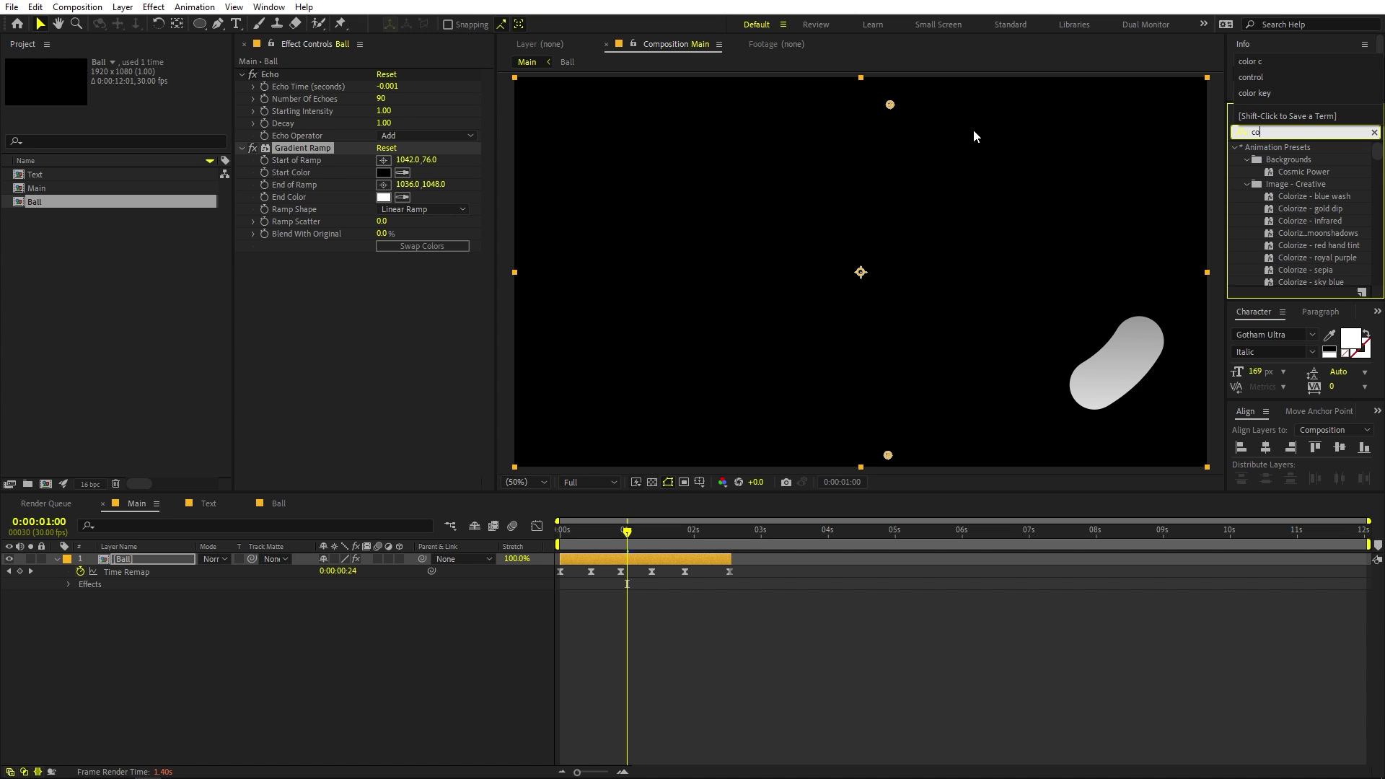
{"action": "type", "text": "lora"}
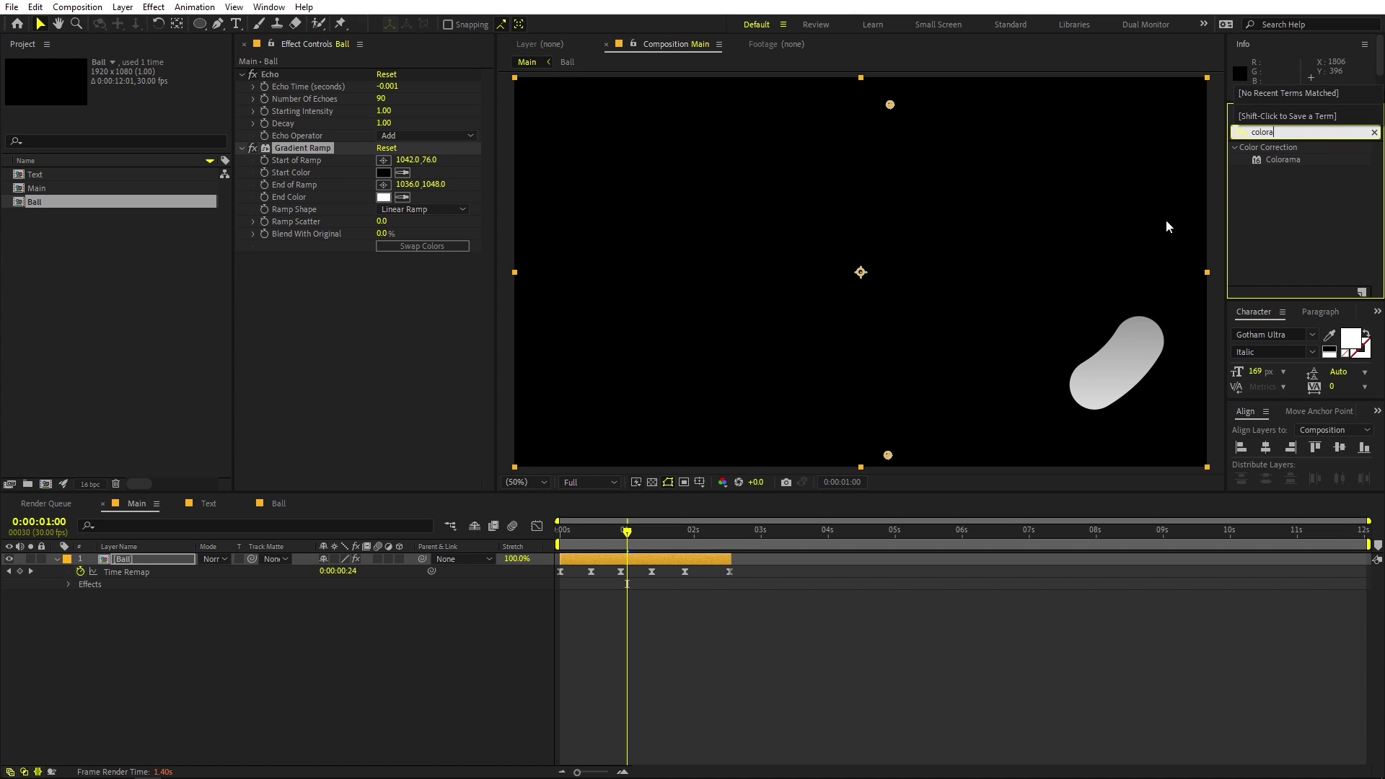
{"action": "left_click_drag", "start_coordinate": [1291, 160], "coordinate": [303, 301]}
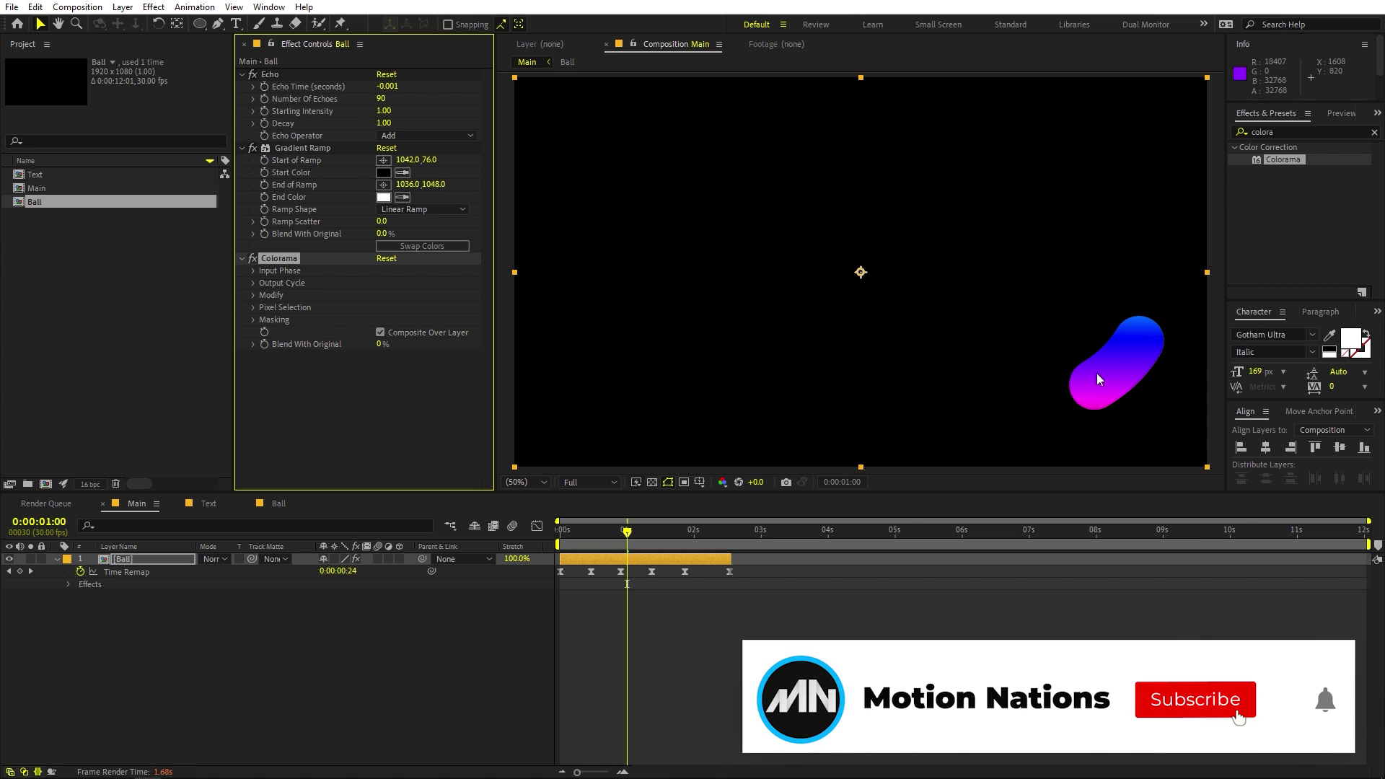
- Play the coloured Ball animation from the first frame and stop at 0:00:02:00
{"action": "left_click", "coordinate": [634, 543]}
{"action": "key", "text": "Home"}
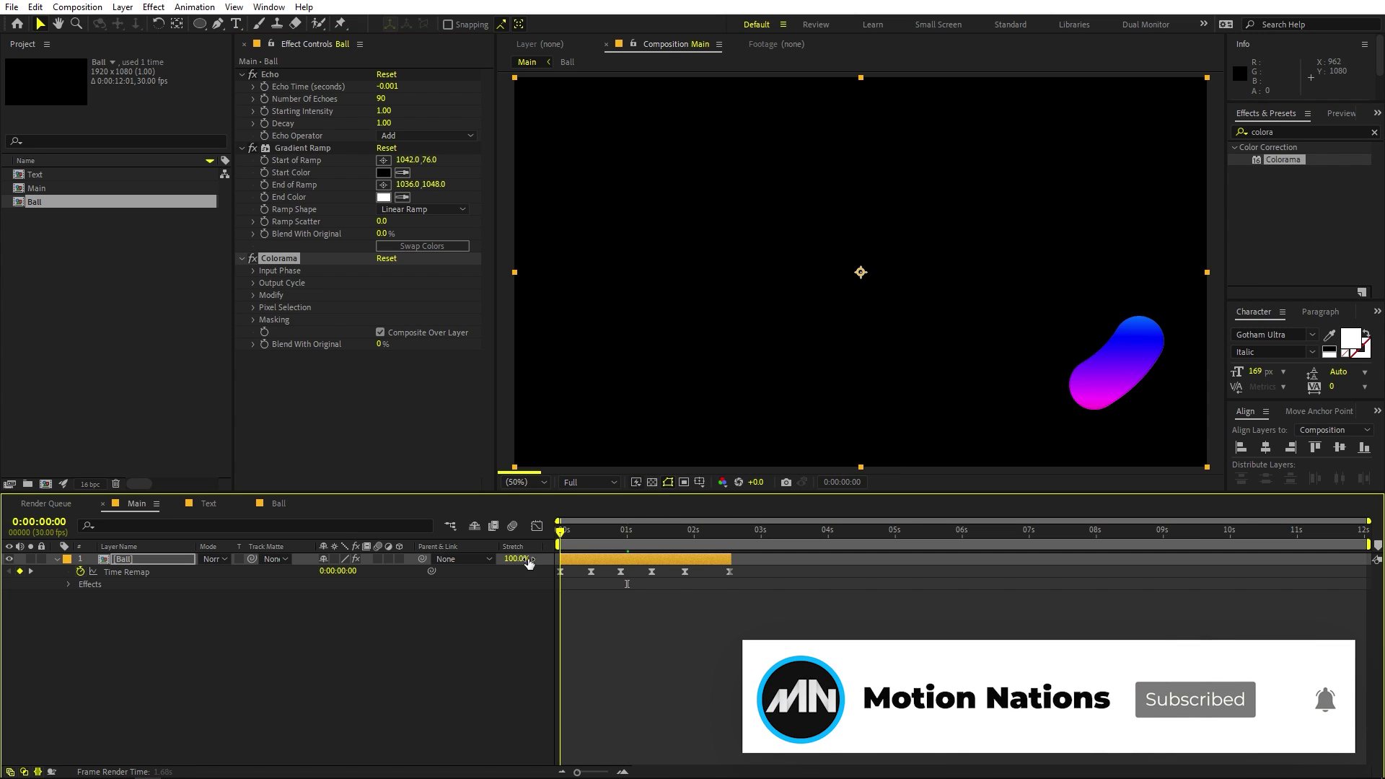
{"action": "key", "text": "space"}
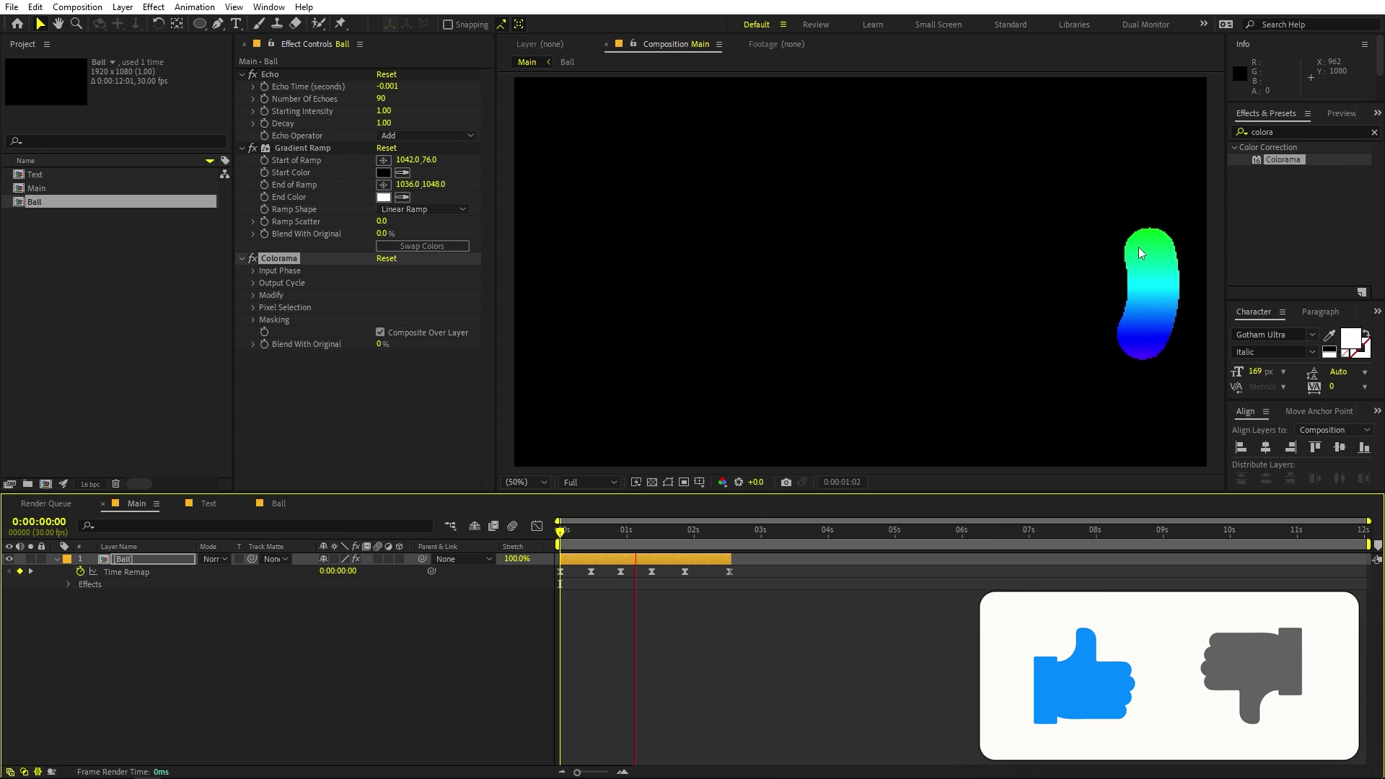
{"action": "left_click", "coordinate": [694, 539]}
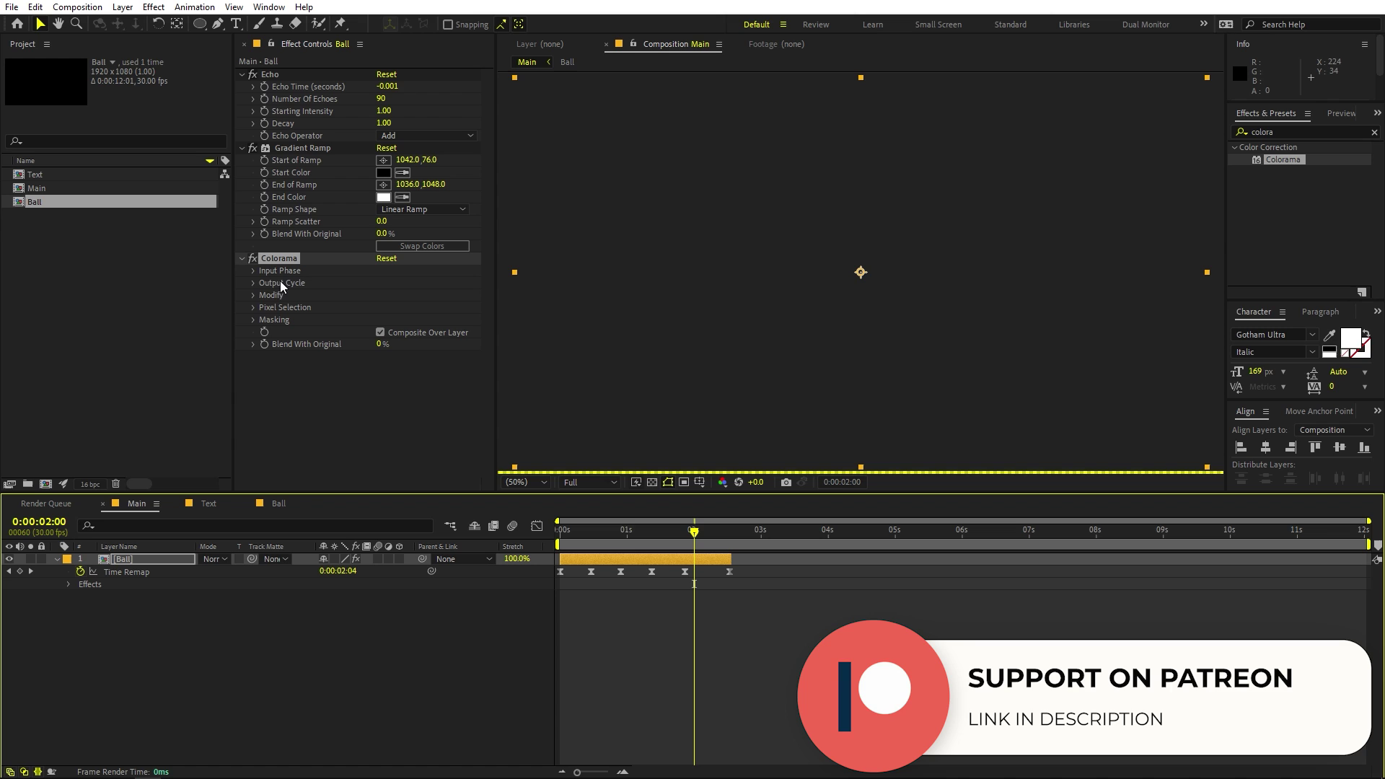
- Try the Fire preset palette in Colorama's Output Cycle
{"action": "left_click", "coordinate": [253, 283]}
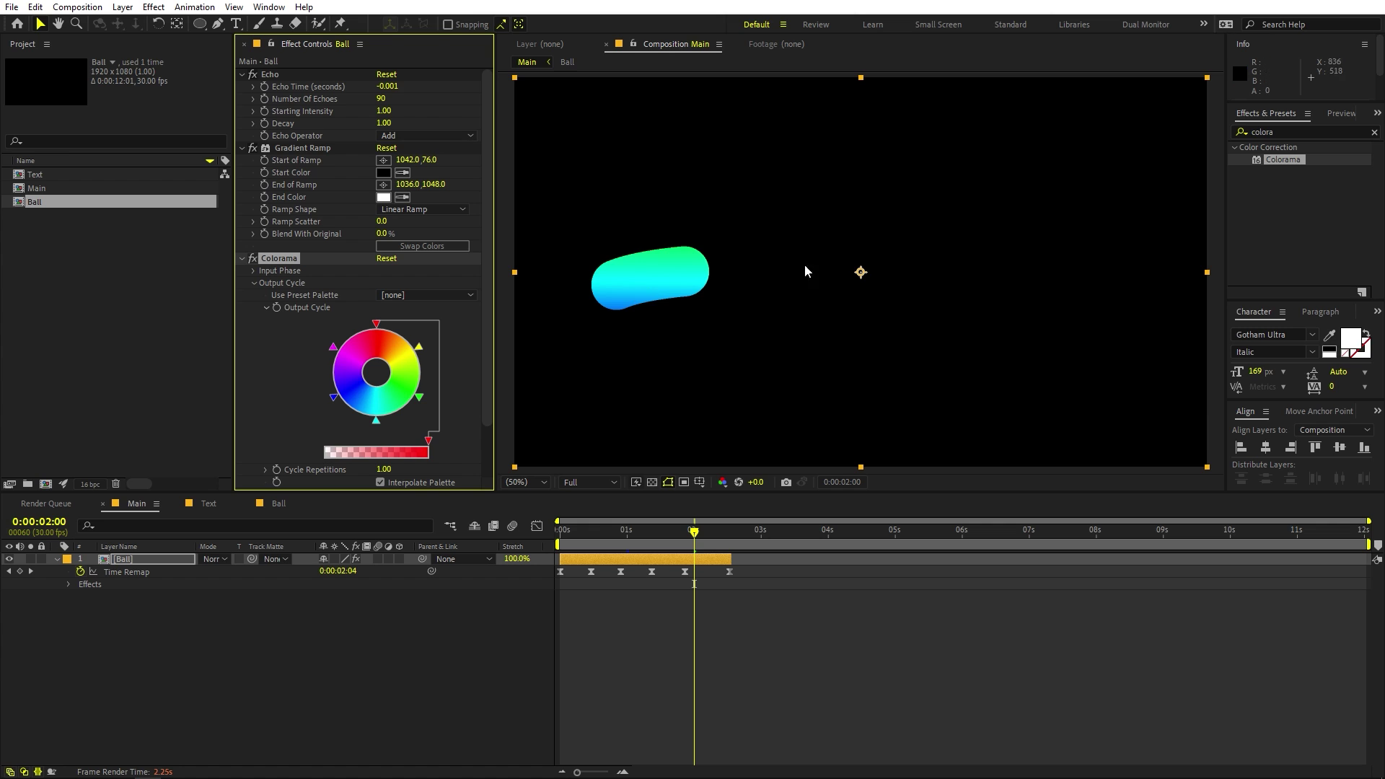
{"action": "left_click", "coordinate": [434, 296]}
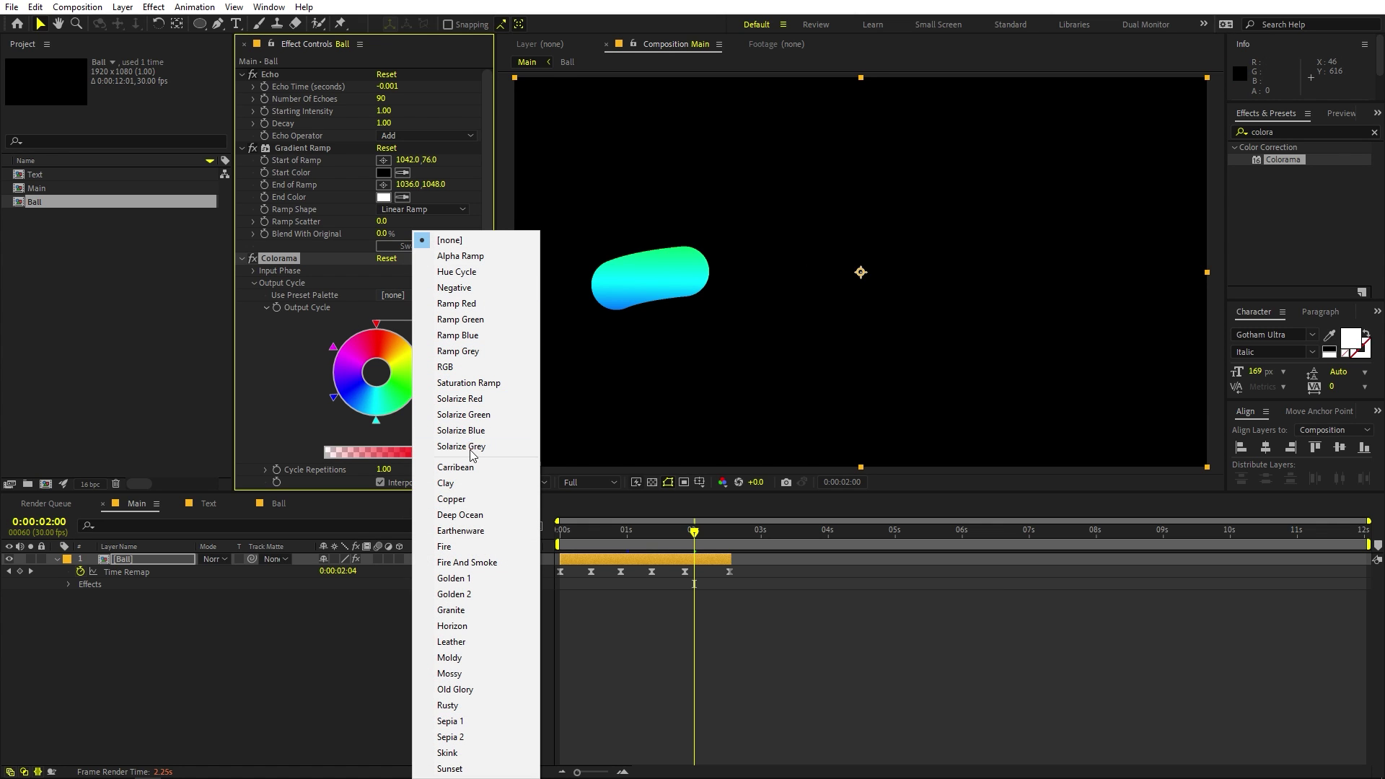
{"action": "left_click", "coordinate": [466, 548]}
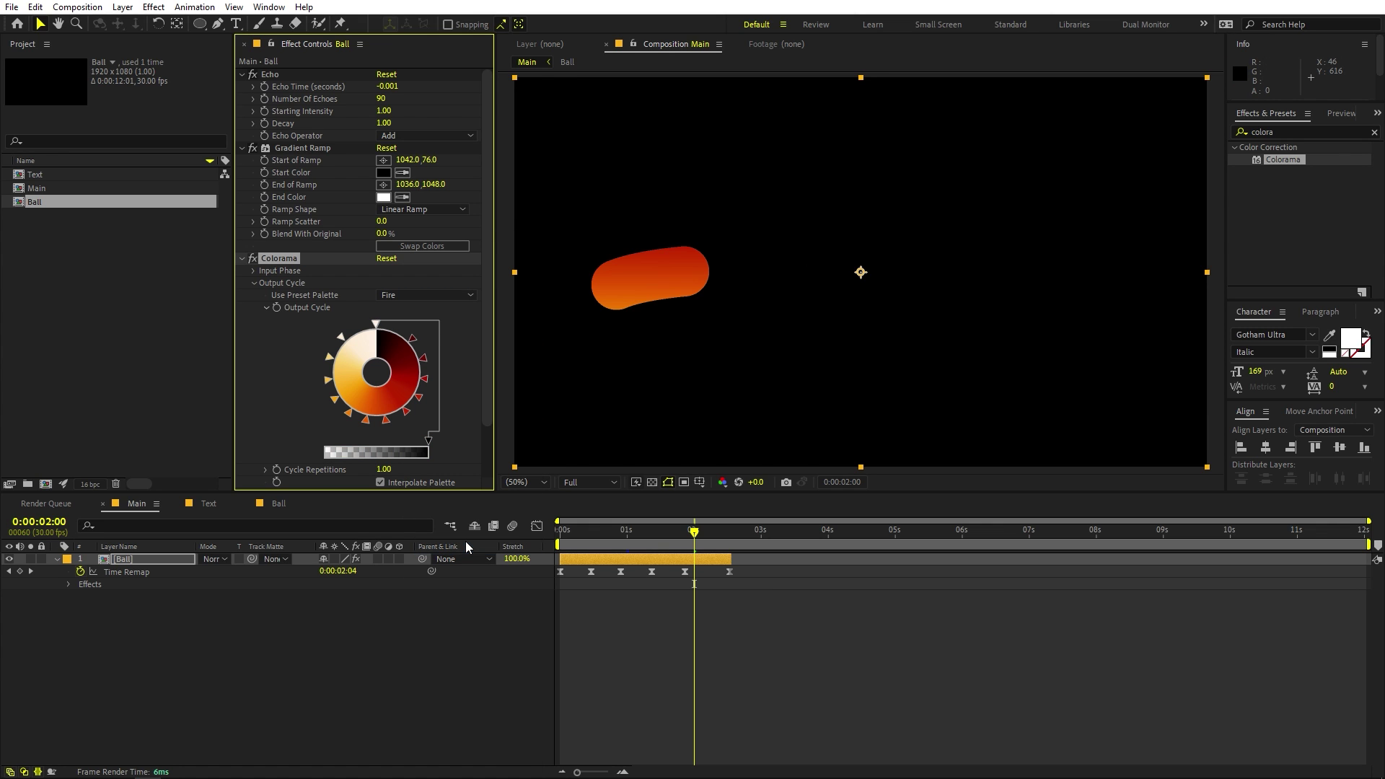
{"action": "left_click", "coordinate": [689, 563]}
{"action": "key", "text": "space"}
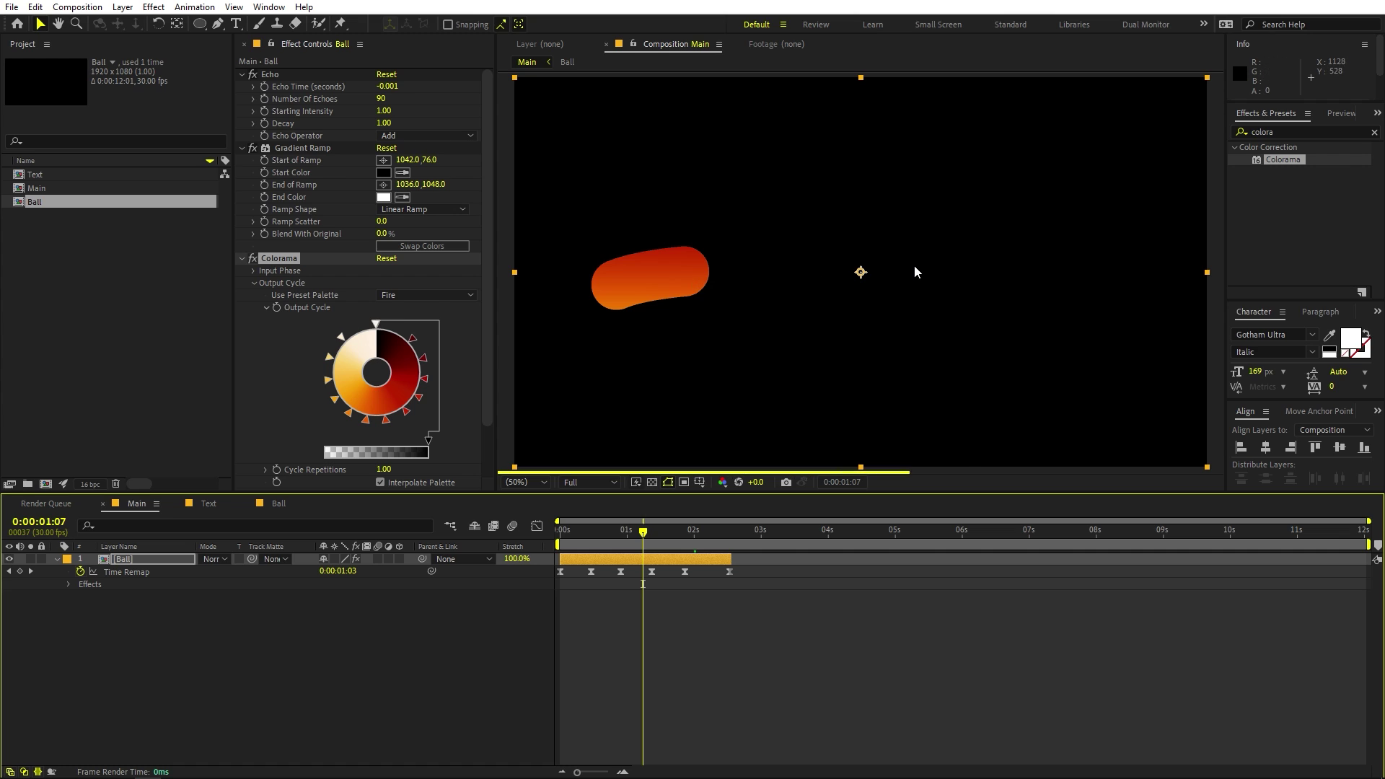
{"action": "left_click", "coordinate": [422, 341]}
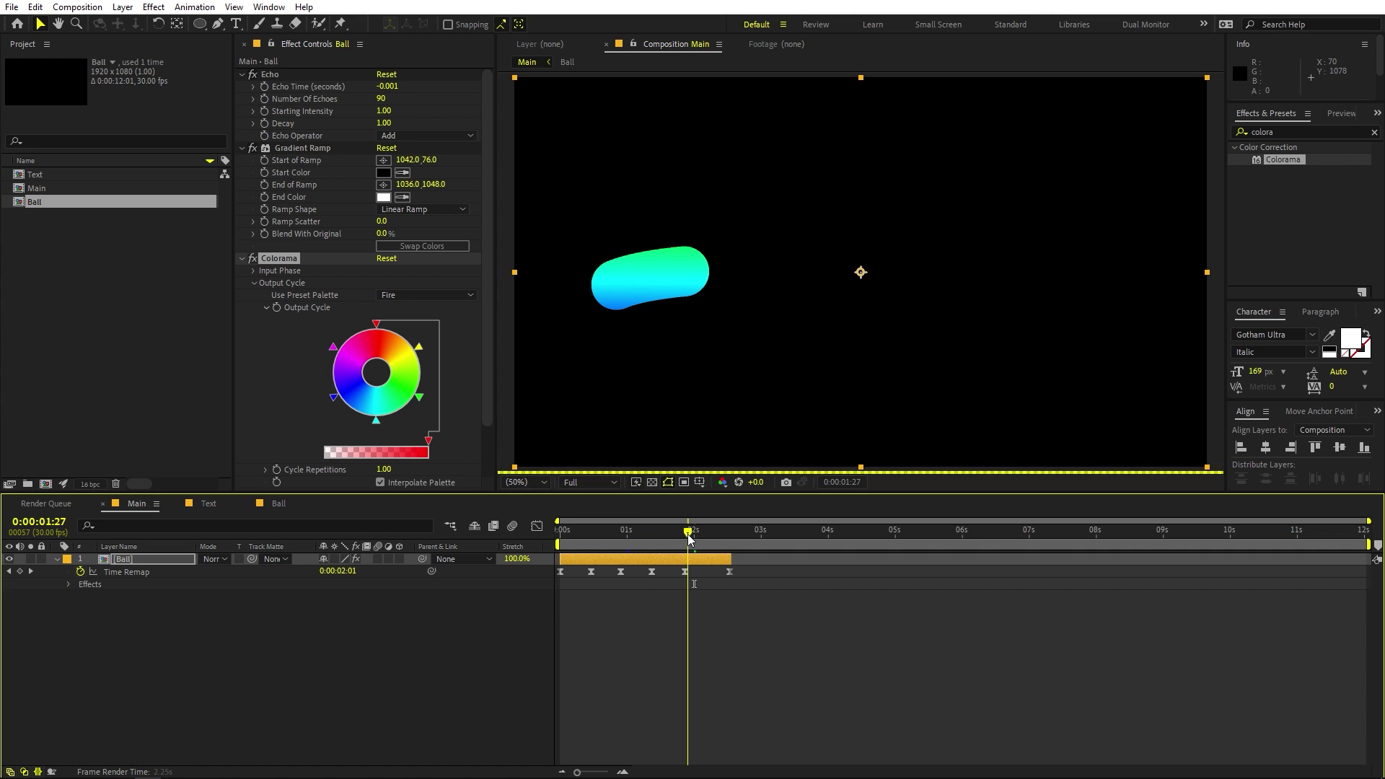
{"action": "left_click", "coordinate": [678, 668]}
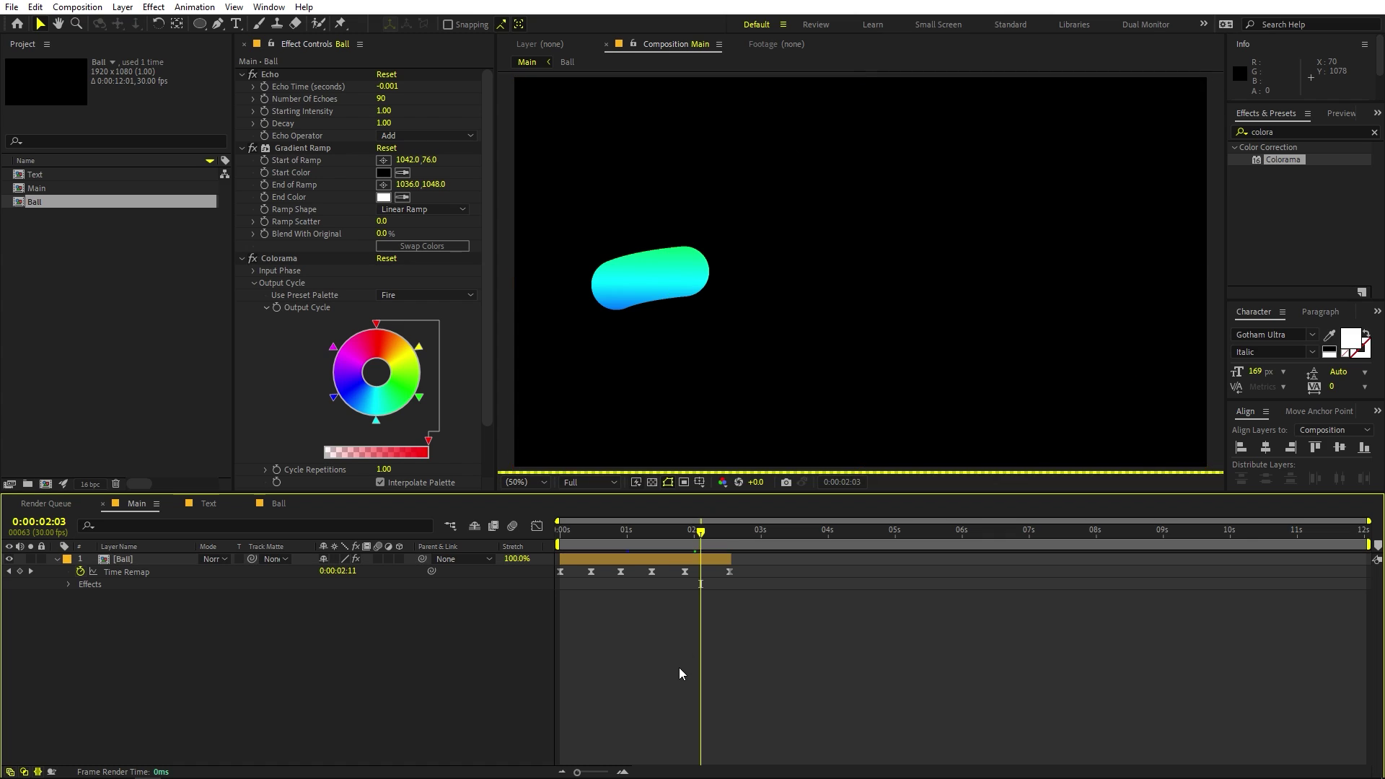
- Go to 0:00:00:21 and add an Inner Glow layer style to the Ball layer
{"action": "left_click", "coordinate": [638, 536]}
{"action": "left_click", "coordinate": [605, 536]}
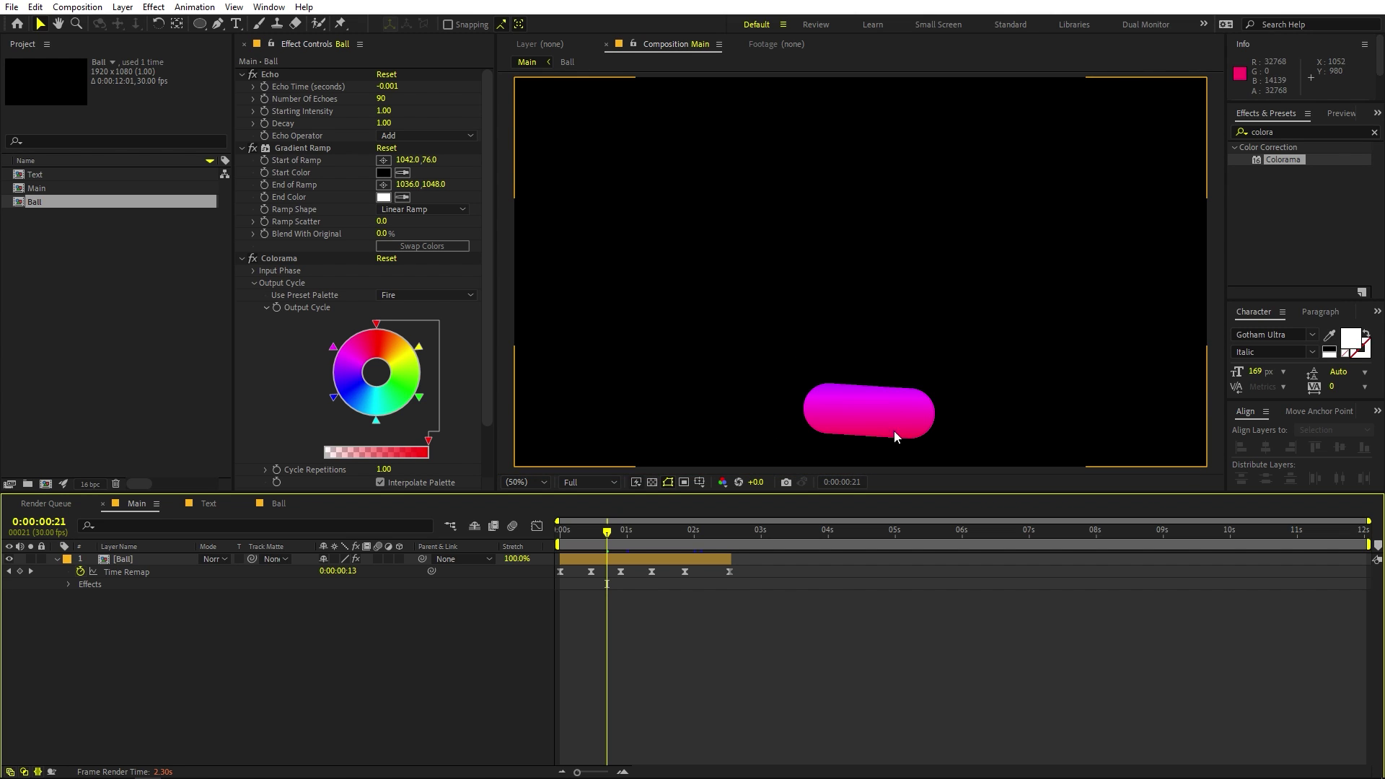
{"action": "left_click", "coordinate": [604, 561]}
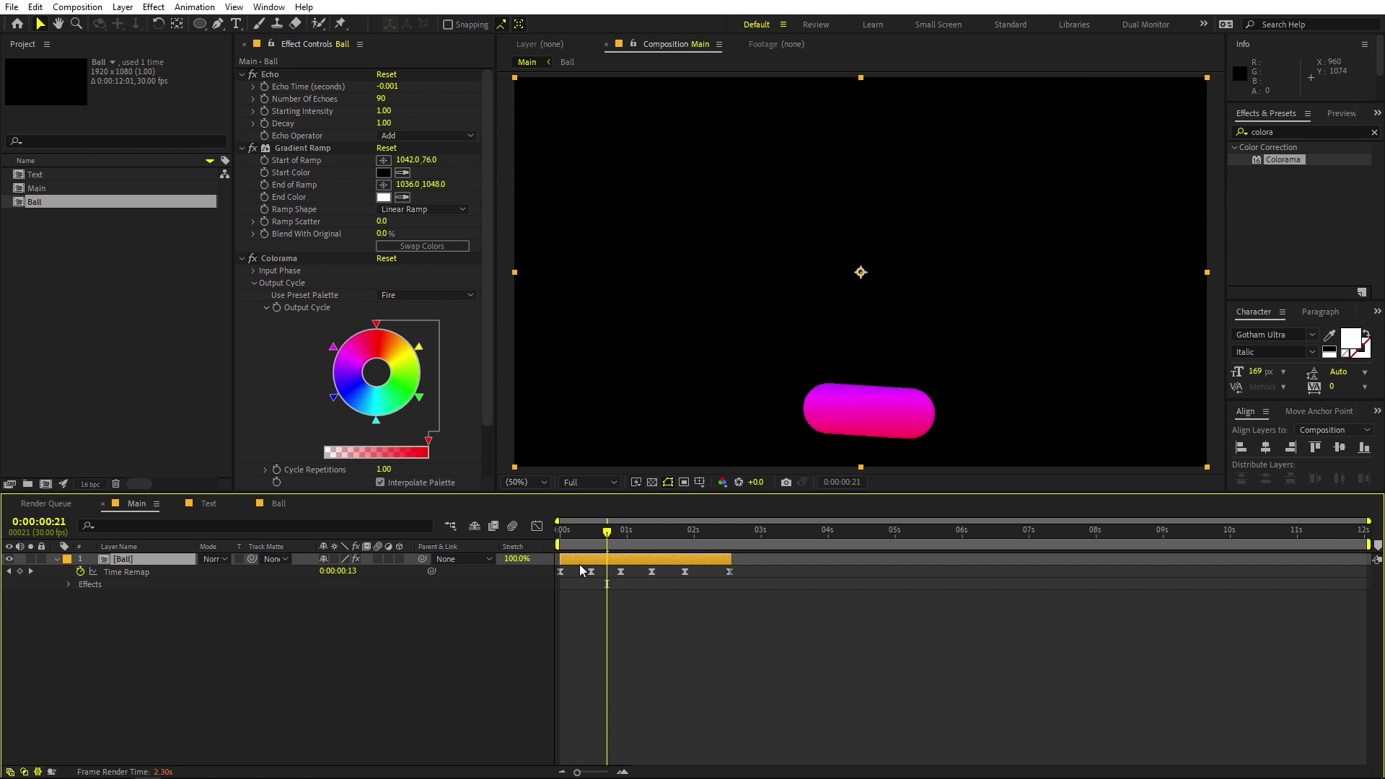
{"action": "right_click", "coordinate": [581, 570]}
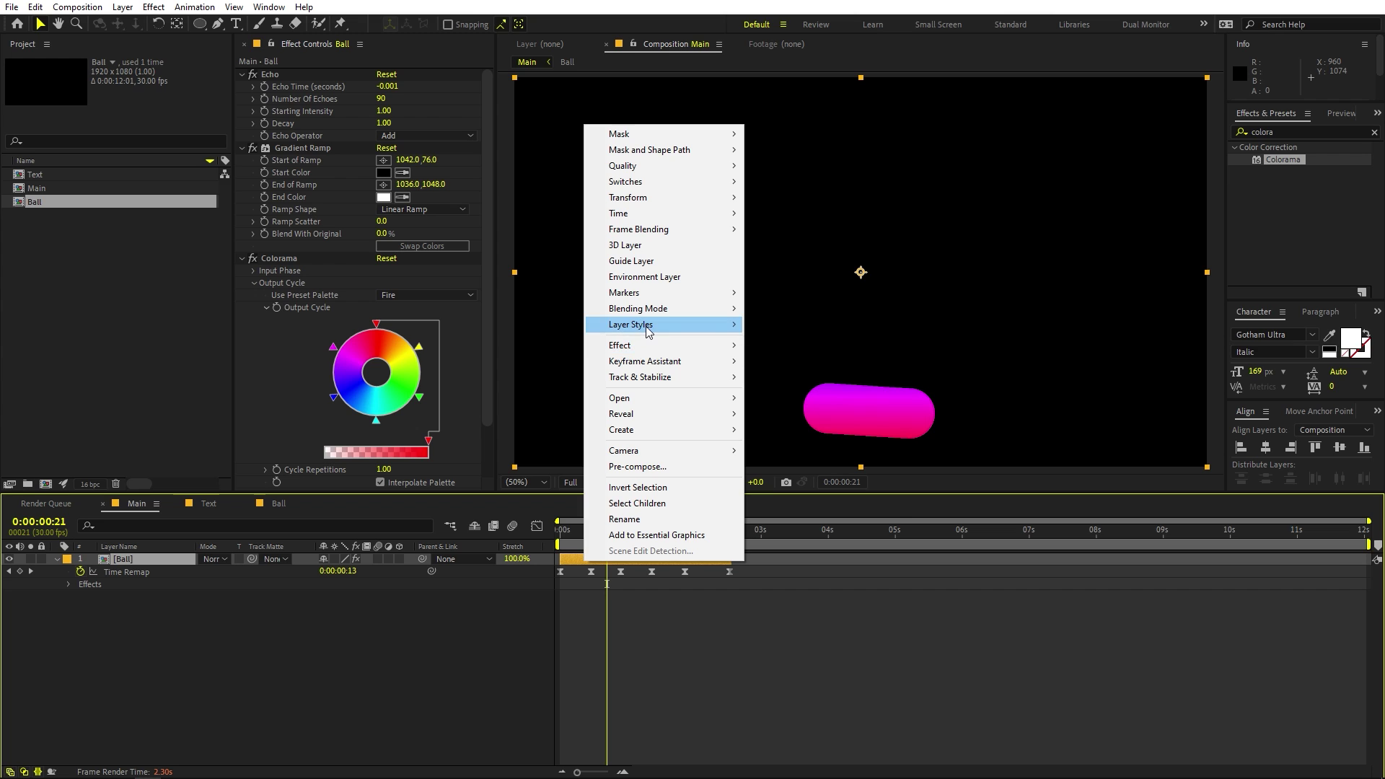
{"action": "mouse_move", "coordinate": [647, 330]}
{"action": "left_click", "coordinate": [792, 422]}
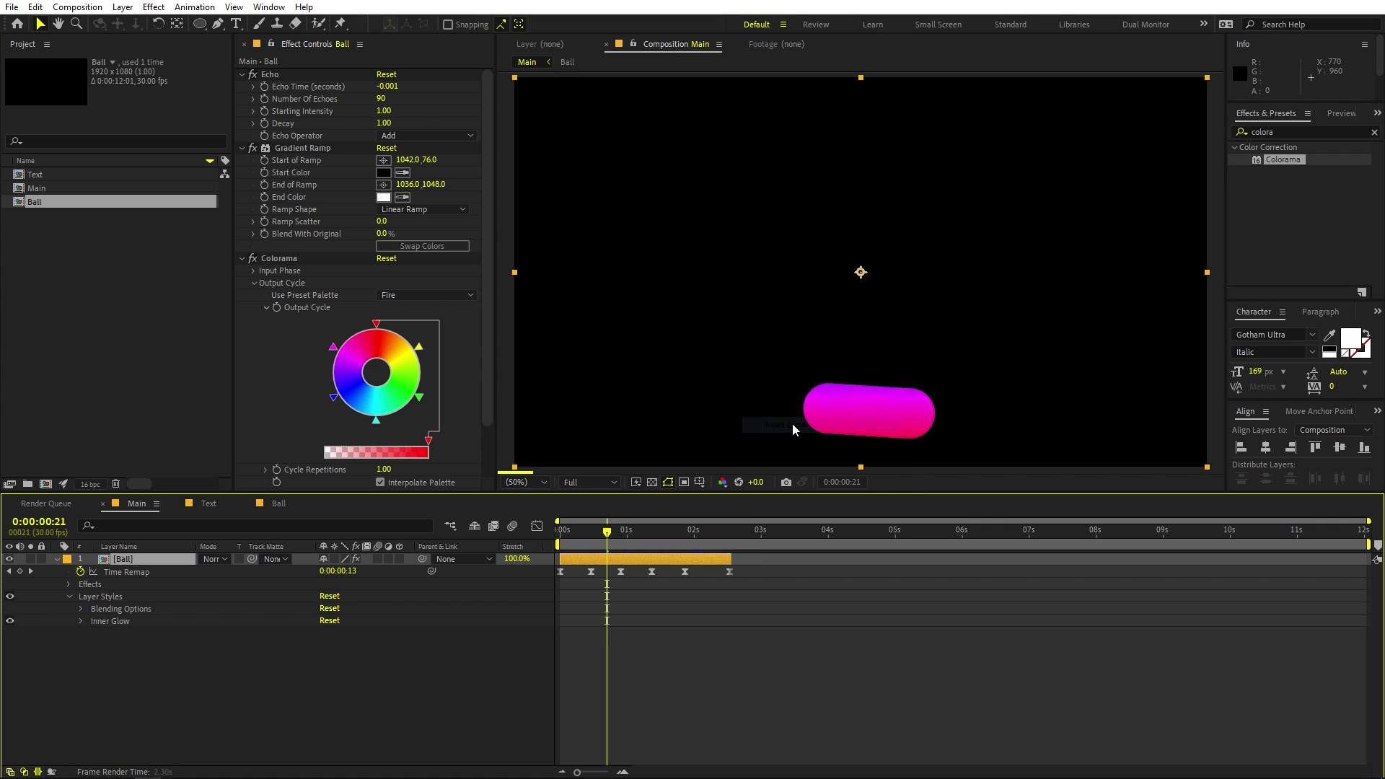
- Set the Inner Glow size to 26 and inspect the ball's edge up close at 200%
{"action": "left_click", "coordinate": [81, 620]}
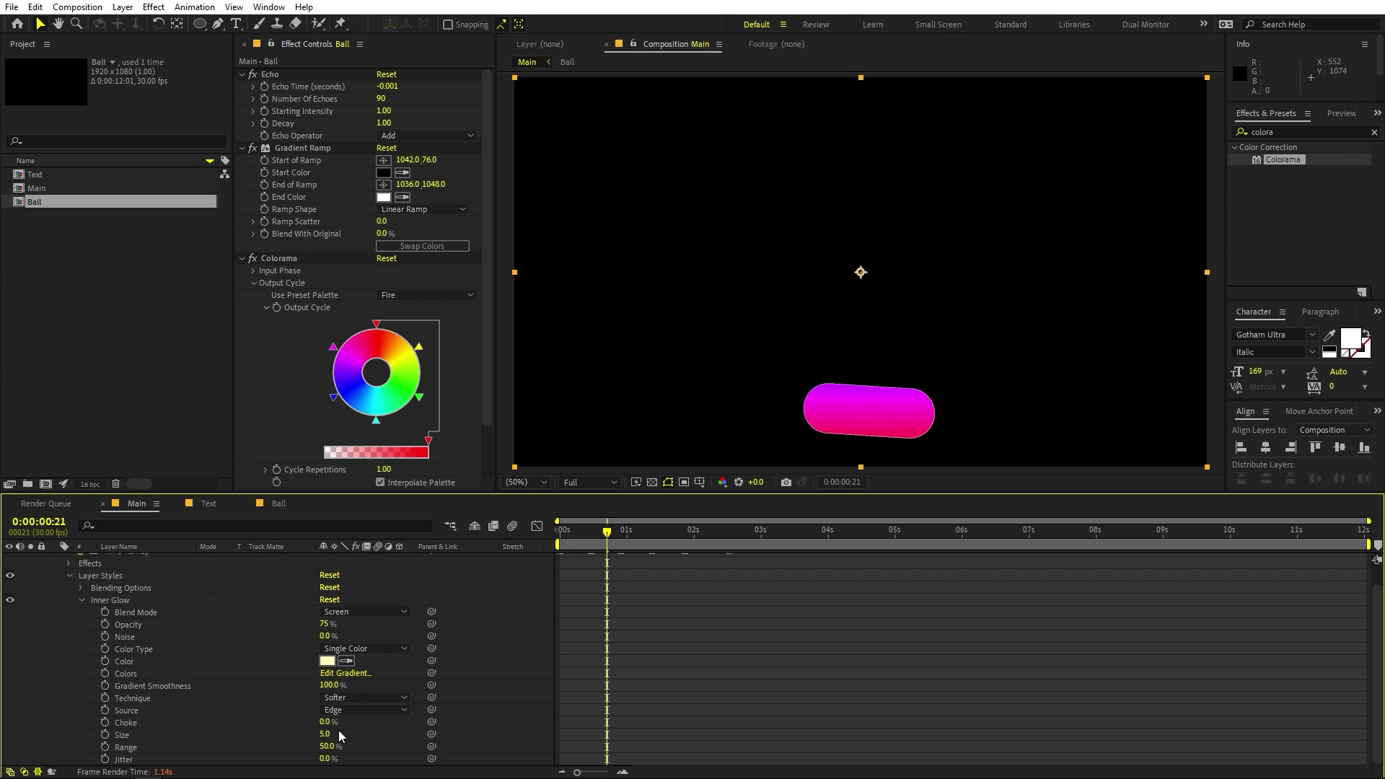
{"action": "left_click_drag", "start_coordinate": [323, 734], "coordinate": [414, 733]}
{"action": "key", "text": "h"}
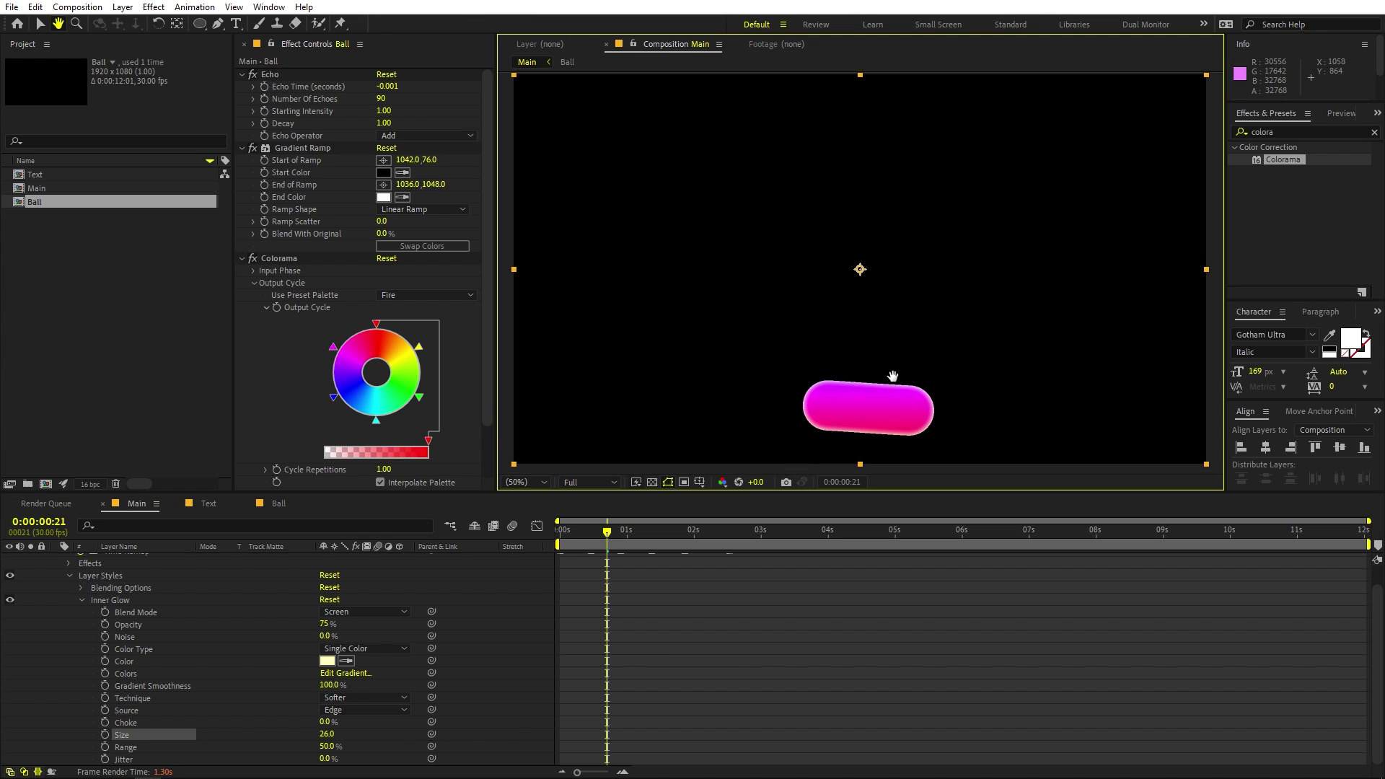
{"action": "scroll", "coordinate": [858, 305], "scroll_direction": "up", "scroll_amount": 2}
{"action": "left_click_drag", "start_coordinate": [858, 305], "coordinate": [782, 318]}
{"action": "scroll", "coordinate": [781, 317], "scroll_direction": "up", "scroll_amount": 1}
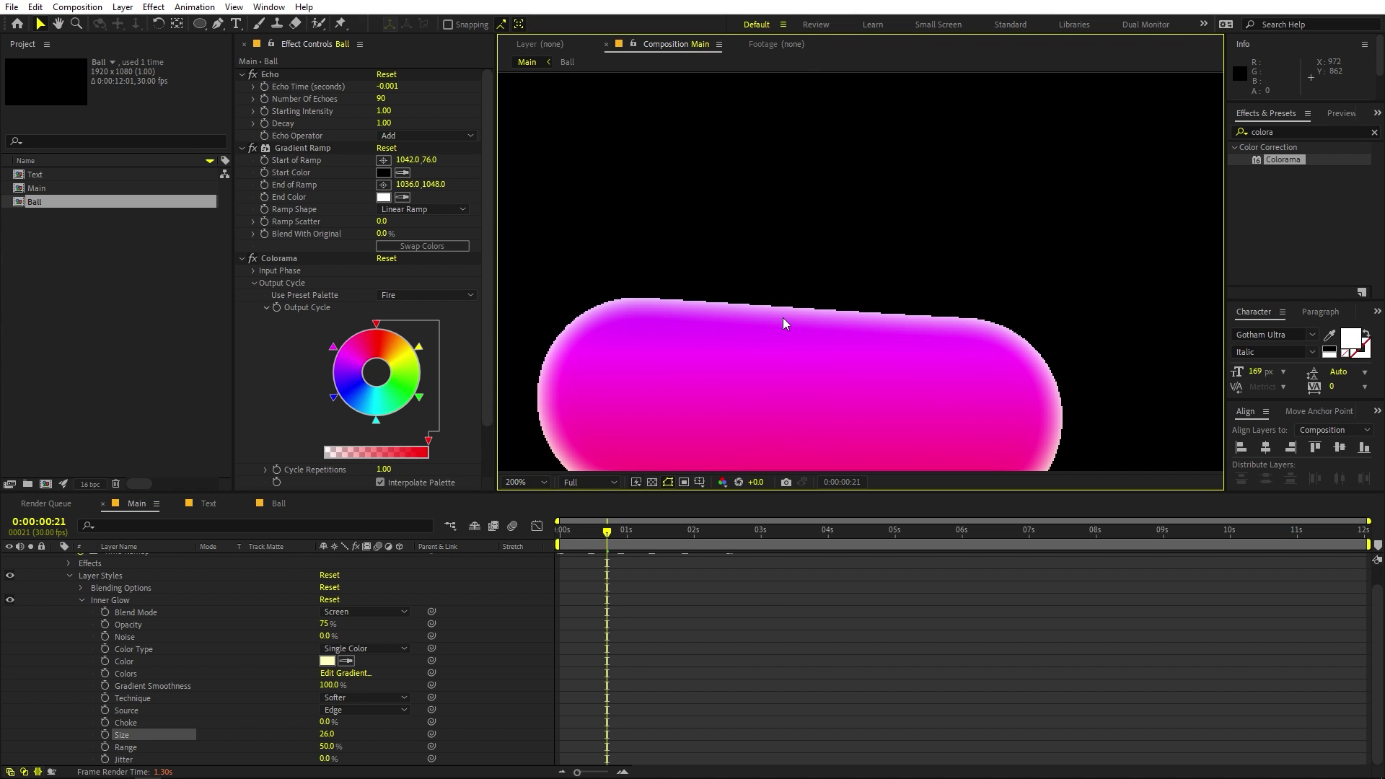
{"action": "key", "text": "v"}
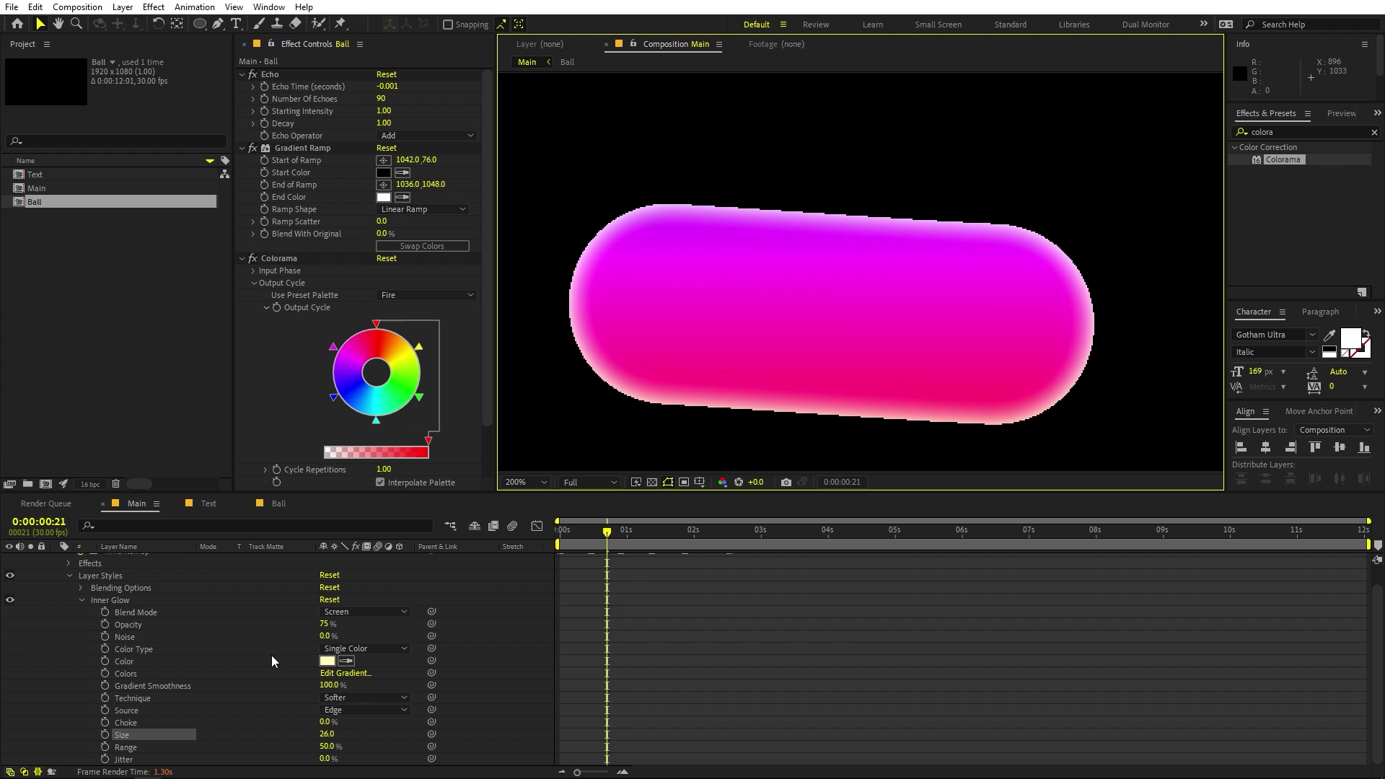
- Set the Inner Glow noise to 20.1% and its size to 28.2
{"action": "left_click", "coordinate": [124, 636]}
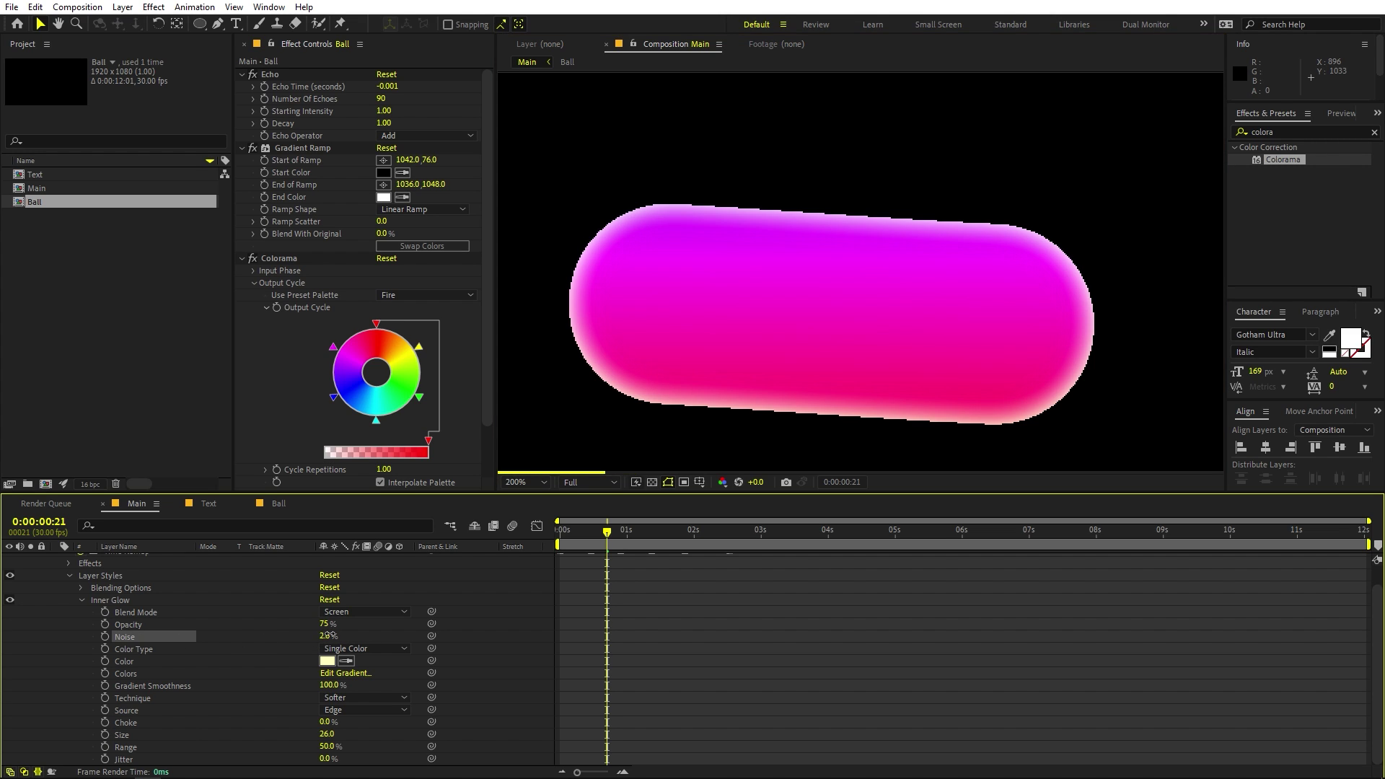
{"action": "left_click_drag", "start_coordinate": [328, 635], "coordinate": [330, 636]}
{"action": "left_click_drag", "start_coordinate": [329, 635], "coordinate": [372, 637]}
{"action": "key", "text": "ctrl+z"}
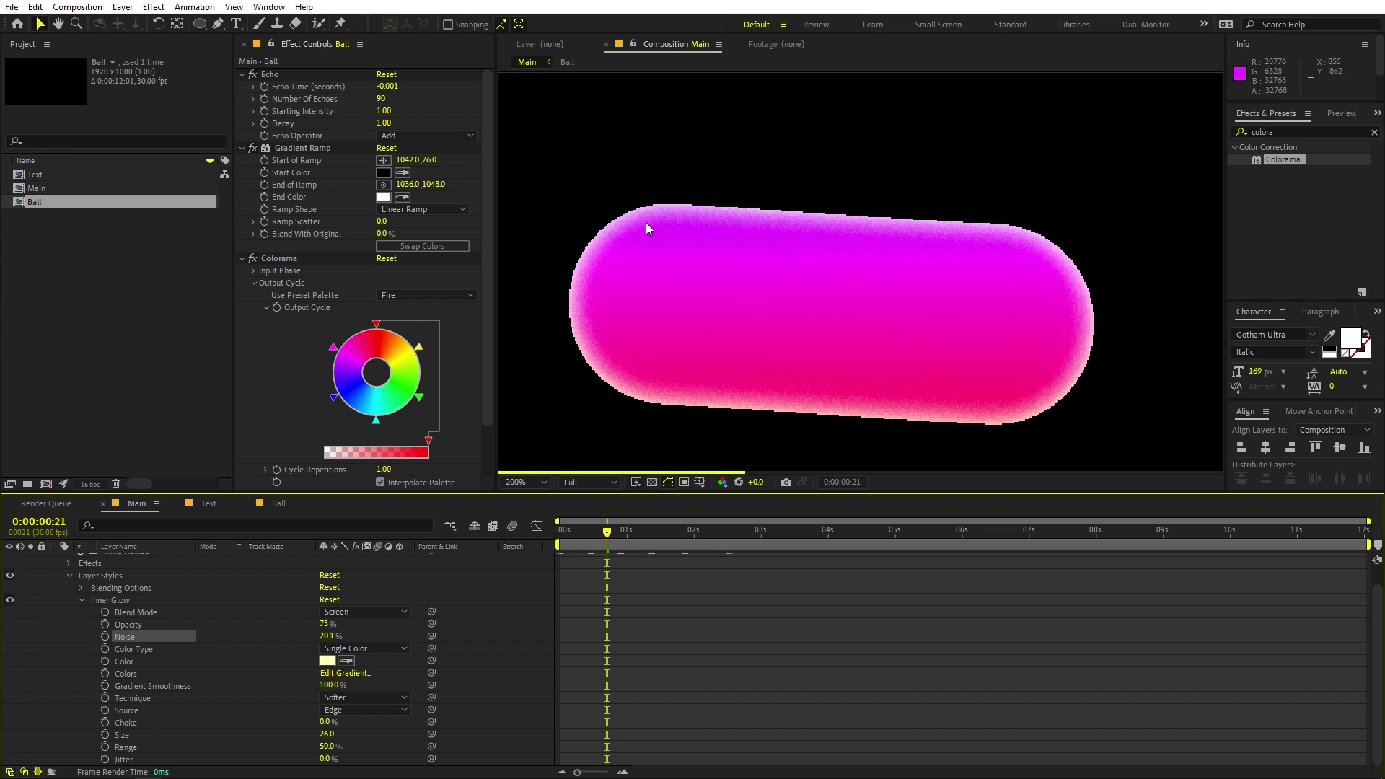
{"action": "scroll", "coordinate": [908, 279], "scroll_direction": "down", "scroll_amount": 6}
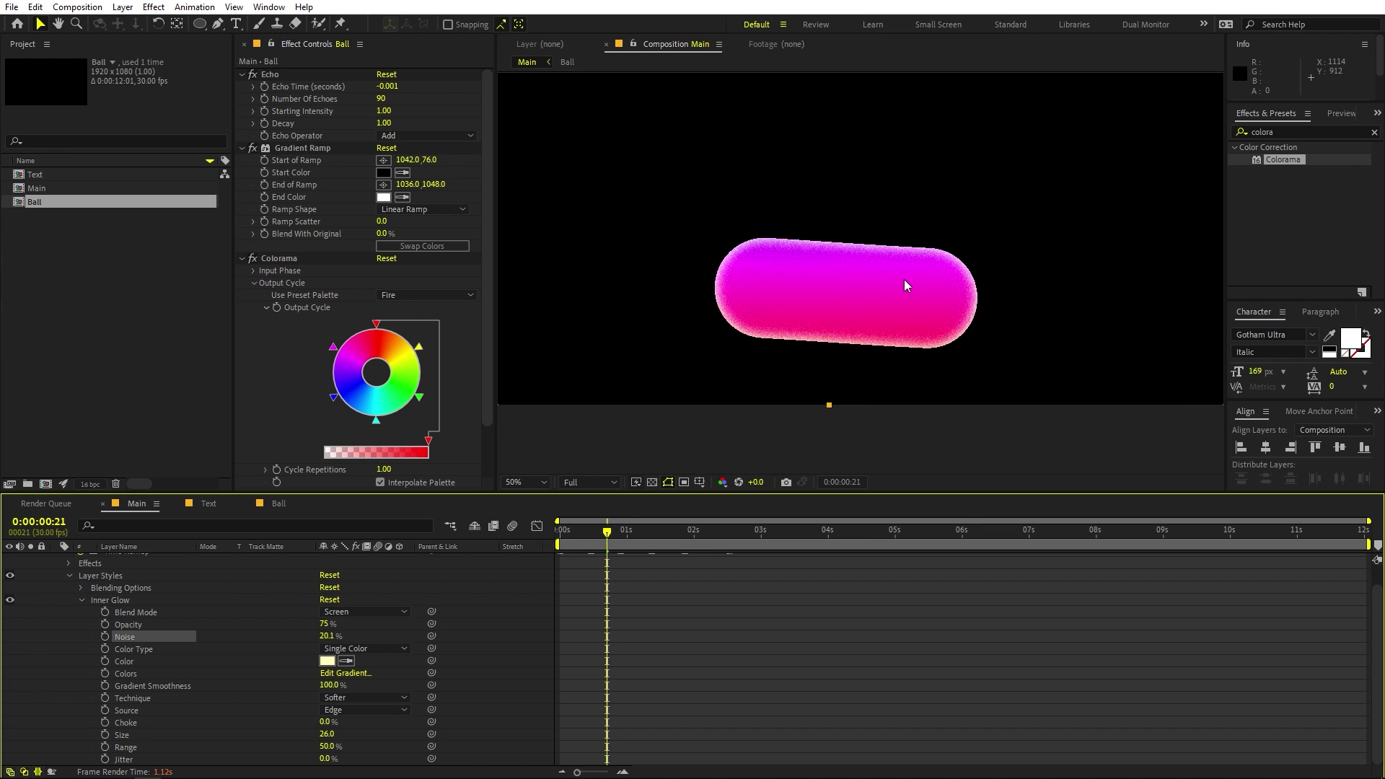
{"action": "scroll", "coordinate": [914, 279], "scroll_direction": "up", "scroll_amount": 4}
{"action": "left_click_drag", "start_coordinate": [325, 734], "coordinate": [339, 736]}
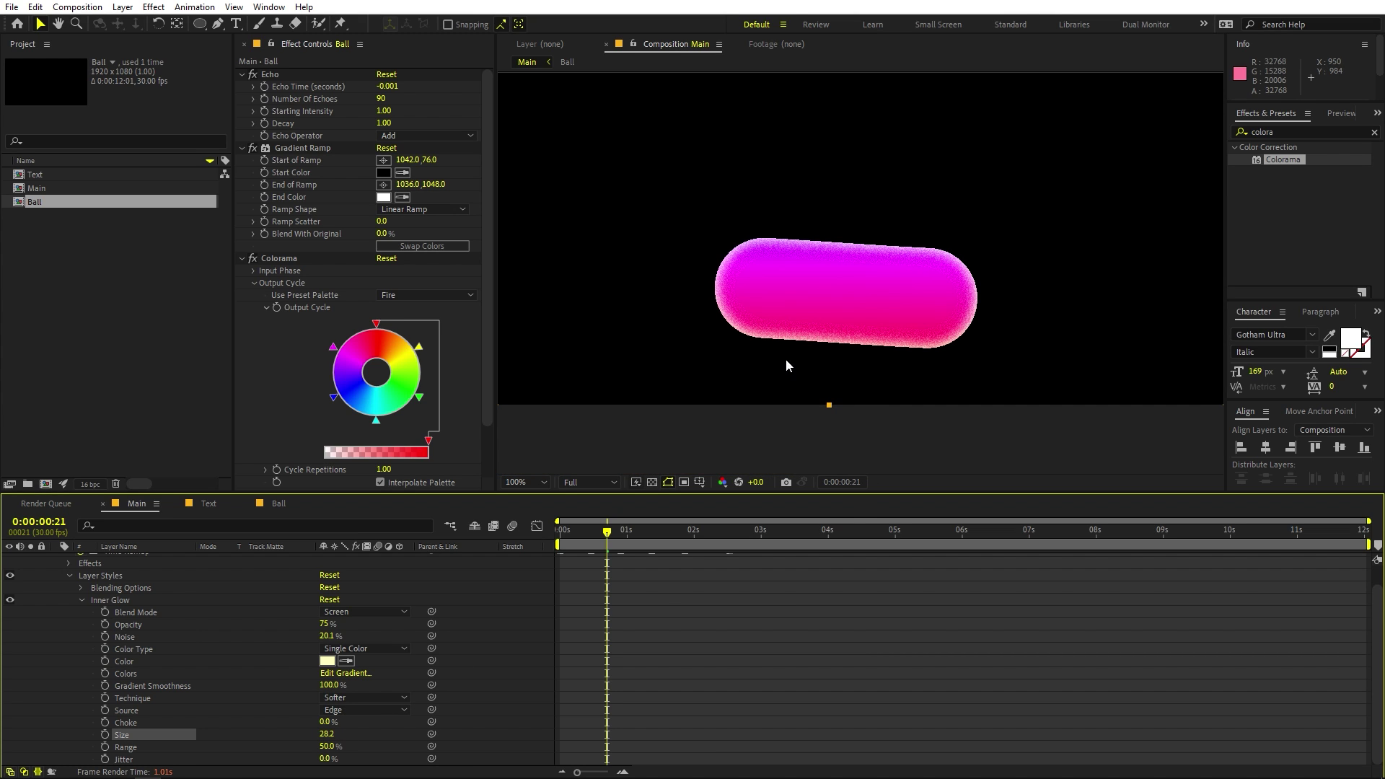
- Try pink FF007E as the Inner Glow colour
{"action": "left_click", "coordinate": [327, 661]}
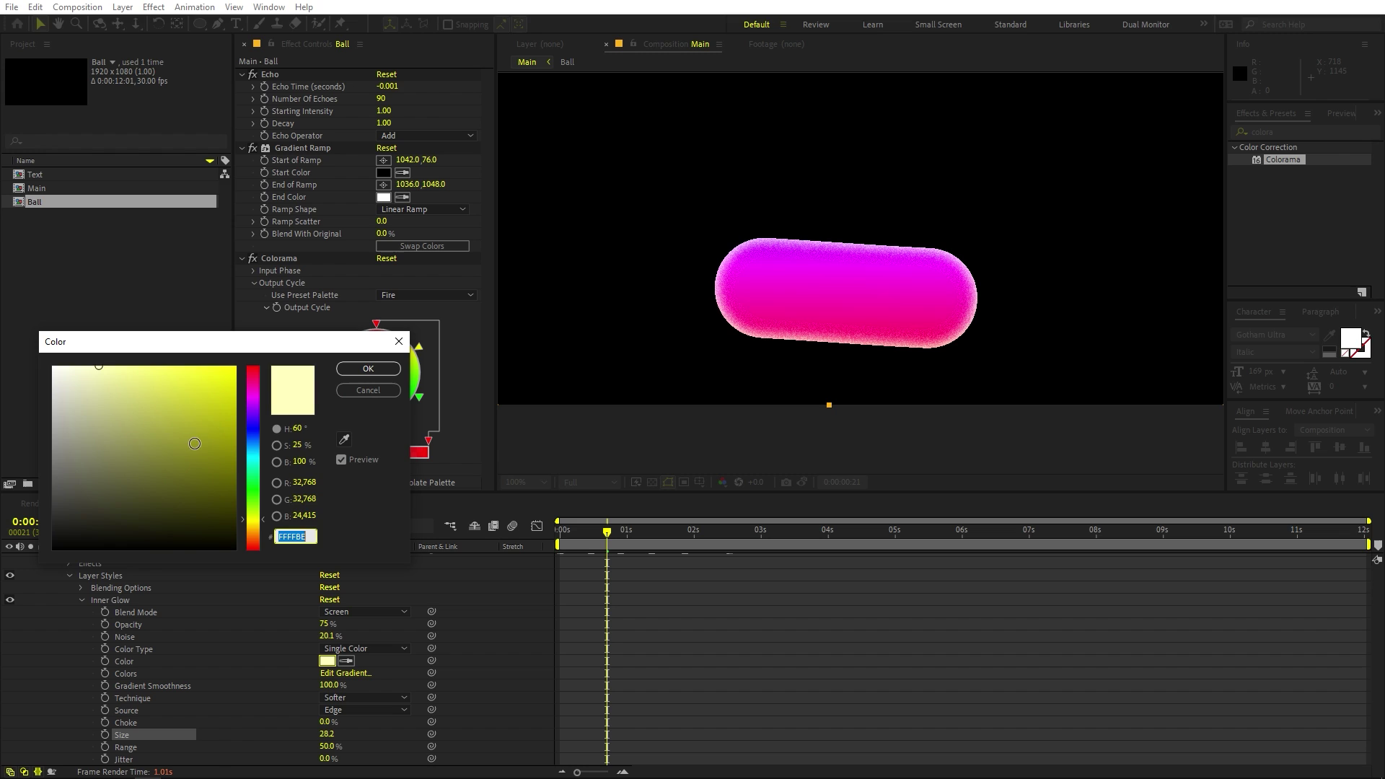
{"action": "left_click_drag", "start_coordinate": [194, 443], "coordinate": [277, 272]}
{"action": "left_click_drag", "start_coordinate": [245, 427], "coordinate": [248, 381]}
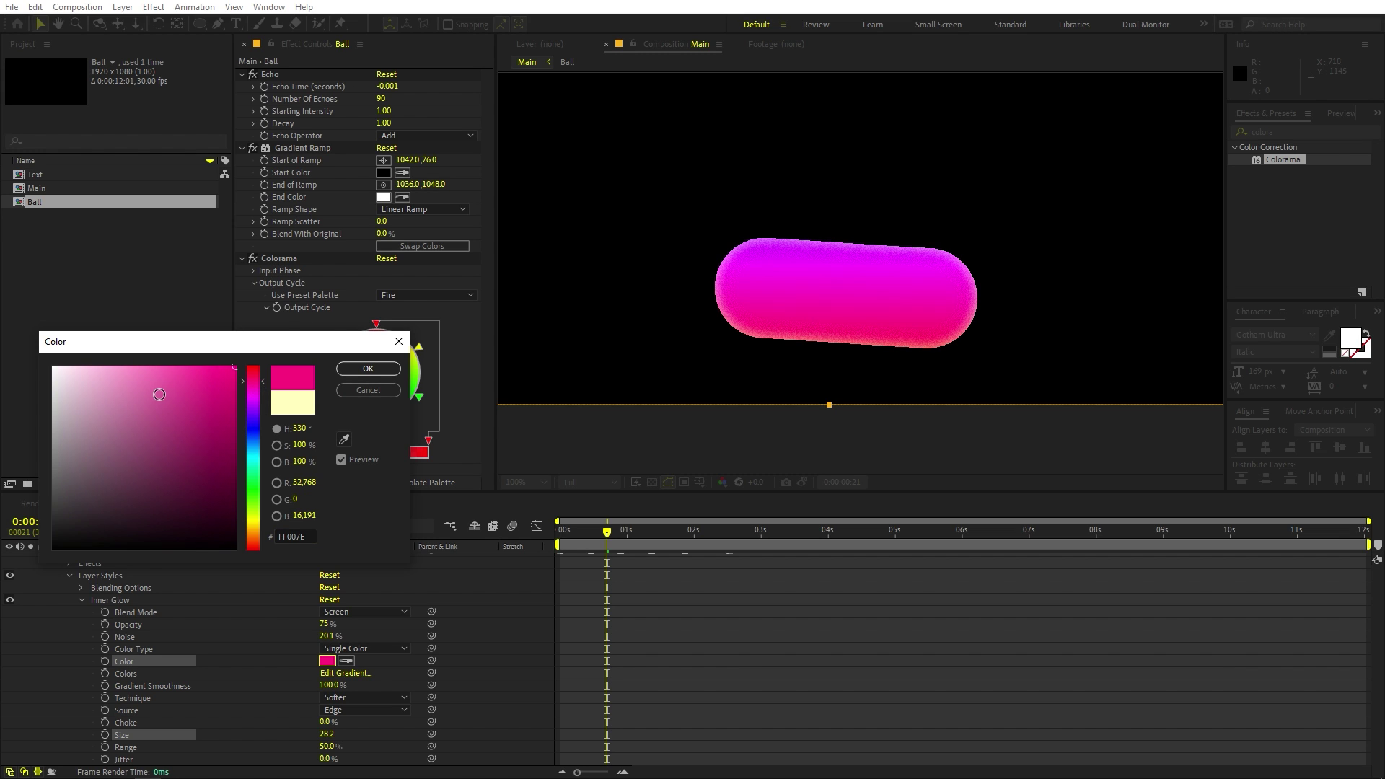
{"action": "left_click", "coordinate": [306, 405]}
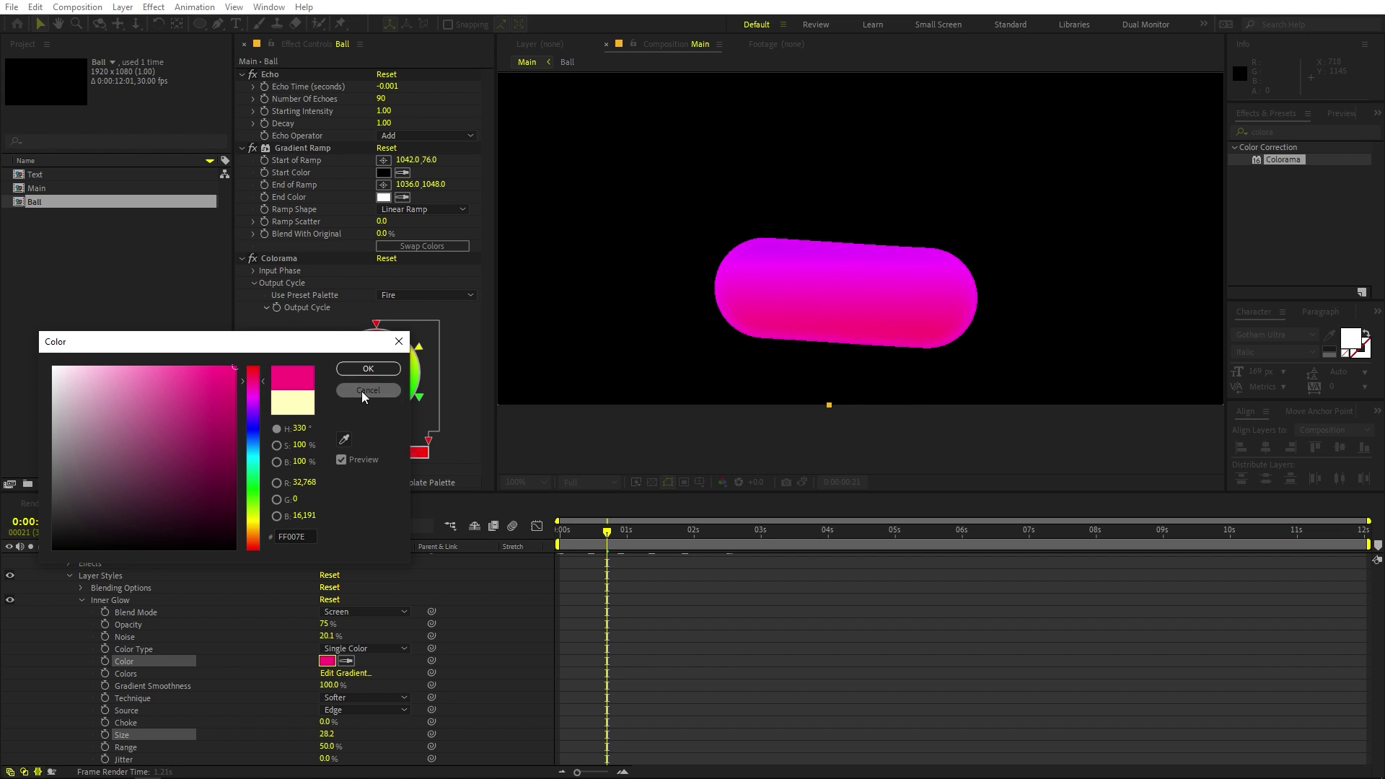
{"action": "left_click", "coordinate": [368, 369]}
- Collapse the Ball layer's properties and add the Text composition above it in Main
{"action": "scroll", "coordinate": [257, 664], "scroll_direction": "up", "scroll_amount": 2}
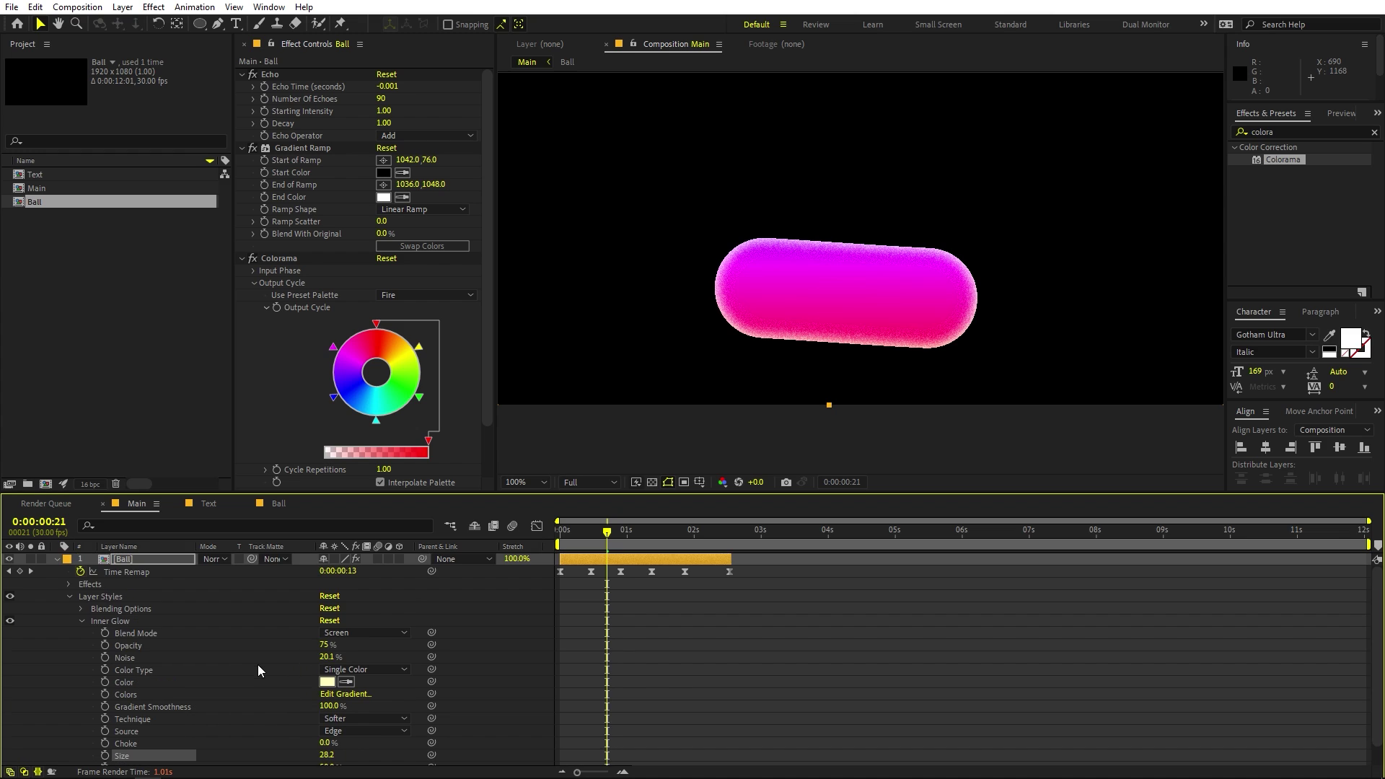
{"action": "left_click", "coordinate": [58, 557]}
{"action": "scroll", "coordinate": [900, 382], "scroll_direction": "down", "scroll_amount": 2}
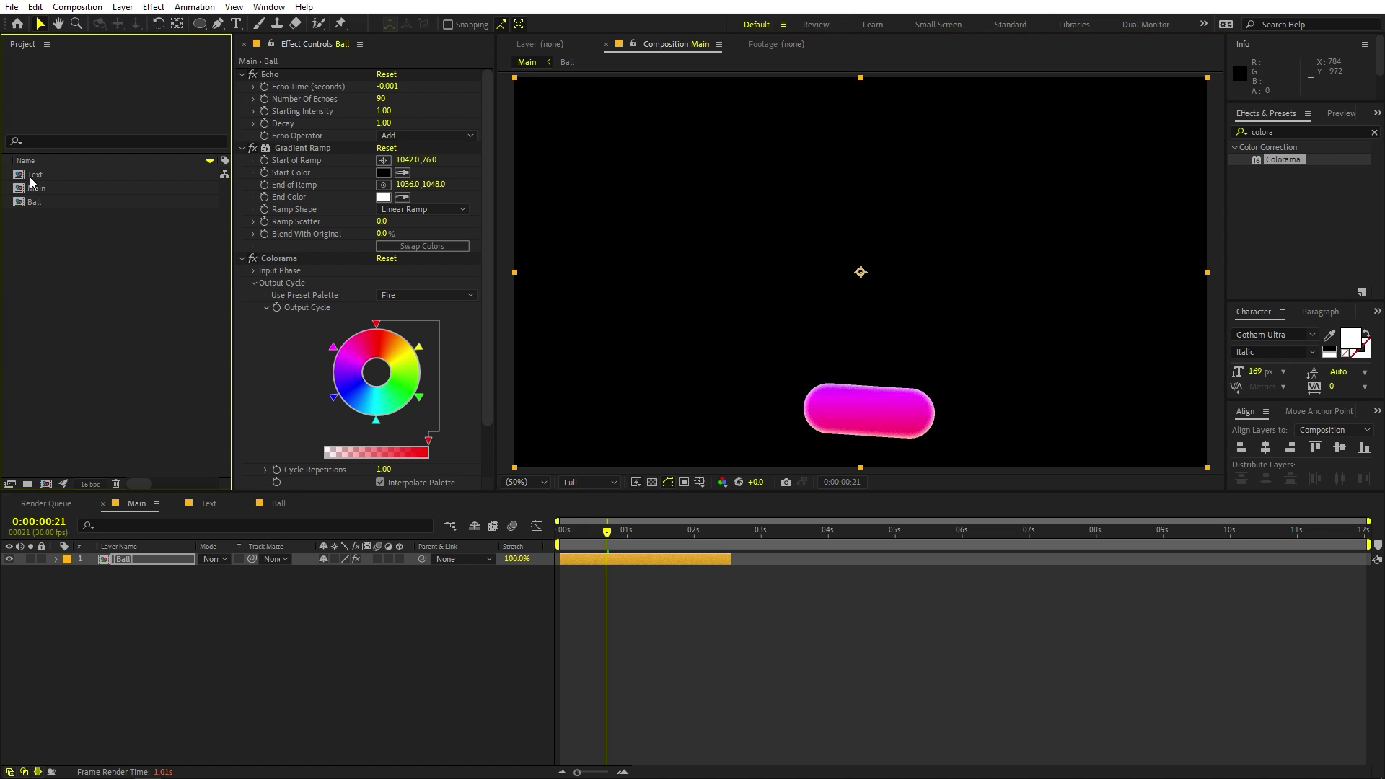
{"action": "left_click_drag", "start_coordinate": [33, 178], "coordinate": [133, 569]}
- Set the preview resolution to Quarter and move to 0:00:02:01, where the ball crosses the letter G
{"action": "left_click_drag", "start_coordinate": [606, 533], "coordinate": [676, 550]}
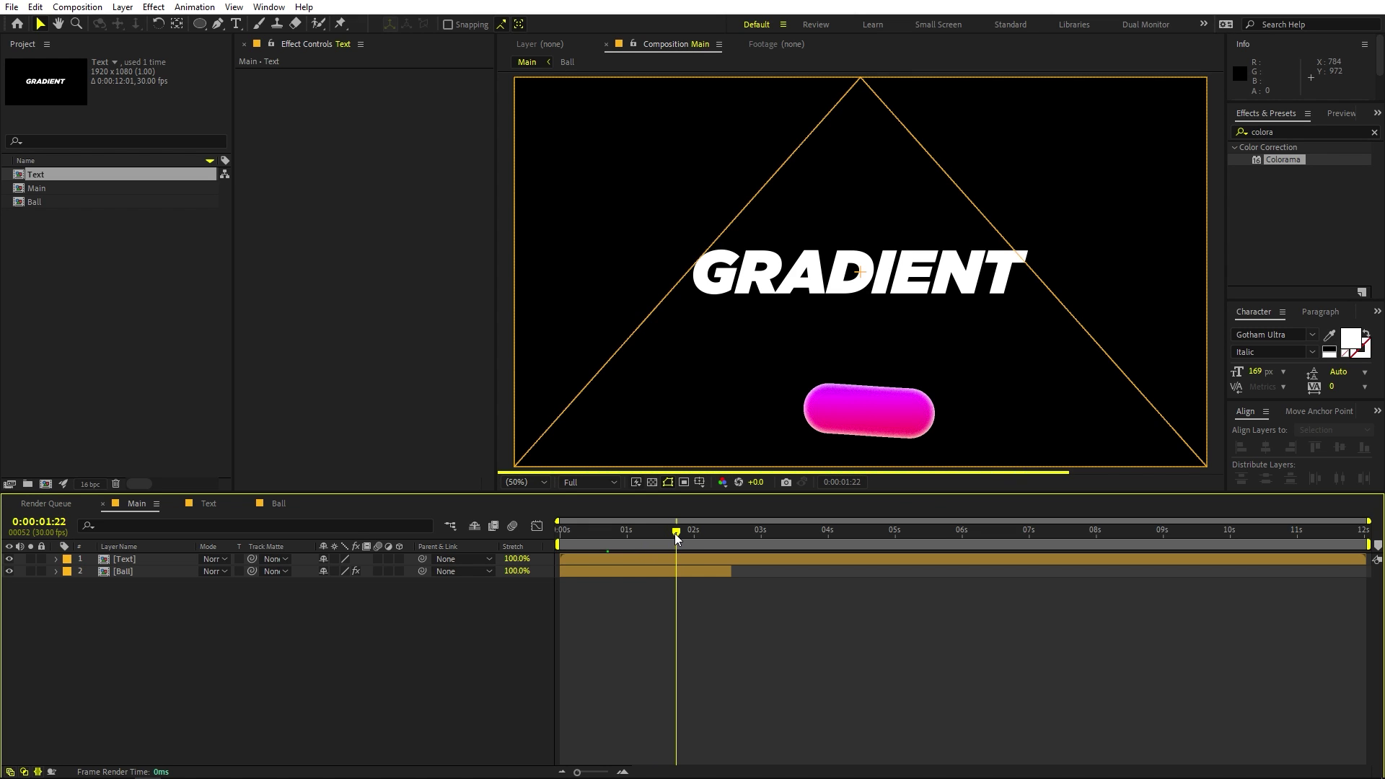
{"action": "left_click_drag", "start_coordinate": [678, 531], "coordinate": [691, 534]}
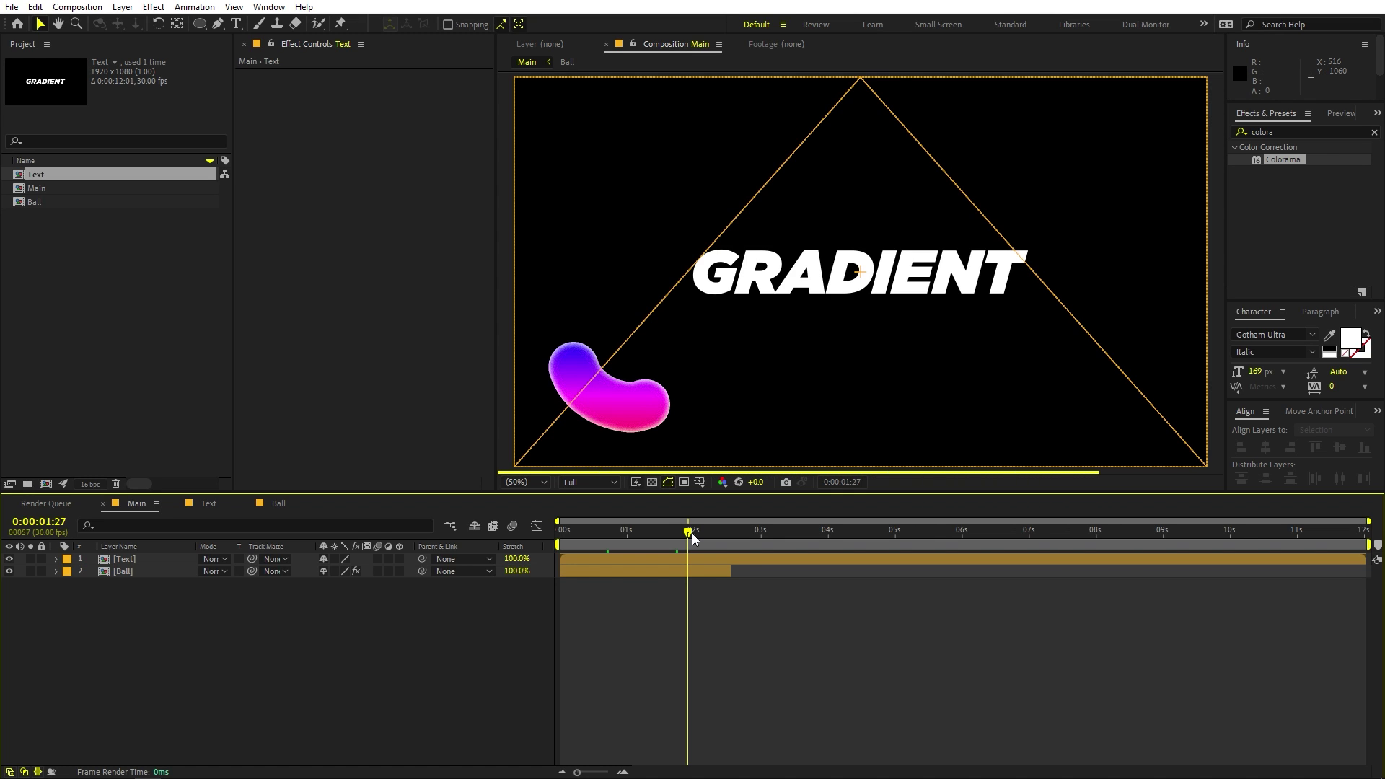
{"action": "left_click", "coordinate": [588, 482]}
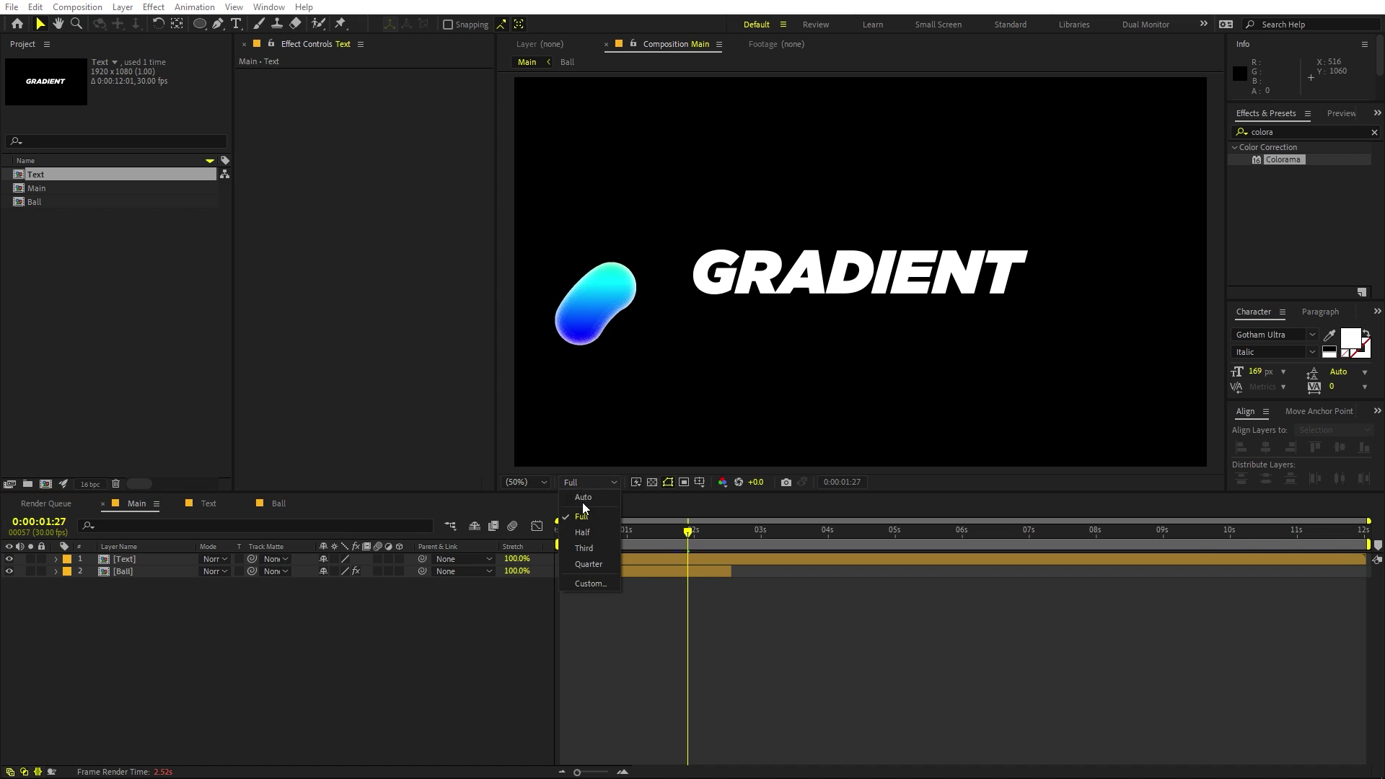
{"action": "left_click", "coordinate": [590, 564]}
{"action": "left_click_drag", "start_coordinate": [689, 529], "coordinate": [695, 530]}
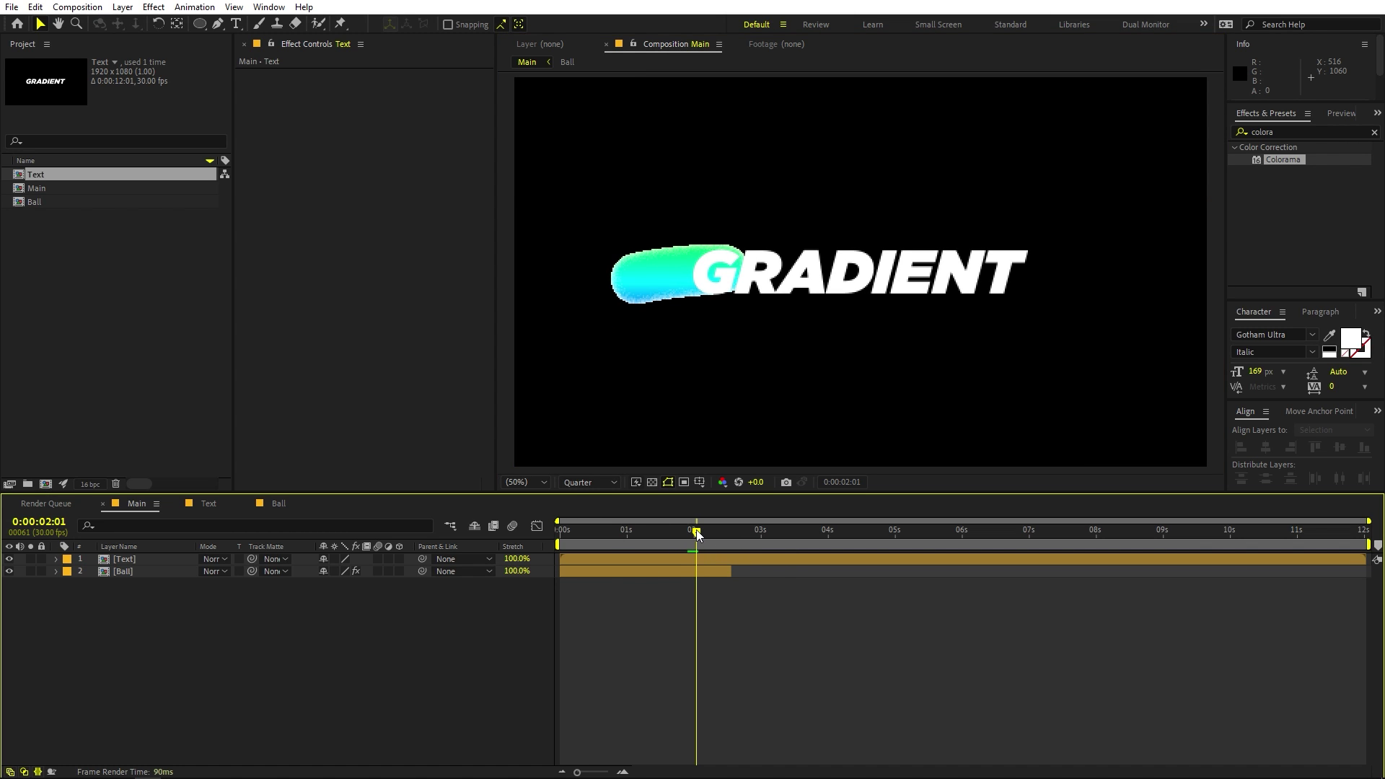
- Place the Text layer below the Ball layer in Main and shift its start to 0:00:02:01
{"action": "left_click", "coordinate": [682, 571]}
{"action": "left_click", "coordinate": [132, 559]}
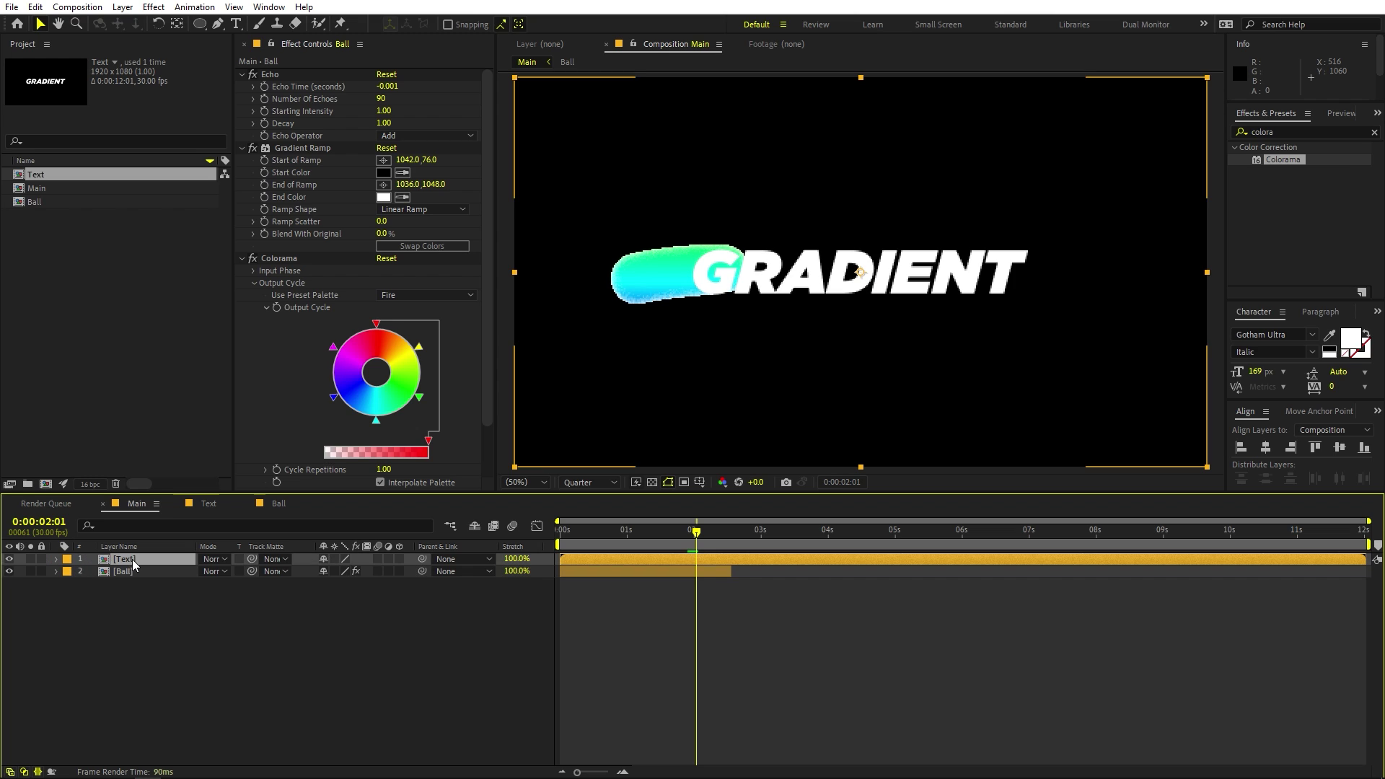
{"action": "left_click_drag", "start_coordinate": [133, 560], "coordinate": [132, 604]}
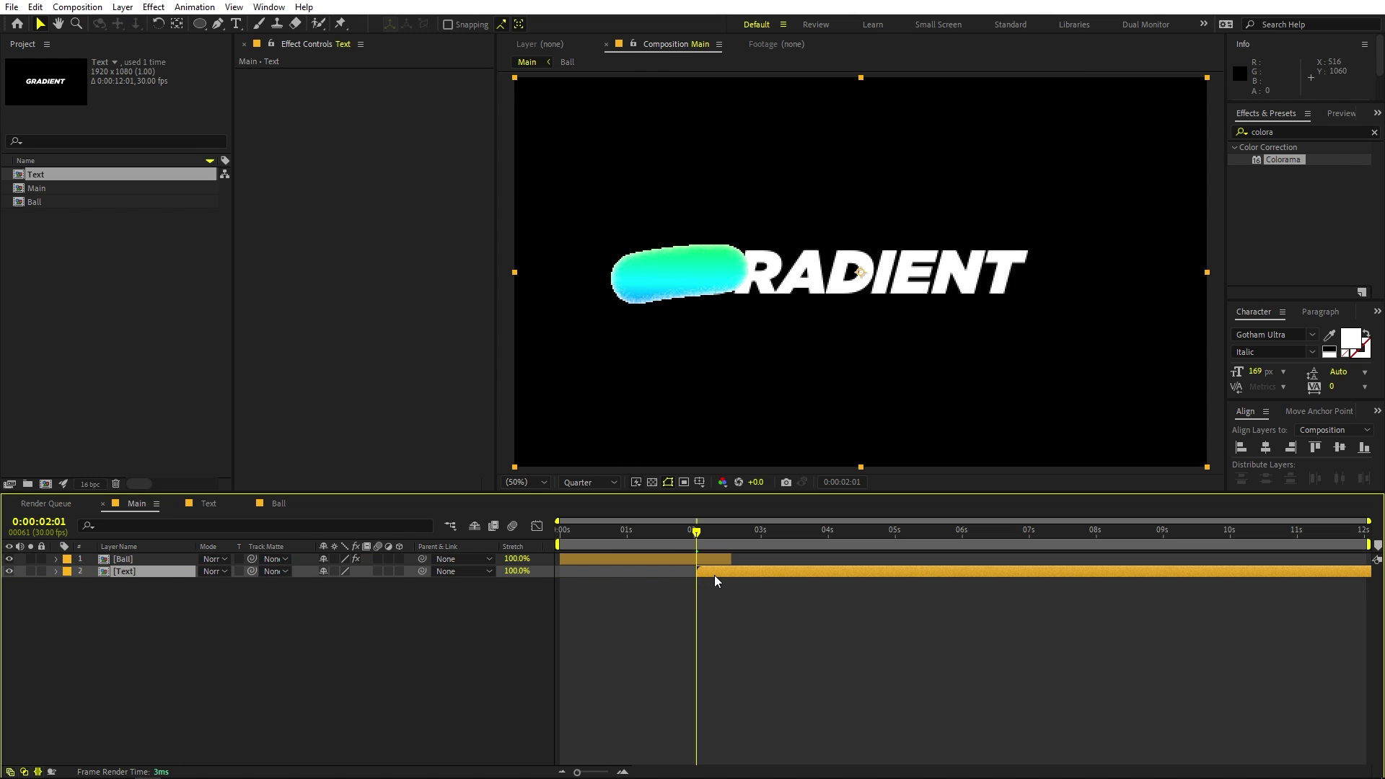
- Draw a closed four-point Pen tool mask on the Text layer, loosely enclosing the whole GRADIENT word
{"action": "left_click", "coordinate": [217, 24]}
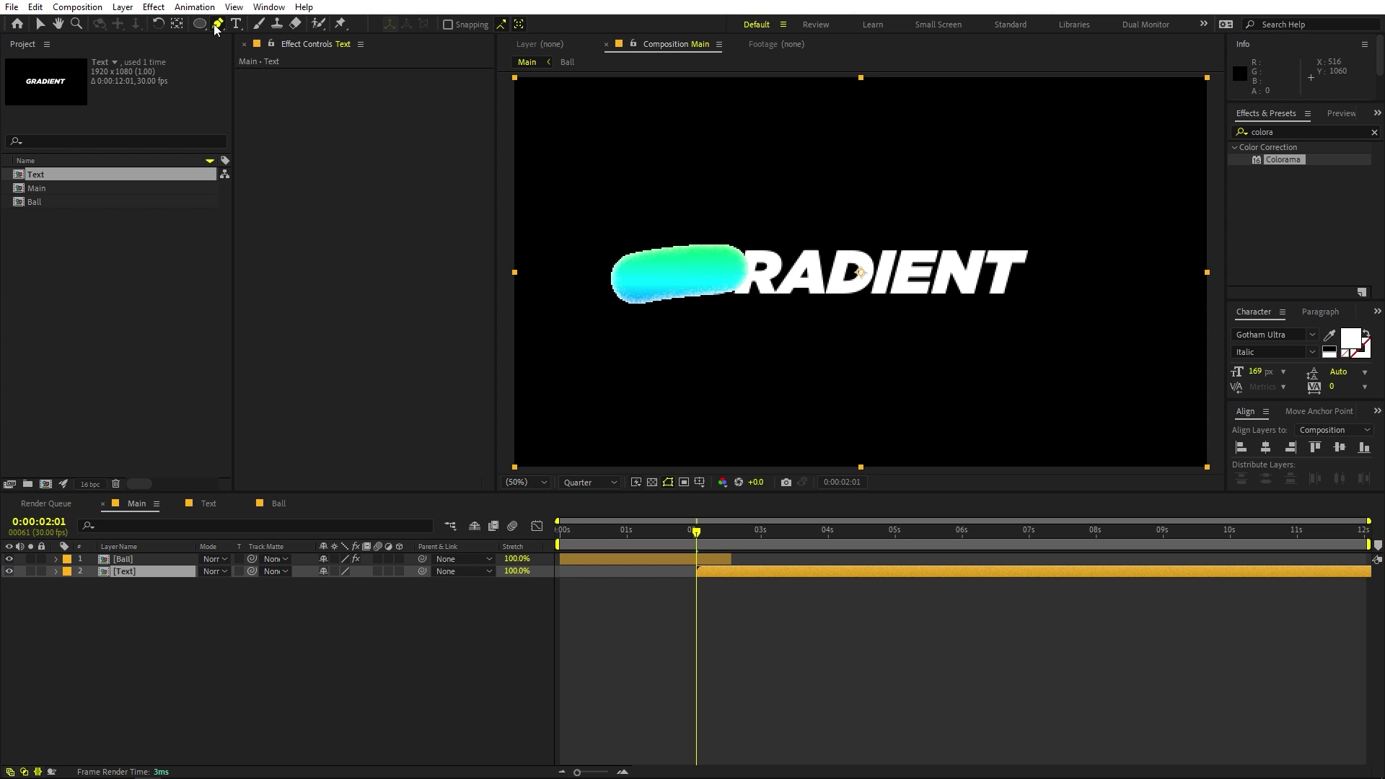
{"action": "left_click", "coordinate": [750, 574]}
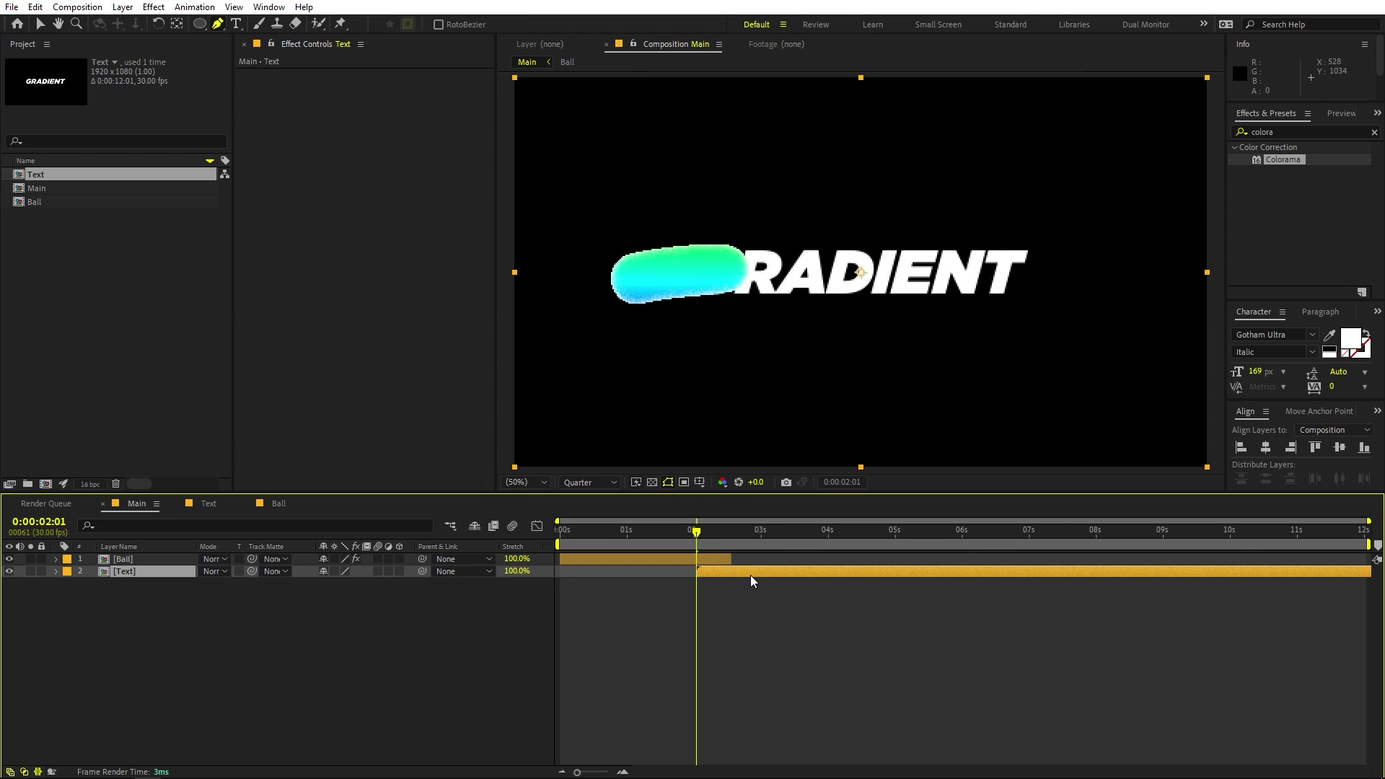
{"action": "left_click", "coordinate": [574, 140]}
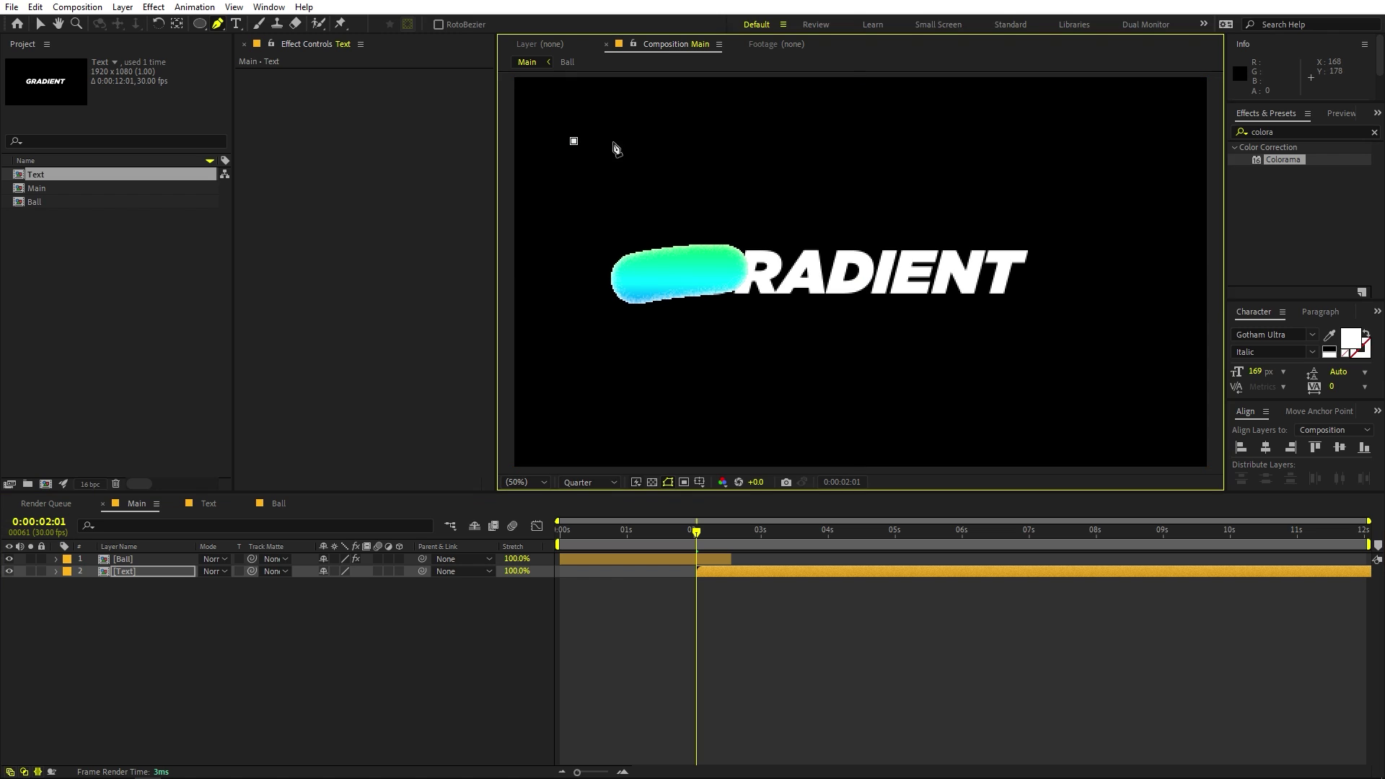
{"action": "left_click", "coordinate": [1108, 143]}
{"action": "left_click", "coordinate": [1113, 417]}
{"action": "left_click", "coordinate": [585, 438]}
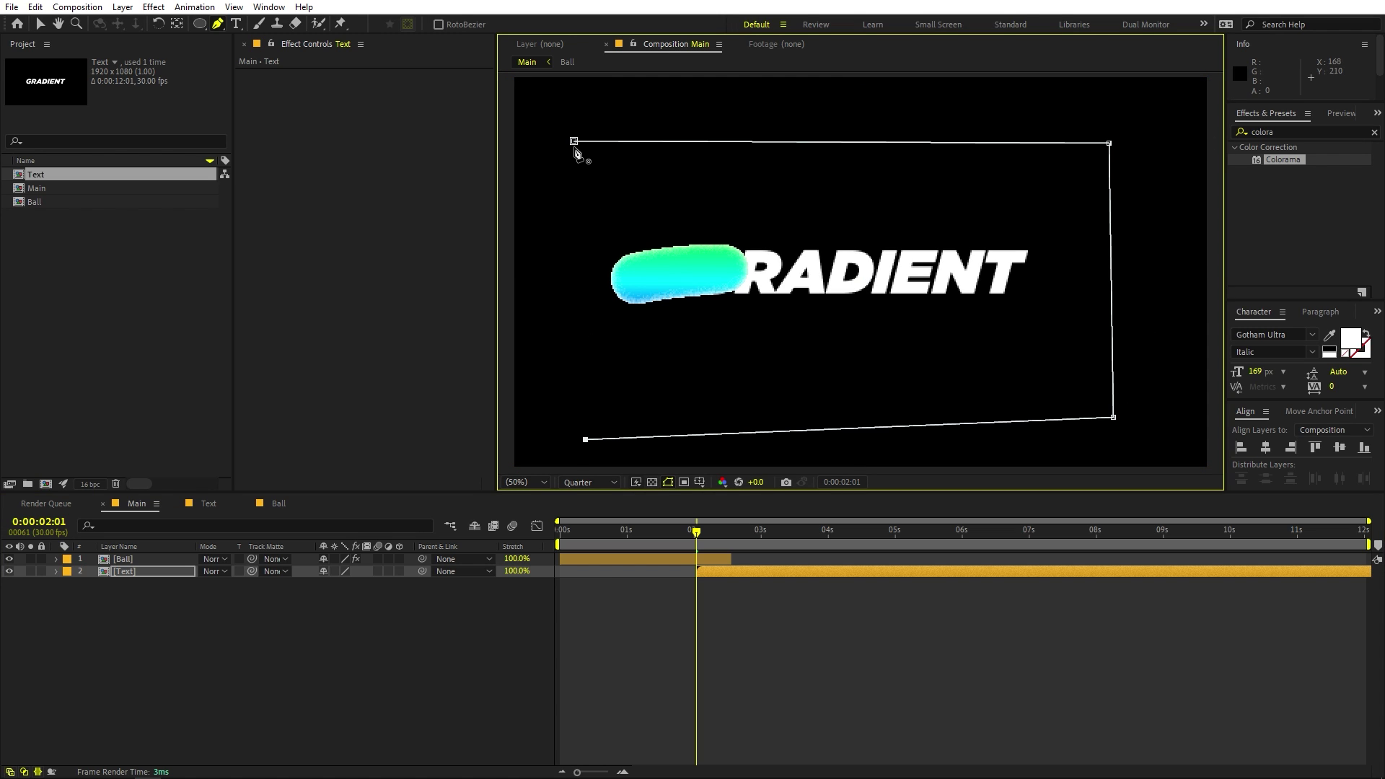
{"action": "left_click", "coordinate": [574, 141]}
{"action": "left_click_drag", "start_coordinate": [585, 438], "coordinate": [584, 428]}
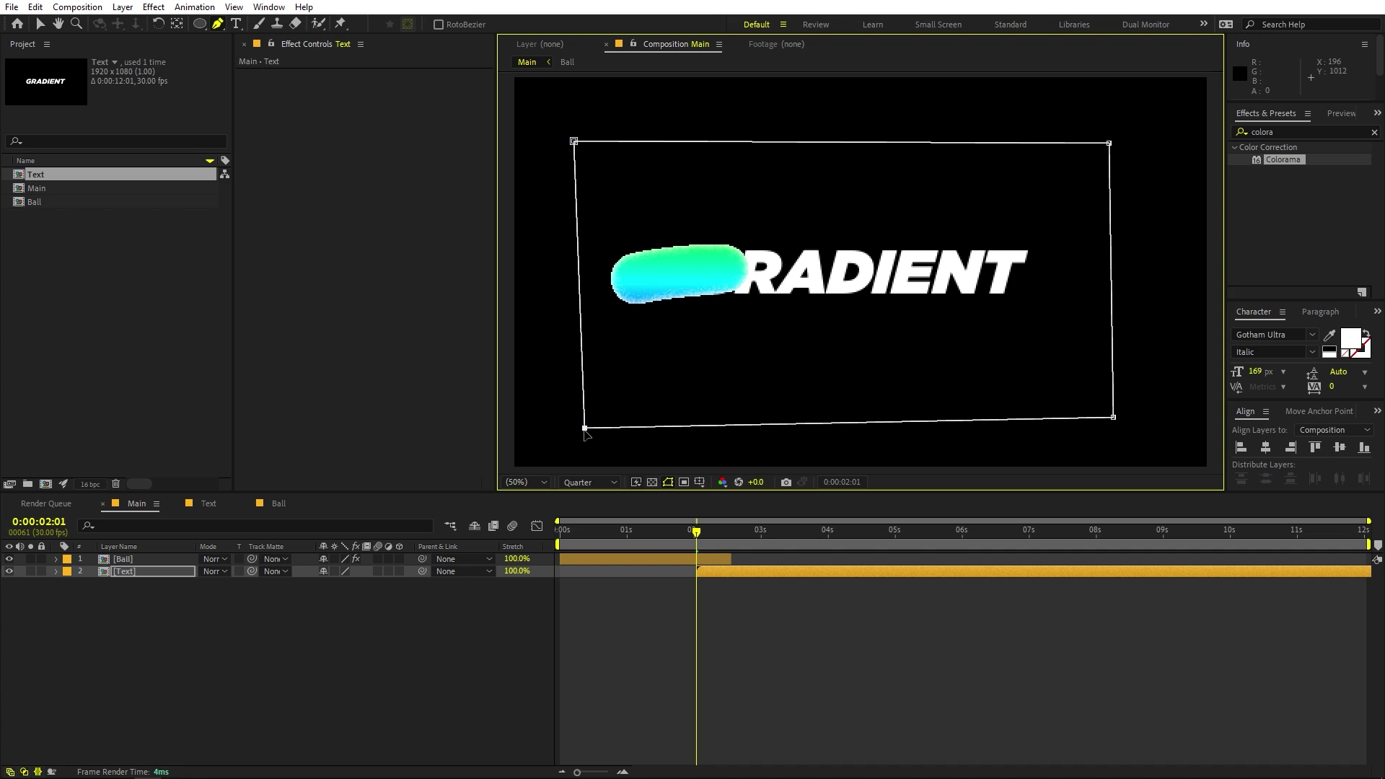
- Keyframe the Text layer's Mask Path and move that keyframe to the end of the Ball layer
{"action": "left_click", "coordinate": [140, 571]}
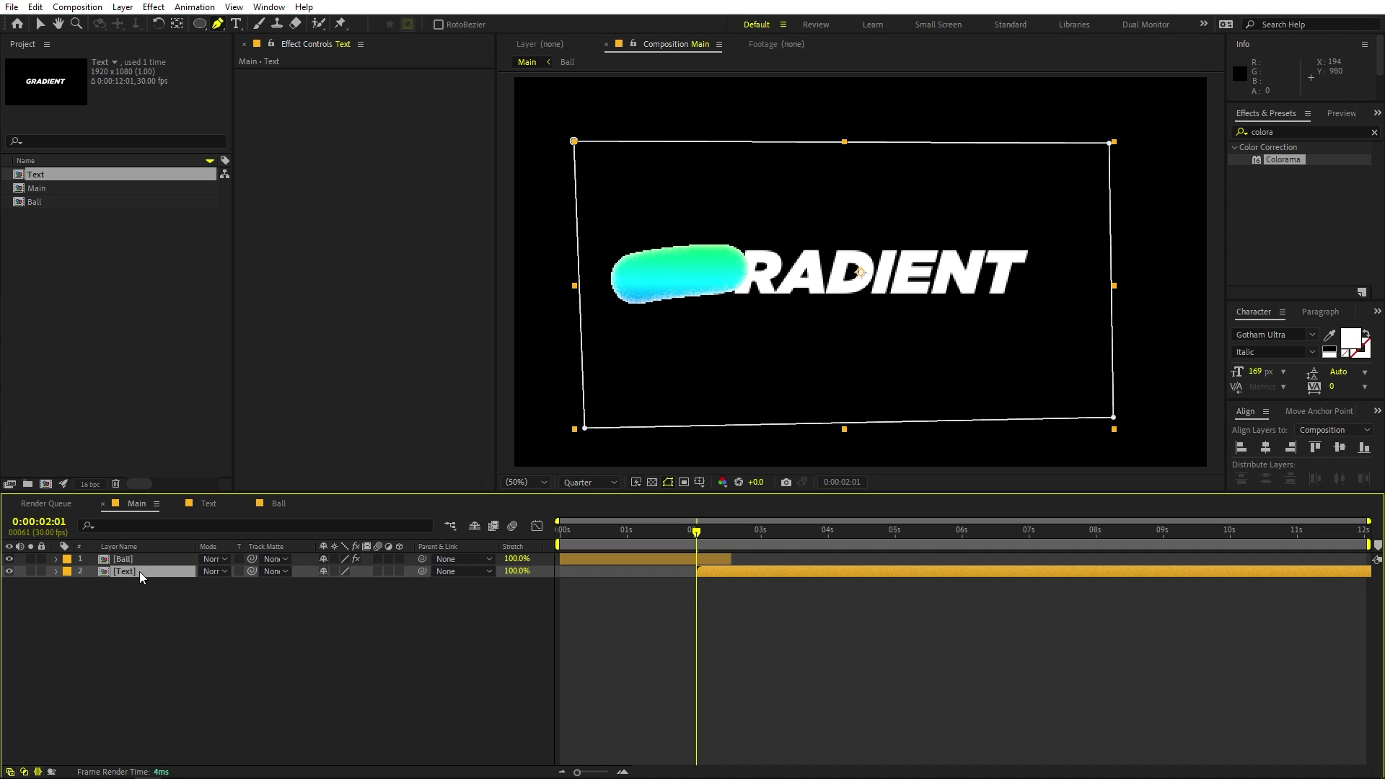
{"action": "key", "text": "m"}
{"action": "left_click", "coordinate": [105, 595]}
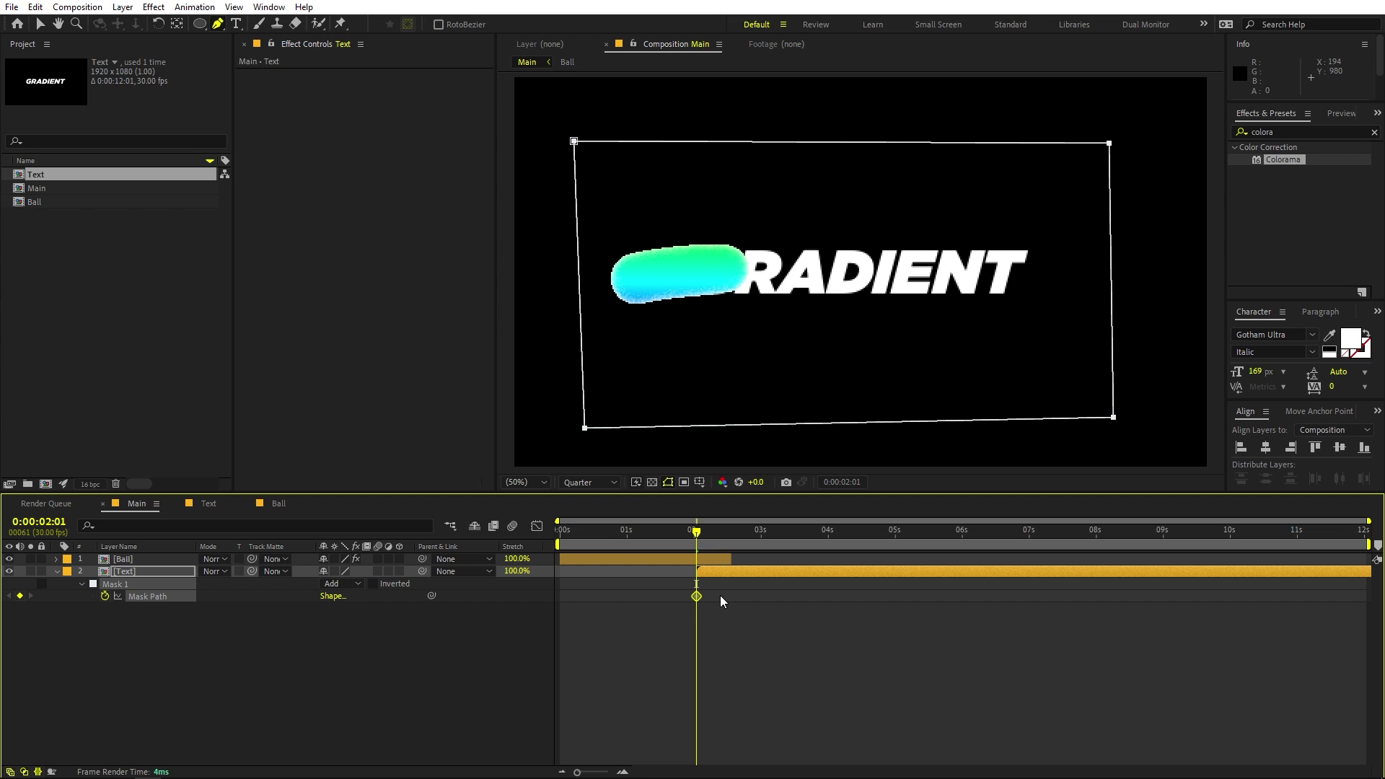
{"action": "left_click_drag", "start_coordinate": [696, 598], "coordinate": [730, 601]}
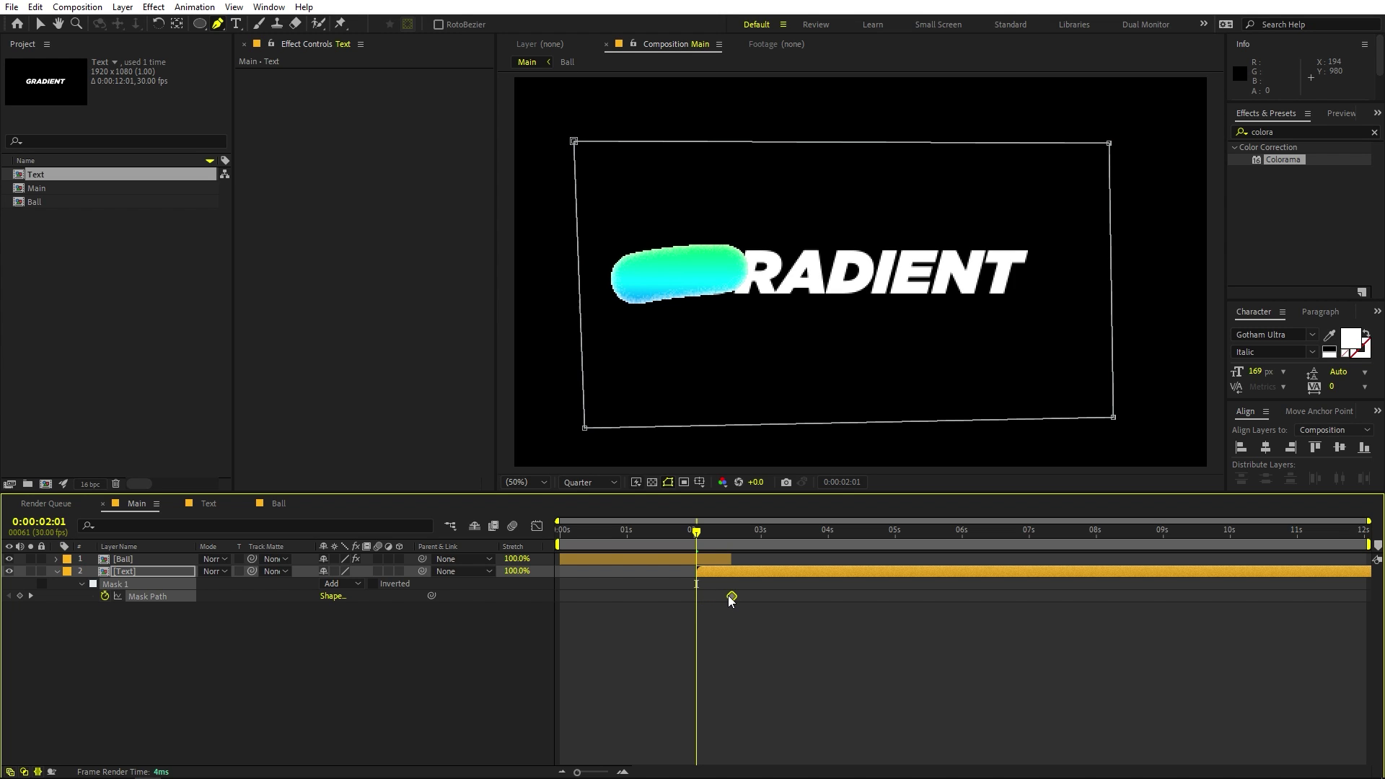
- At 0:00:02:01, pull the mask's two right corners to the left of the letter G so the text is hidden
{"action": "left_click", "coordinate": [1124, 356]}
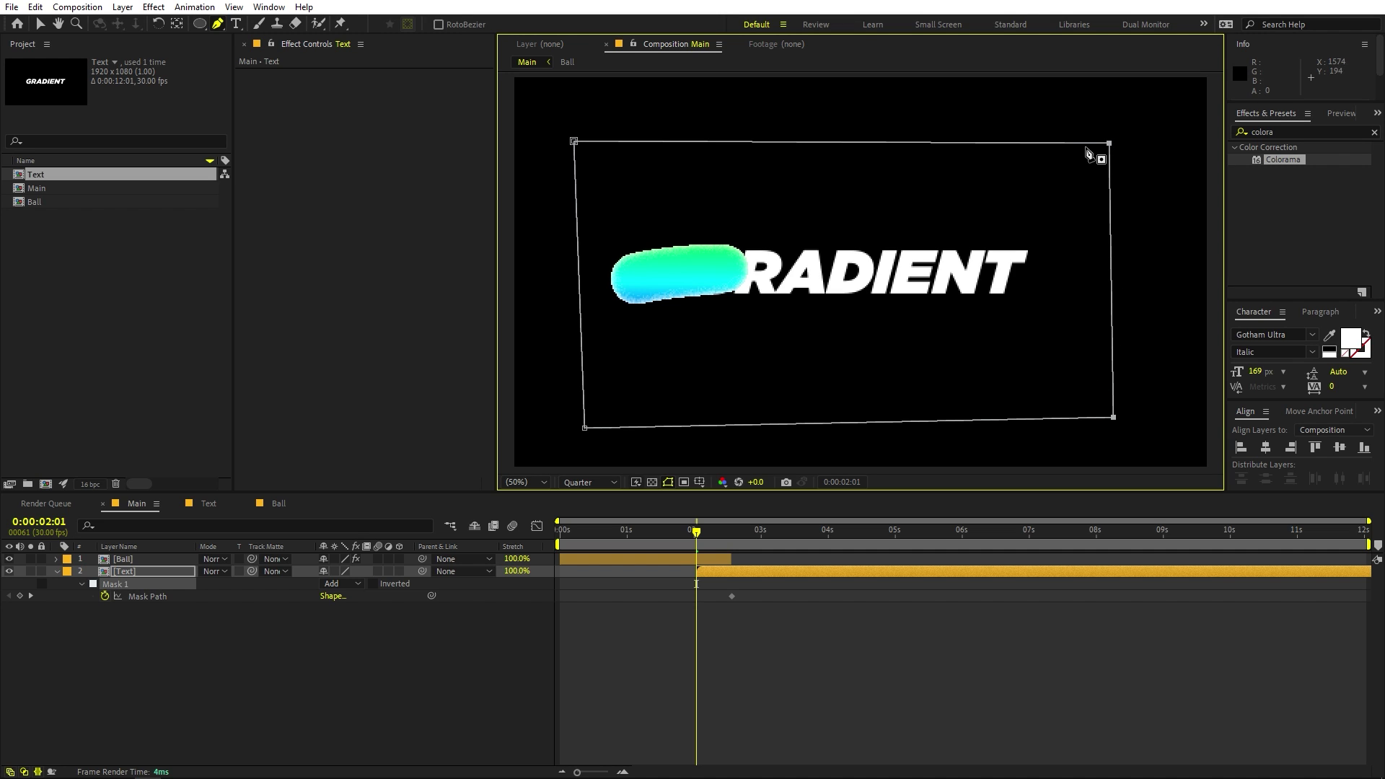
{"action": "left_click_drag", "start_coordinate": [1108, 145], "coordinate": [666, 164]}
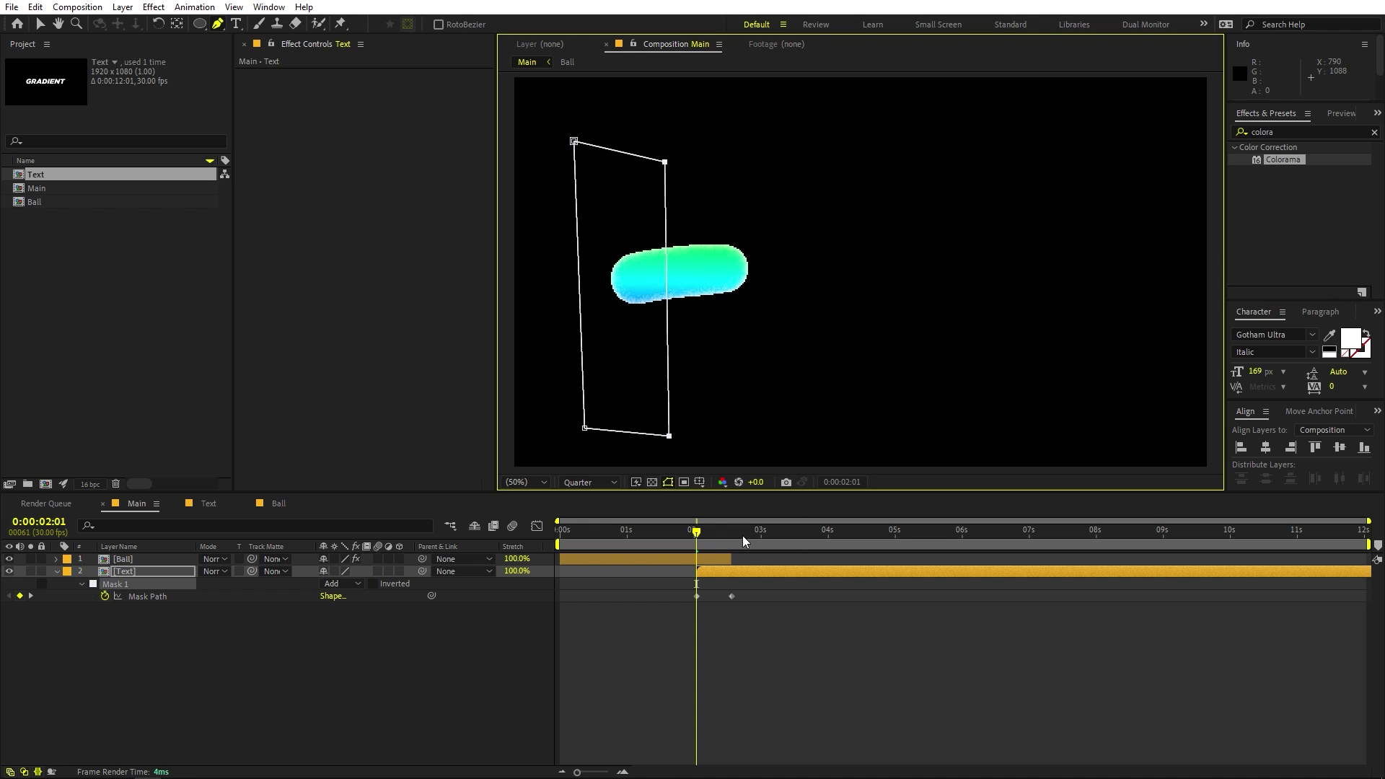
{"action": "left_click", "coordinate": [695, 532]}
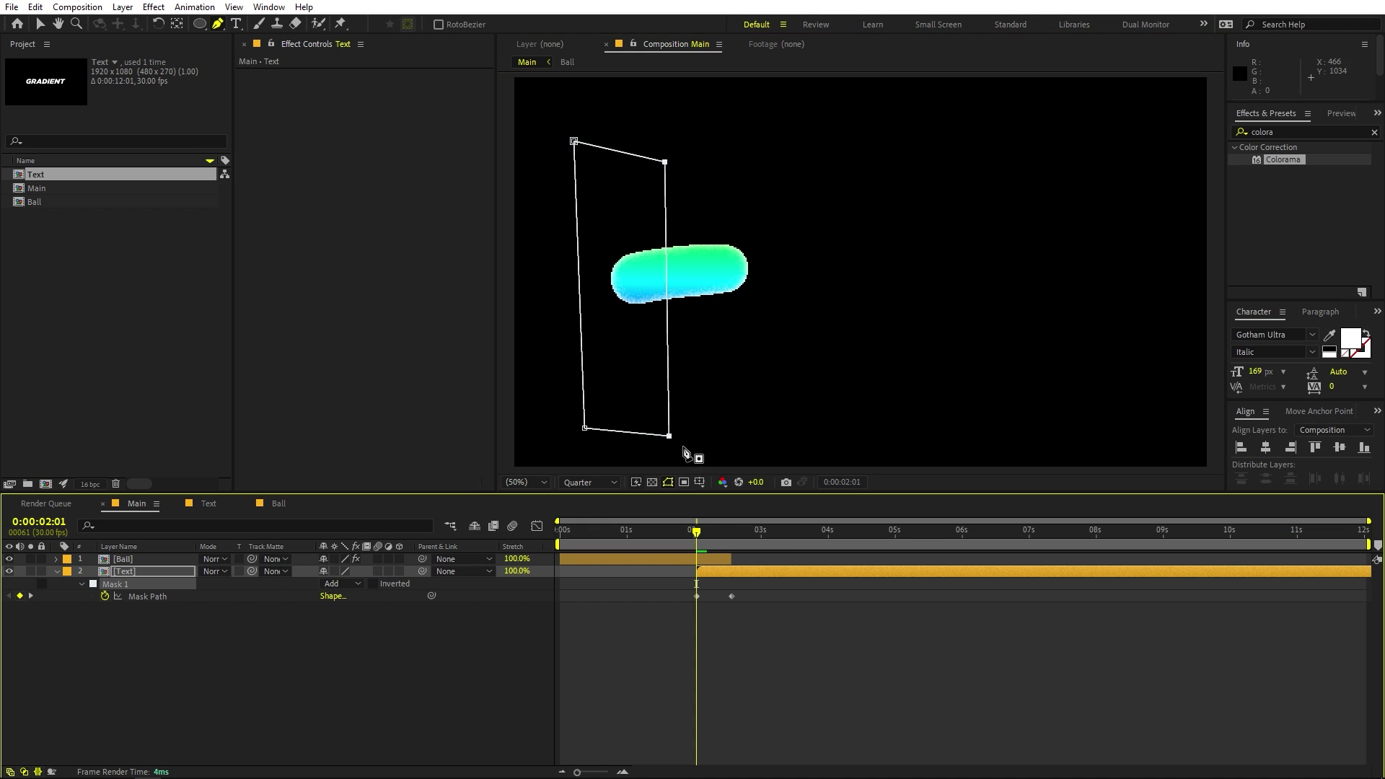
- Reshape the mask's right edge frame by frame from 0:00:02:02 to 0:00:02:12 so the reveal follows the ball, and deselect everything
{"action": "key", "text": "Page_Down"}
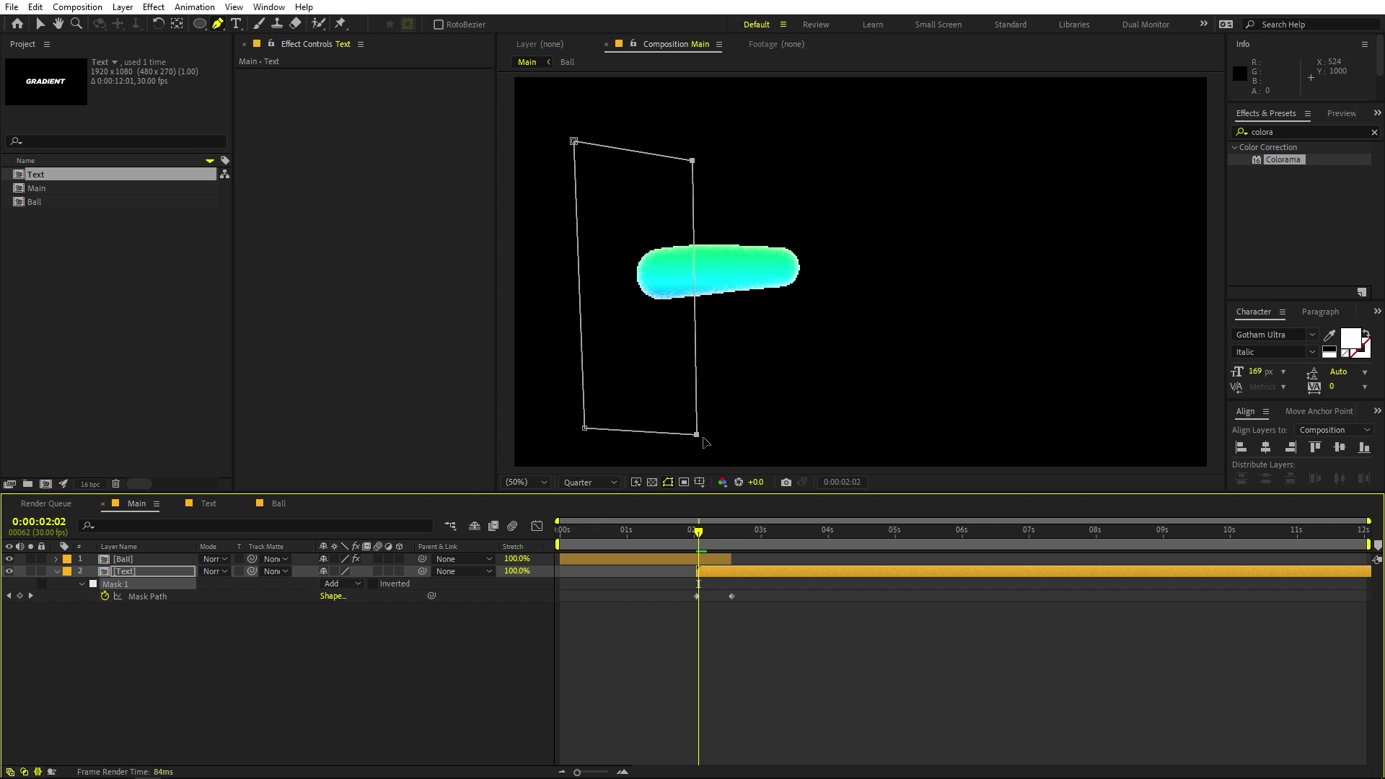
{"action": "left_click_drag", "start_coordinate": [697, 435], "coordinate": [1047, 426]}
{"action": "key", "text": "Page_Down"}
{"action": "key", "text": "Page_Down"}
{"action": "key", "text": "Page_Down"}
{"action": "key", "text": "Page_Down"}
{"action": "key", "text": "Page_Down"}
{"action": "key", "text": "Page_Down"}
{"action": "key", "text": "Page_Down"}
{"action": "key", "text": "Page_Down"}
{"action": "key", "text": "Page_Down"}
{"action": "key", "text": "Page_Down"}
{"action": "left_click_drag", "start_coordinate": [764, 608], "coordinate": [728, 587]}
{"action": "key", "text": "F2"}
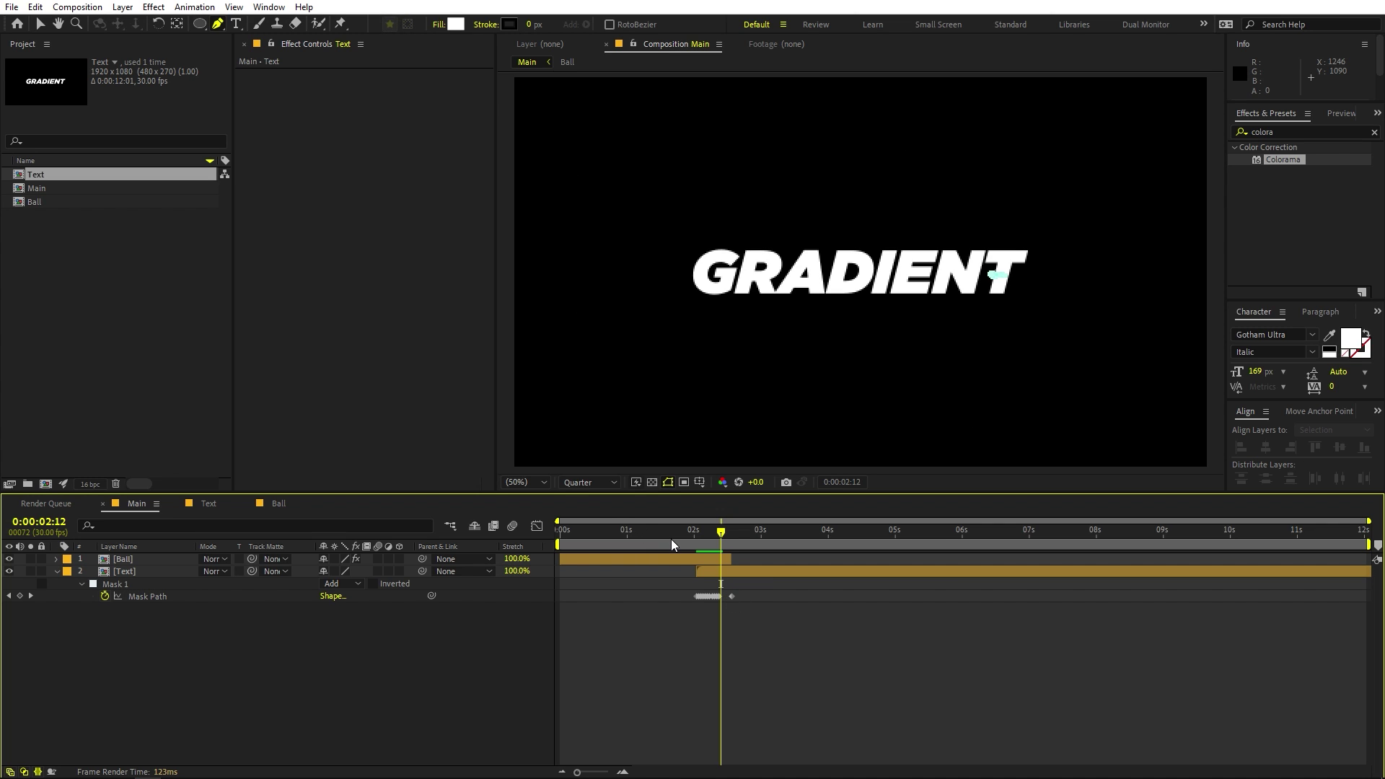
- Preview the reveal and set the Mask Feather of the Text layer to 56 pixels at 0:00:02:07
{"action": "left_click", "coordinate": [672, 539]}
{"action": "key", "text": "space"}
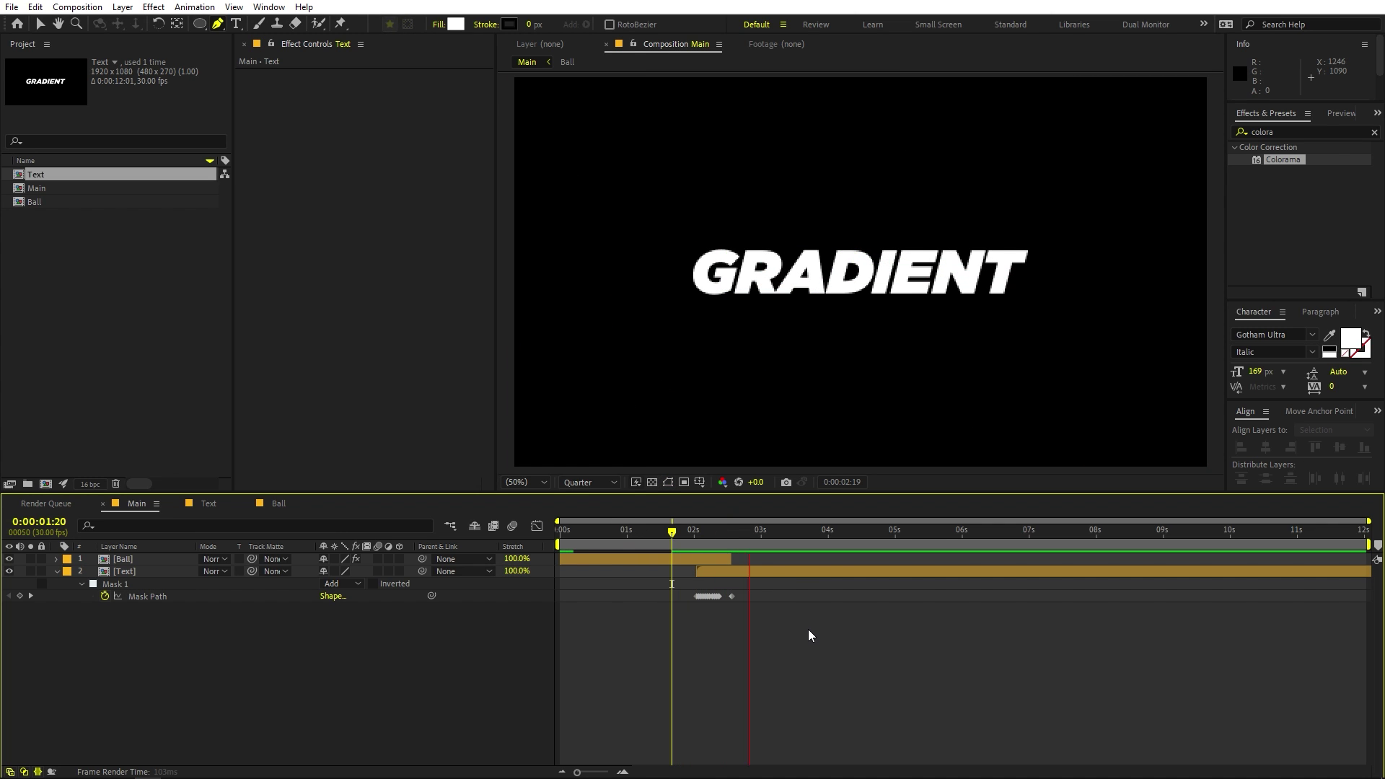
{"action": "left_click_drag", "start_coordinate": [692, 538], "coordinate": [711, 531]}
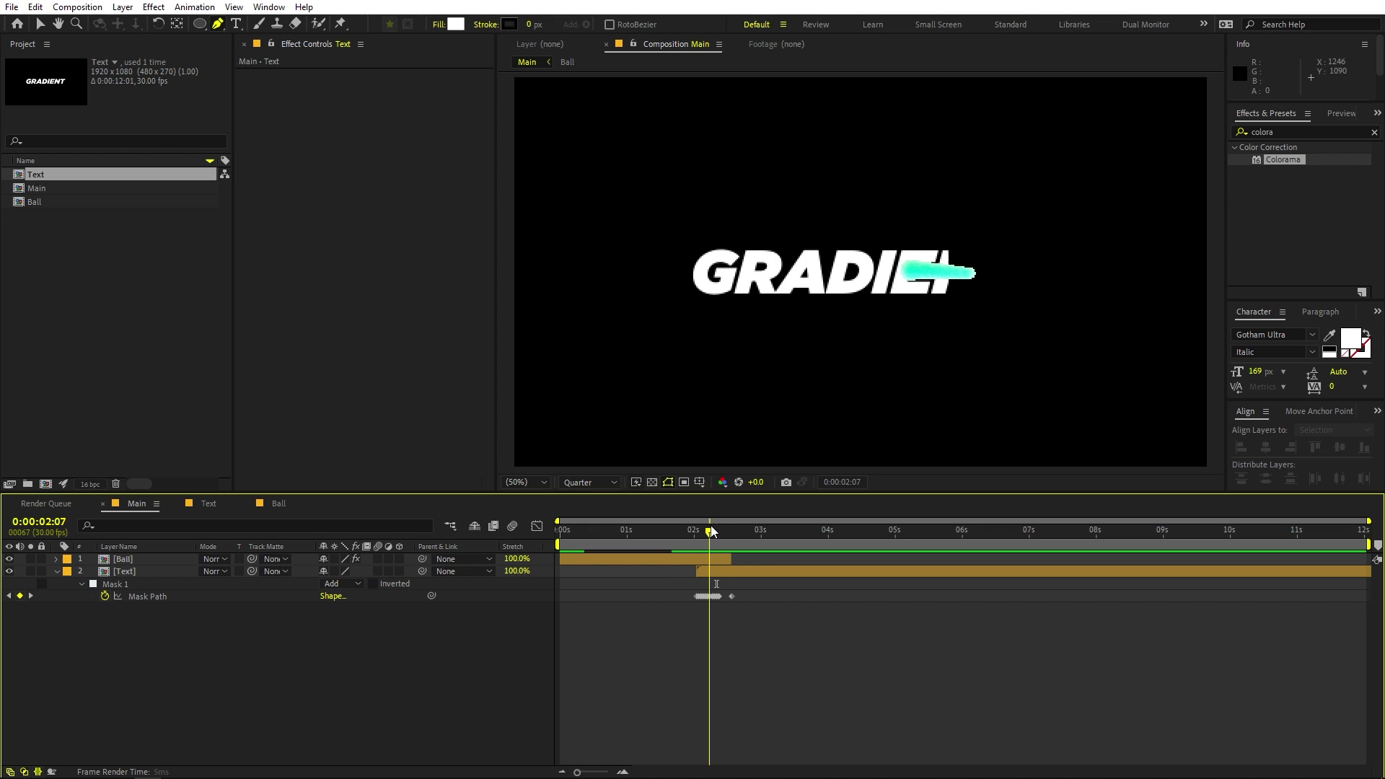
{"action": "left_click", "coordinate": [131, 571]}
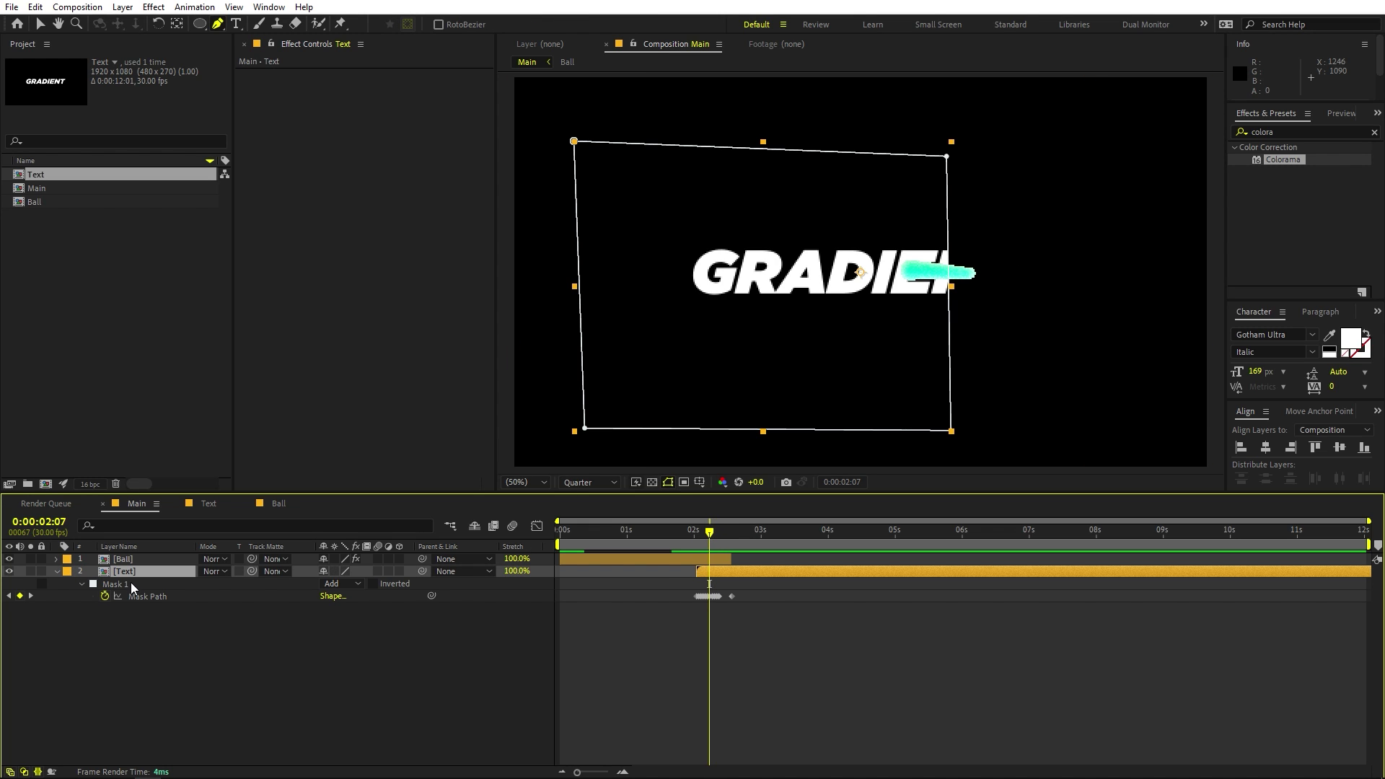
{"action": "key", "text": "f"}
{"action": "left_click_drag", "start_coordinate": [343, 597], "coordinate": [383, 597]}
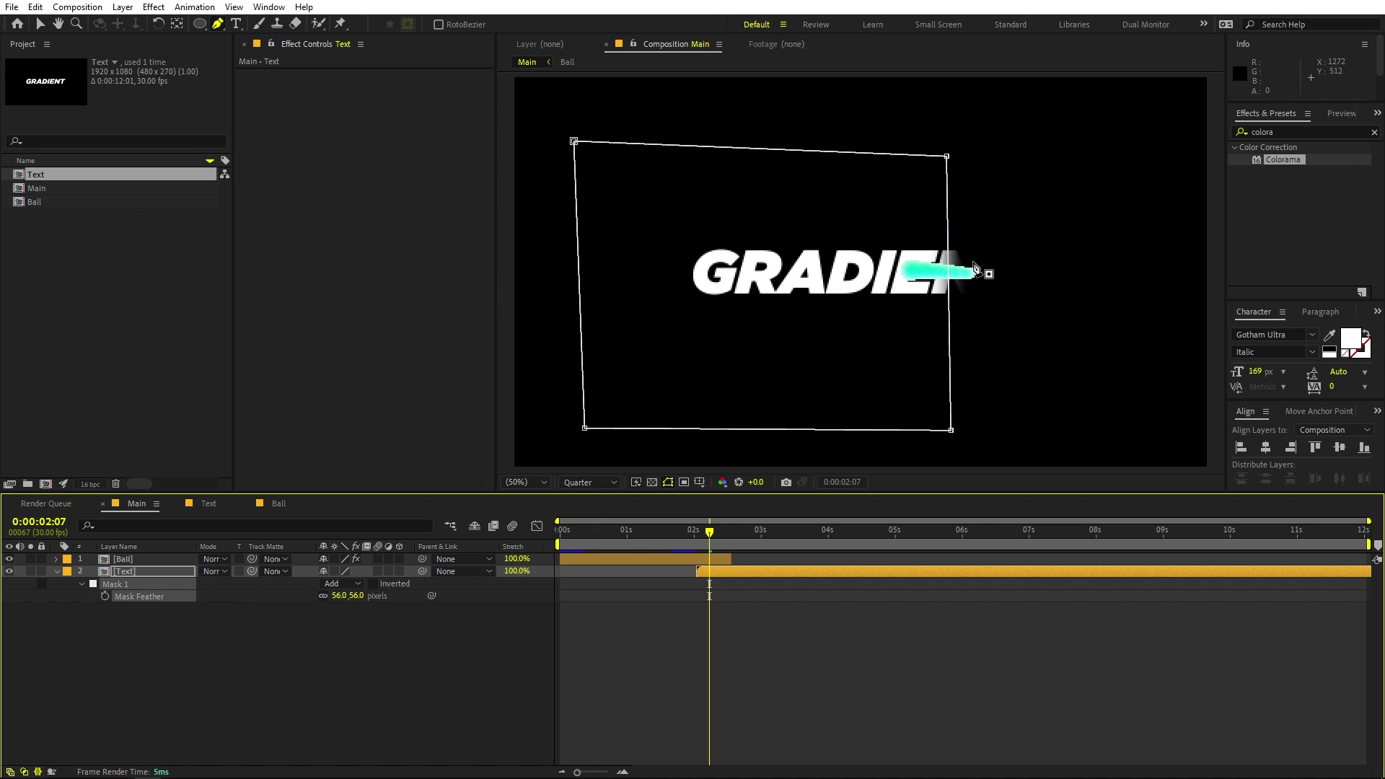
- Keyframe the Text layer's Position at 0:00:02:08 and move the layer left to 776, 540 at 0:00:02:01
{"action": "left_click_drag", "start_coordinate": [711, 533], "coordinate": [714, 537]}
{"action": "left_click", "coordinate": [714, 575]}
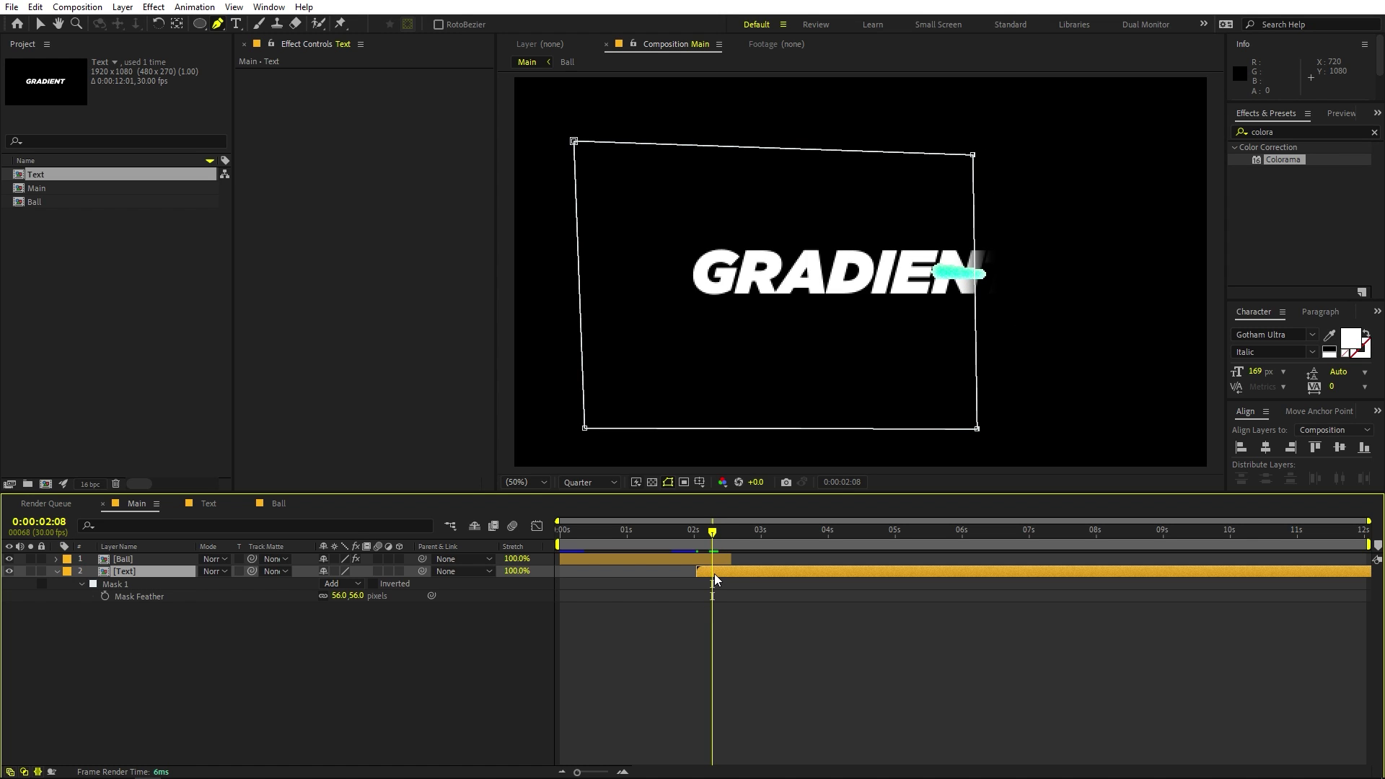
{"action": "key", "text": "p"}
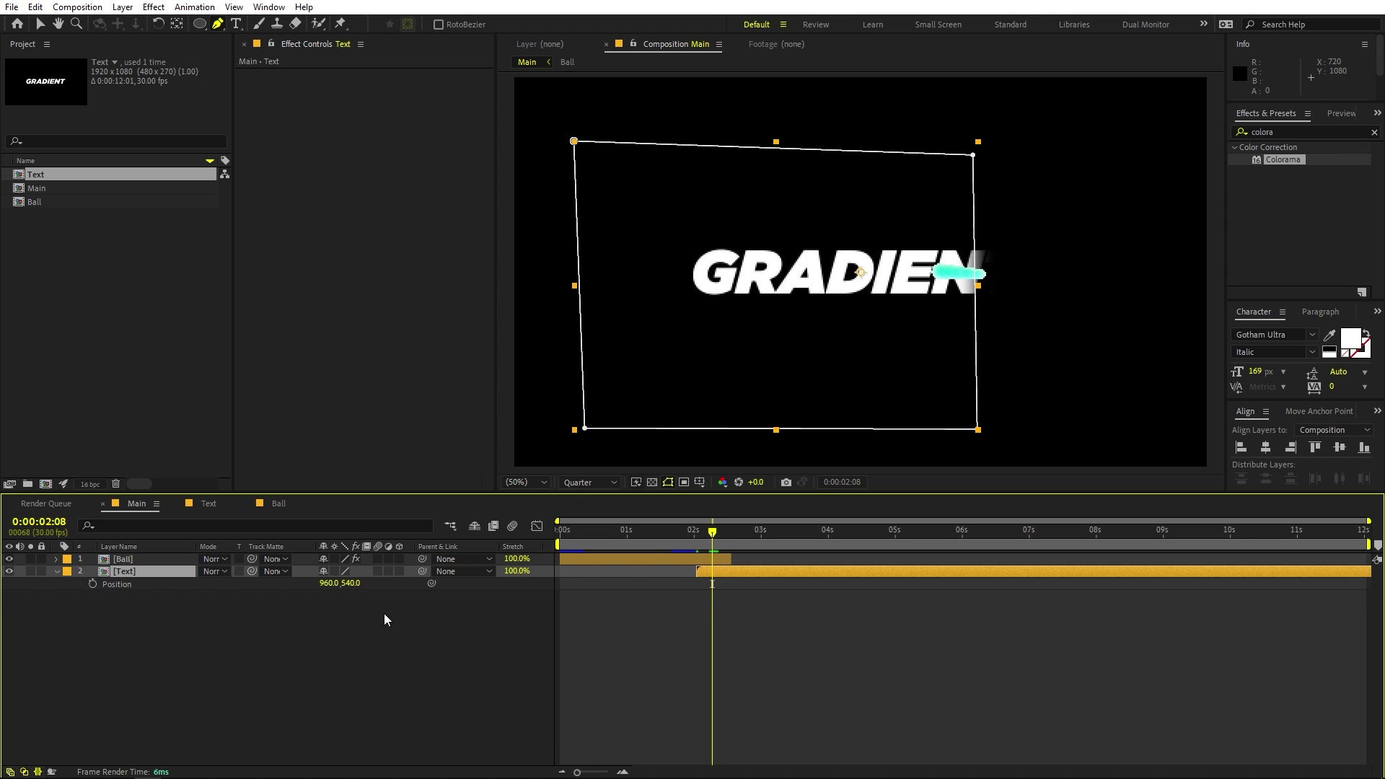
{"action": "left_click", "coordinate": [92, 584]}
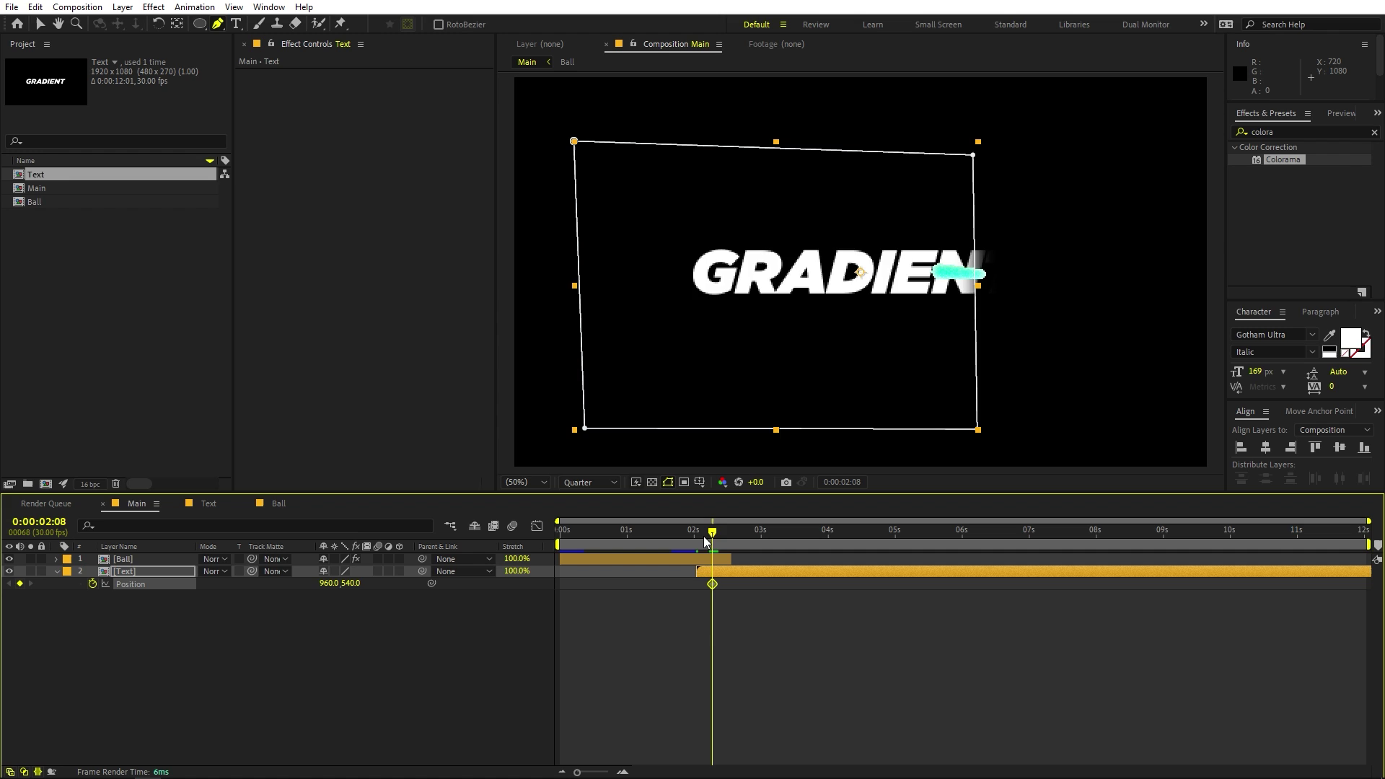
{"action": "left_click_drag", "start_coordinate": [710, 543], "coordinate": [698, 542]}
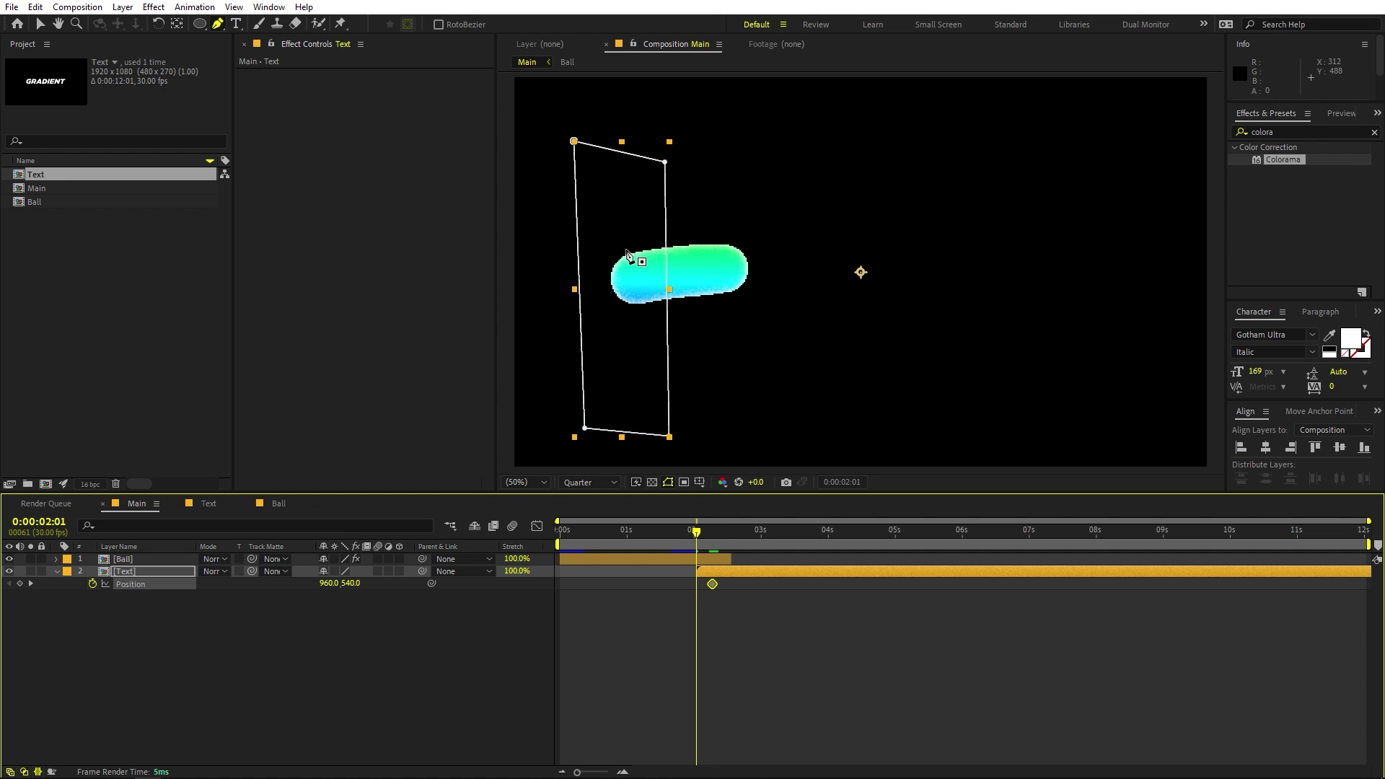
{"action": "key", "text": "v"}
{"action": "left_click_drag", "start_coordinate": [625, 225], "coordinate": [557, 221]}
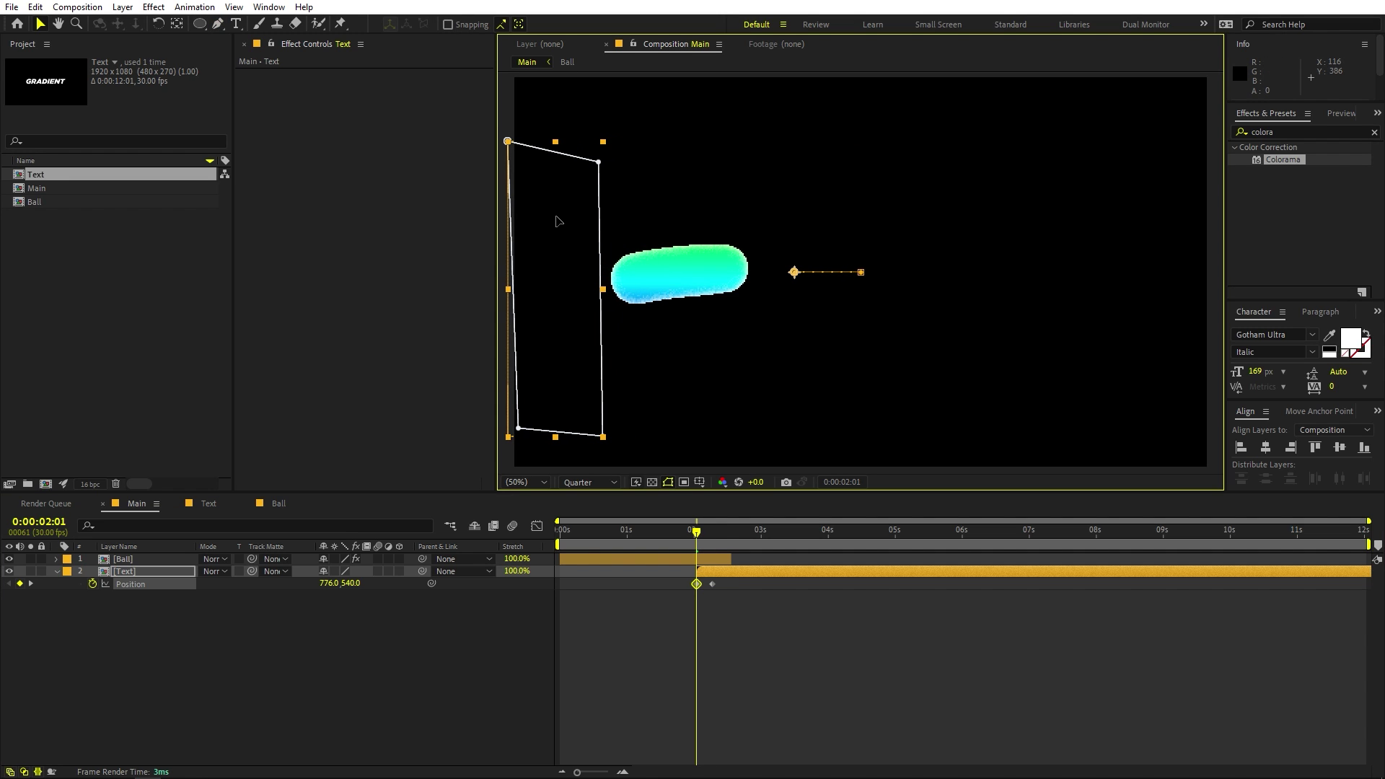
- Move the ending Position keyframe to 0:00:02:15 and apply Easy Ease to both Position keyframes
{"action": "left_click_drag", "start_coordinate": [712, 584], "coordinate": [643, 559]}
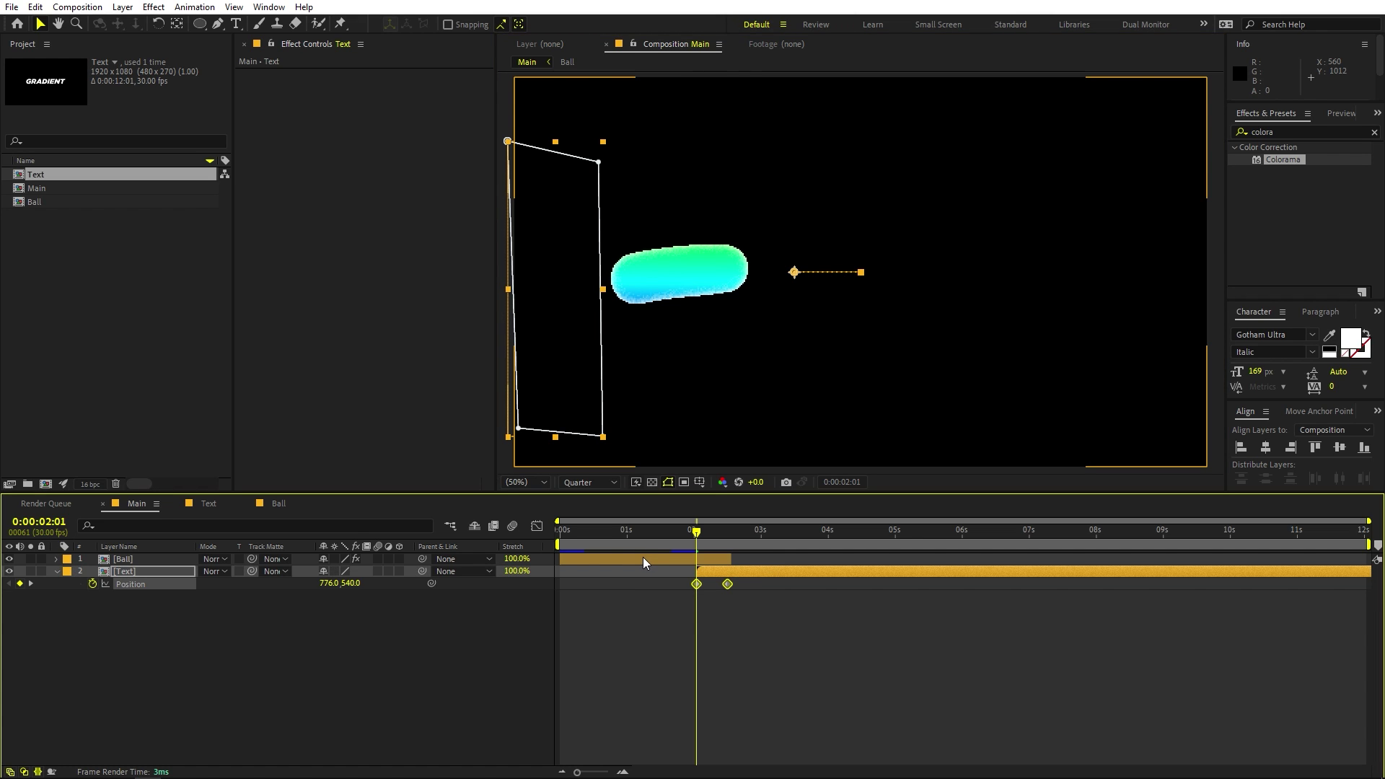
{"action": "key", "text": "F9"}
- Reshape the Position speed graph to peak early with a long slowdown, setting the first keyframe's influence to about 17%
{"action": "left_click", "coordinate": [537, 526]}
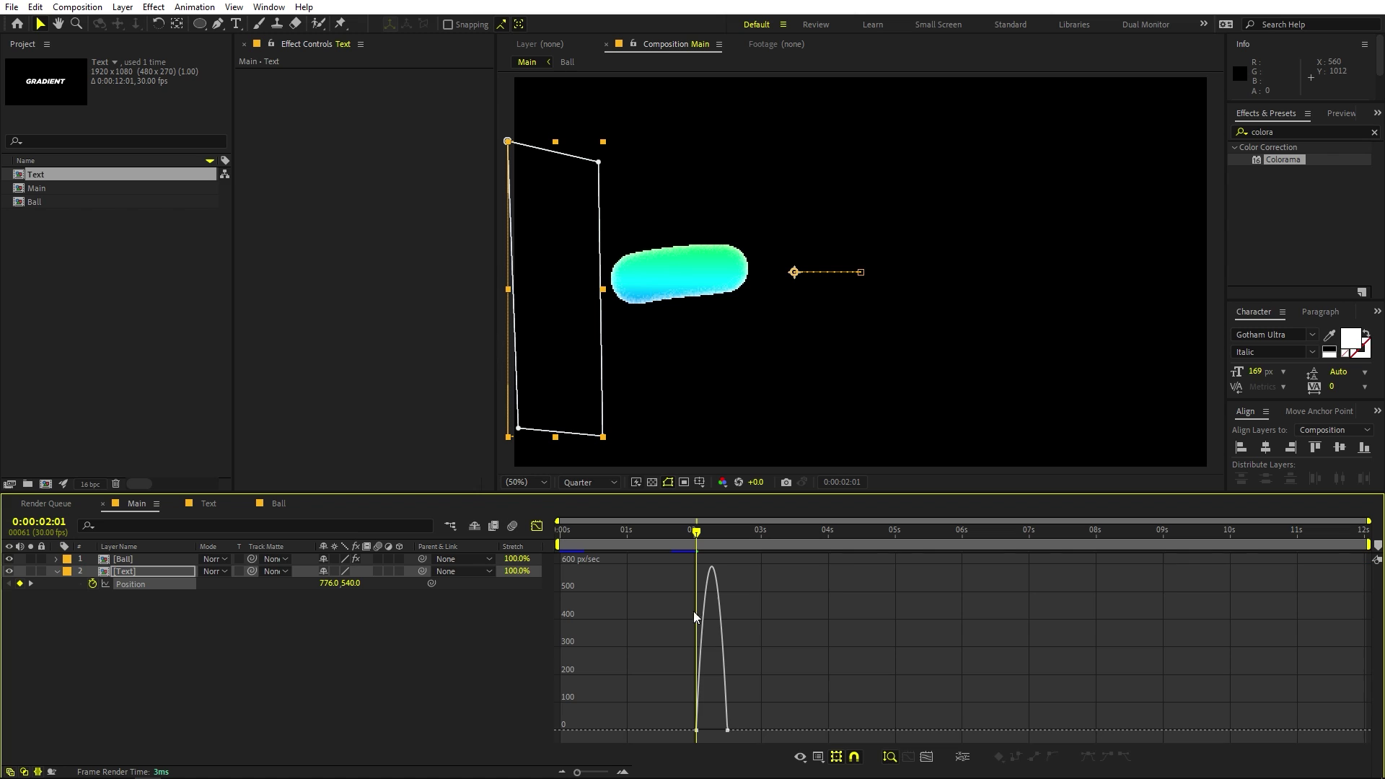
{"action": "left_click", "coordinate": [727, 730]}
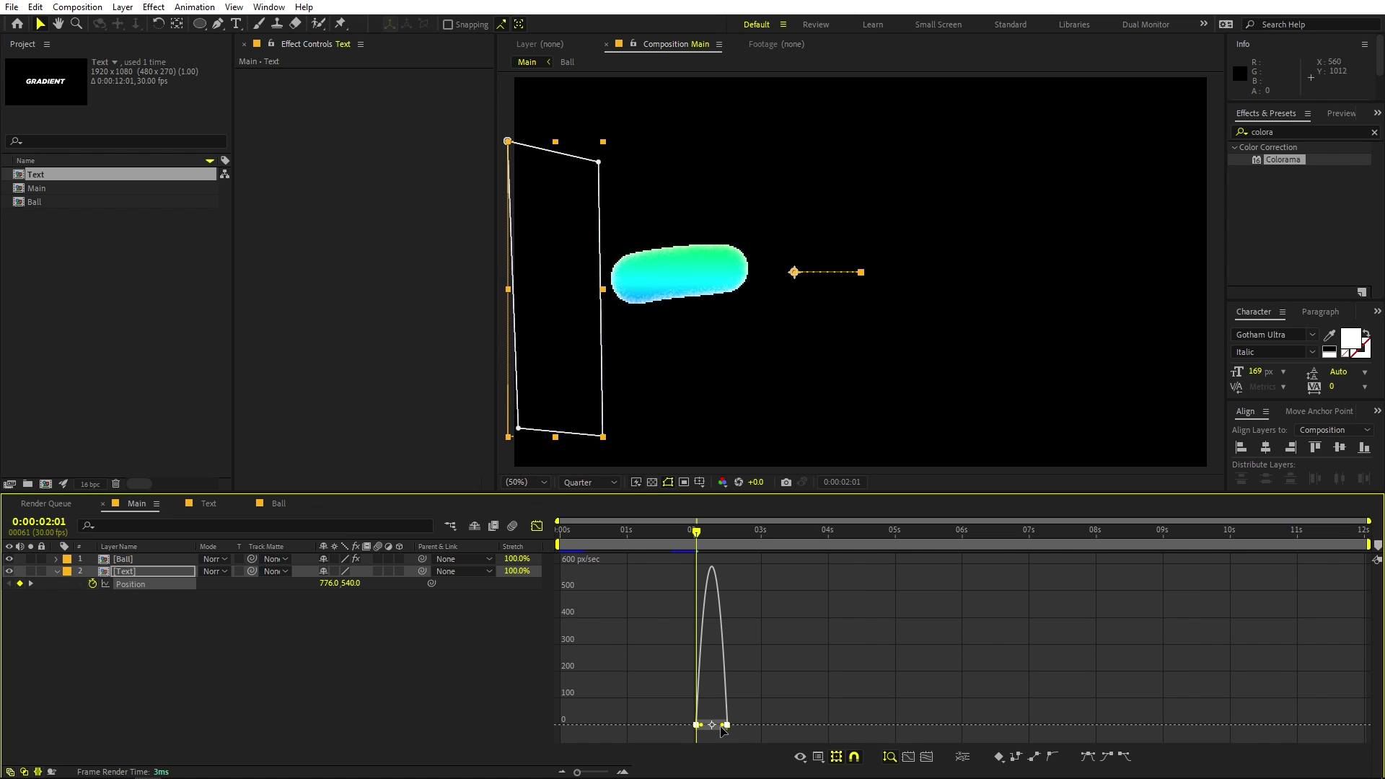
{"action": "left_click_drag", "start_coordinate": [719, 730], "coordinate": [698, 731]}
{"action": "left_click", "coordinate": [908, 757]}
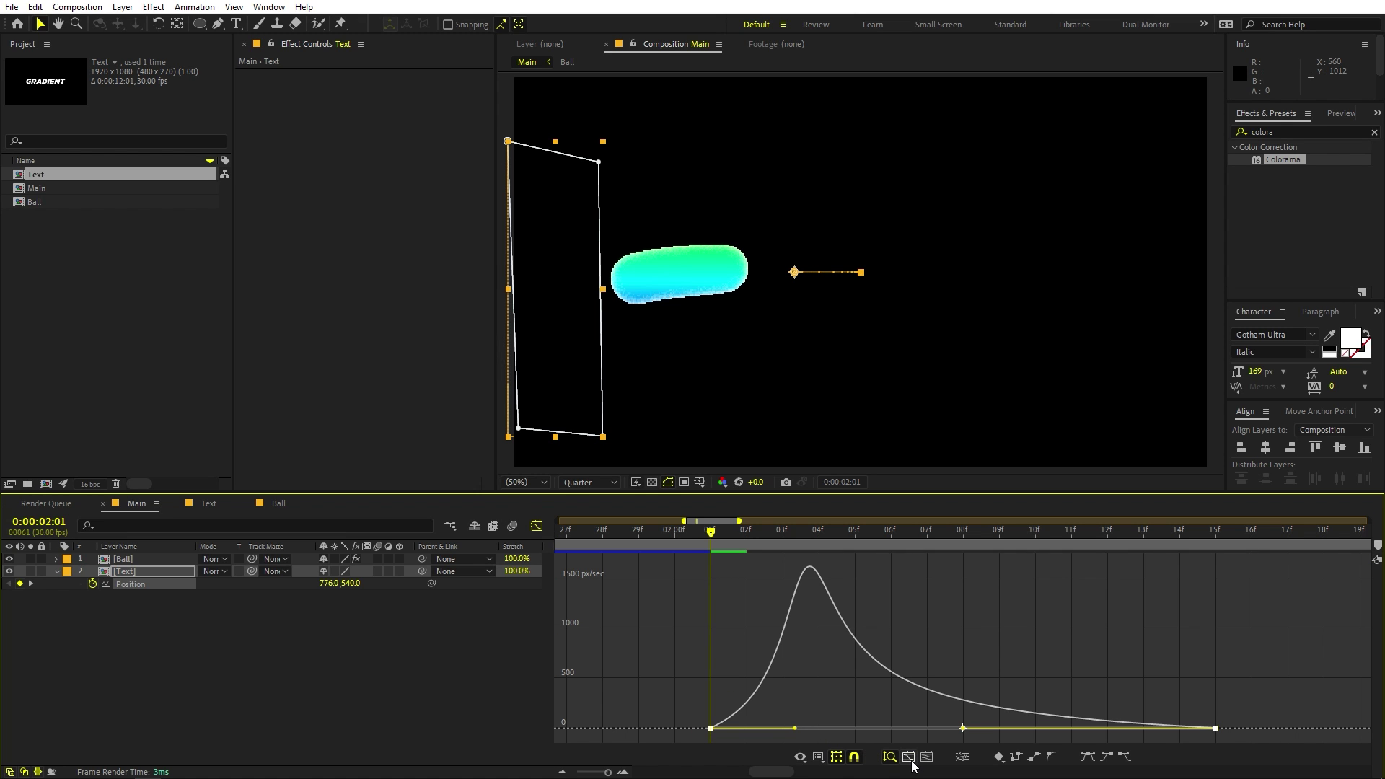
{"action": "left_click", "coordinate": [817, 756]}
{"action": "left_click", "coordinate": [809, 741]}
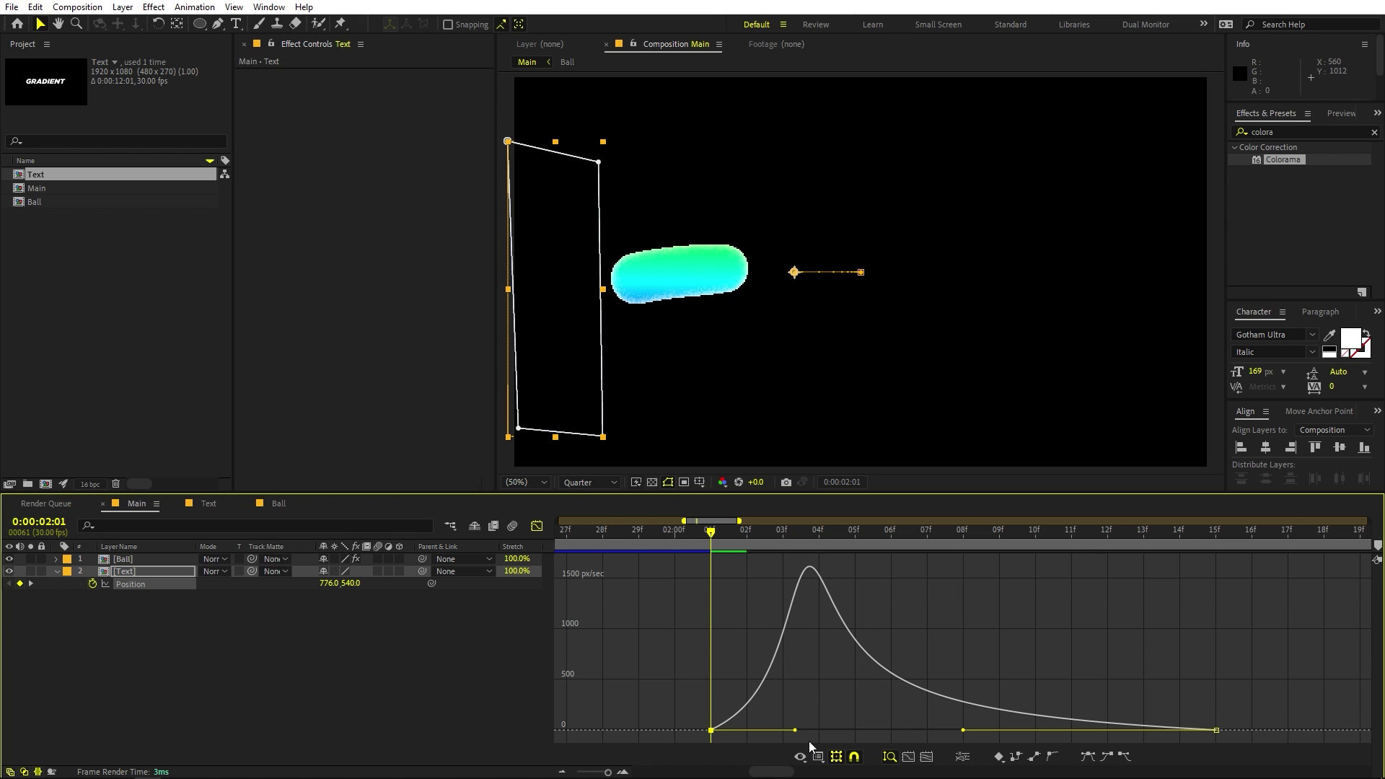
{"action": "left_click_drag", "start_coordinate": [795, 731], "coordinate": [756, 734]}
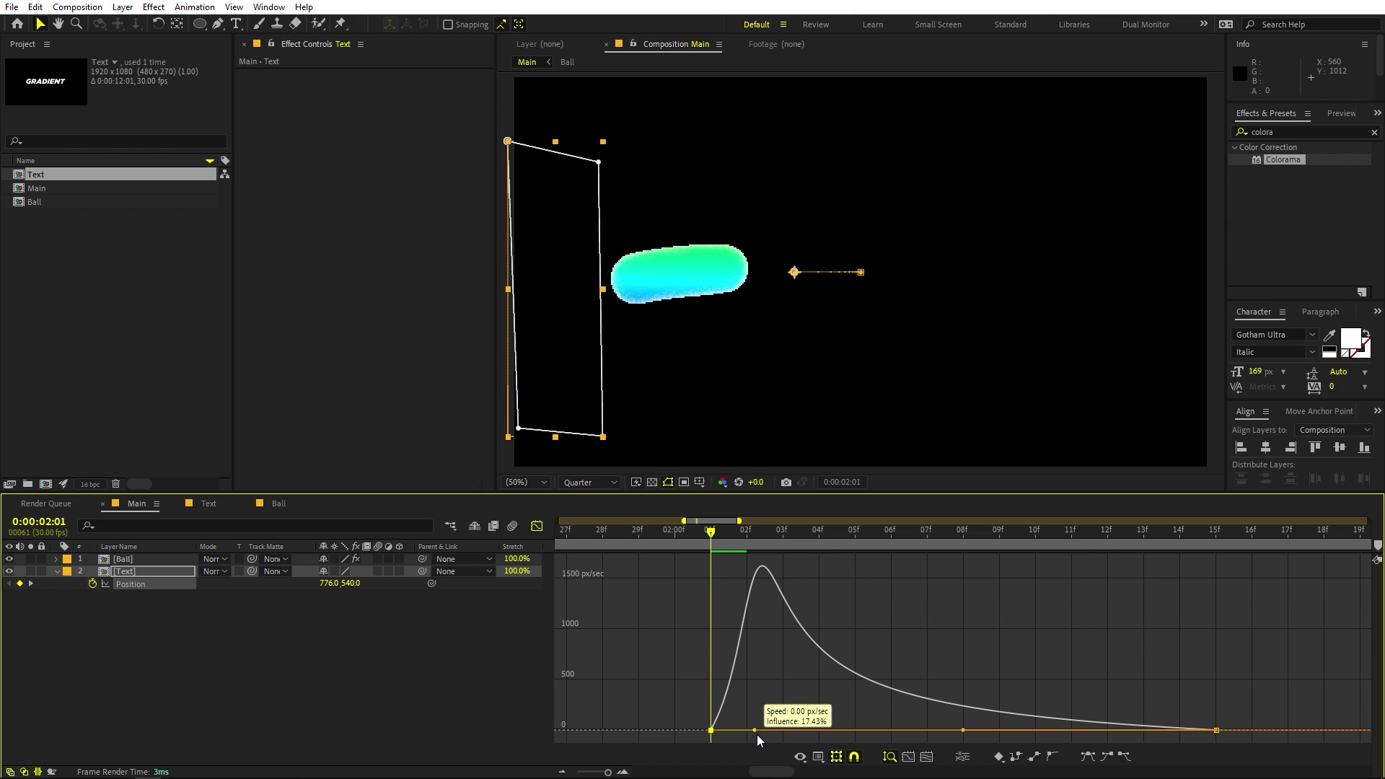
{"action": "left_click", "coordinate": [989, 627]}
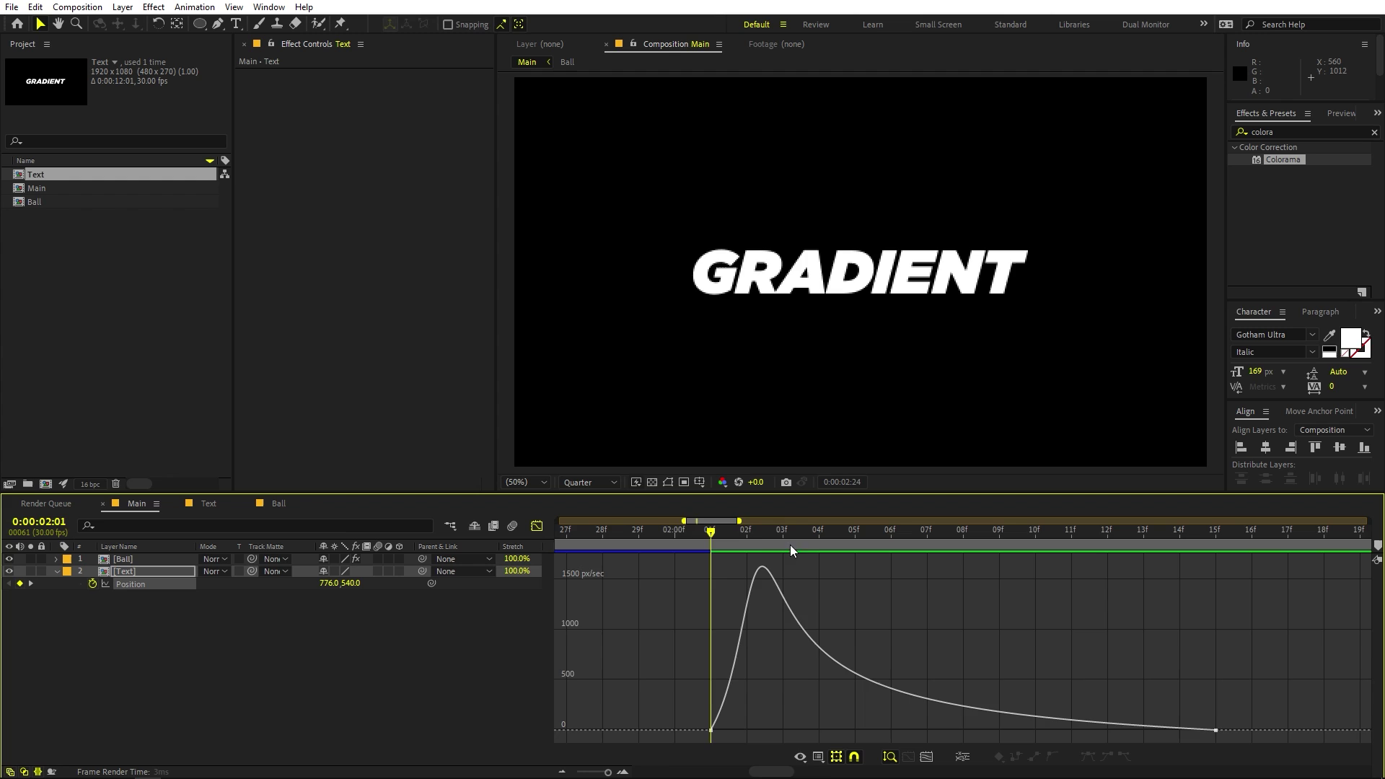
- Leave the graph view and play back the Main composition to check the text reveal and slide against the ball trail
{"action": "left_click", "coordinate": [536, 525]}
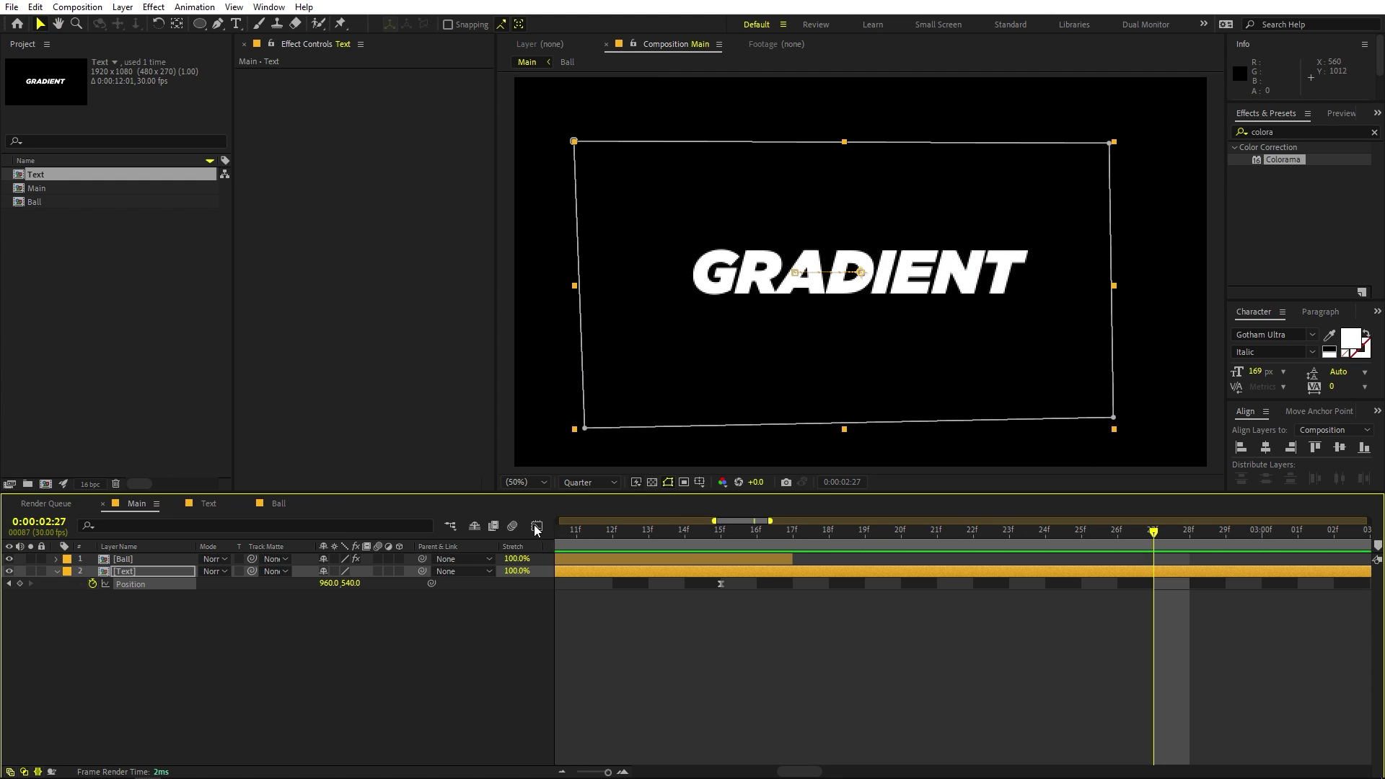
{"action": "key", "text": "space"}
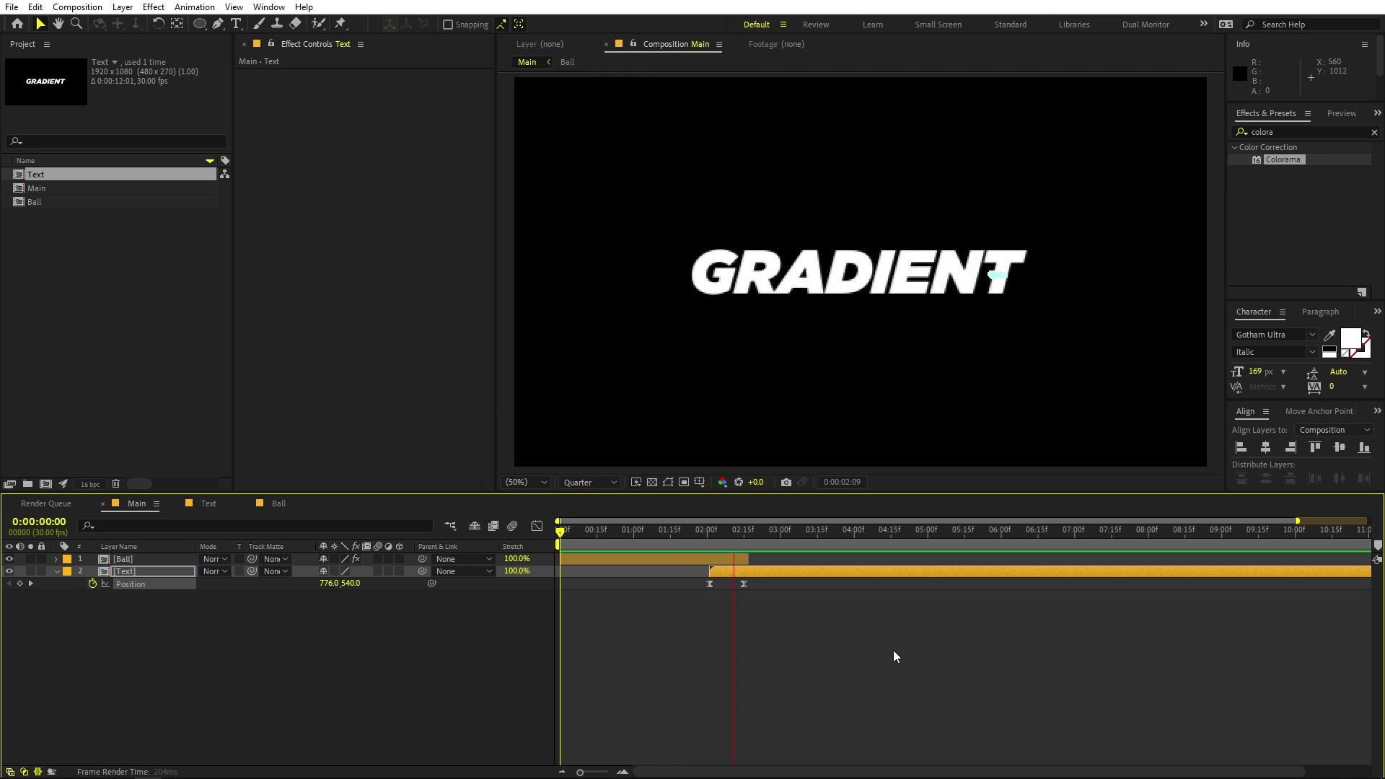
{"action": "key", "text": "space"}
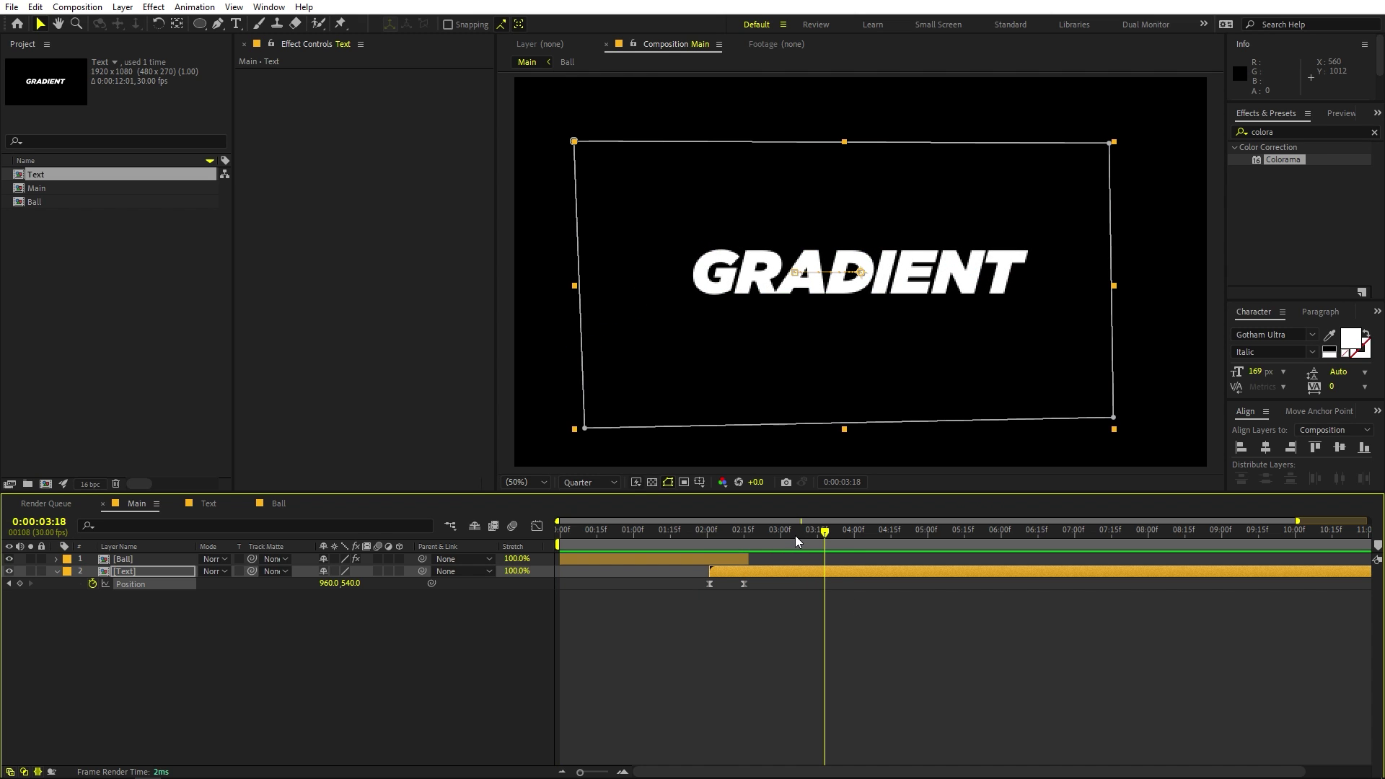
{"action": "key", "text": "space"}
{"action": "key", "text": "space"}
{"action": "left_click_drag", "start_coordinate": [611, 583], "coordinate": [766, 587]}
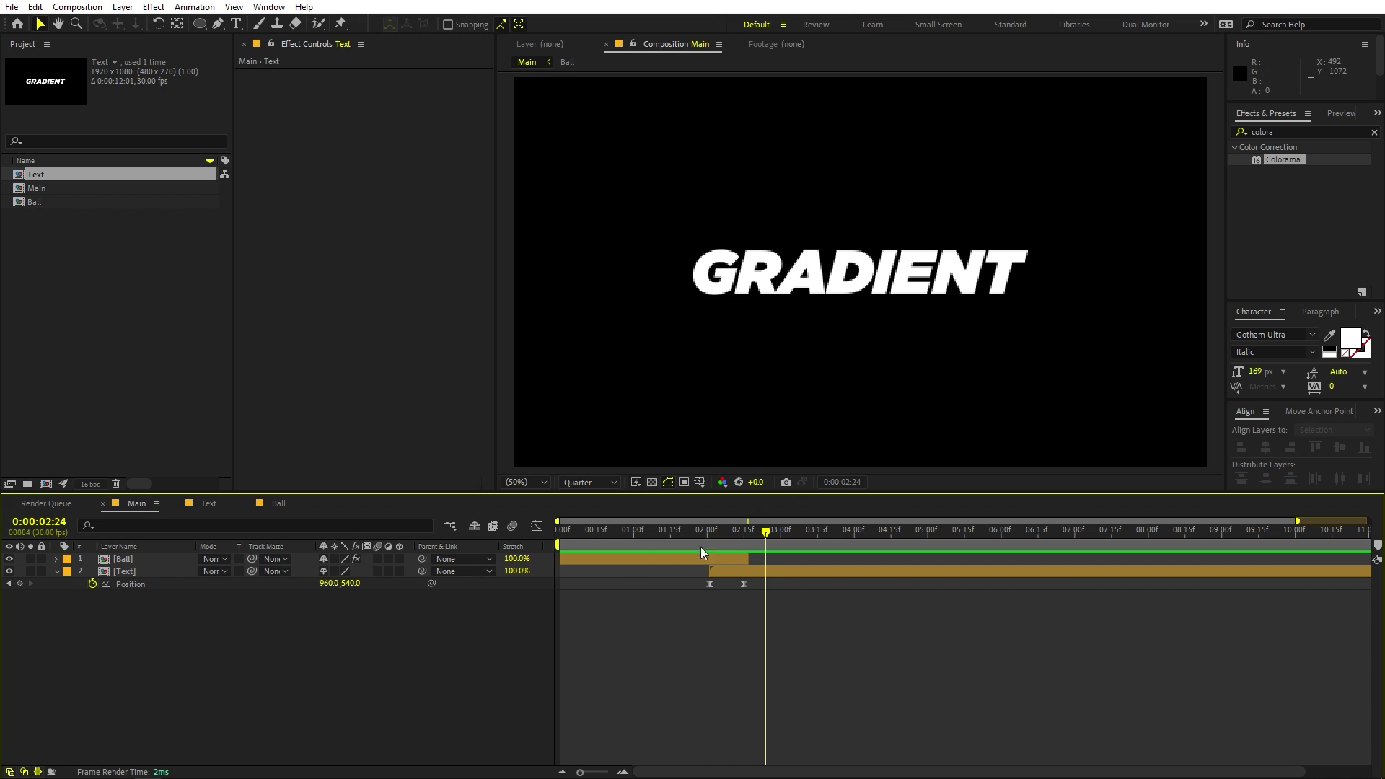
- Add an adjustment layer above the Ball and Text layers in the Main composition and apply the Glow effect to it
{"action": "left_click", "coordinate": [636, 530]}
{"action": "right_click", "coordinate": [470, 660]}
{"action": "mouse_move", "coordinate": [498, 491]}
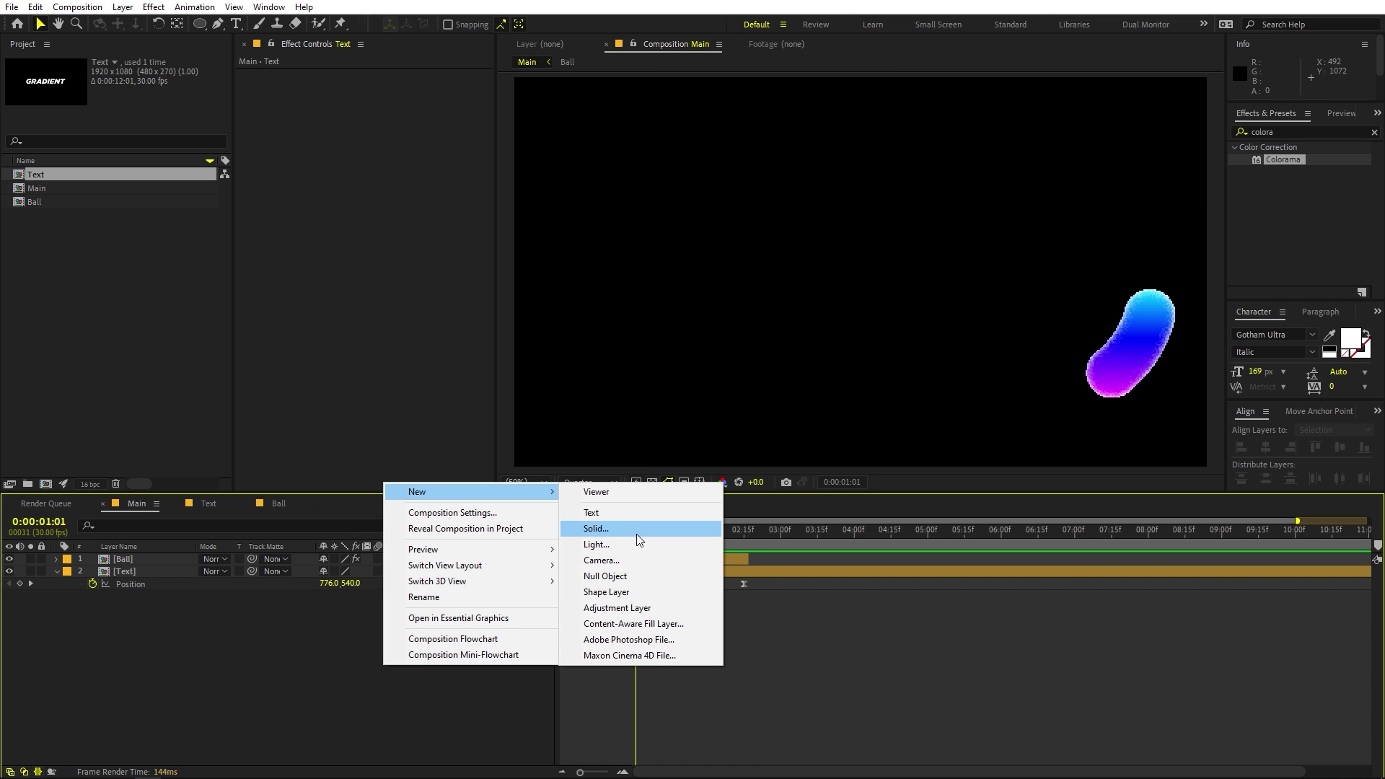
{"action": "left_click", "coordinate": [628, 608]}
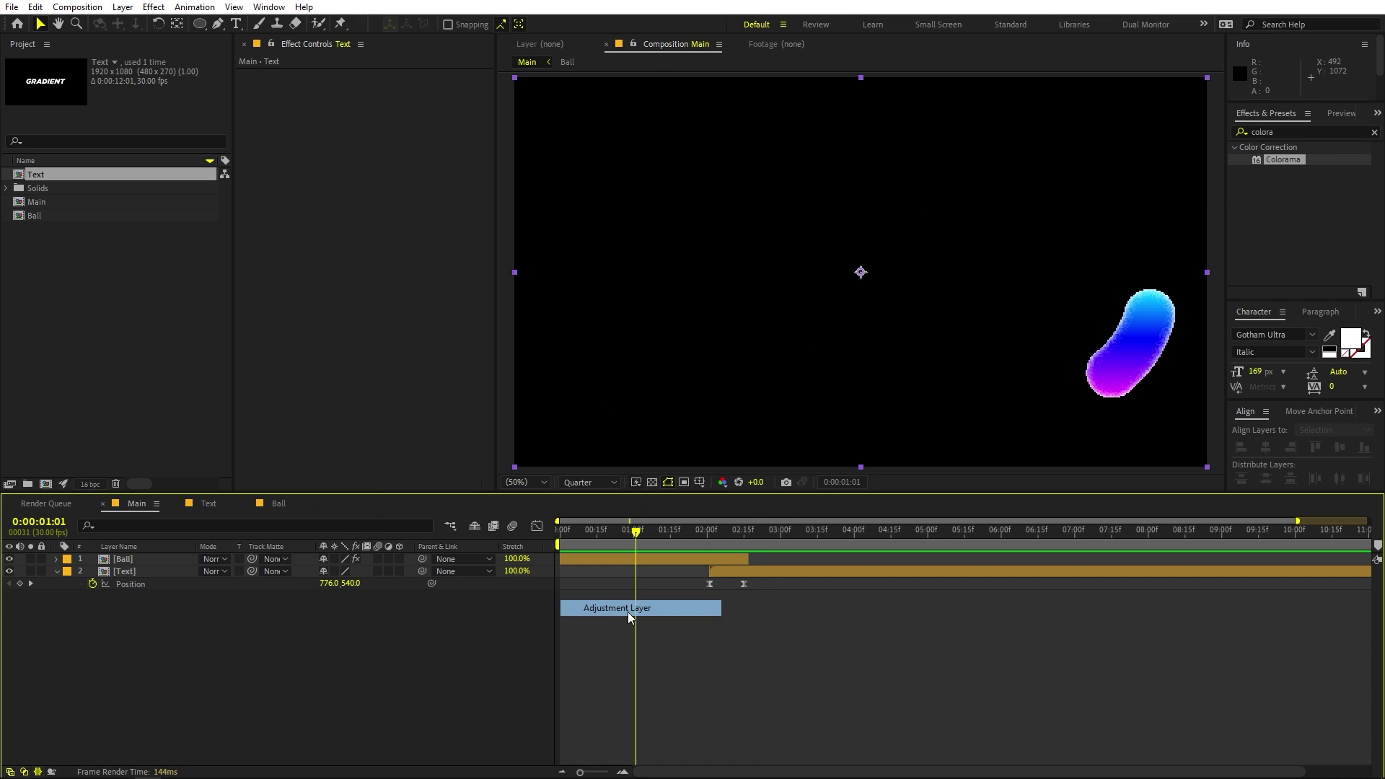
{"action": "left_click", "coordinate": [1269, 132]}
{"action": "type", "text": "glo"}
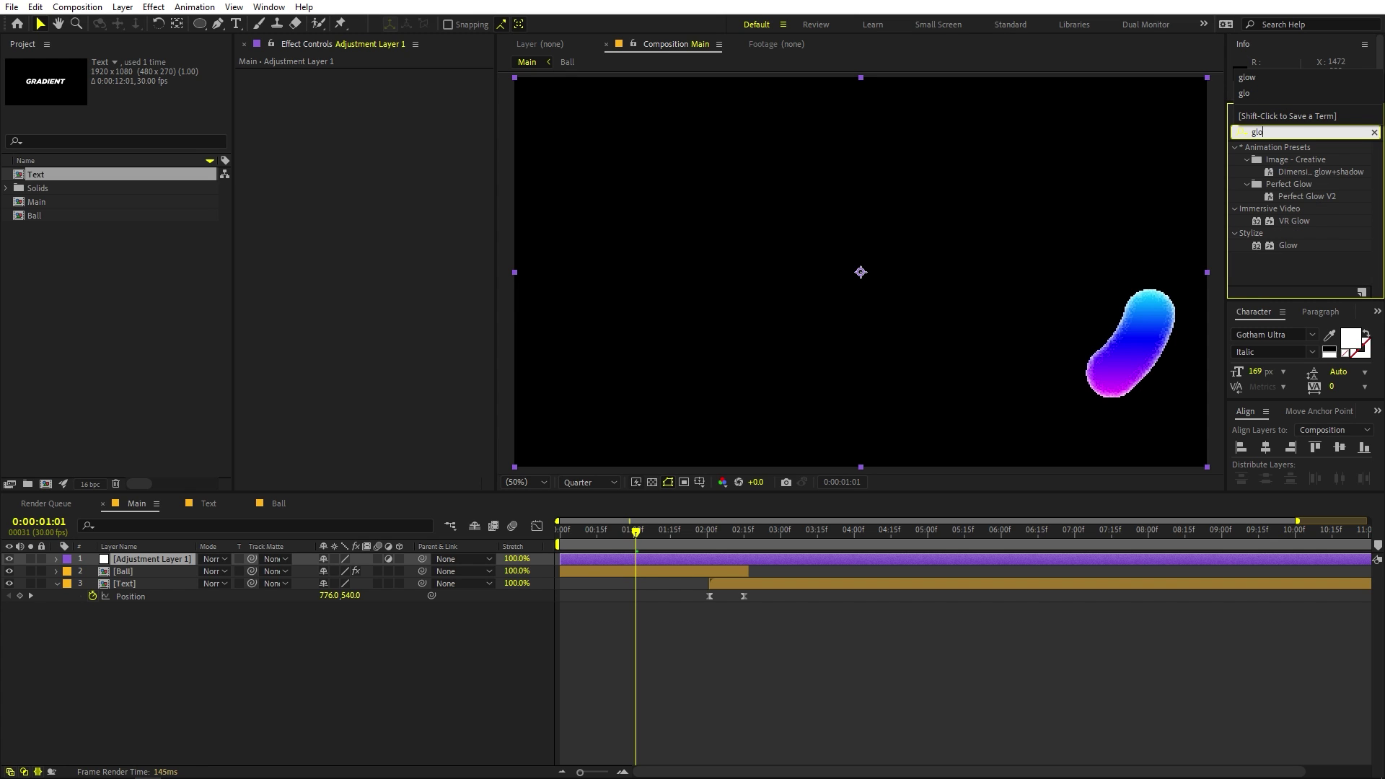
{"action": "type", "text": "w"}
{"action": "left_click_drag", "start_coordinate": [1286, 244], "coordinate": [127, 561]}
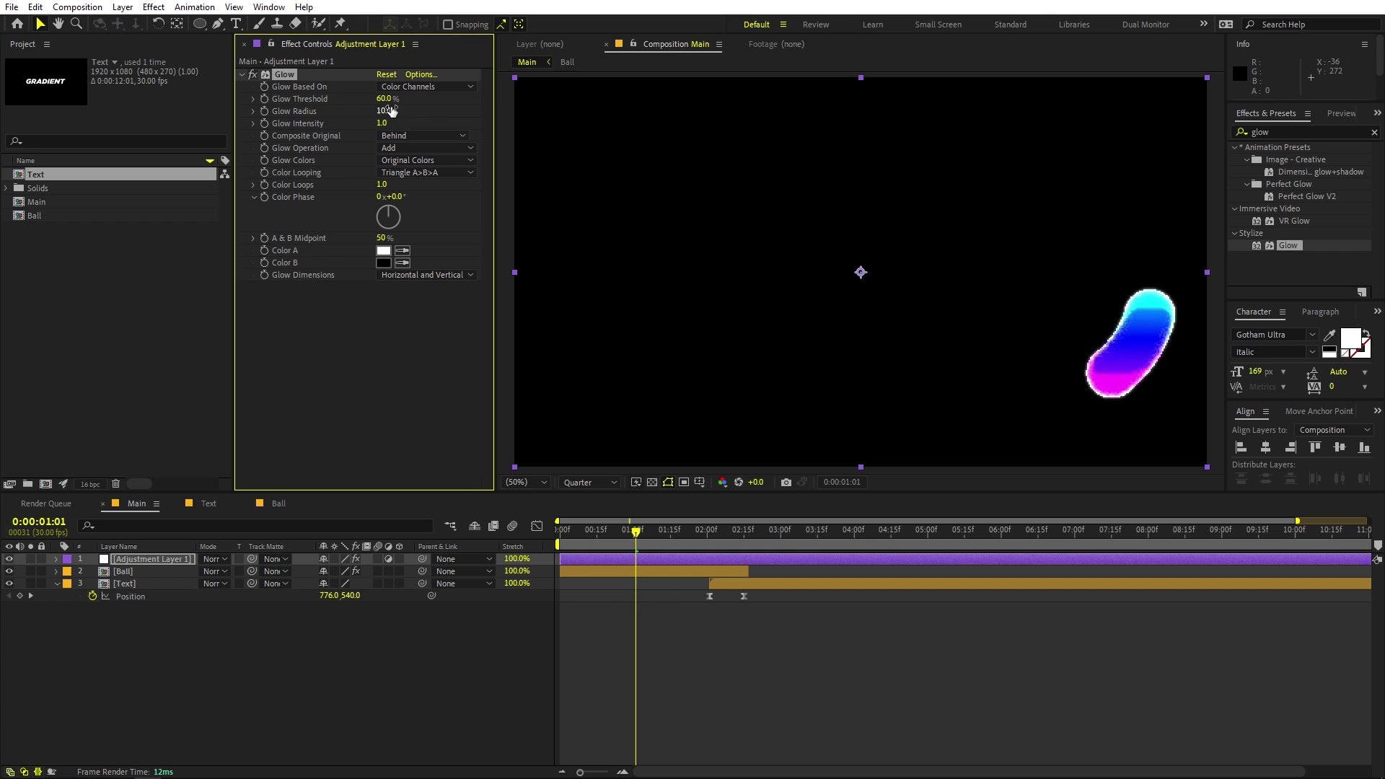
- Set the Glow radius to 34 and intensity to 0.3, and switch the preview resolution to Full
{"action": "left_click_drag", "start_coordinate": [383, 111], "coordinate": [216, 160]}
{"action": "key", "text": "super"}
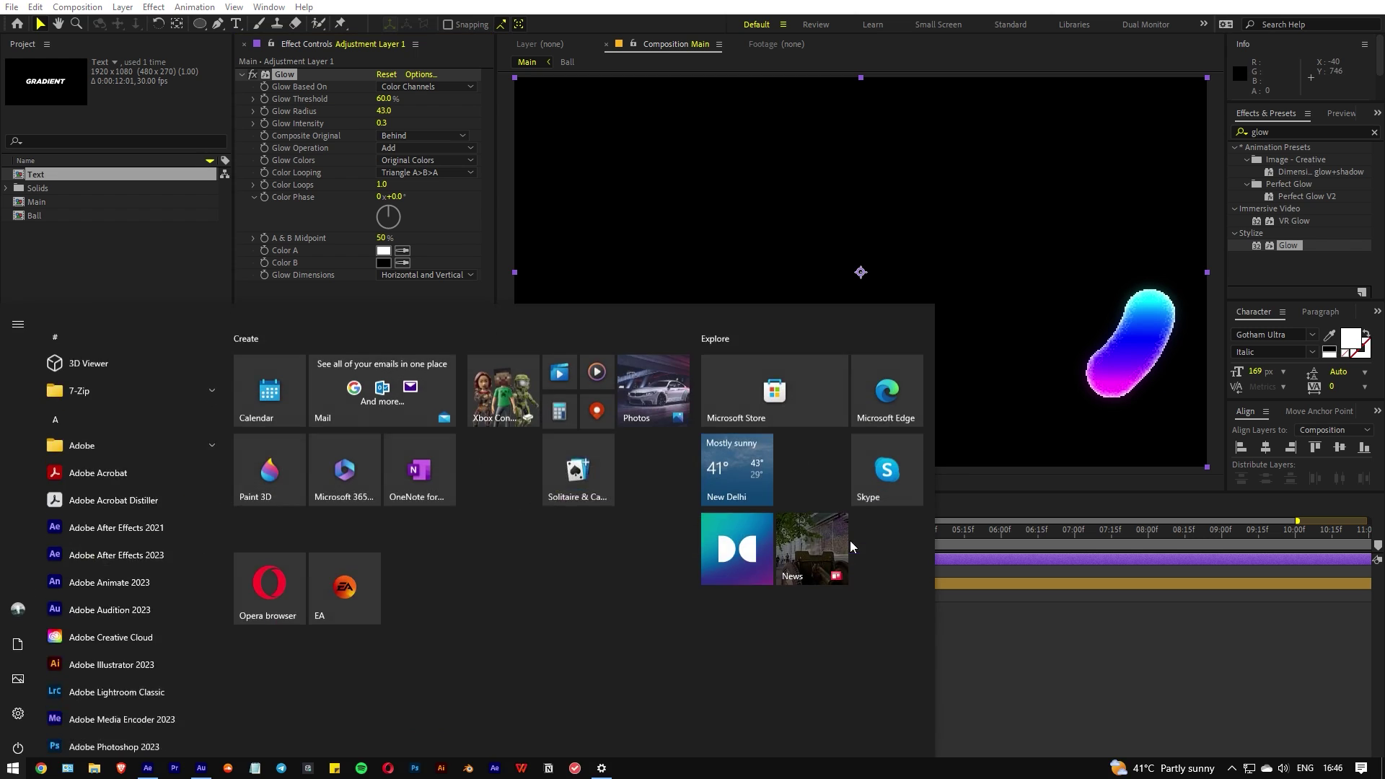
{"action": "left_click", "coordinate": [603, 484]}
{"action": "left_click", "coordinate": [600, 516]}
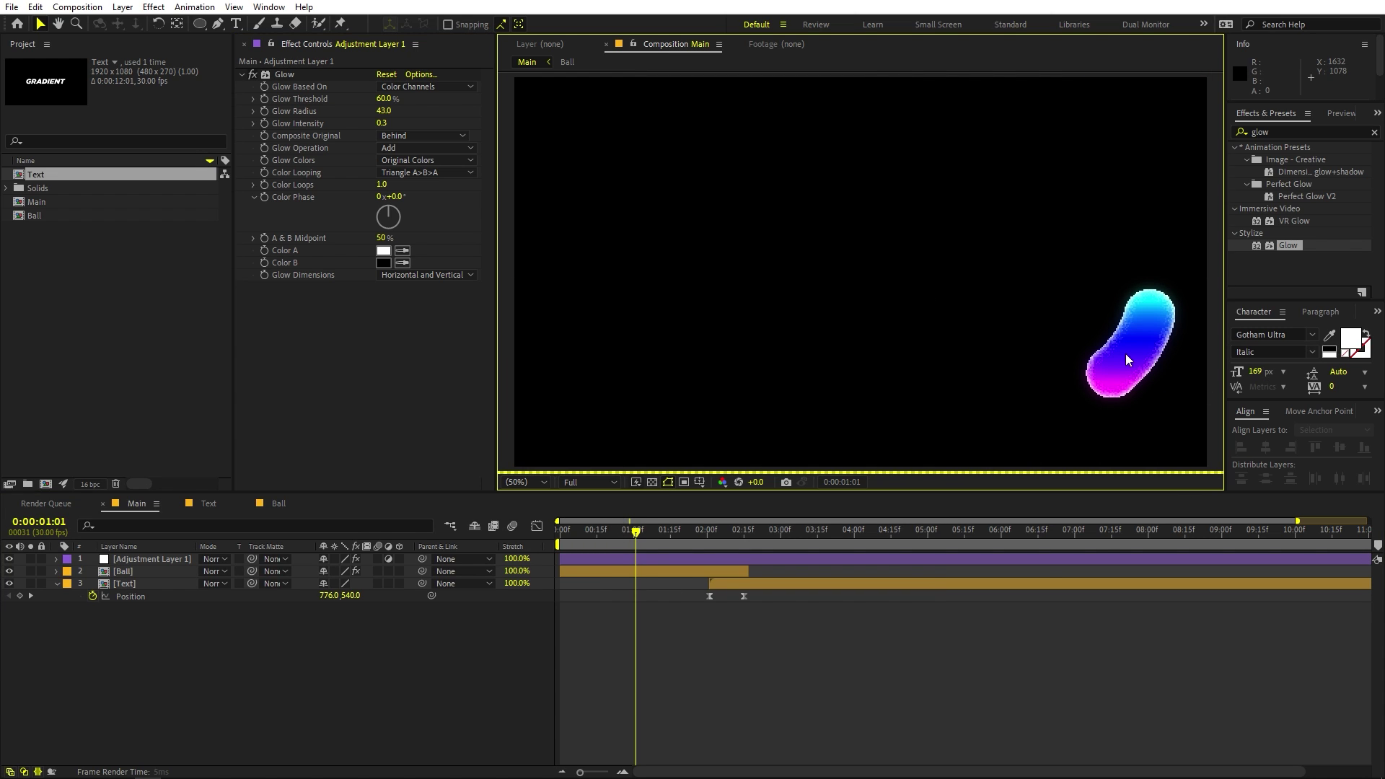
{"action": "left_click", "coordinate": [1005, 317]}
{"action": "left_click_drag", "start_coordinate": [382, 111], "coordinate": [376, 111]}
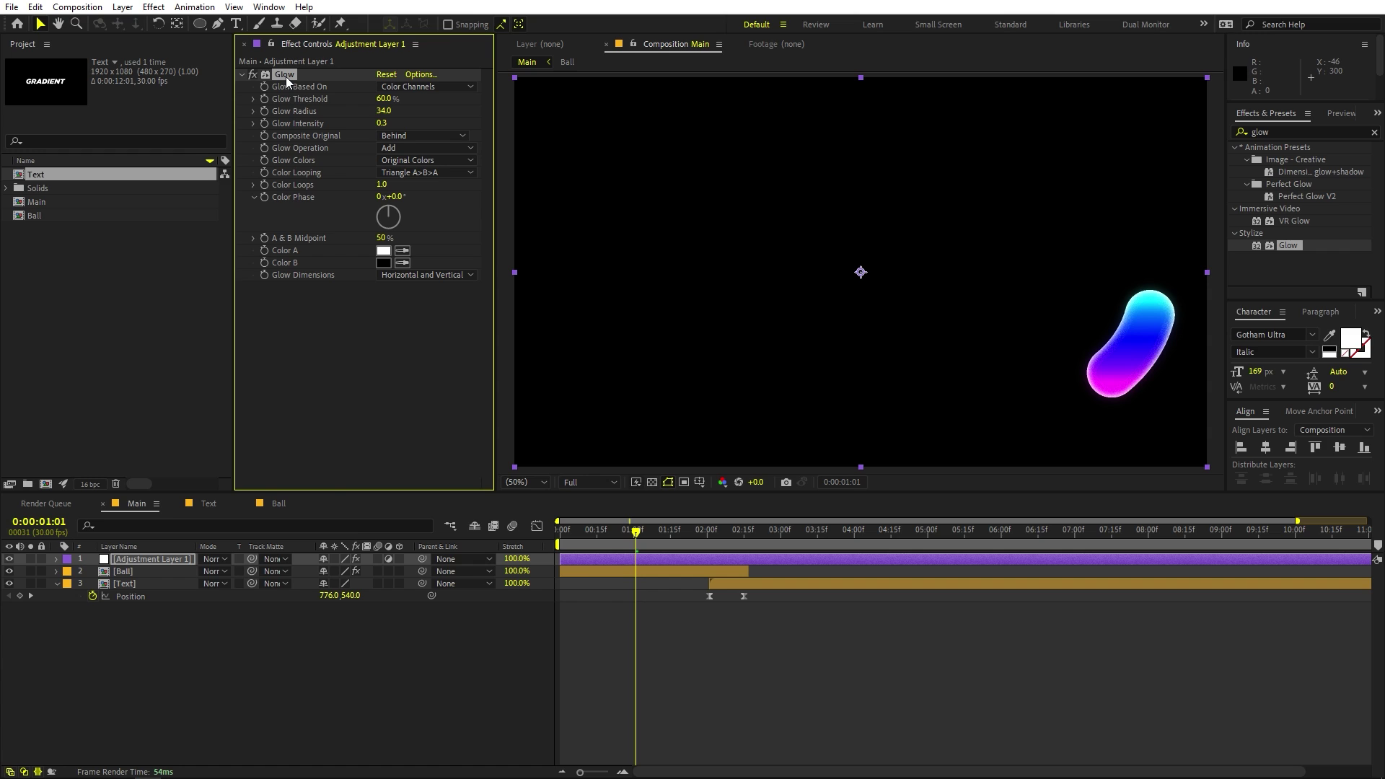
- Duplicate the Glow effect, set the copy's radius to 131 and intensity to 0.4, and play back the composition from the start
{"action": "key", "text": "ctrl+d"}
{"action": "left_click_drag", "start_coordinate": [390, 323], "coordinate": [456, 327]}
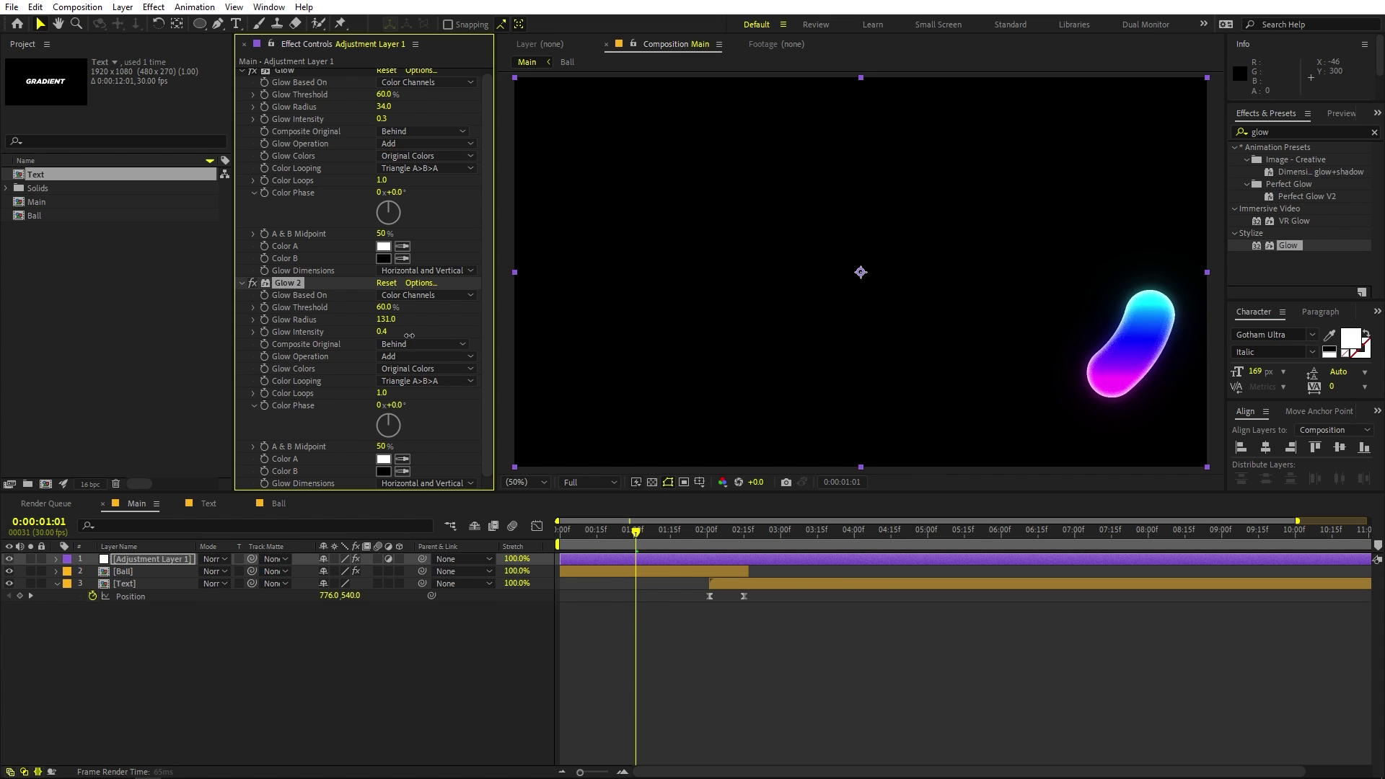
{"action": "left_click", "coordinate": [665, 542]}
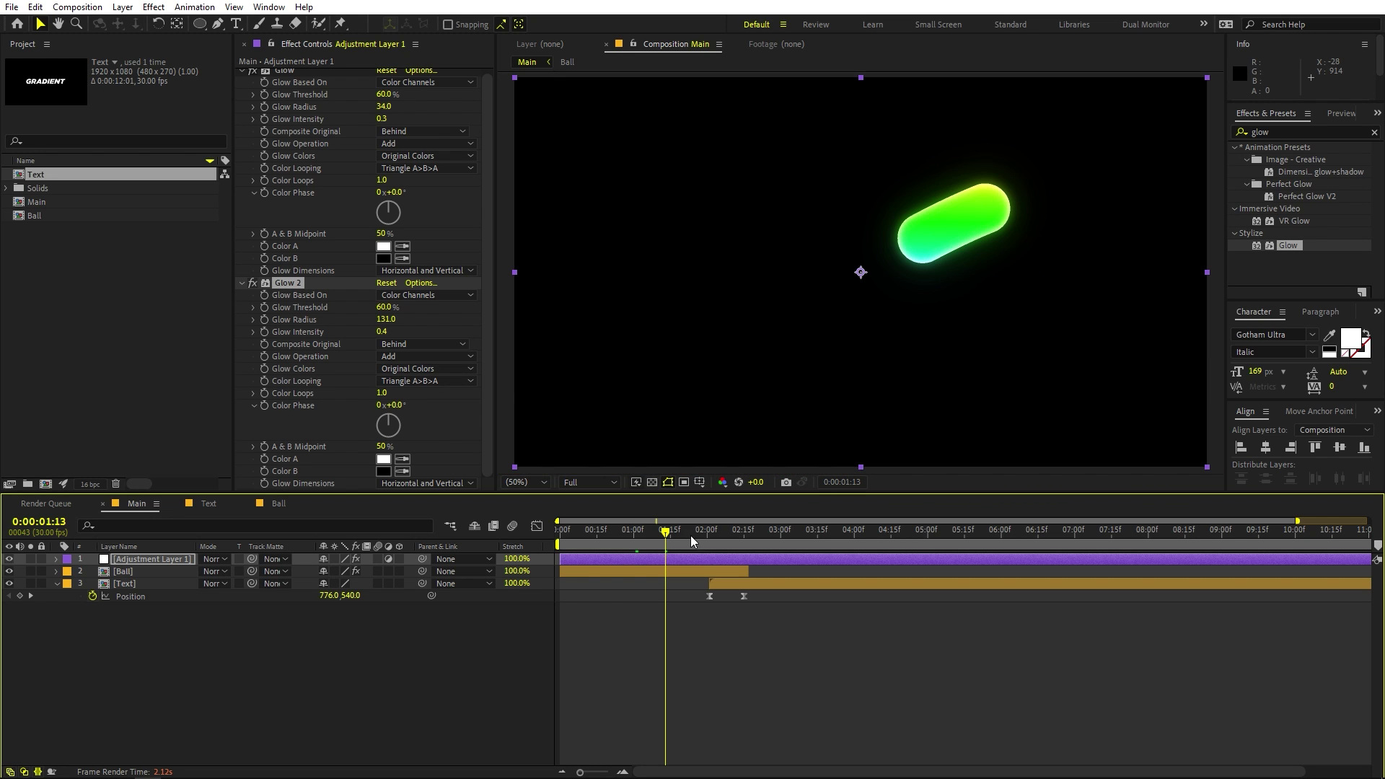
{"action": "key", "text": "Home"}
{"action": "key", "text": "space"}
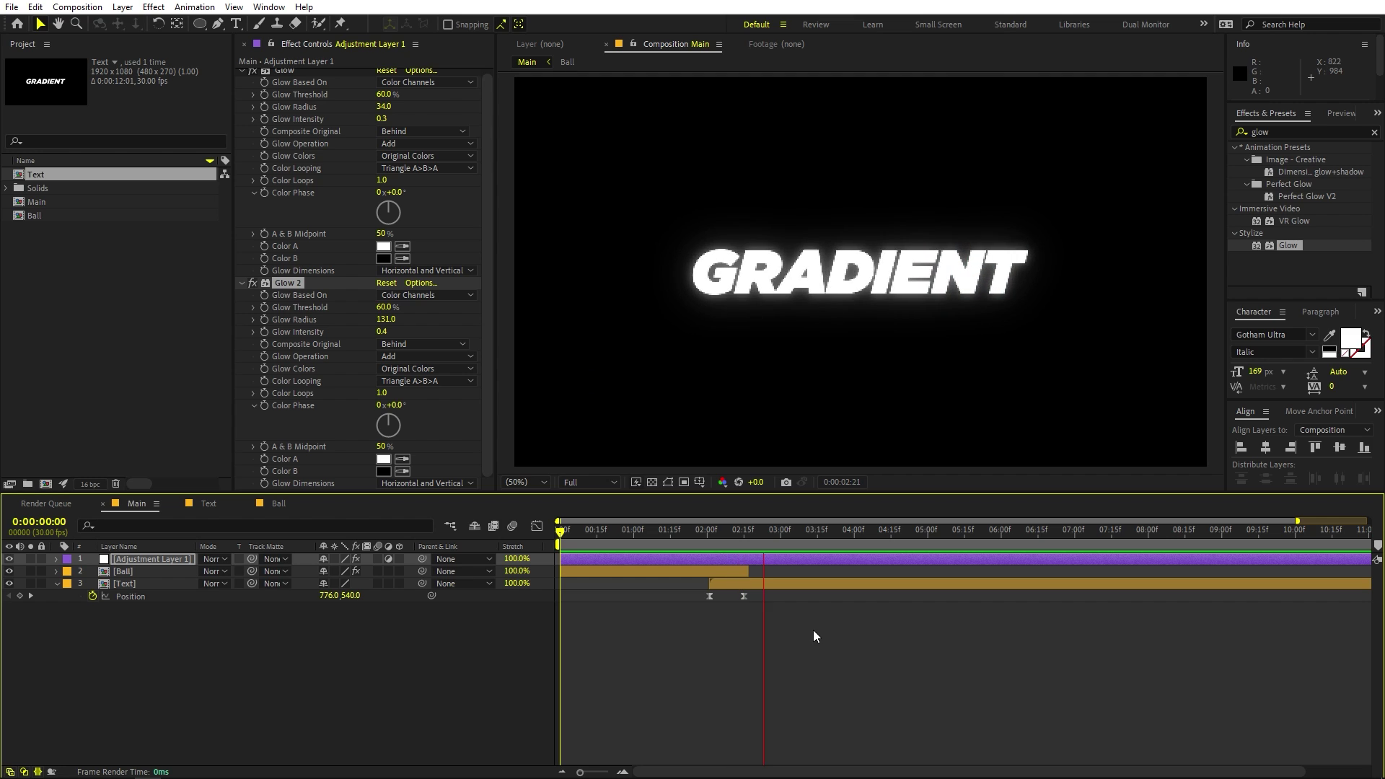
- End the Main composition's work area at 0:00:03:07 and play back the trimmed range from the start
{"action": "left_click", "coordinate": [779, 556]}
{"action": "left_click", "coordinate": [777, 637]}
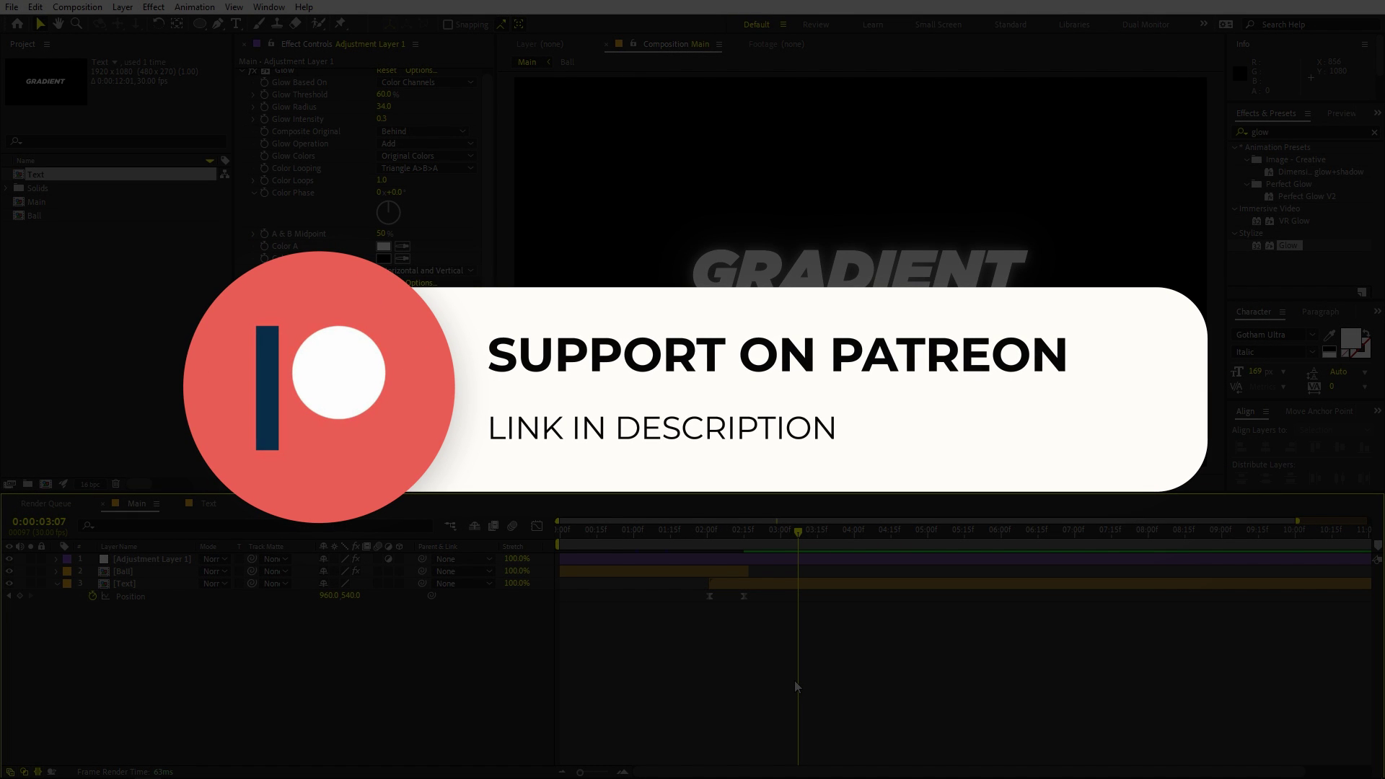
{"action": "key", "text": "n"}
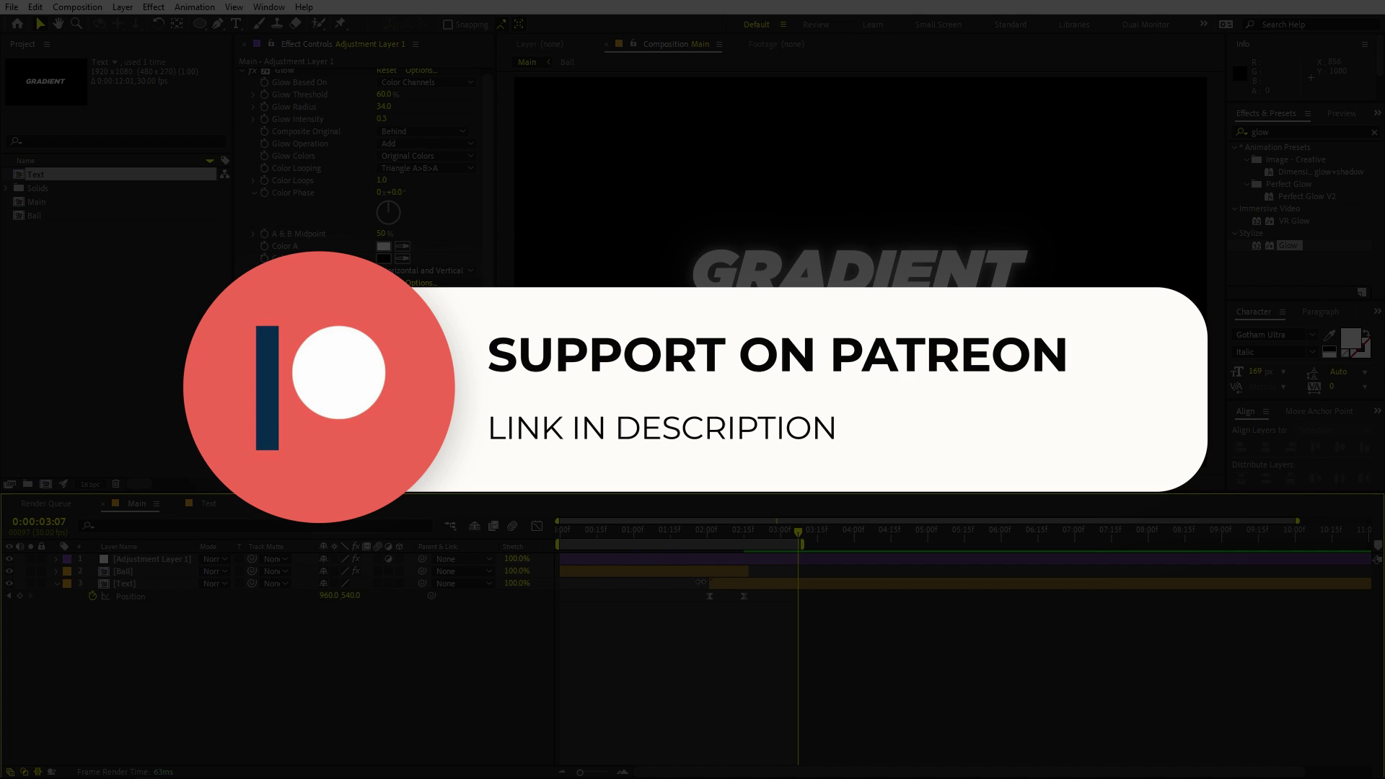
{"action": "key", "text": "Home"}
{"action": "key", "text": "space"}
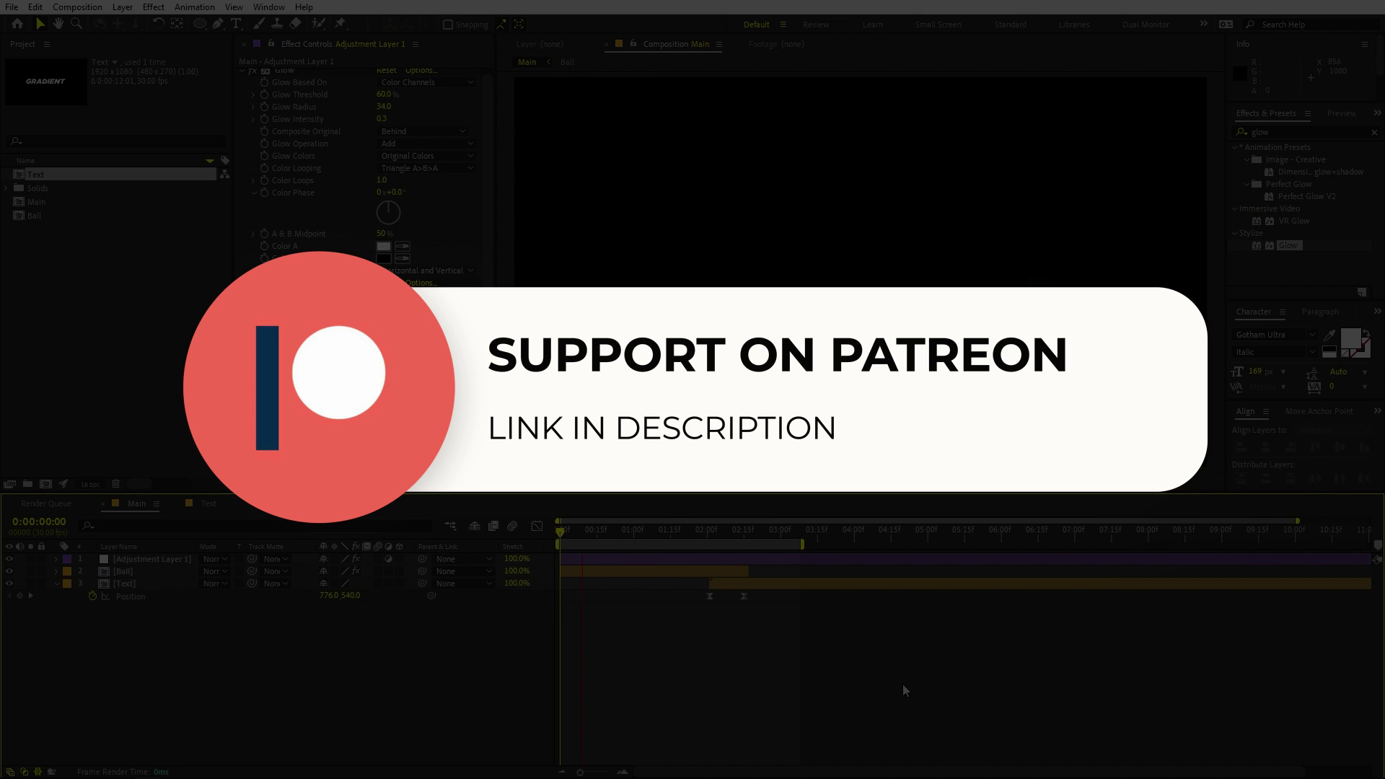